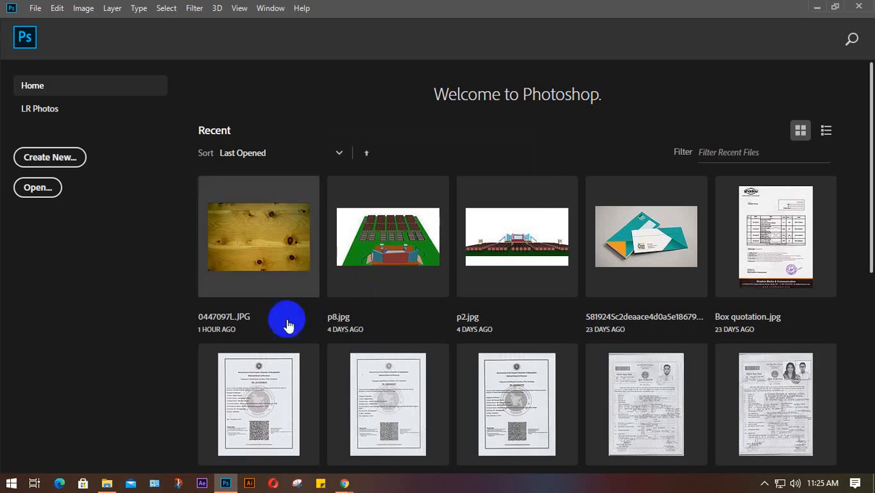
Step: Create a new document named class 10, 7 inches wide and 5 inches high
{"action": "left_click", "coordinate": [53, 157]}
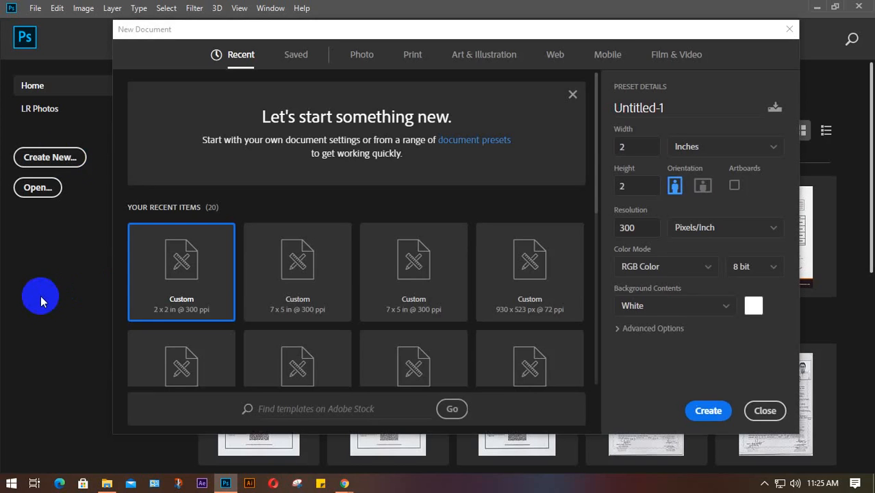
{"action": "left_click", "coordinate": [645, 148]}
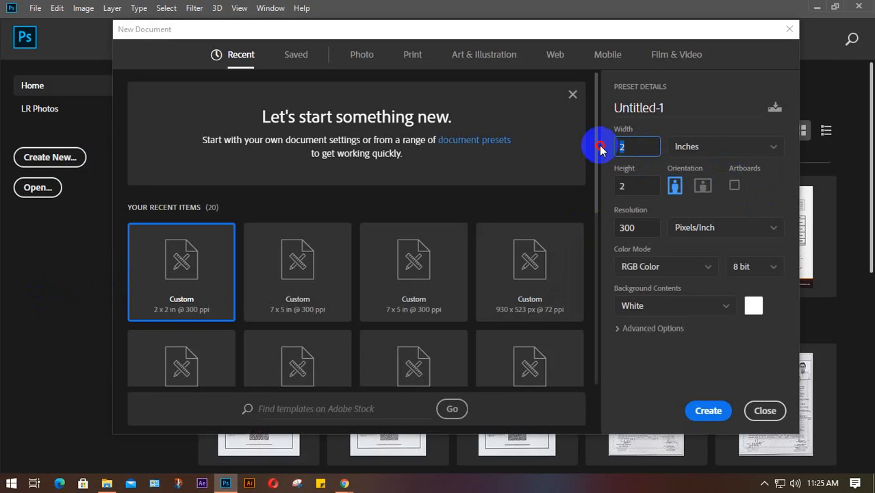
{"action": "left_click", "coordinate": [626, 186]}
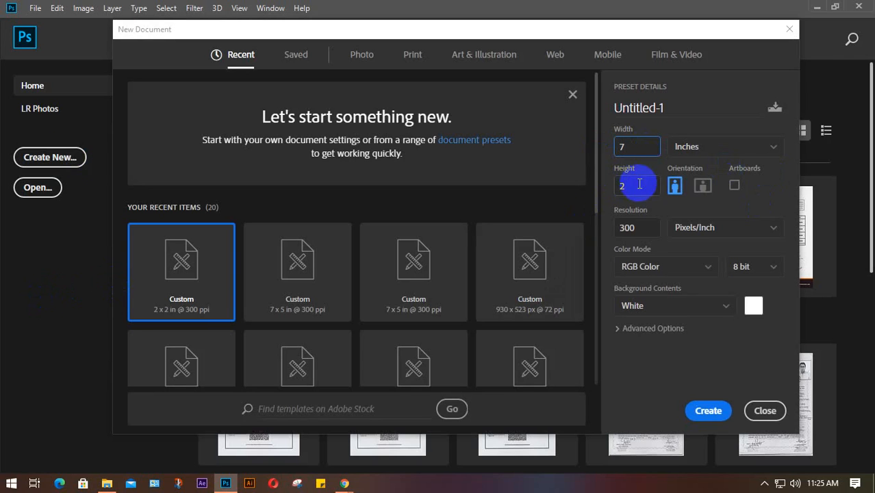
{"action": "type", "text": "5"}
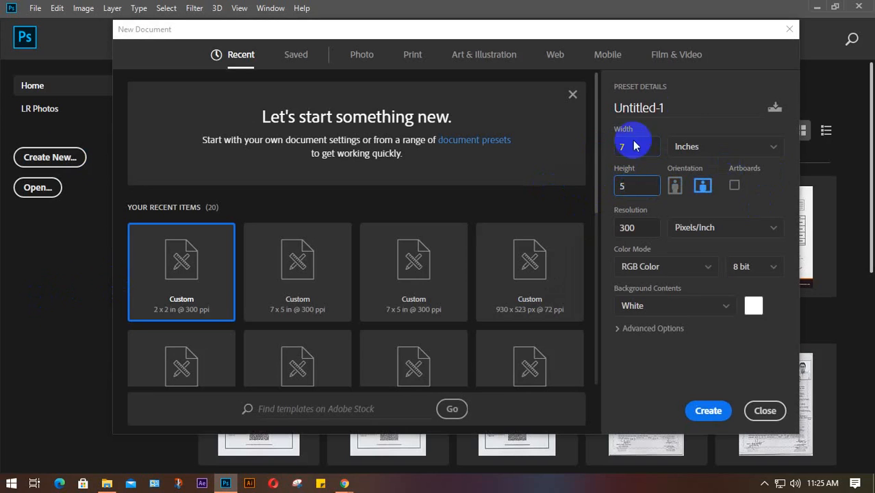
{"action": "left_click_drag", "start_coordinate": [664, 108], "coordinate": [598, 113]}
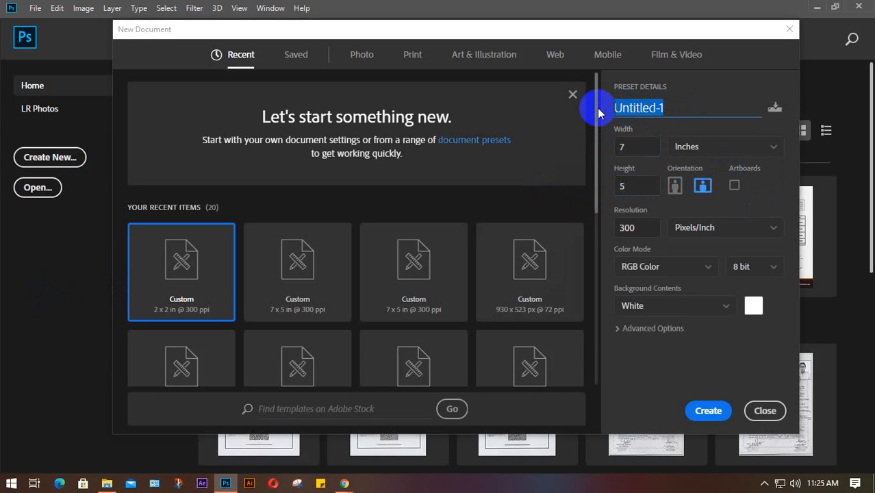
{"action": "type", "text": "class "}
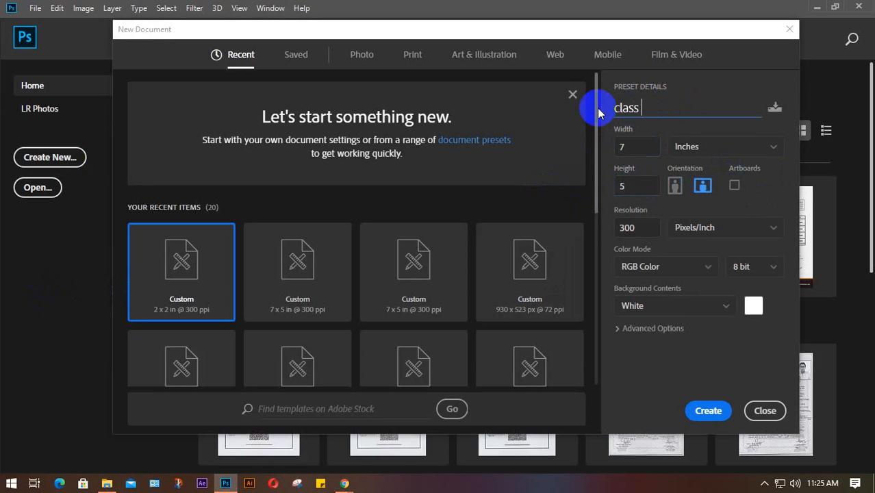
{"action": "type", "text": "10"}
{"action": "key", "text": "Return"}
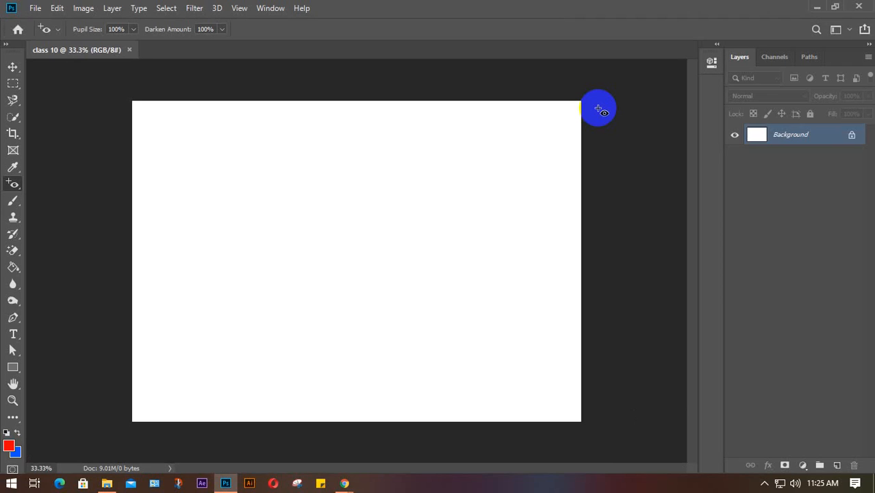
Step: Review the tools grouped with the Quick Selection, Move and Crop tools, and return to the Move tool
{"action": "key", "text": "v"}
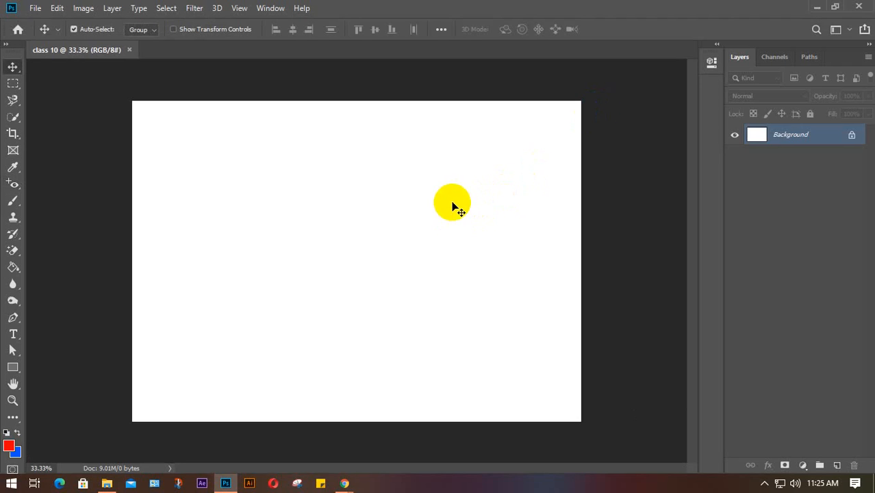
{"action": "left_click", "coordinate": [11, 119]}
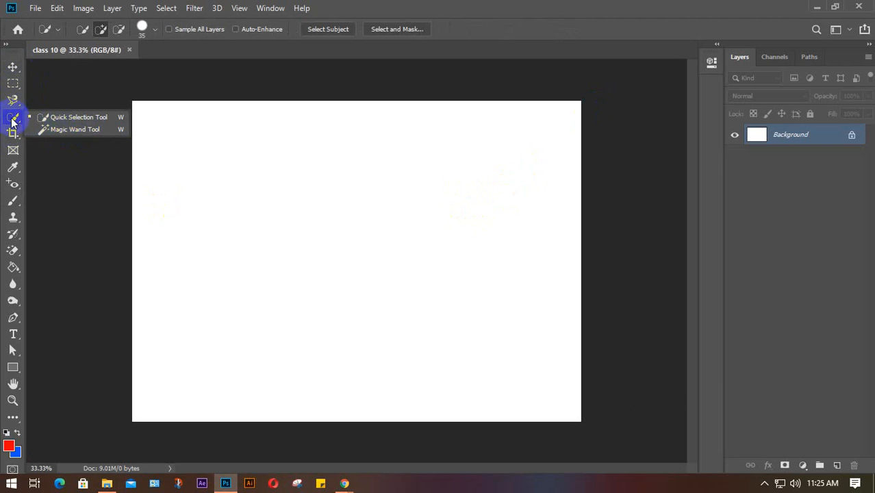
{"action": "left_click", "coordinate": [13, 67]}
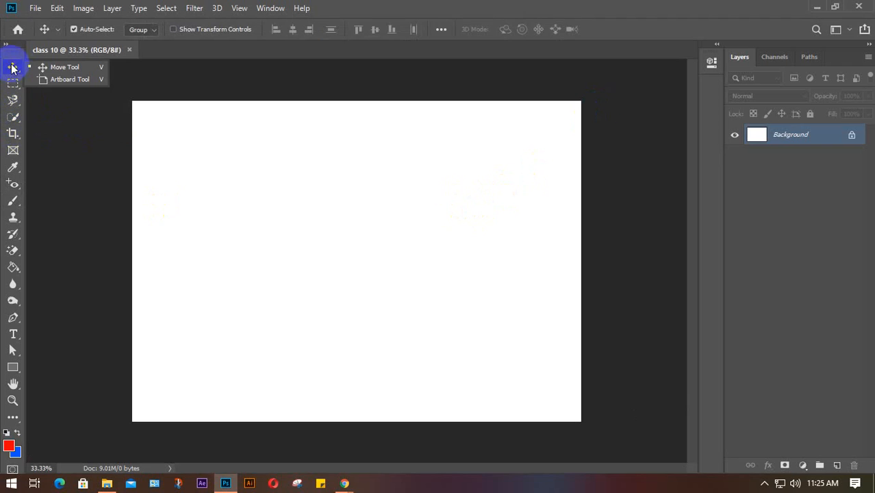
{"action": "left_click", "coordinate": [11, 135]}
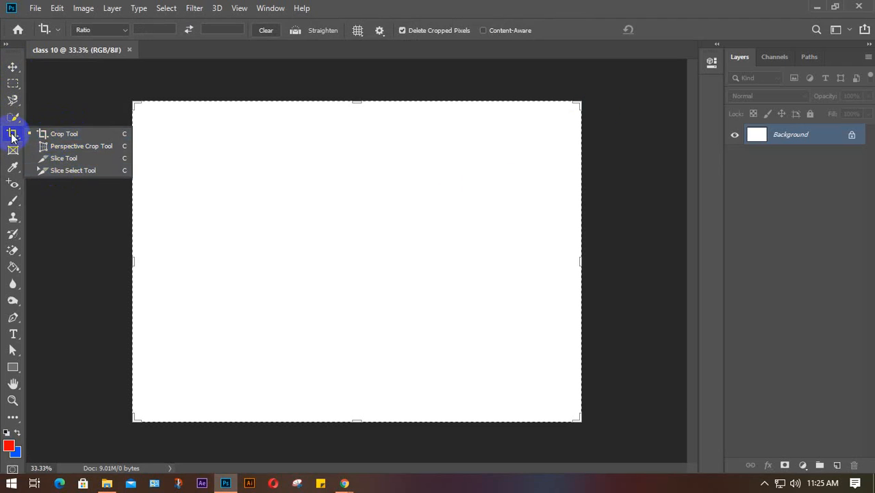
{"action": "left_click", "coordinate": [45, 134]}
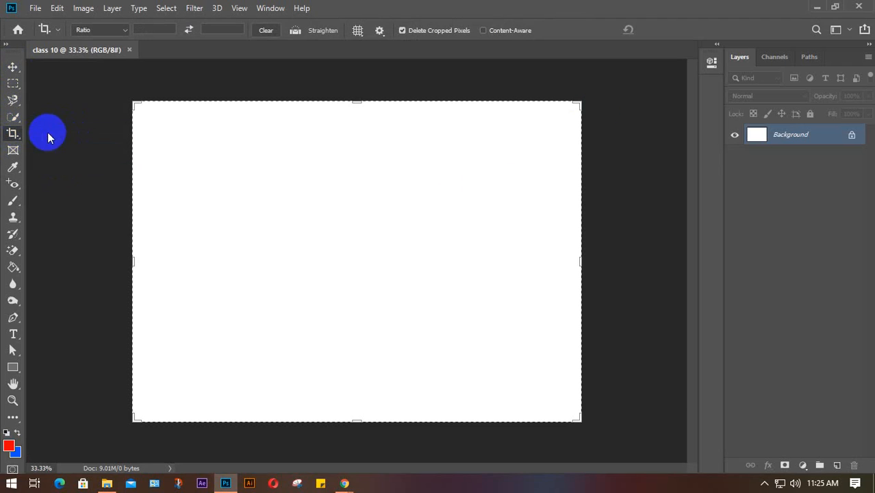
{"action": "right_click", "coordinate": [11, 136]}
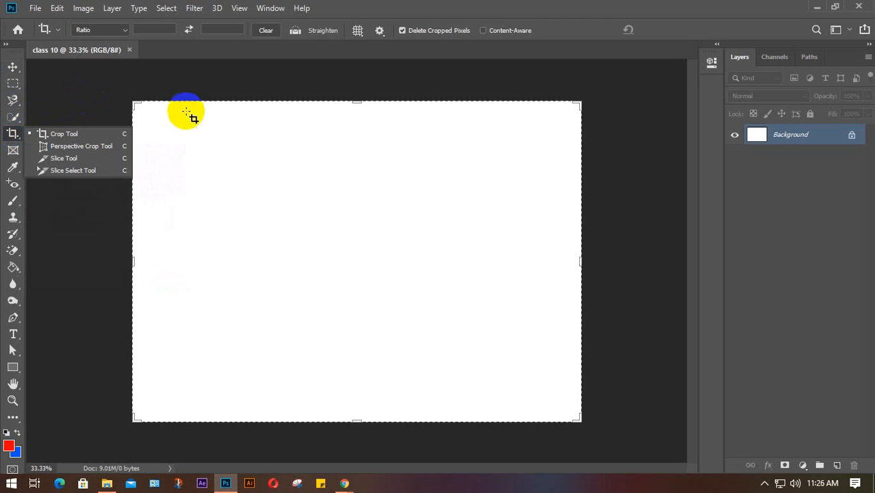
{"action": "left_click", "coordinate": [12, 68]}
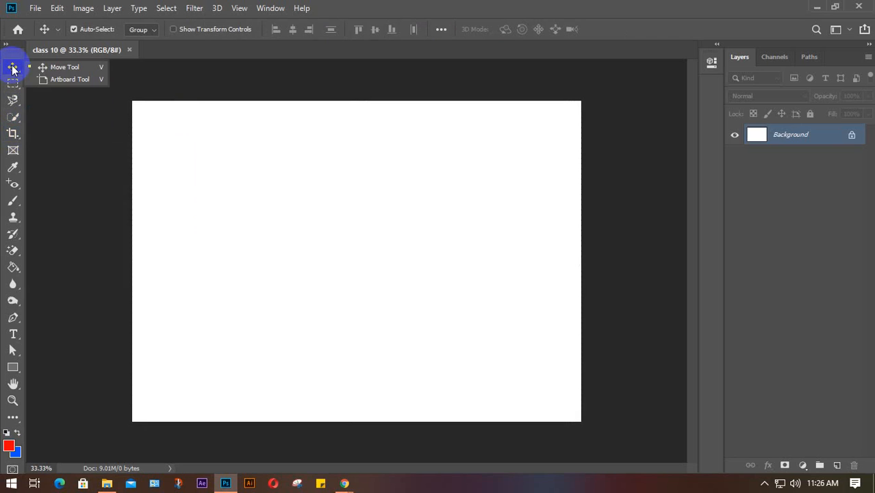
Step: Switch to Chrome and search Google Images for hd wallpaper in a new tab
{"action": "left_click", "coordinate": [346, 483]}
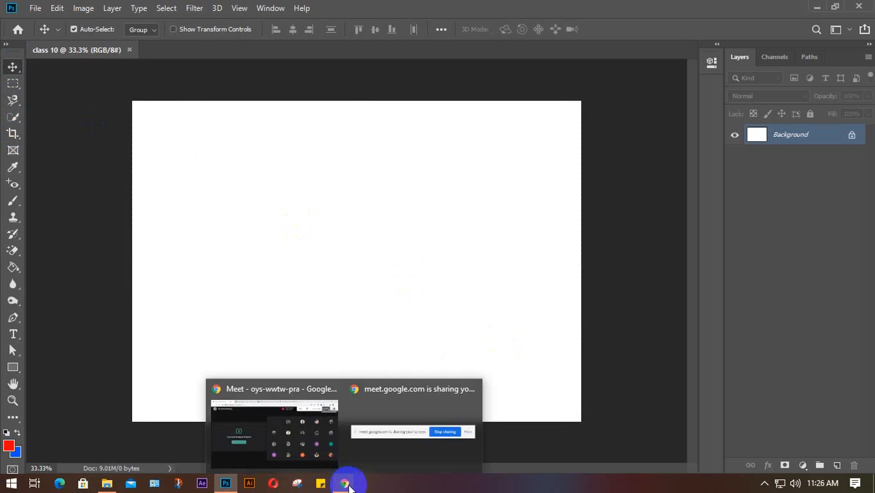
{"action": "left_click", "coordinate": [288, 428]}
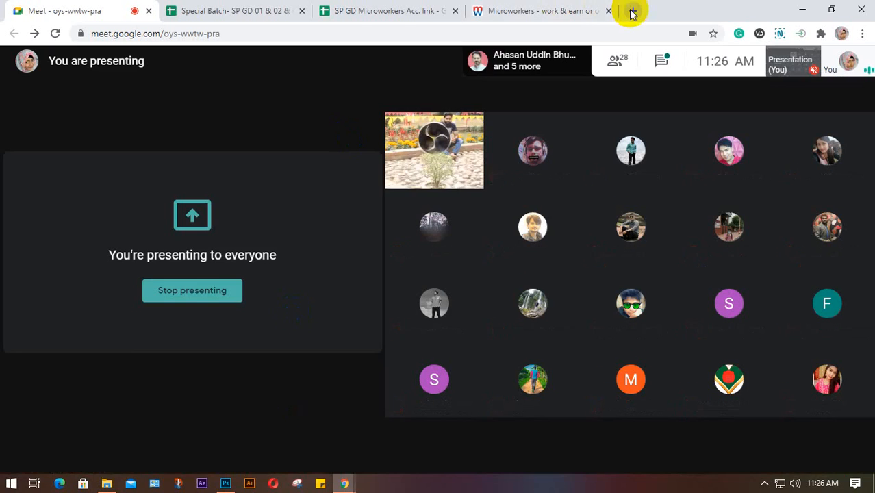
{"action": "left_click", "coordinate": [632, 11]}
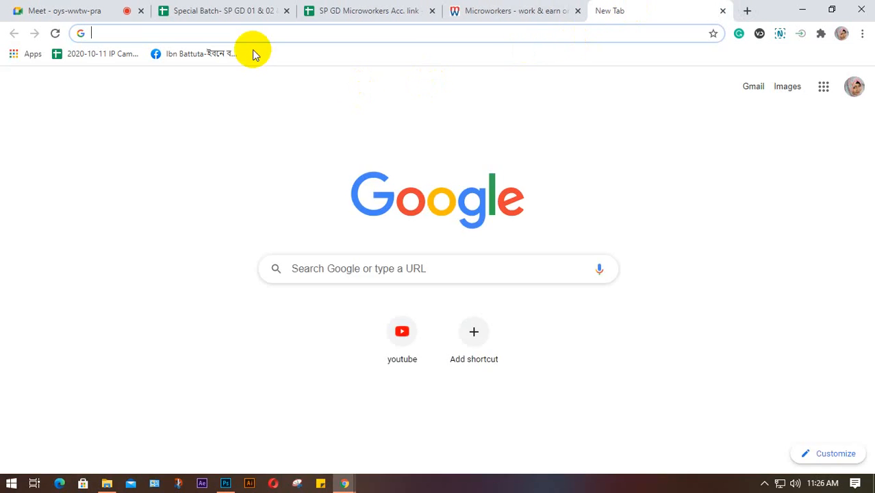
{"action": "type", "text": "hd"}
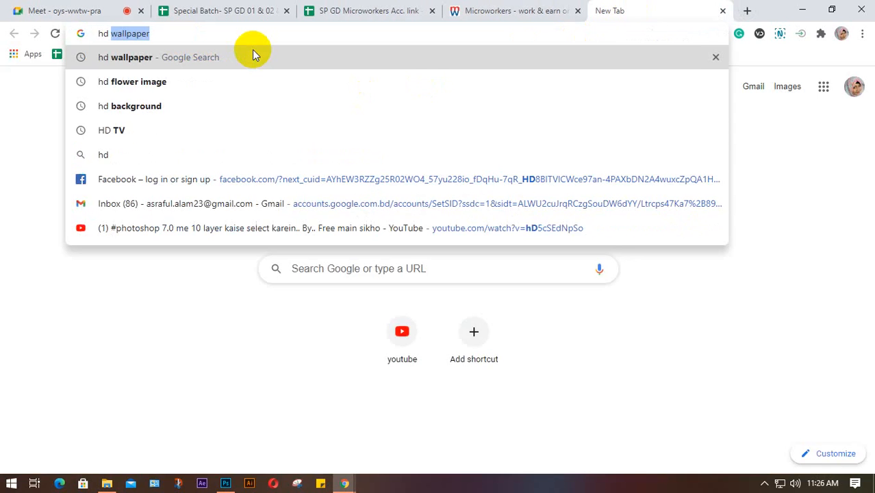
{"action": "type", "text": " w"}
{"action": "key", "text": "Return"}
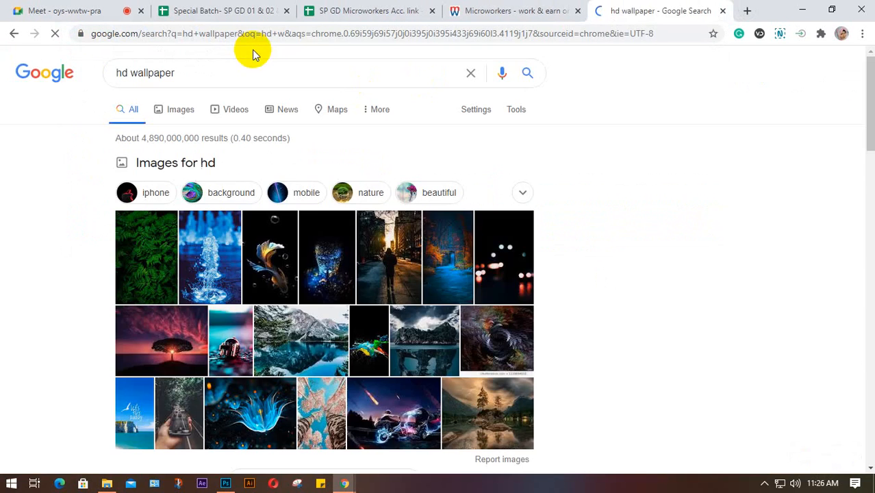
{"action": "left_click", "coordinate": [177, 111]}
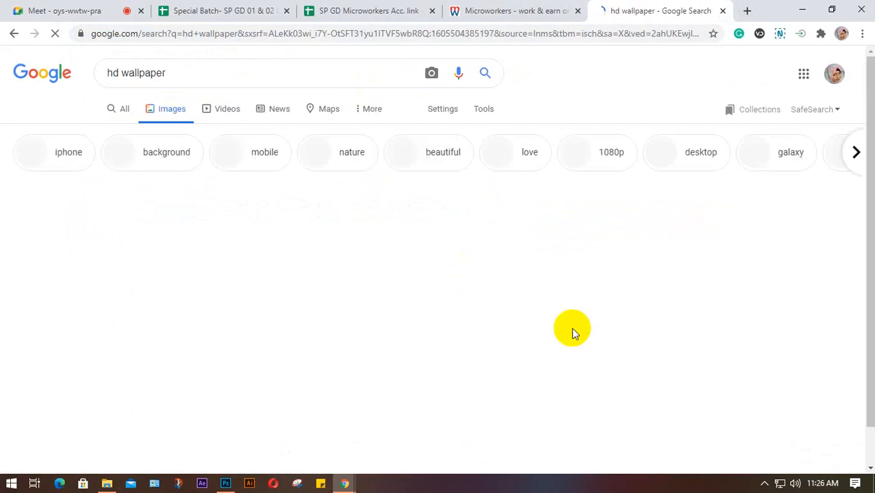
Step: Browse the wallpaper results and open the preview of the Wallpaper Cave image with the lake and flower meadow
{"action": "scroll", "coordinate": [497, 342], "scroll_direction": "down", "scroll_amount": 3}
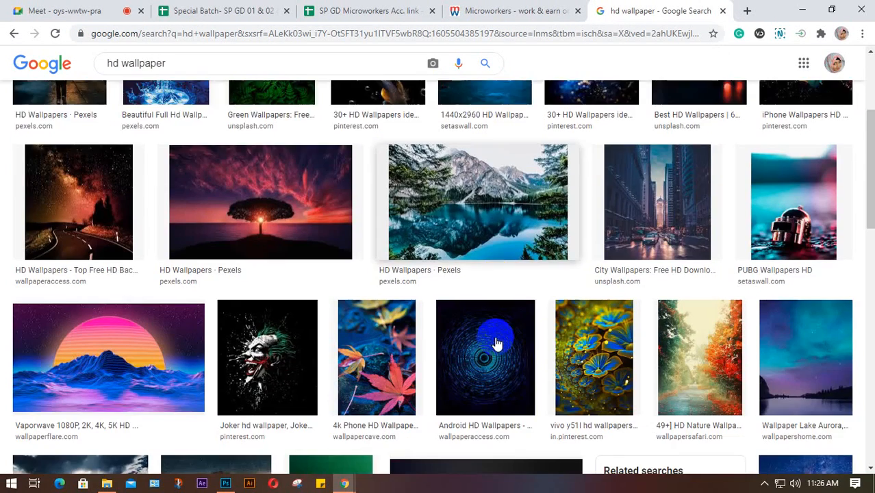
{"action": "scroll", "coordinate": [497, 342], "scroll_direction": "down", "scroll_amount": 3}
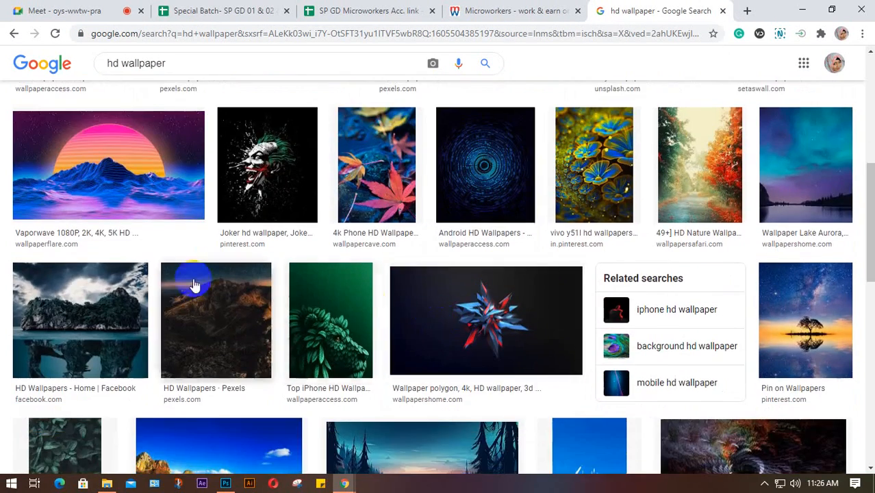
{"action": "scroll", "coordinate": [195, 280], "scroll_direction": "down", "scroll_amount": 2}
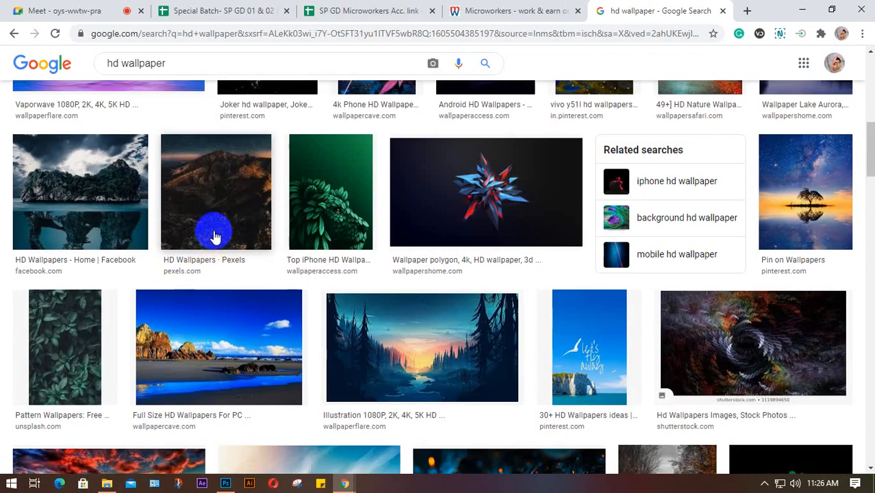
{"action": "scroll", "coordinate": [214, 236], "scroll_direction": "down", "scroll_amount": 5}
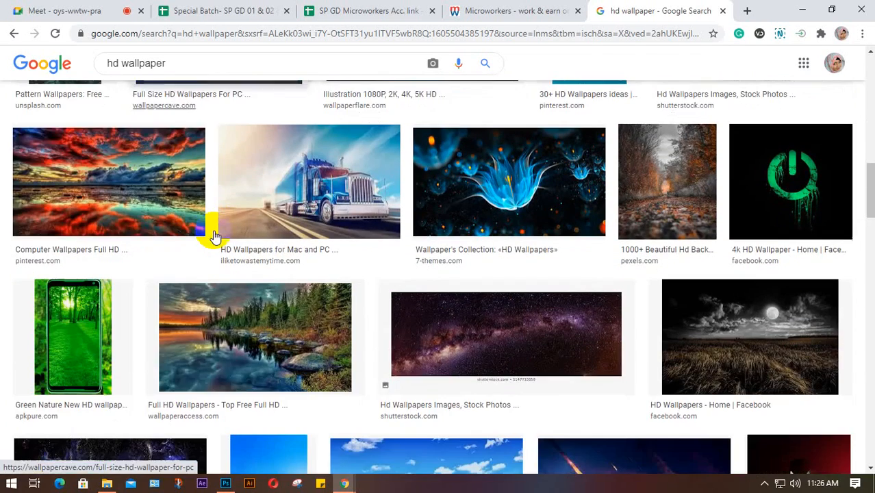
{"action": "left_click", "coordinate": [167, 196]}
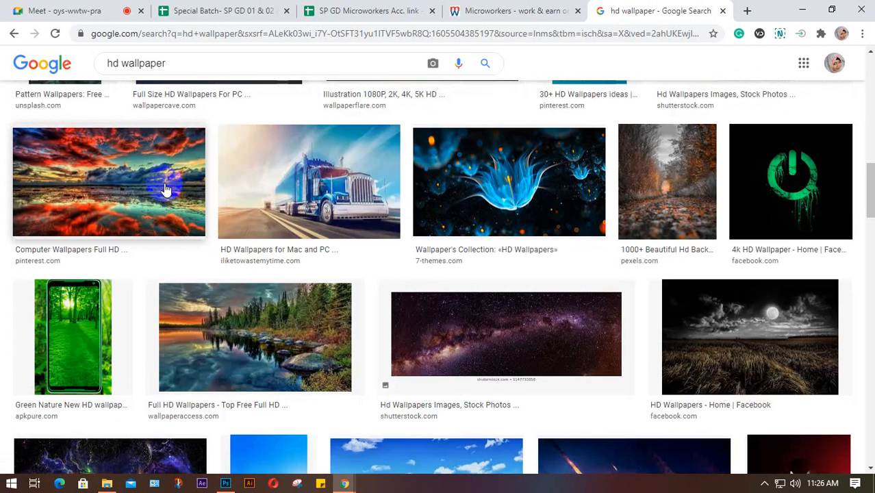
{"action": "scroll", "coordinate": [166, 191], "scroll_direction": "down", "scroll_amount": 3}
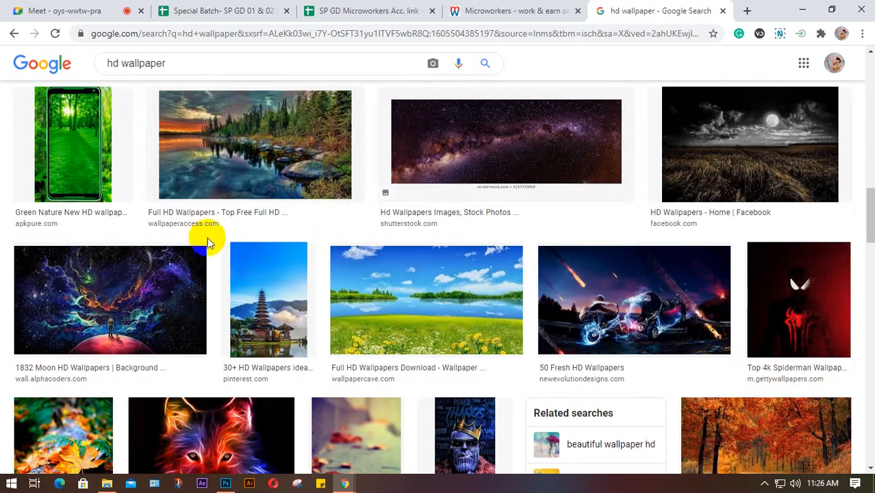
{"action": "scroll", "coordinate": [200, 241], "scroll_direction": "down", "scroll_amount": 1}
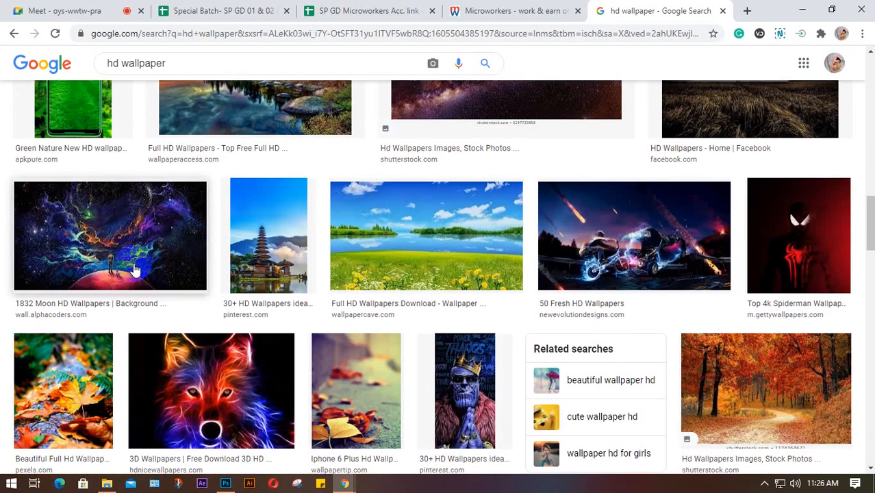
{"action": "left_click", "coordinate": [387, 236]}
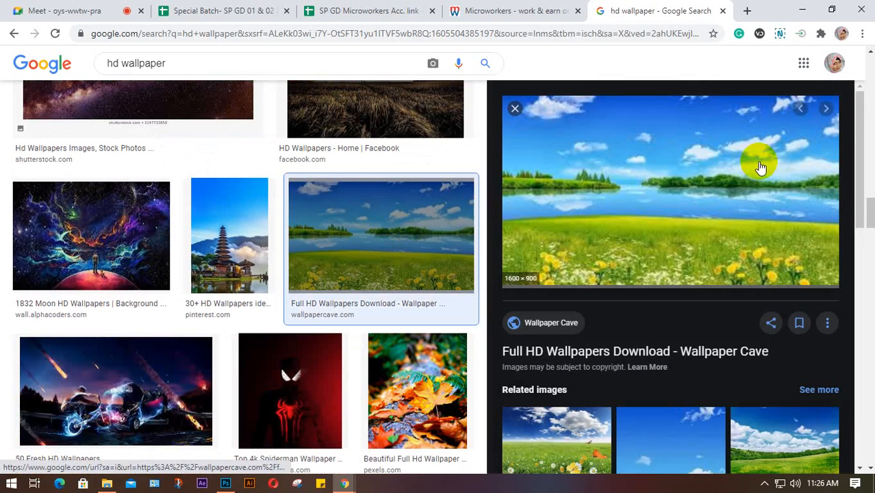
{"action": "right_click", "coordinate": [662, 163]}
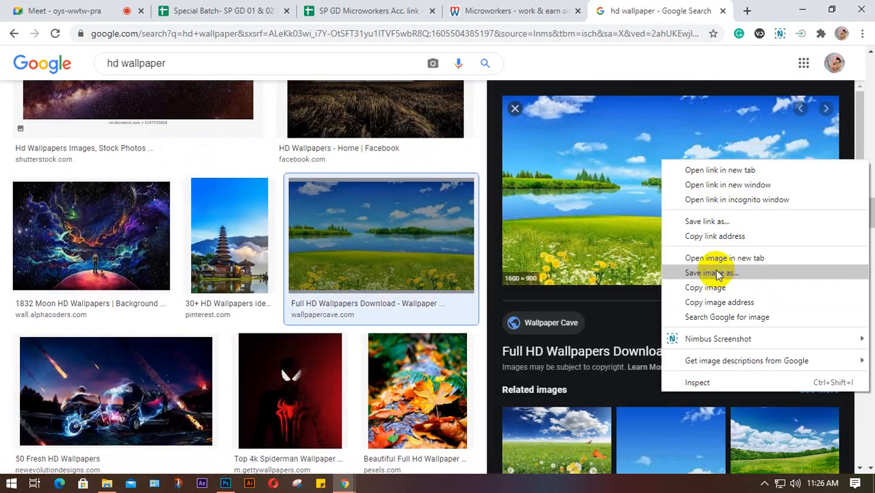
{"action": "left_click", "coordinate": [713, 274]}
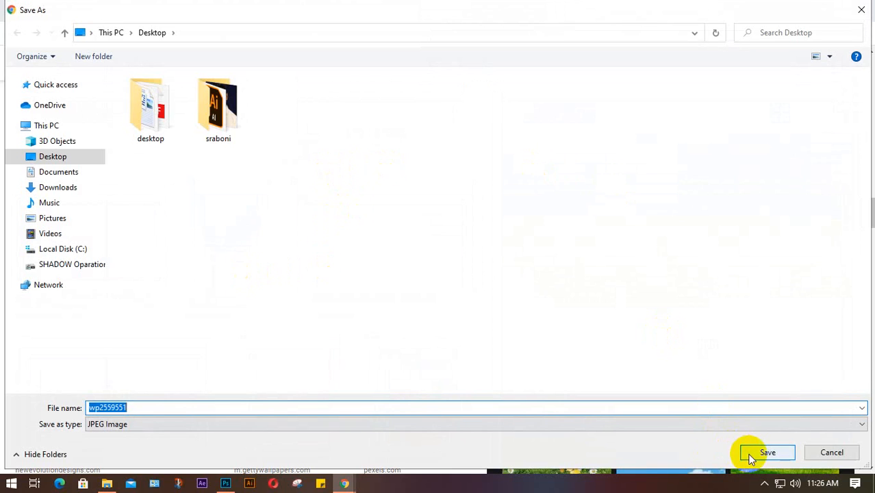
{"action": "left_click", "coordinate": [858, 13]}
Step: Copy the lake and meadow image, switch to Photoshop and create another new document with the offered settings
{"action": "right_click", "coordinate": [668, 223]}
{"action": "left_click", "coordinate": [719, 347]}
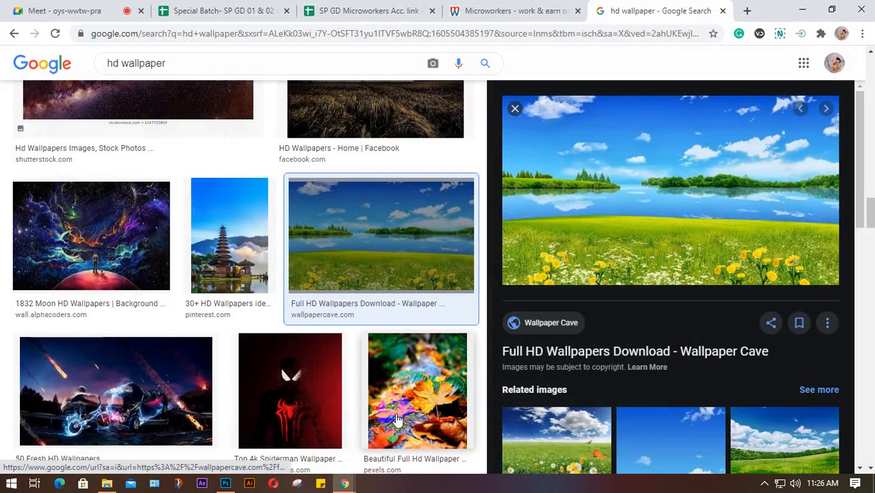
{"action": "left_click", "coordinate": [225, 484]}
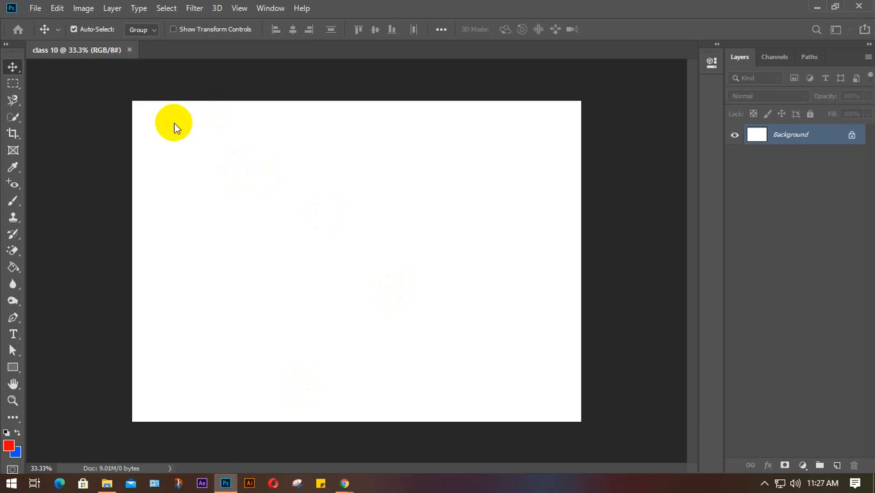
{"action": "key", "text": "ctrl+n"}
{"action": "key", "text": "Return"}
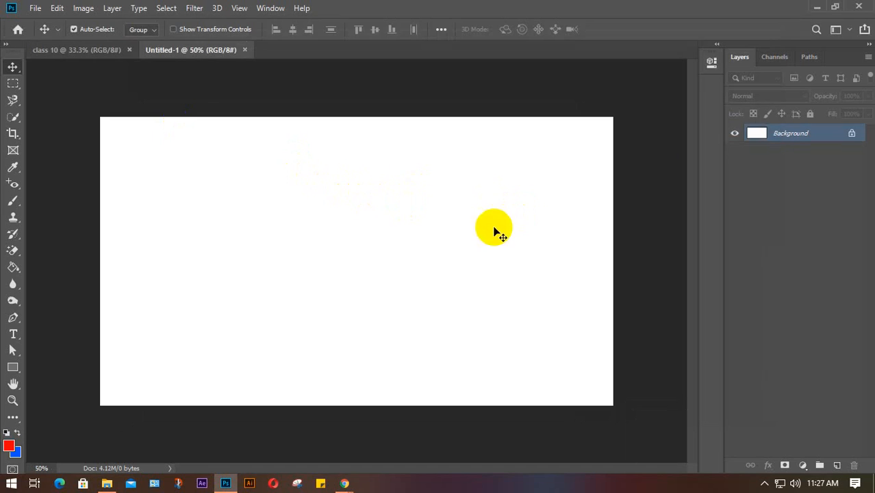
Step: Return to Chrome and copy the previewed lake and meadow image again
{"action": "left_click", "coordinate": [818, 6]}
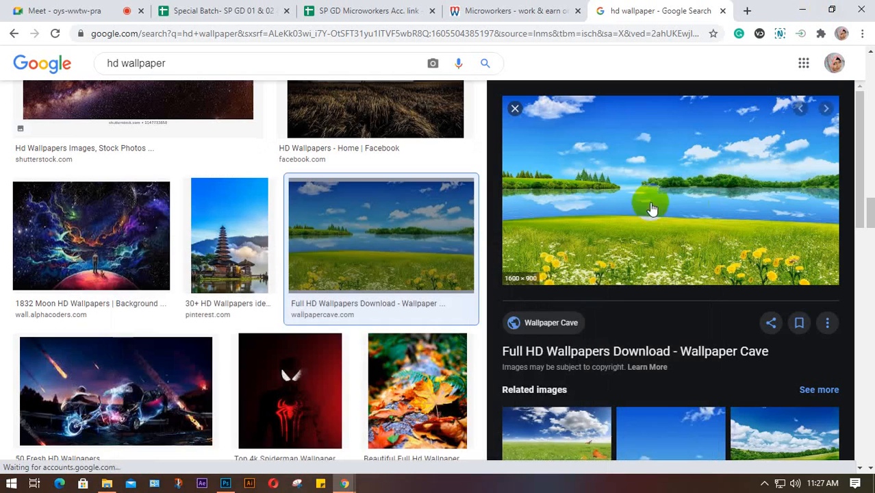
{"action": "right_click", "coordinate": [638, 162]}
{"action": "left_click", "coordinate": [696, 293]}
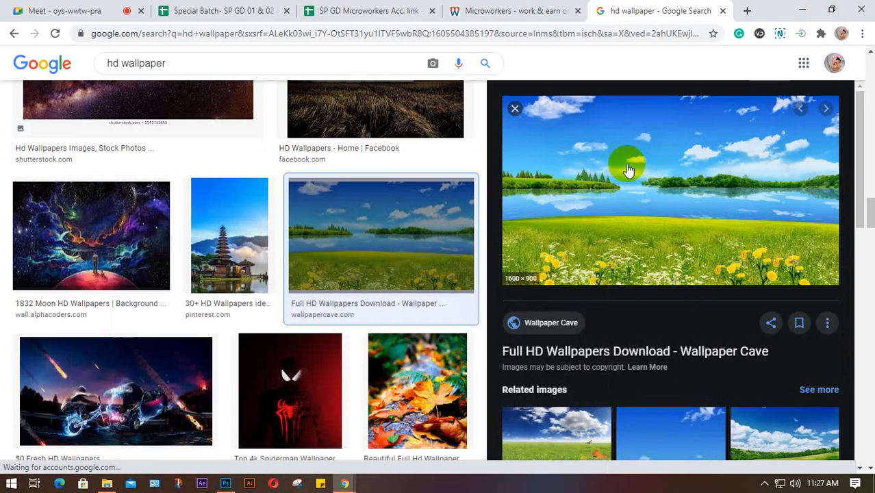
Step: Switch to Photoshop and paste the lake and meadow image into the untitled document so it covers the whole canvas
{"action": "left_click", "coordinate": [226, 484]}
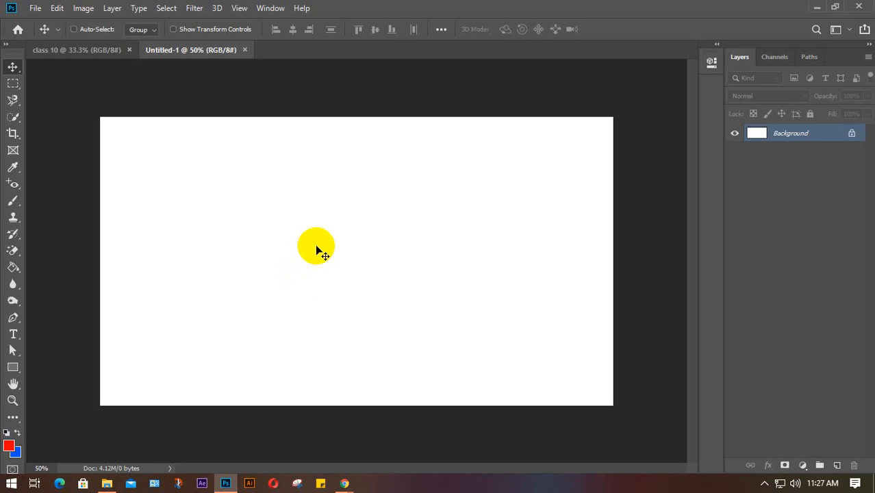
{"action": "left_click", "coordinate": [316, 247], "text": "ctrl"}
{"action": "key", "text": "ctrl+v"}
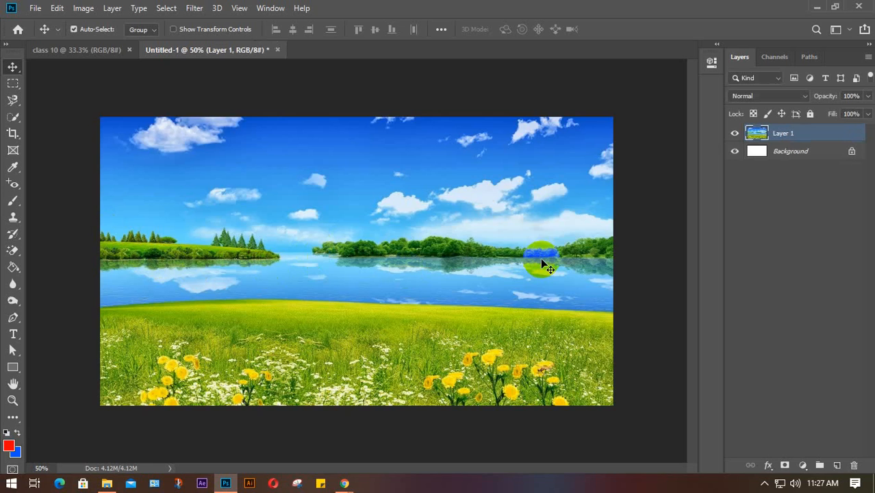
{"action": "mouse_move", "coordinate": [392, 190]}
{"action": "left_mouse_down"}
{"action": "mouse_move", "coordinate": [431, 236]}
{"action": "mouse_move", "coordinate": [389, 188]}
{"action": "mouse_move", "coordinate": [373, 197]}
{"action": "mouse_move", "coordinate": [391, 189]}
{"action": "left_mouse_up"}
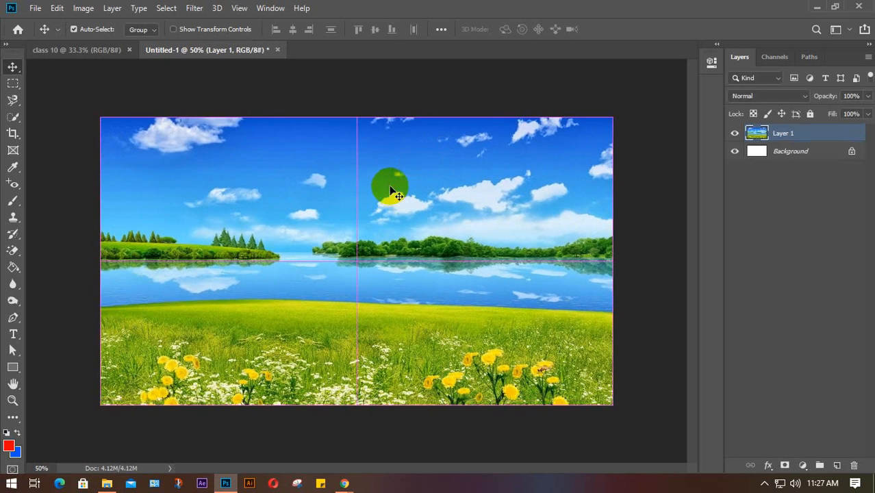
{"action": "mouse_move", "coordinate": [424, 278]}
{"action": "left_mouse_down"}
{"action": "mouse_move", "coordinate": [423, 250]}
{"action": "mouse_move", "coordinate": [426, 273]}
{"action": "left_mouse_up"}
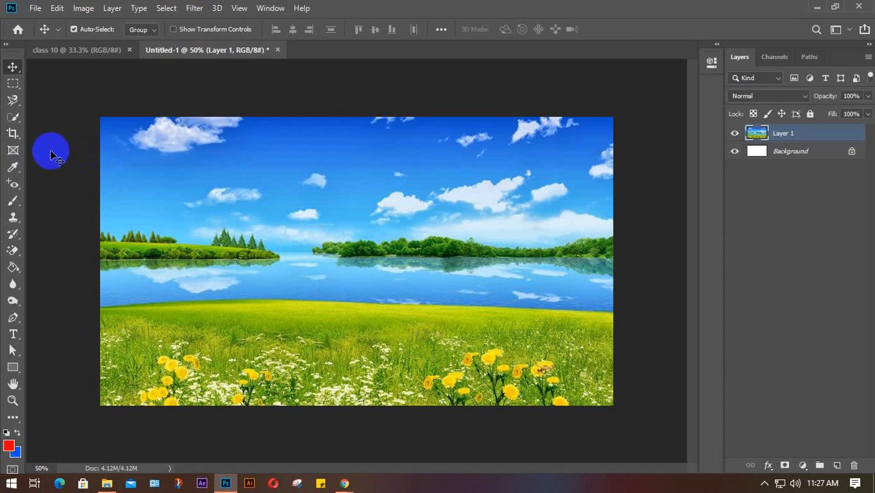
Step: Start a crop of the lake and meadow picture and enter a 1 by 1 crop ratio
{"action": "left_click", "coordinate": [13, 134]}
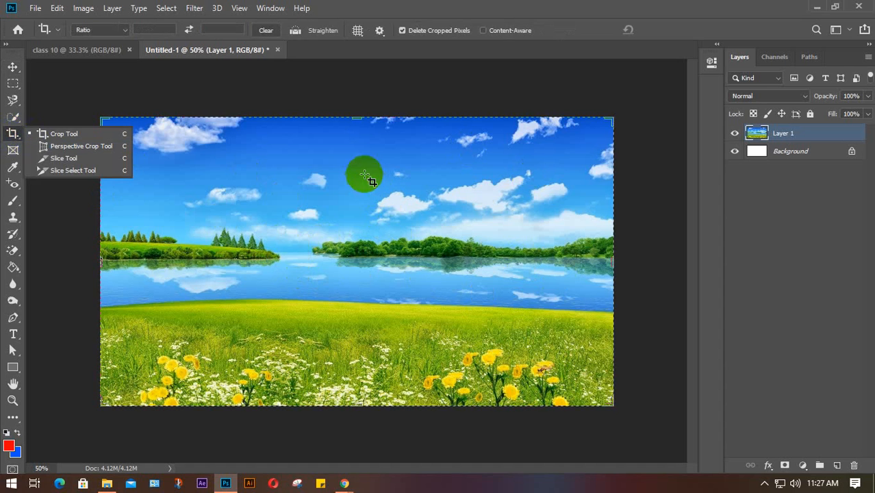
{"action": "left_click", "coordinate": [359, 116]}
{"action": "mouse_move", "coordinate": [359, 116]}
{"action": "left_mouse_down"}
{"action": "mouse_move", "coordinate": [357, 160]}
{"action": "mouse_move", "coordinate": [360, 117]}
{"action": "left_mouse_up"}
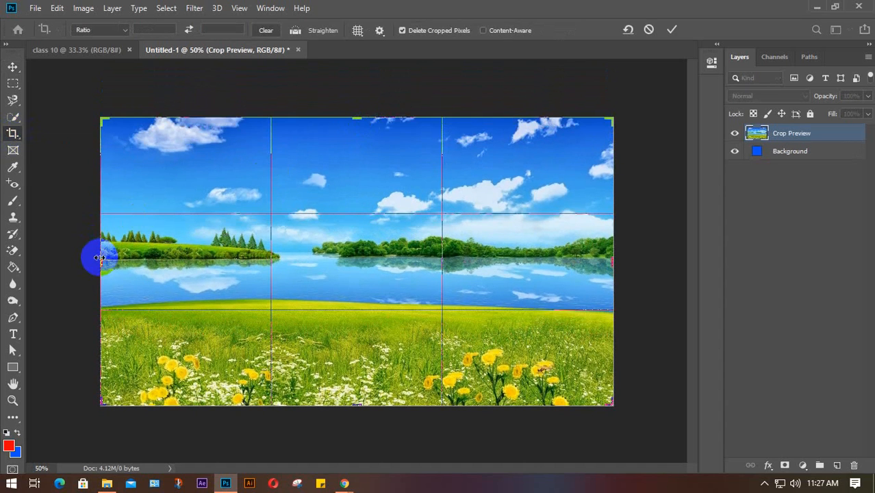
{"action": "mouse_move", "coordinate": [100, 258]}
{"action": "left_mouse_down"}
{"action": "mouse_move", "coordinate": [143, 251]}
{"action": "mouse_move", "coordinate": [98, 257]}
{"action": "left_mouse_up"}
{"action": "left_click", "coordinate": [128, 30]}
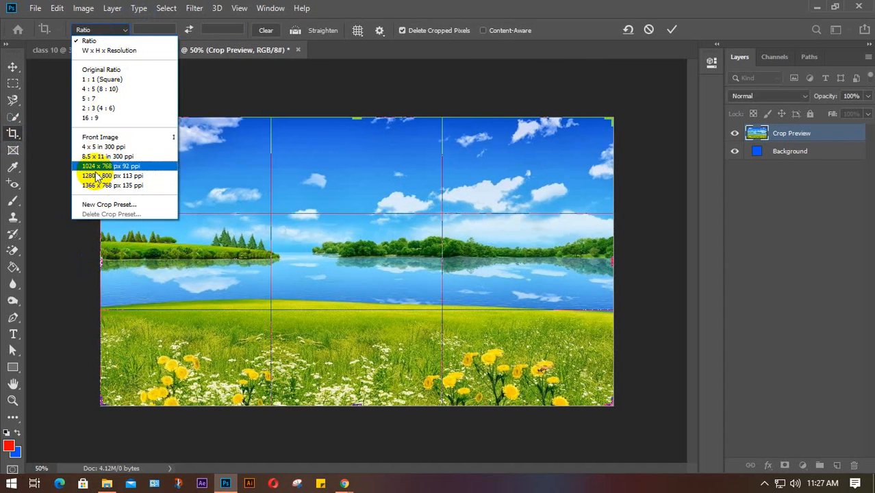
{"action": "left_click", "coordinate": [125, 31]}
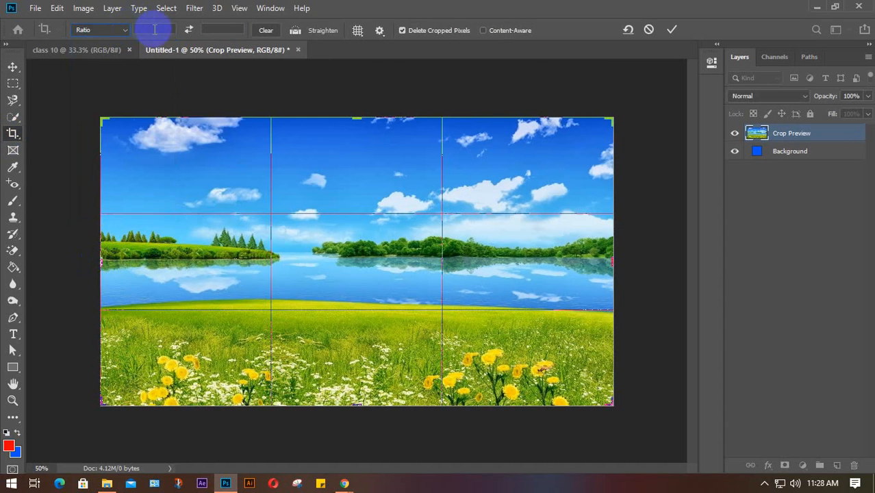
{"action": "left_click", "coordinate": [156, 30]}
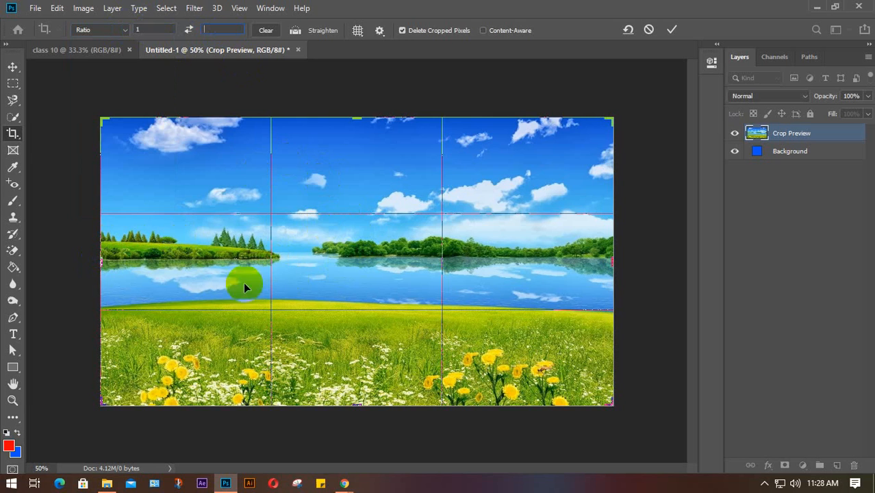
Step: Pull in the crop frame's left and top edges to keep the picture's right part, and apply the crop
{"action": "left_click_drag", "start_coordinate": [101, 258], "coordinate": [218, 247]}
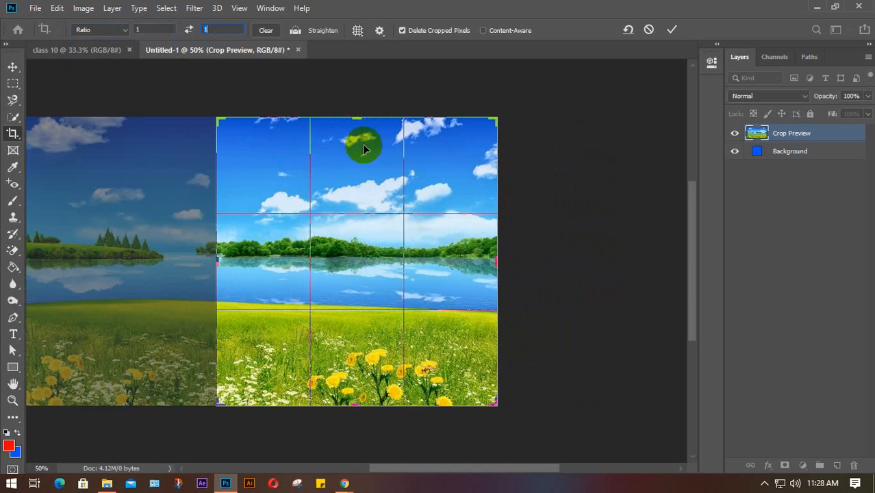
{"action": "left_click_drag", "start_coordinate": [356, 121], "coordinate": [355, 147]}
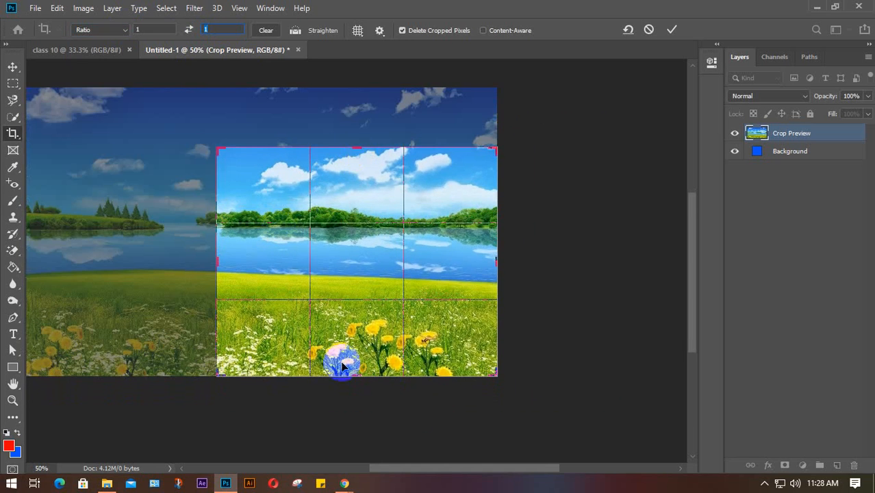
{"action": "left_click", "coordinate": [671, 31]}
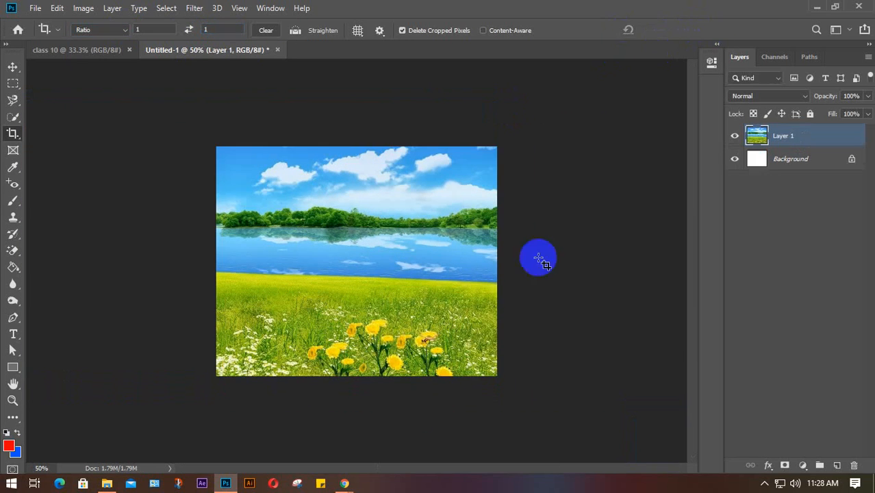
Step: Try moving the cropped picture downward with the Move tool, and undo back to the uncropped picture
{"action": "key", "text": "v"}
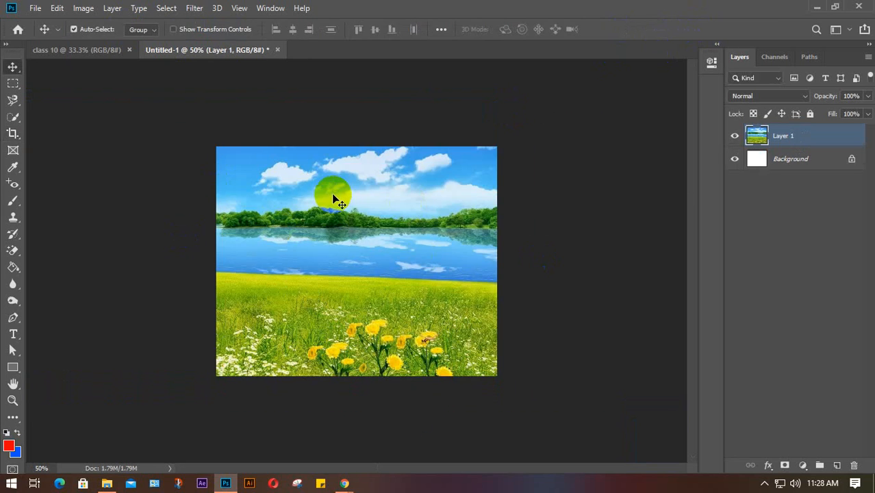
{"action": "left_click_drag", "start_coordinate": [333, 197], "coordinate": [331, 241]}
{"action": "key", "text": "ctrl+z"}
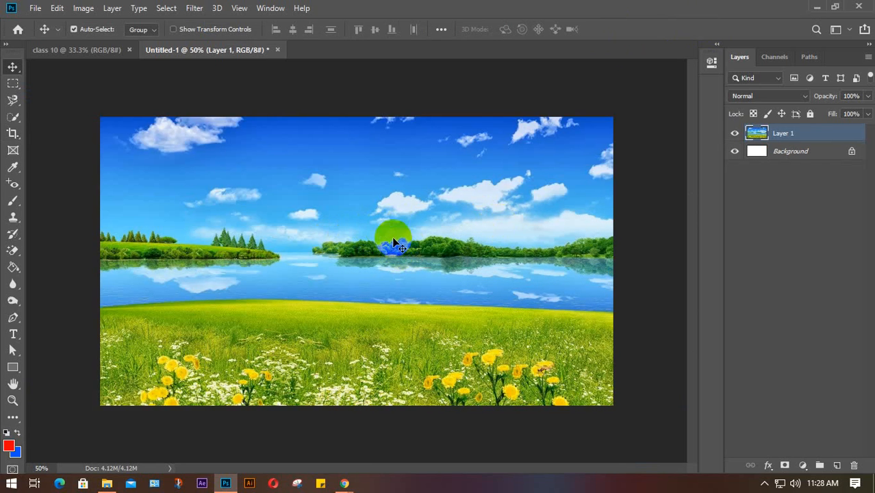
Step: Marquee a large rectangle over the picture's right part, delete everything outside it from the layer and clear the selection
{"action": "left_click", "coordinate": [13, 82]}
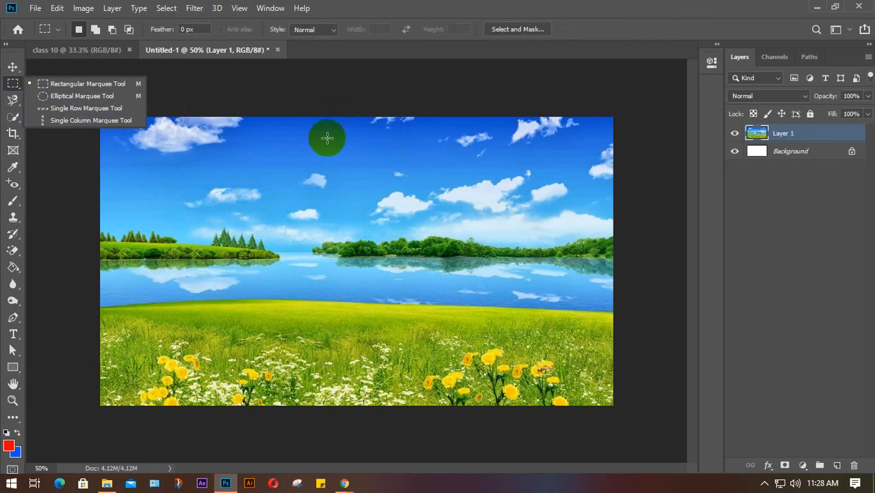
{"action": "left_click_drag", "start_coordinate": [322, 139], "coordinate": [604, 371]}
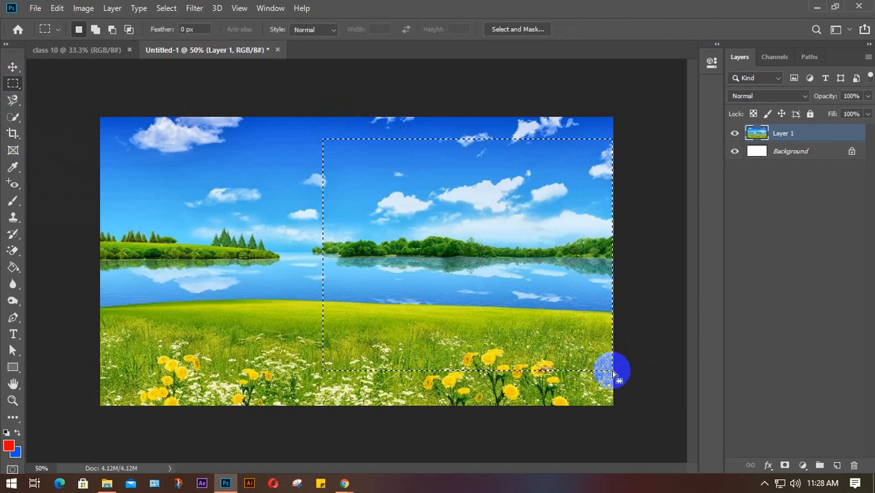
{"action": "key", "text": "ctrl+shift+i"}
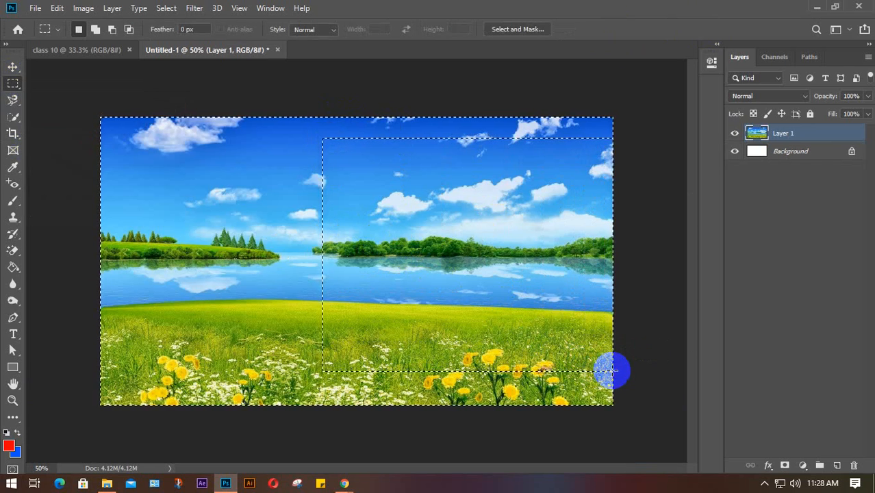
{"action": "key", "text": "Delete"}
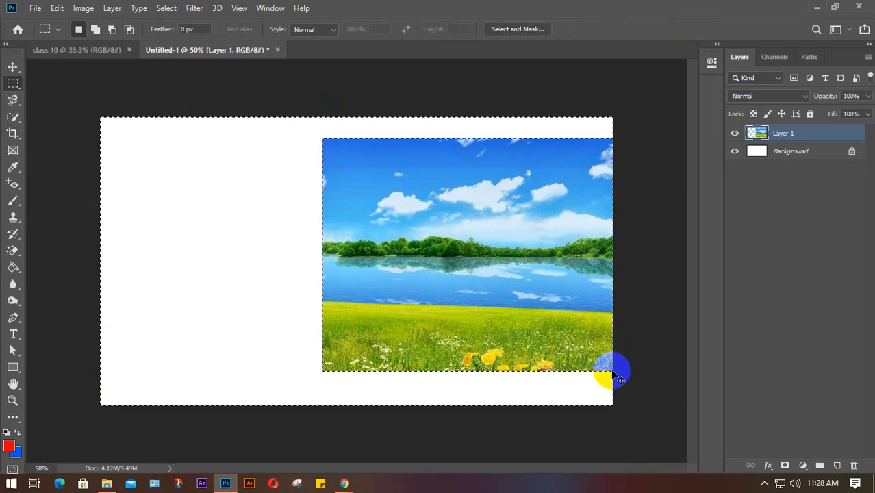
{"action": "key", "text": "ctrl+d"}
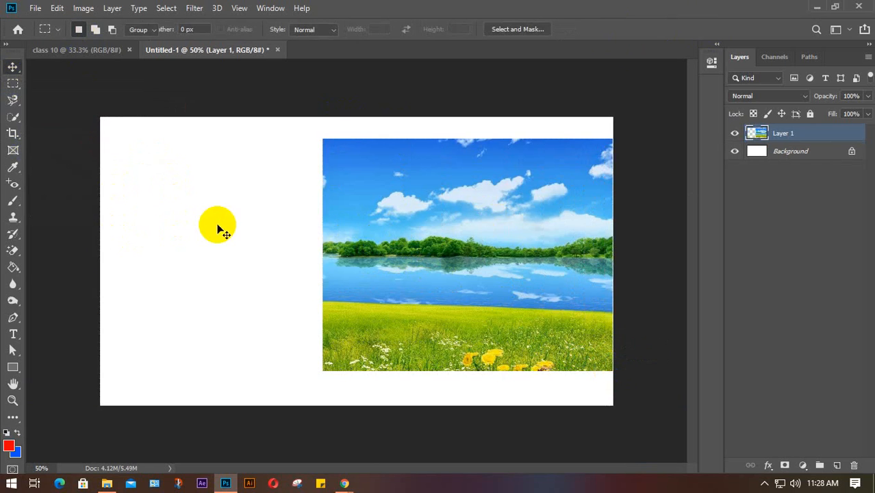
Step: Try moving the remaining picture piece to the left, and undo back to the full lake and meadow picture
{"action": "key", "text": "v"}
{"action": "left_click_drag", "start_coordinate": [440, 219], "coordinate": [331, 228]}
{"action": "key", "text": "ctrl+z"}
{"action": "key", "text": "ctrl+z"}
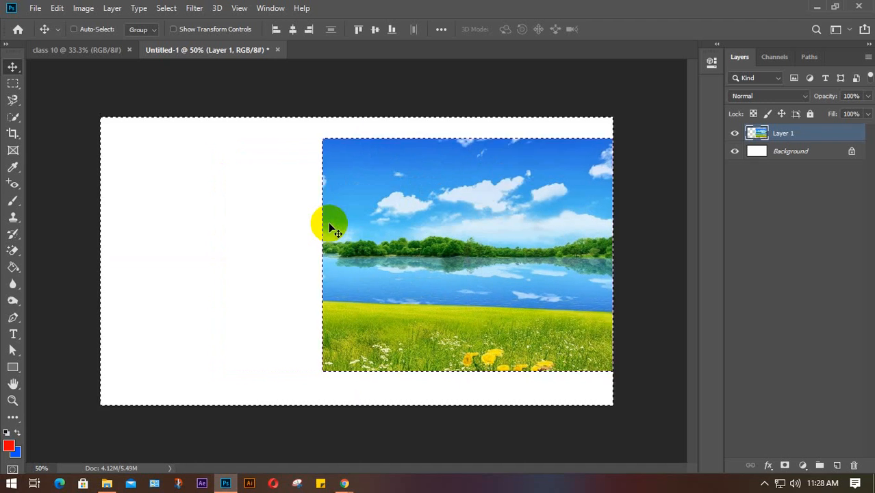
{"action": "key", "text": "ctrl+shift+z"}
{"action": "key", "text": "ctrl+d"}
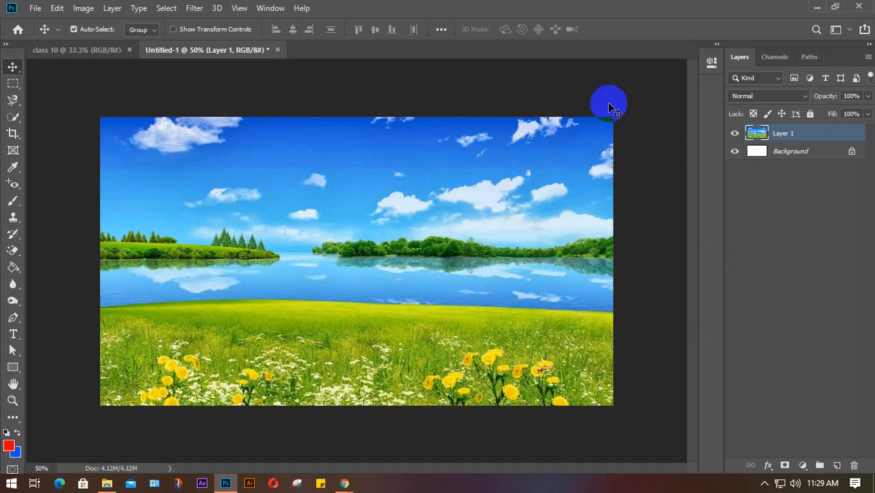
Step: Crop the untitled document to its right part by trimming the left side and a strip of sky
{"action": "left_click", "coordinate": [12, 134]}
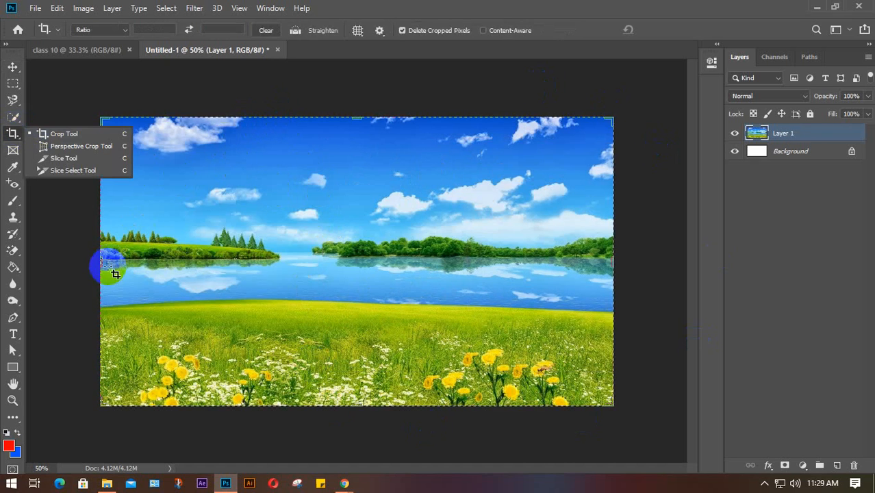
{"action": "left_click_drag", "start_coordinate": [100, 260], "coordinate": [217, 254]}
{"action": "left_click_drag", "start_coordinate": [356, 117], "coordinate": [350, 134]}
{"action": "left_click", "coordinate": [672, 31]}
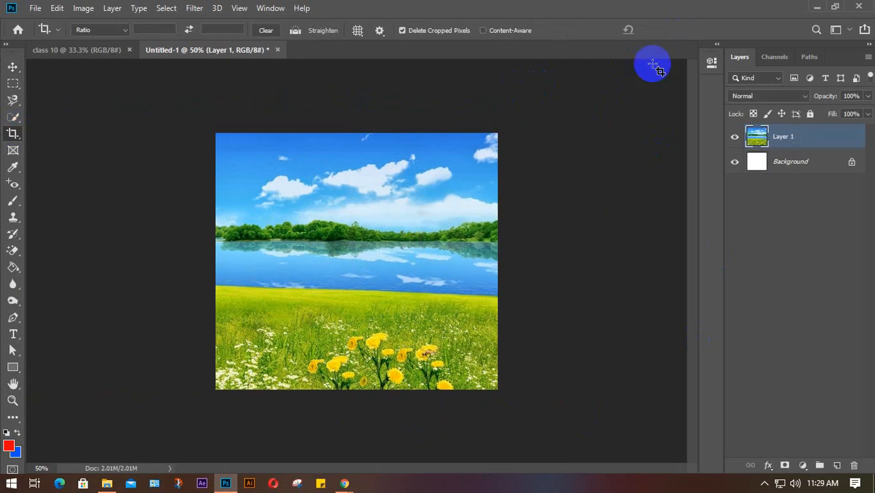
Step: Bring the cropped picture into the class 10 document near its lower-right corner, and delete it from there
{"action": "key", "text": "v"}
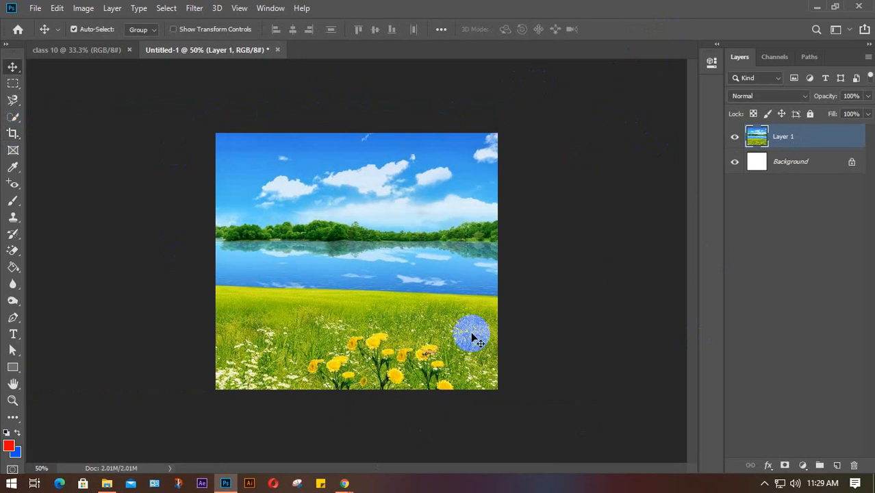
{"action": "mouse_move", "coordinate": [347, 261]}
{"action": "left_mouse_down"}
{"action": "mouse_move", "coordinate": [375, 298]}
{"action": "mouse_move", "coordinate": [325, 285]}
{"action": "mouse_move", "coordinate": [355, 248]}
{"action": "mouse_move", "coordinate": [349, 263]}
{"action": "left_mouse_up"}
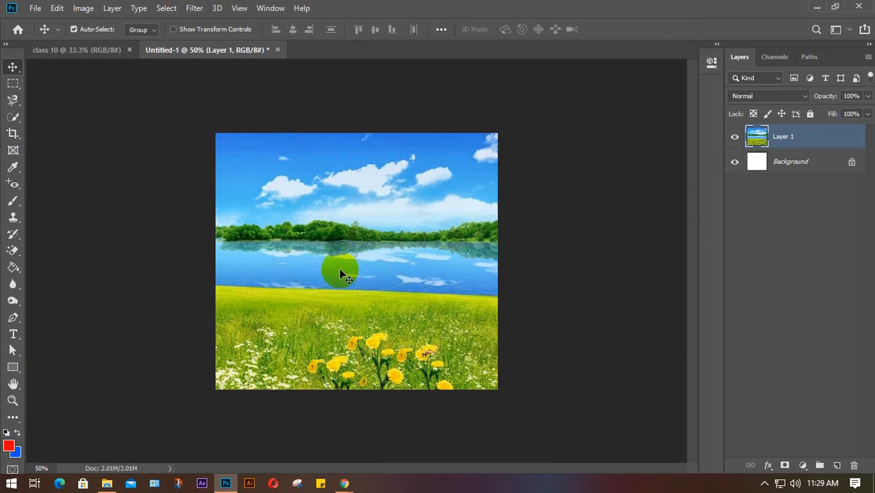
{"action": "left_click_drag", "start_coordinate": [362, 272], "coordinate": [475, 316]}
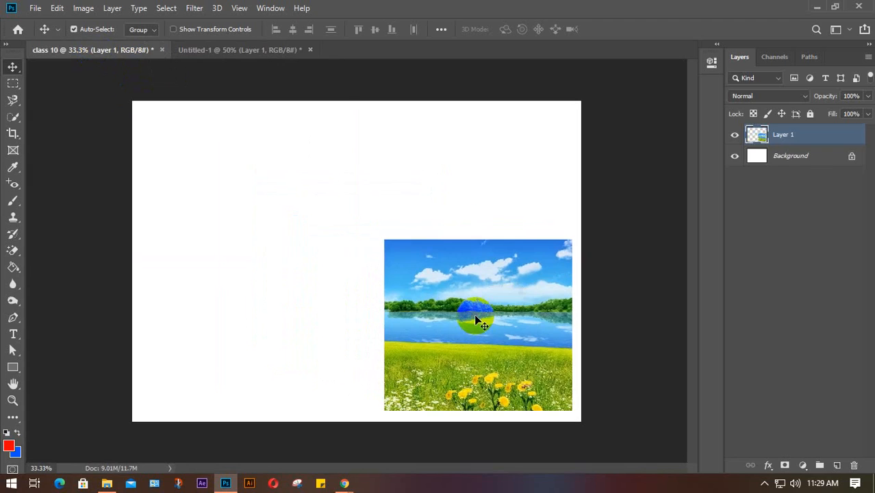
{"action": "key", "text": "Delete"}
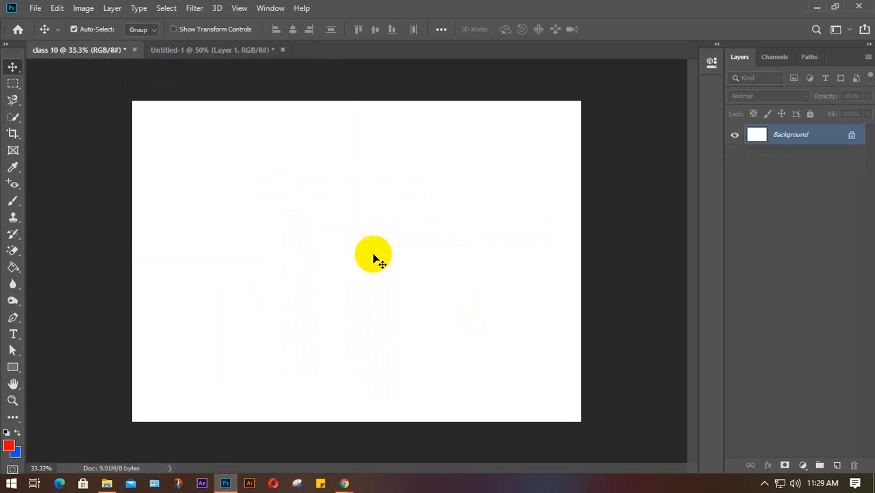
{"action": "left_click", "coordinate": [14, 136]}
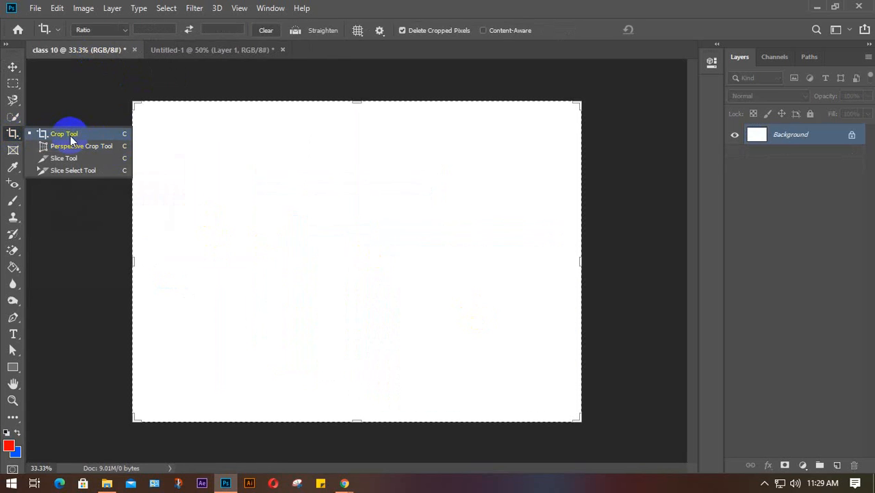
{"action": "left_click", "coordinate": [12, 66]}
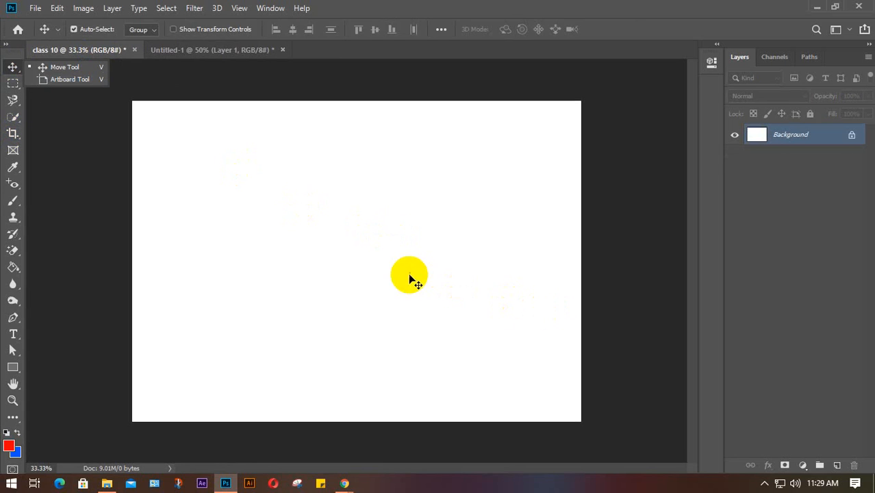
{"action": "left_click", "coordinate": [254, 230]}
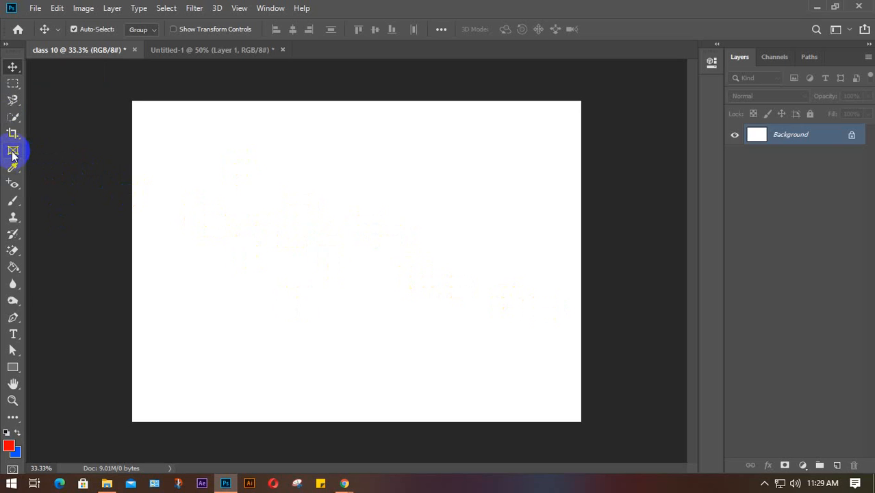
Step: Switch to Chrome and save the previewed lake and meadow image to the Desktop as the JPEG wp2559551
{"action": "mouse_move", "coordinate": [346, 486]}
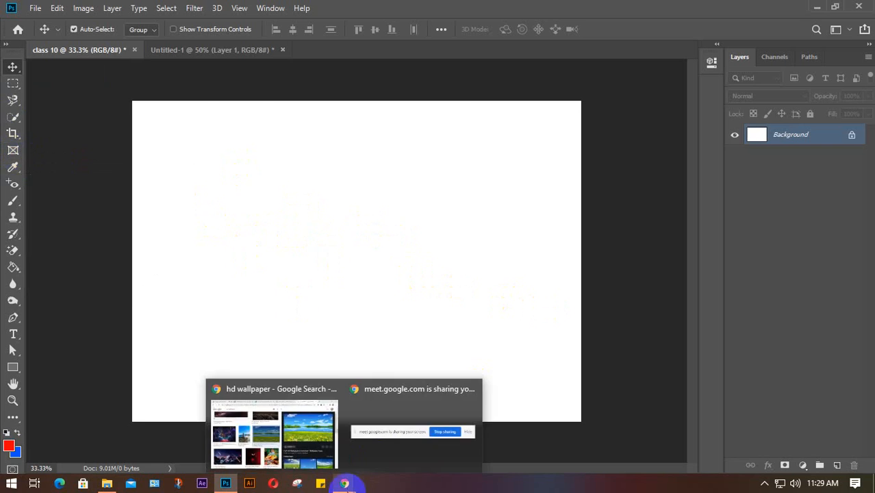
{"action": "left_click", "coordinate": [274, 427]}
{"action": "right_click", "coordinate": [638, 181]}
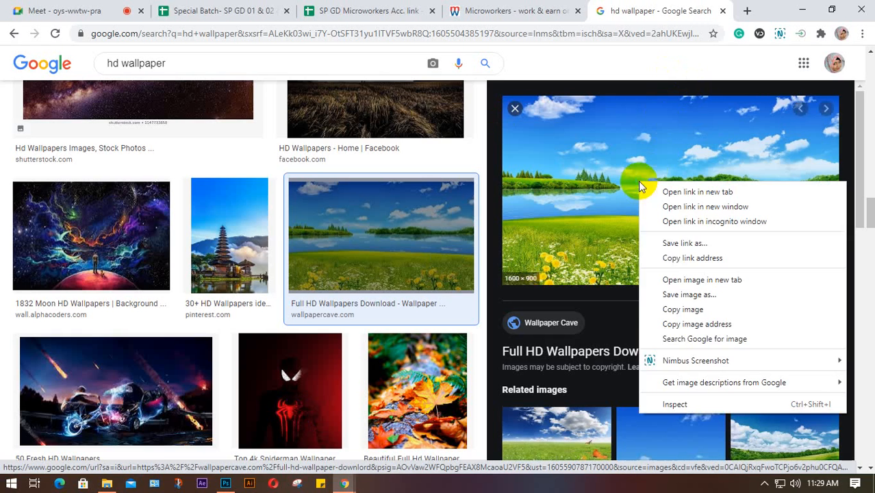
{"action": "left_click", "coordinate": [674, 295]}
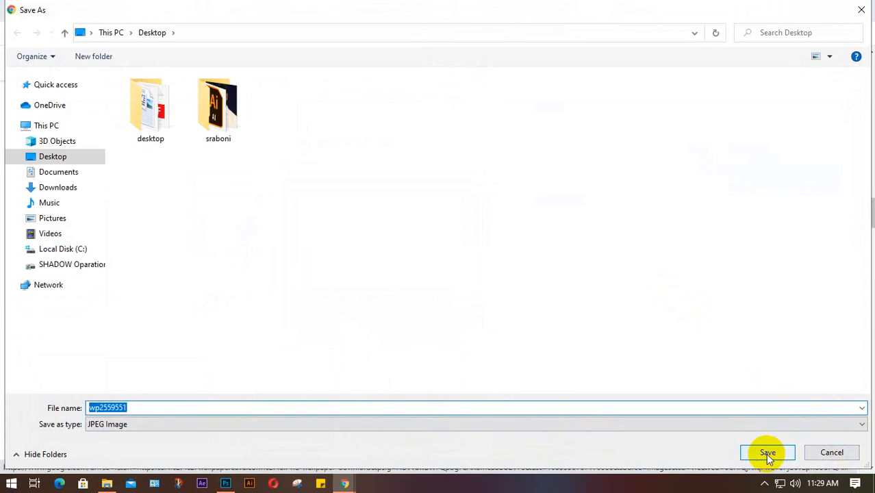
{"action": "left_click", "coordinate": [767, 454]}
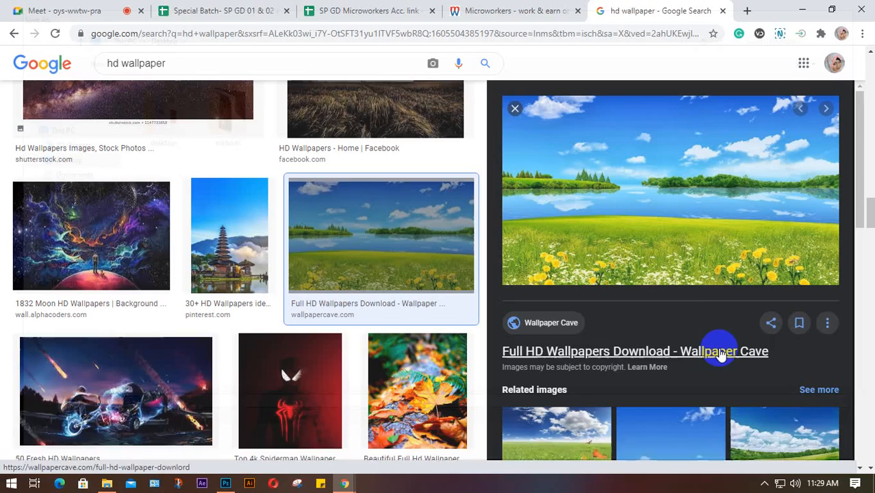
Step: Save the orange maple leaves wallpaper from the image results to the Desktop as the JPEG pexels-photo-1477459, and switch to Photoshop
{"action": "scroll", "coordinate": [361, 250], "scroll_direction": "down", "scroll_amount": 2}
{"action": "left_click", "coordinate": [409, 257]}
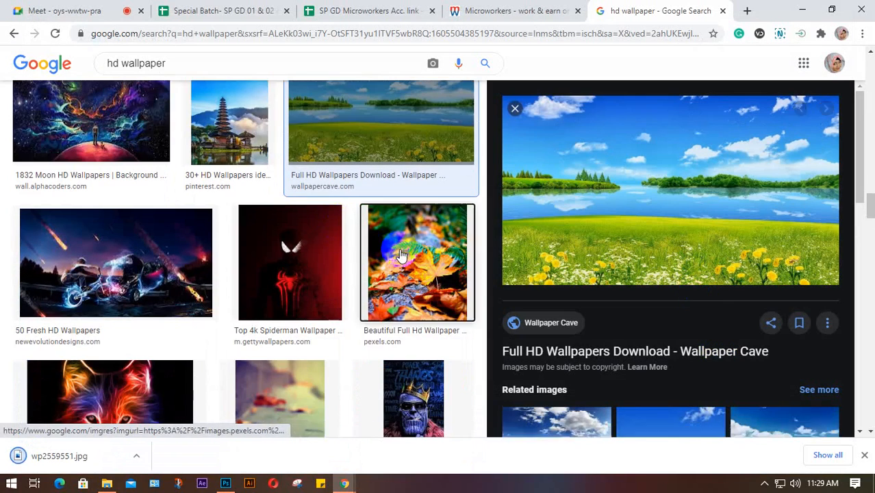
{"action": "right_click", "coordinate": [675, 193]}
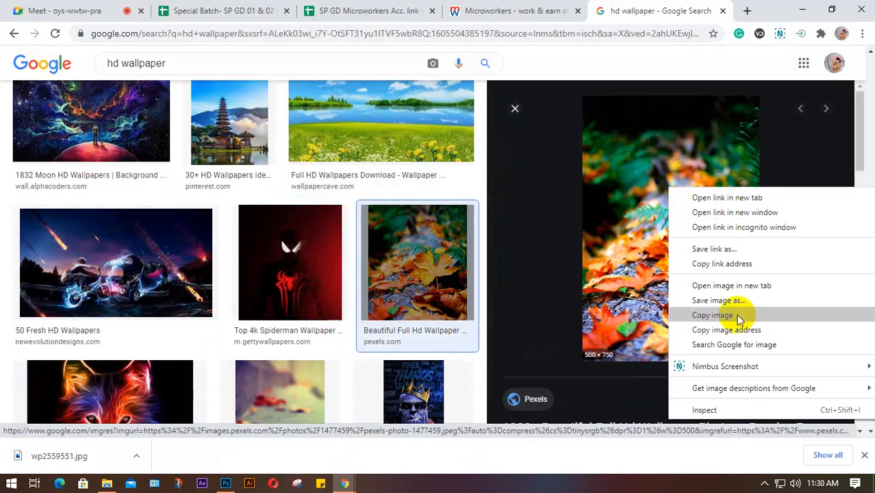
{"action": "left_click", "coordinate": [712, 298]}
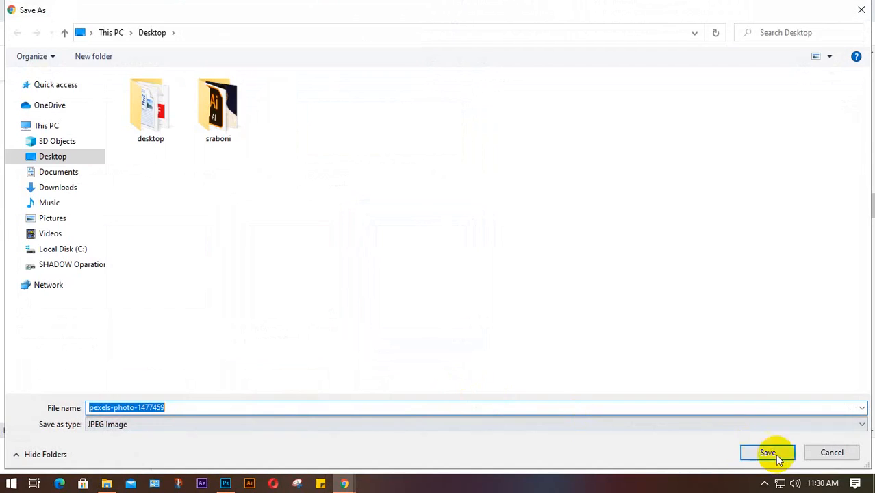
{"action": "left_click", "coordinate": [765, 454]}
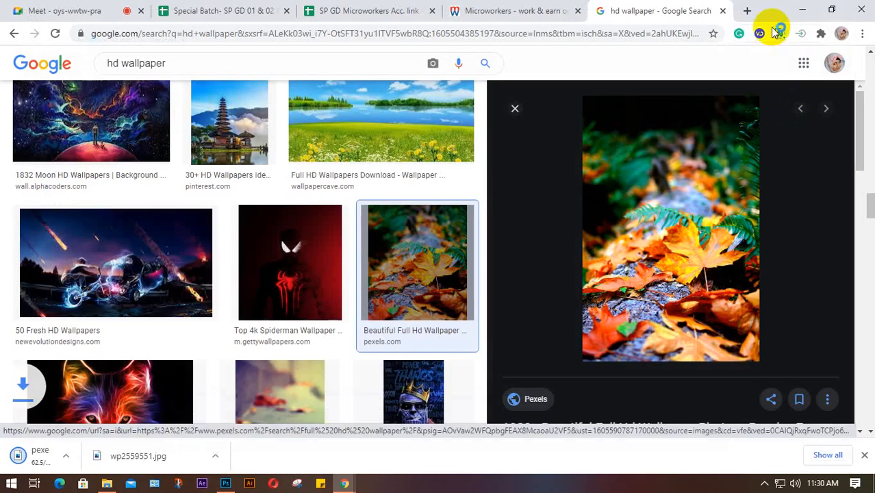
{"action": "left_click", "coordinate": [805, 8]}
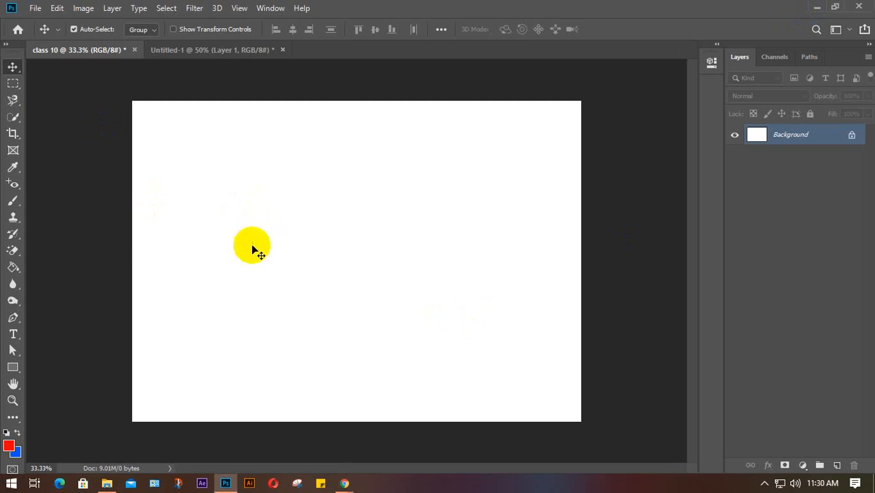
Step: Draw a rectangular frame in the middle of the class 10 canvas and place pexels-photo-1477459 from the Desktop into it
{"action": "left_click", "coordinate": [14, 151]}
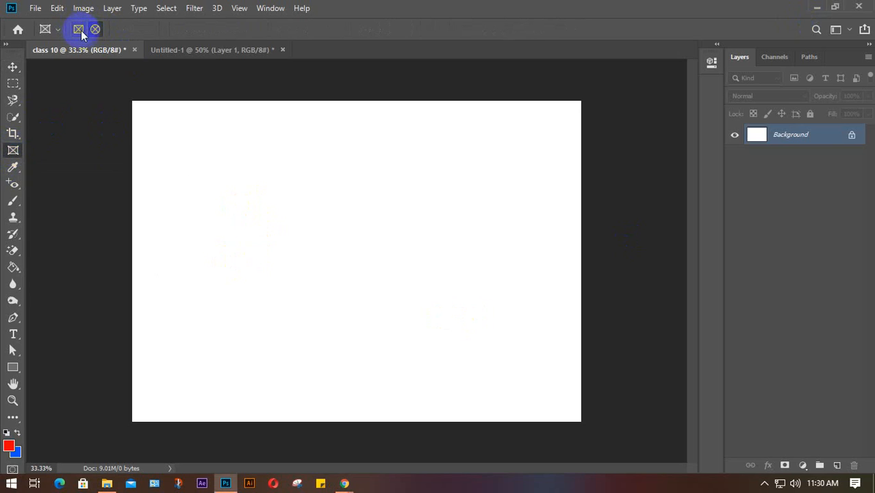
{"action": "left_click_drag", "start_coordinate": [243, 175], "coordinate": [463, 352]}
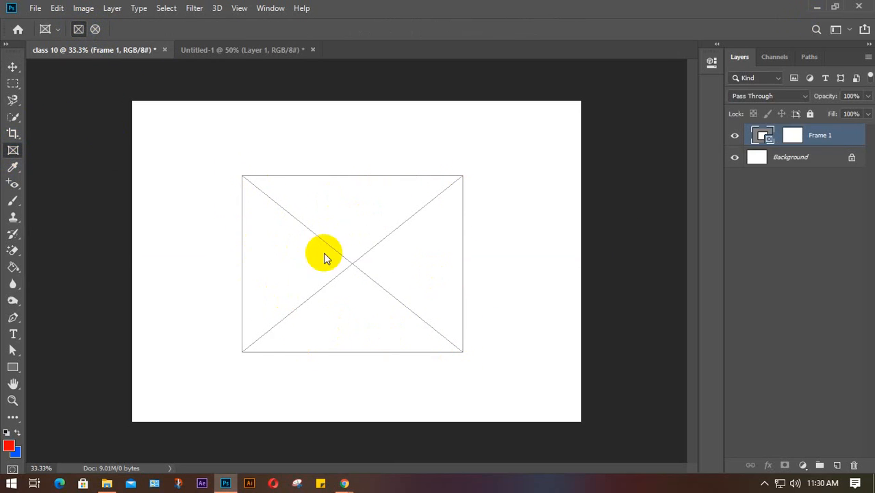
{"action": "left_click", "coordinate": [104, 405]}
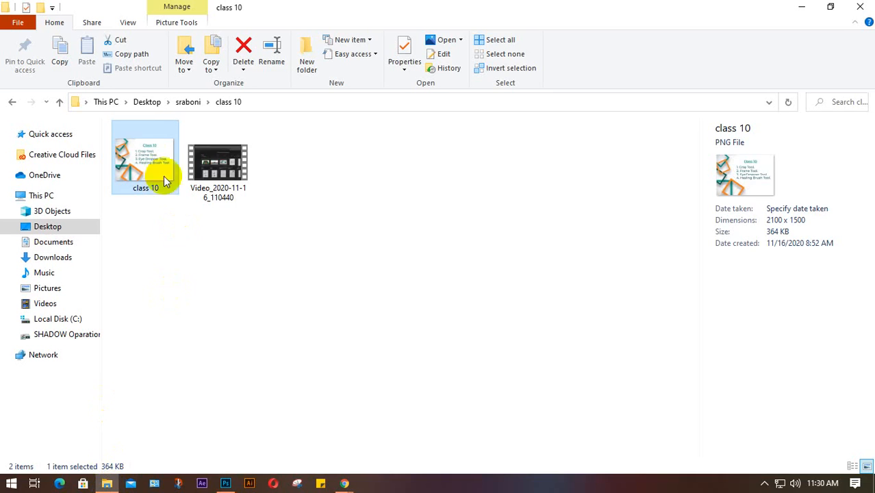
{"action": "left_click", "coordinate": [147, 102]}
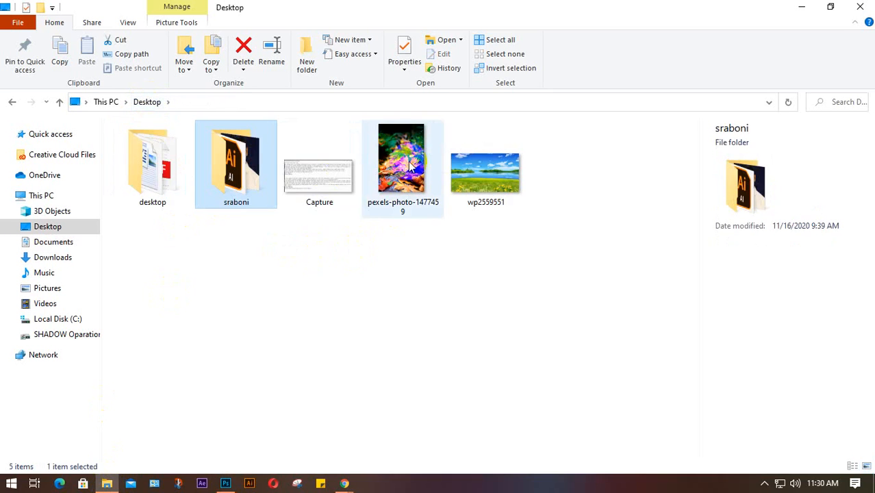
{"action": "left_click", "coordinate": [402, 198]}
{"action": "left_click_drag", "start_coordinate": [409, 252], "coordinate": [347, 319]}
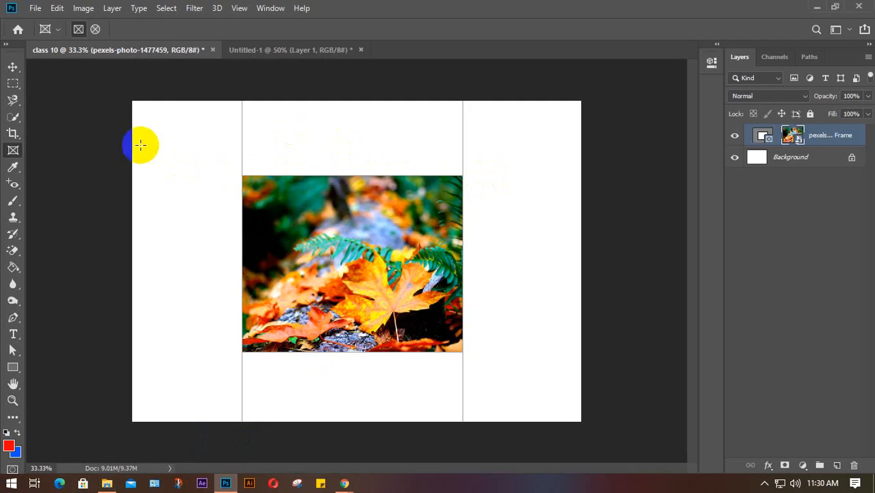
Step: Select the framed leaves picture with the Move tool and delete it from the class 10 document
{"action": "left_click", "coordinate": [11, 63]}
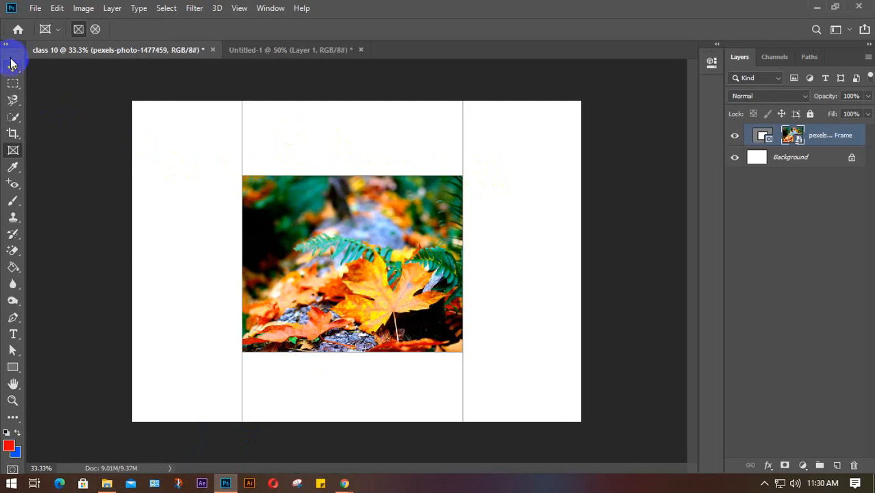
{"action": "left_click", "coordinate": [498, 224]}
{"action": "left_click", "coordinate": [423, 239]}
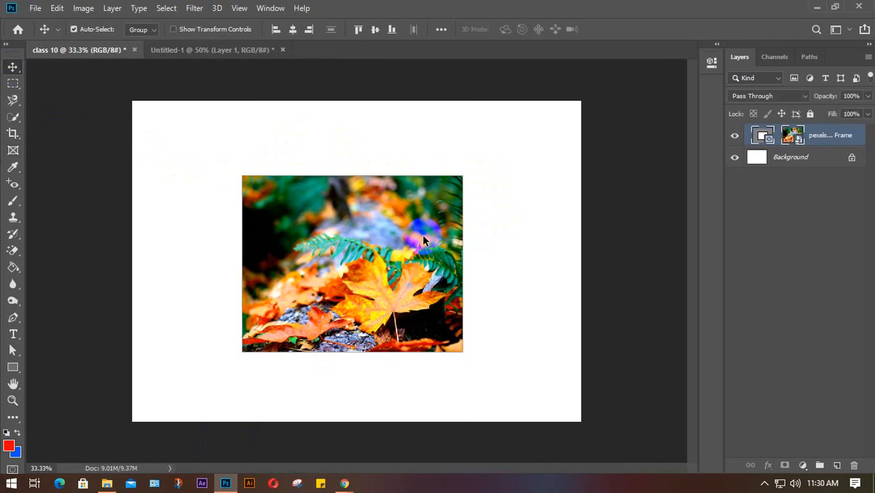
{"action": "key", "text": "Delete"}
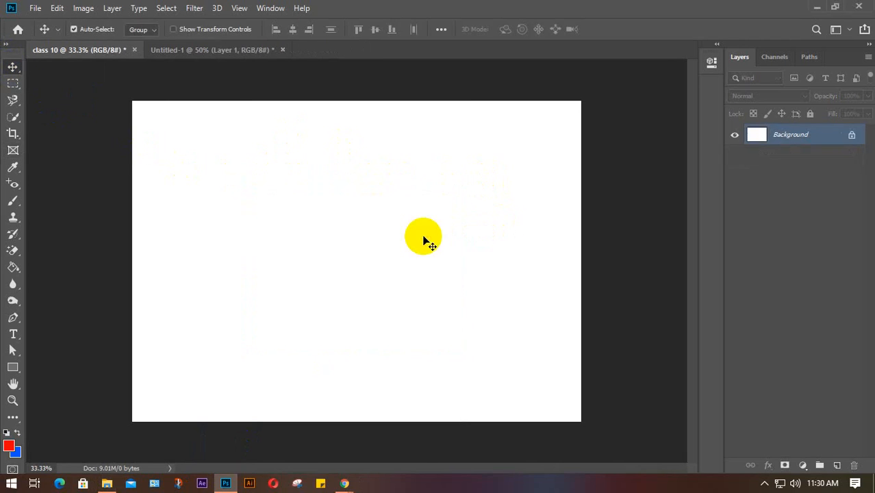
Step: Try placing pexels-photo-1477459 directly on the canvas and moving it left, cancel the placement, and undo back to the blank canvas
{"action": "left_click", "coordinate": [108, 486]}
{"action": "left_click_drag", "start_coordinate": [410, 152], "coordinate": [233, 314]}
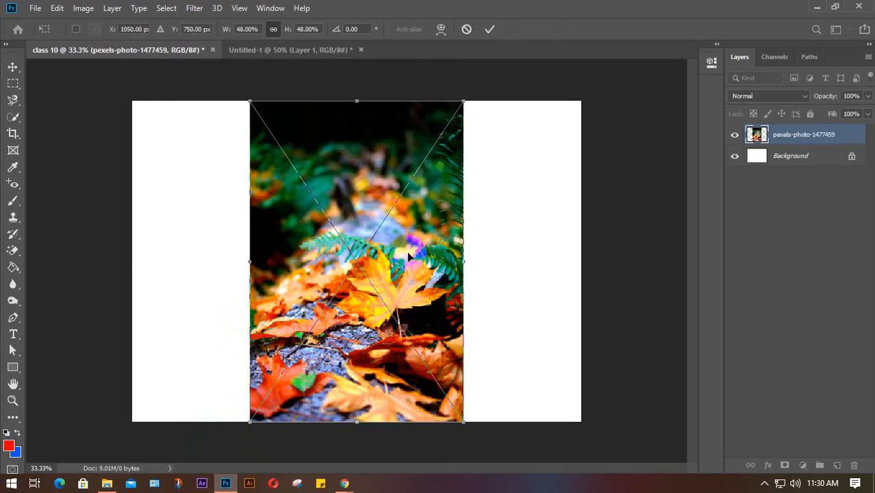
{"action": "left_click_drag", "start_coordinate": [408, 256], "coordinate": [311, 257]}
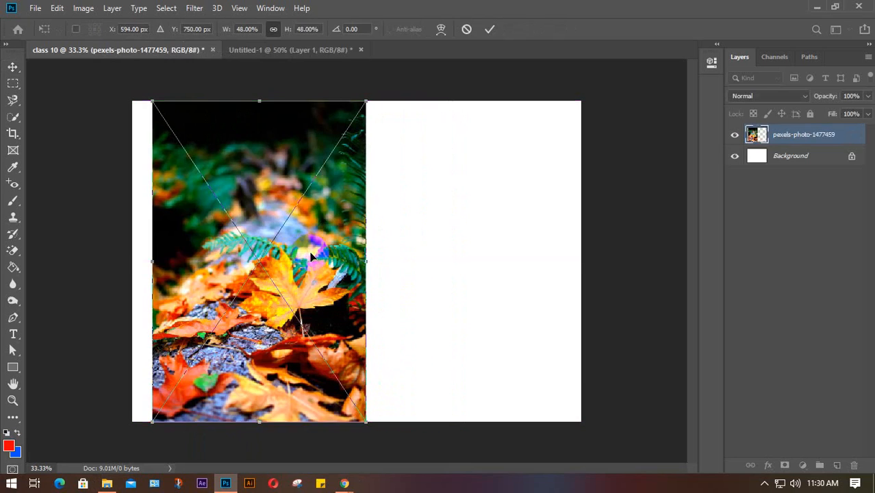
{"action": "key", "text": "Escape"}
{"action": "key", "text": "ctrl+z"}
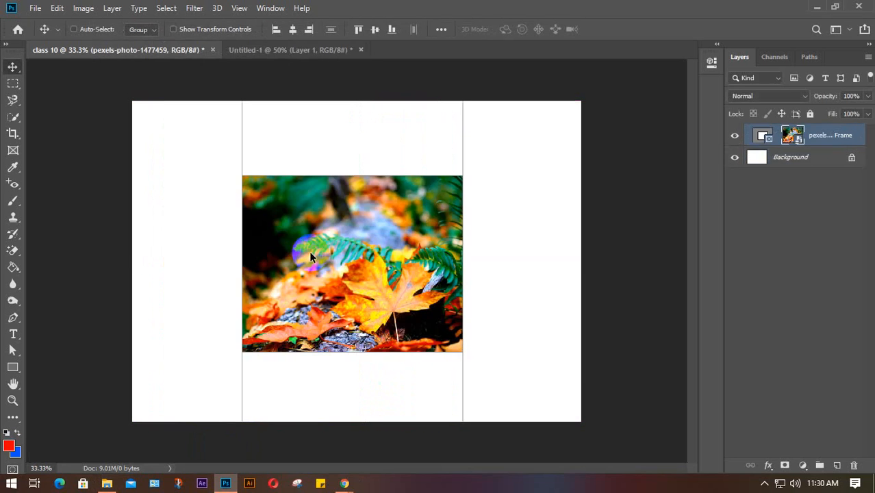
{"action": "key", "text": "ctrl+z"}
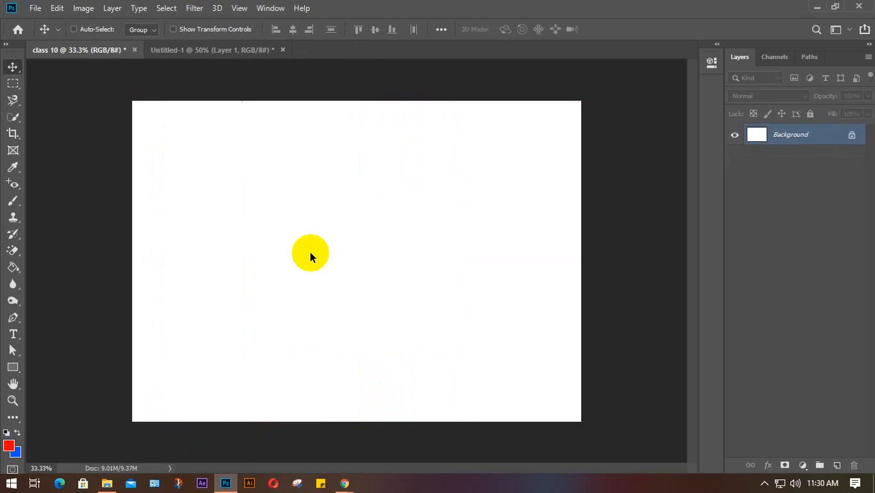
Step: Place pexels-photo-1477459 from the Desktop on the canvas without a frame and move it to the left part
{"action": "left_click", "coordinate": [106, 485]}
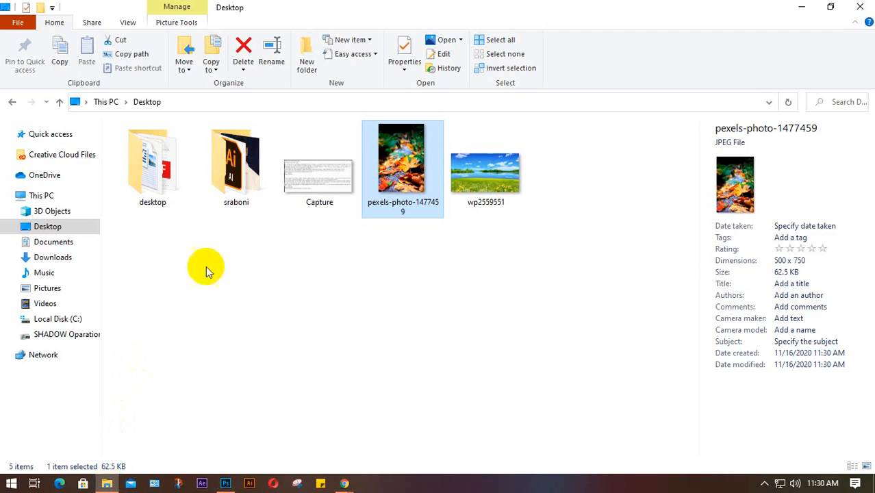
{"action": "left_click_drag", "start_coordinate": [404, 160], "coordinate": [254, 346]}
{"action": "key", "text": "Return"}
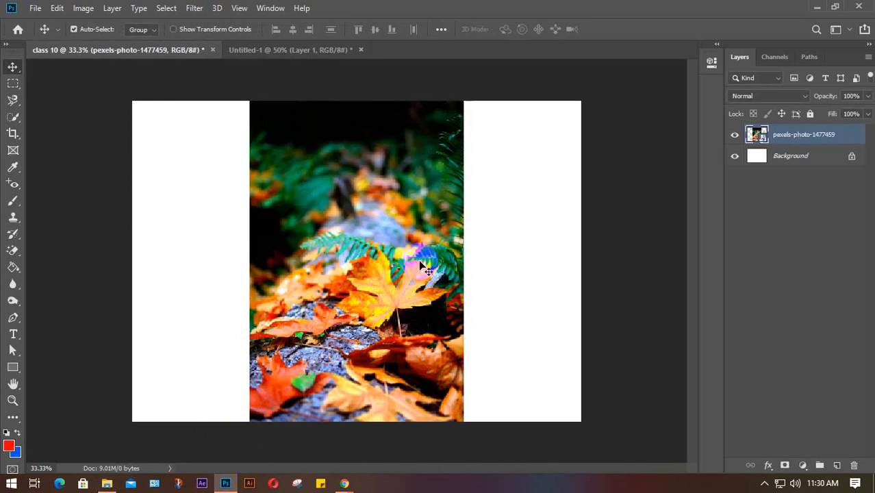
{"action": "left_click_drag", "start_coordinate": [418, 259], "coordinate": [326, 267]}
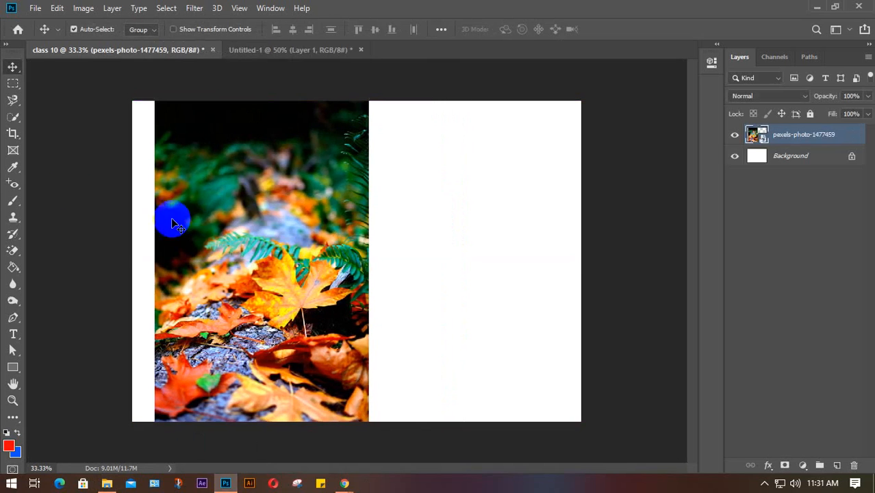
Step: Draw a rectangular frame on the blank area beside the leaves picture and place pexels-photo-1477459 from the Desktop into it
{"action": "left_click", "coordinate": [12, 151]}
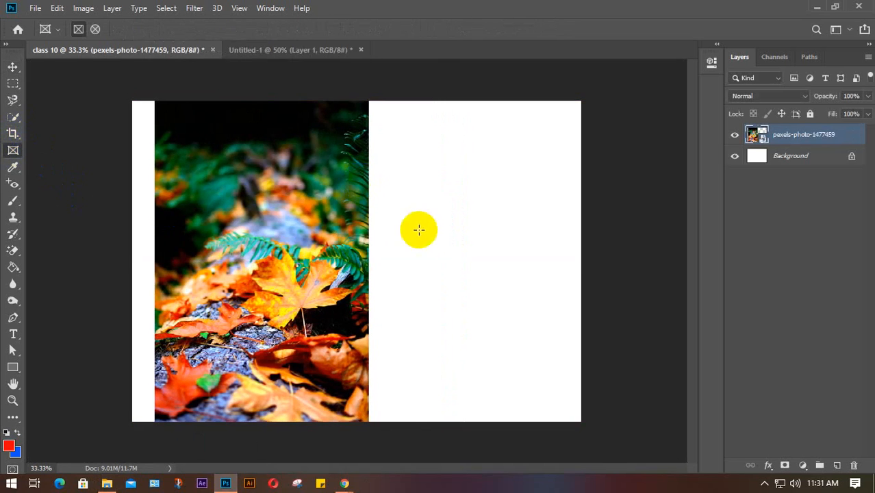
{"action": "left_click_drag", "start_coordinate": [408, 205], "coordinate": [569, 342]}
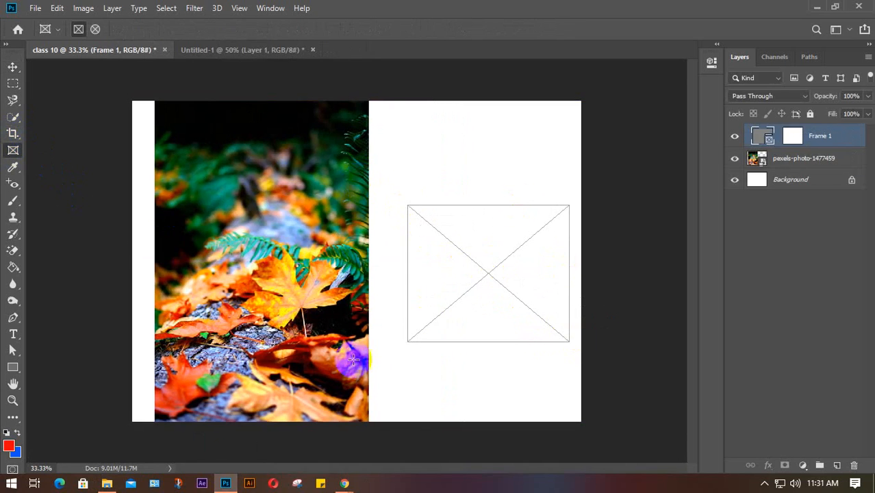
{"action": "mouse_move", "coordinate": [114, 487]}
{"action": "left_click", "coordinate": [106, 438]}
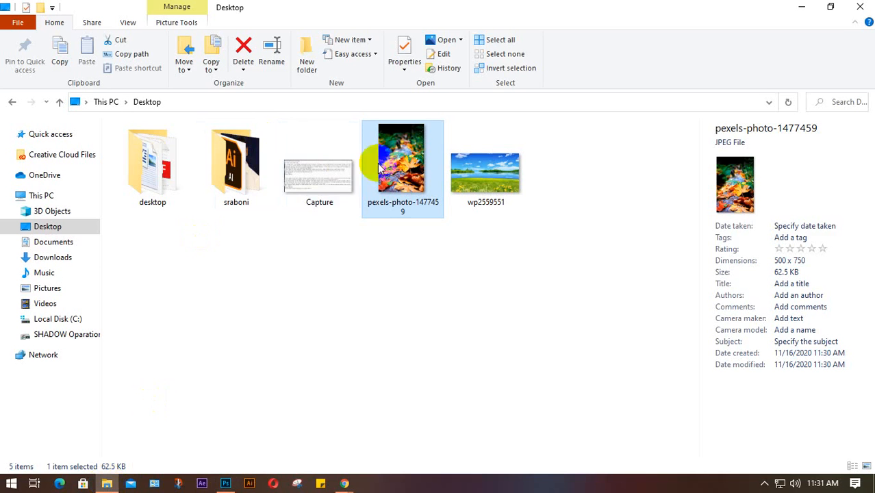
{"action": "left_click_drag", "start_coordinate": [387, 164], "coordinate": [469, 287]}
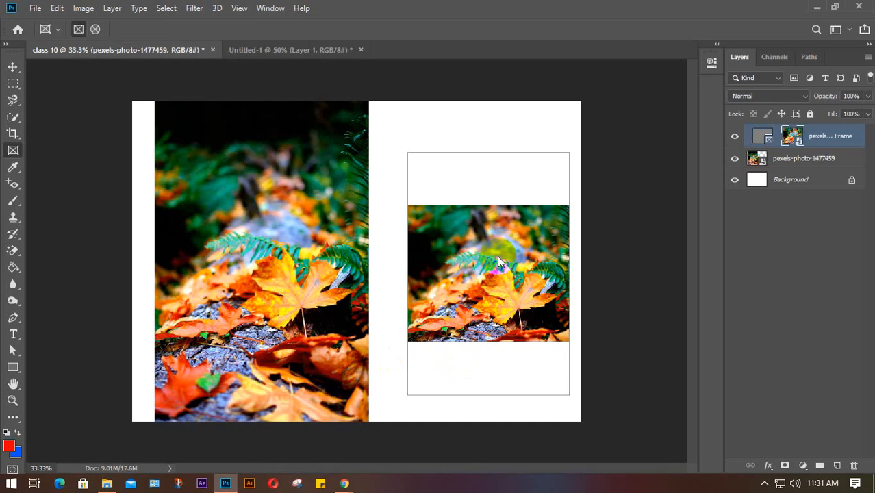
Step: Transform the picture inside the frame, moving it up to about Y 659 px and enlarging it very slightly
{"action": "key", "text": "v"}
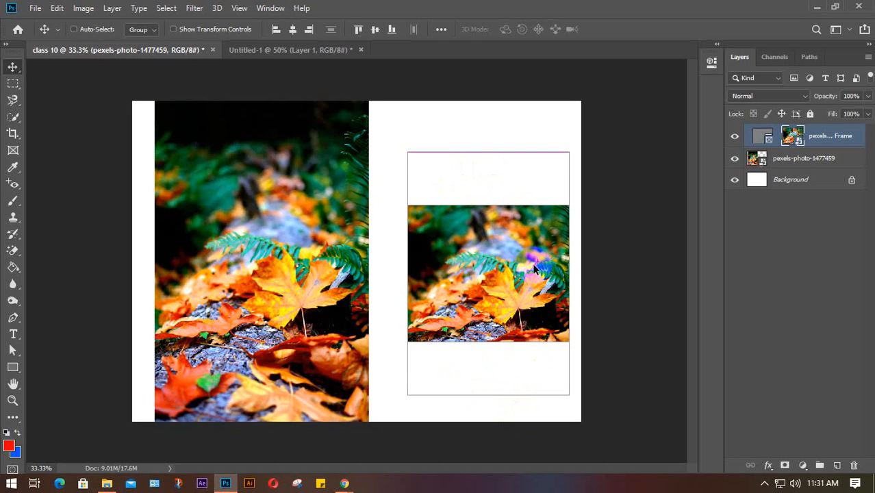
{"action": "key", "text": "ctrl+t"}
{"action": "left_click_drag", "start_coordinate": [544, 252], "coordinate": [546, 215]}
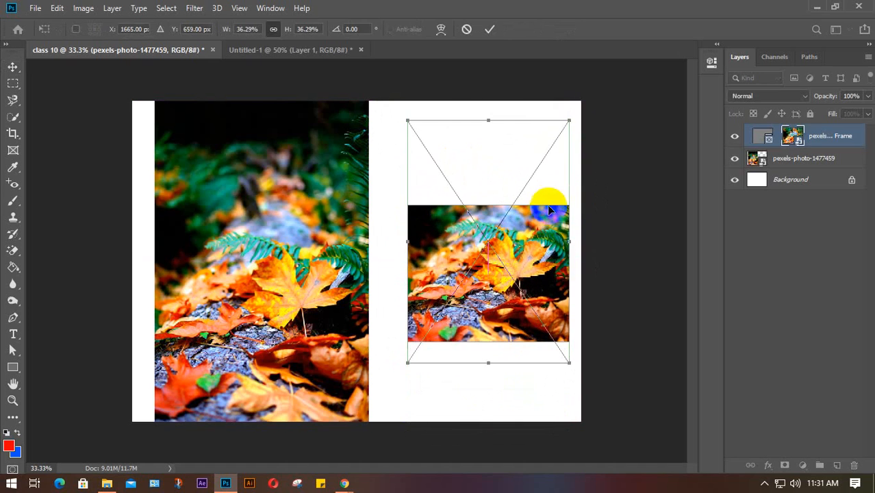
{"action": "mouse_move", "coordinate": [569, 112]}
{"action": "left_mouse_down"}
{"action": "mouse_move", "coordinate": [611, 84]}
{"action": "mouse_move", "coordinate": [576, 122]}
{"action": "left_mouse_up"}
{"action": "left_click", "coordinate": [490, 30]}
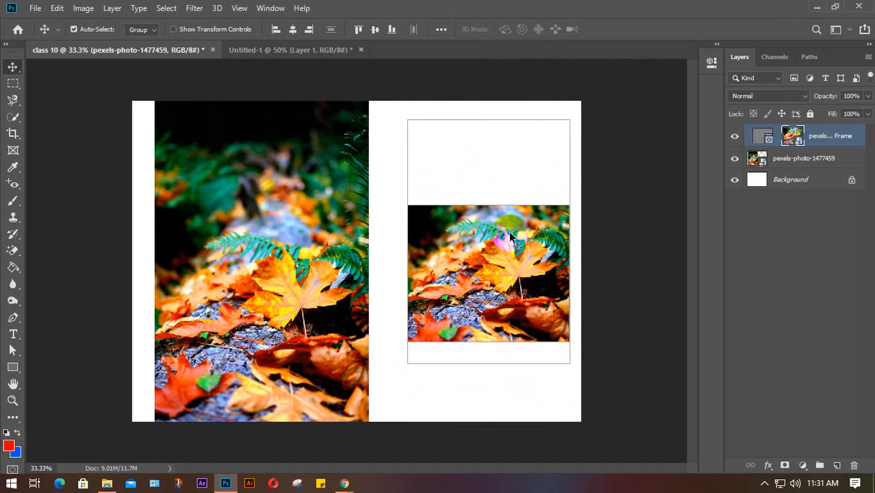
Step: Select the frame instead of its picture and scale it down to about 91.24% from its upper-right corner
{"action": "left_click", "coordinate": [771, 139]}
{"action": "left_click", "coordinate": [759, 139]}
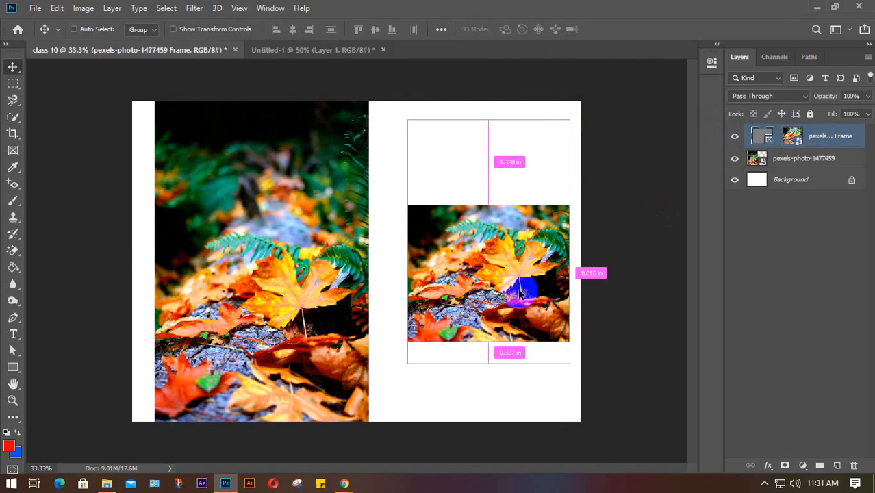
{"action": "key", "text": "ctrl+t"}
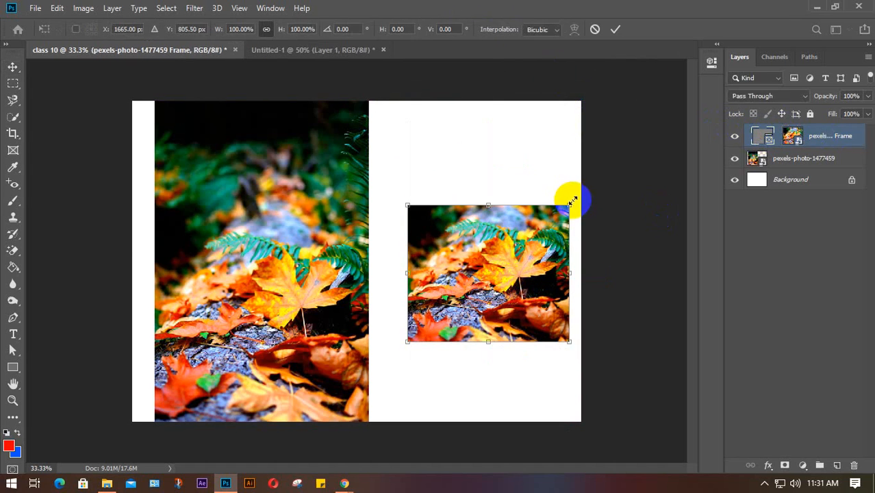
{"action": "mouse_move", "coordinate": [569, 202]}
{"action": "left_mouse_down"}
{"action": "mouse_move", "coordinate": [538, 238]}
{"action": "mouse_move", "coordinate": [564, 209]}
{"action": "mouse_move", "coordinate": [621, 176]}
{"action": "mouse_move", "coordinate": [632, 156]}
{"action": "mouse_move", "coordinate": [555, 209]}
{"action": "left_mouse_up"}
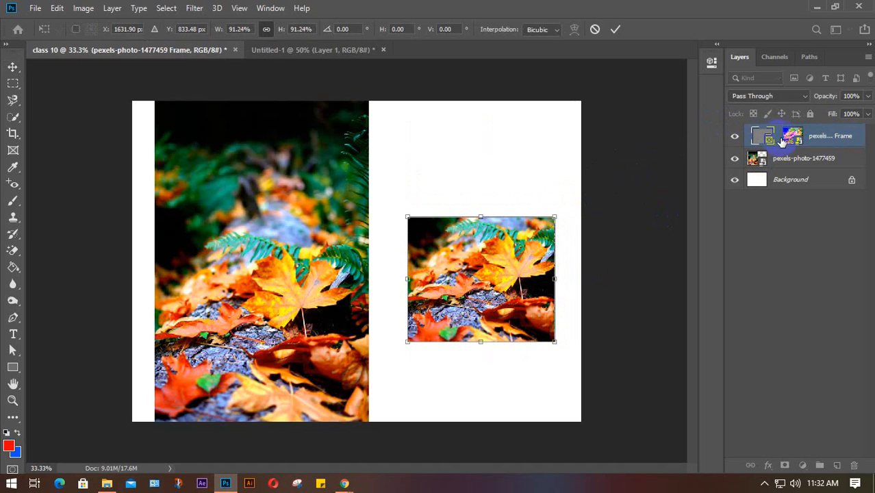
{"action": "key", "text": "Return"}
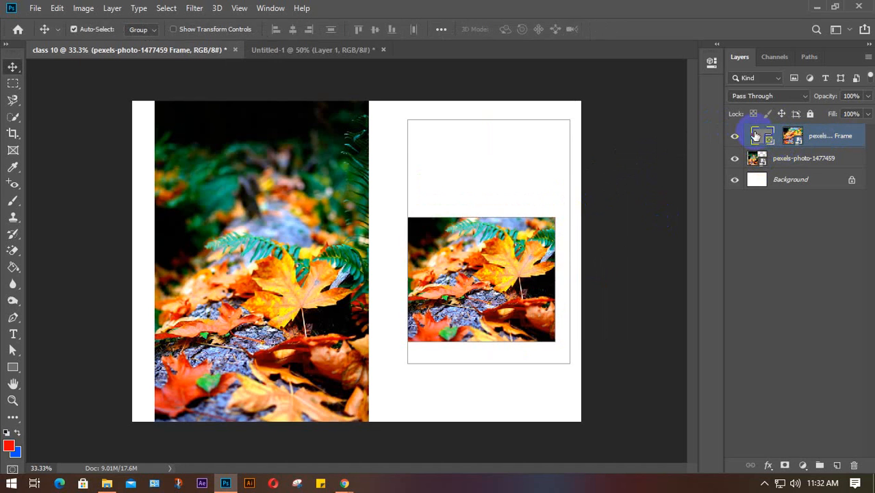
Step: Switch the selection between the frame and its picture, and hide the framed picture's layer
{"action": "left_click", "coordinate": [791, 137]}
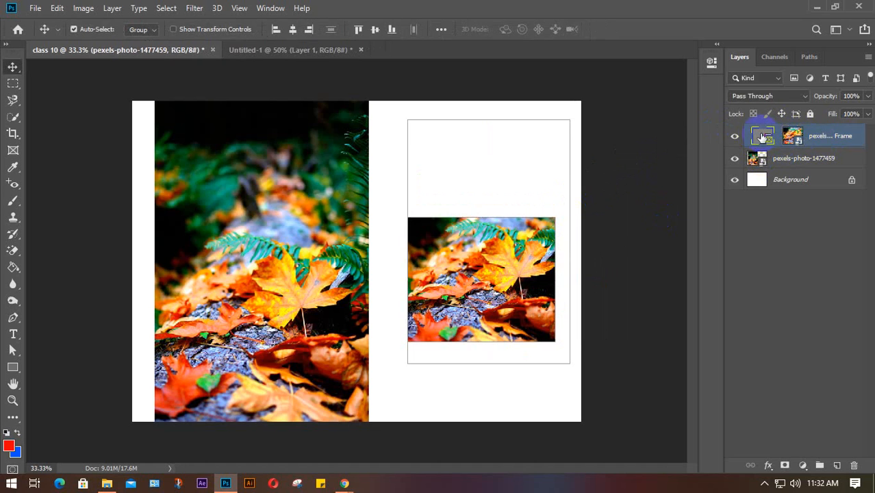
{"action": "left_click", "coordinate": [792, 135]}
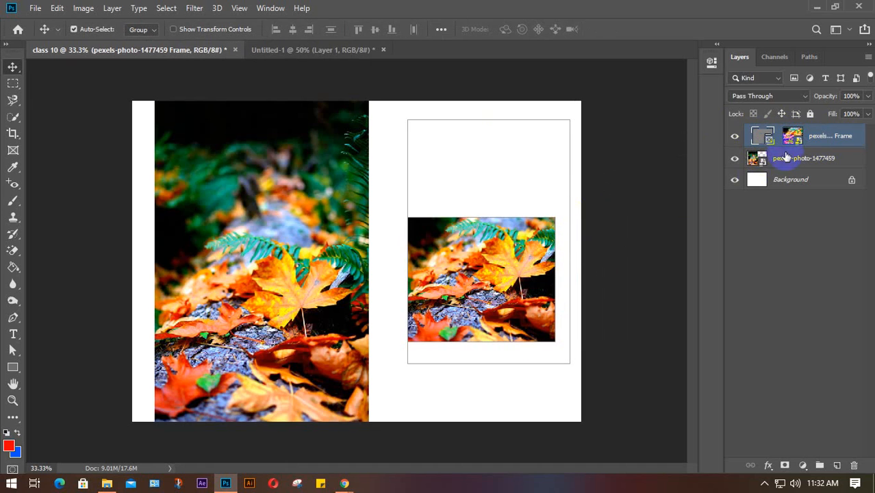
{"action": "left_click", "coordinate": [733, 136]}
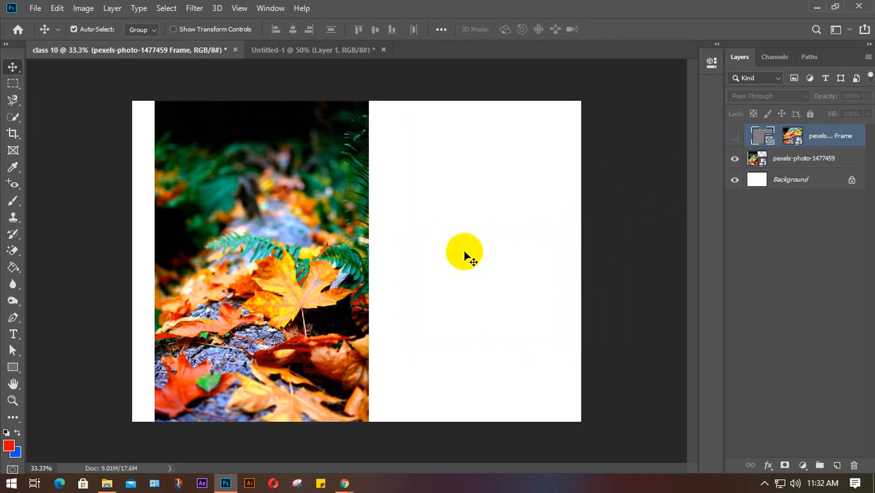
Step: Draw a circular frame with the Frame tool on the blank area beside the leaves picture
{"action": "left_click", "coordinate": [13, 149]}
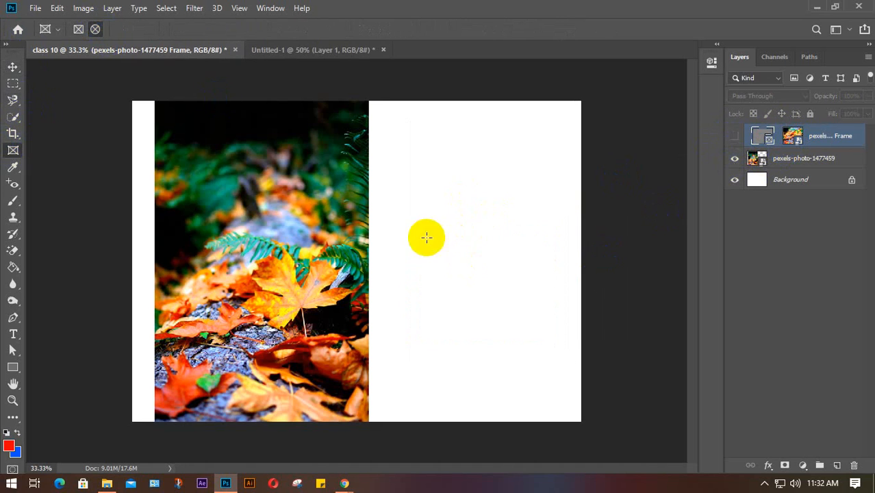
{"action": "left_click_drag", "start_coordinate": [422, 232], "coordinate": [573, 356]}
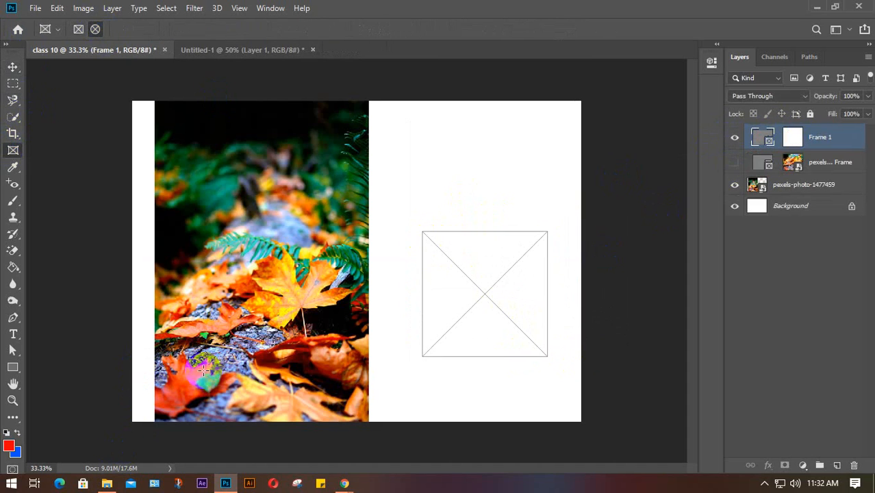
Step: Try moving the existing leaves picture from the canvas into the circular frame, and undo it
{"action": "key", "text": "v"}
{"action": "left_click_drag", "start_coordinate": [224, 231], "coordinate": [438, 220]}
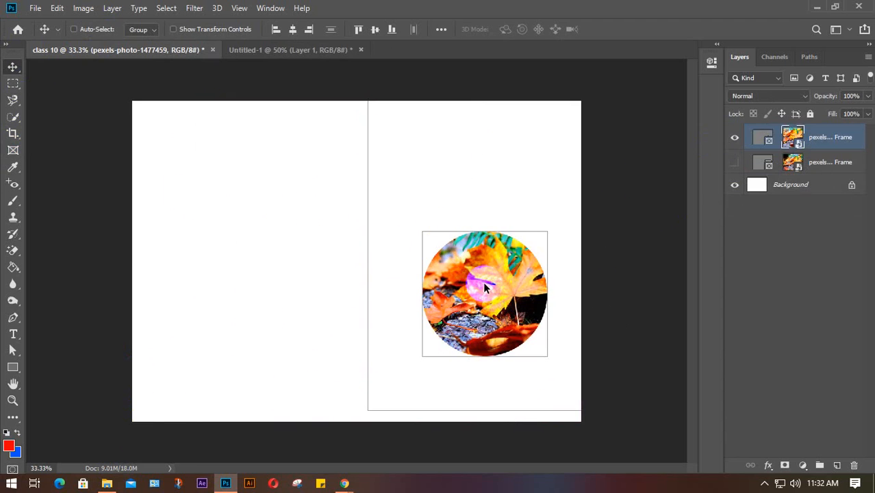
{"action": "key", "text": "ctrl+z"}
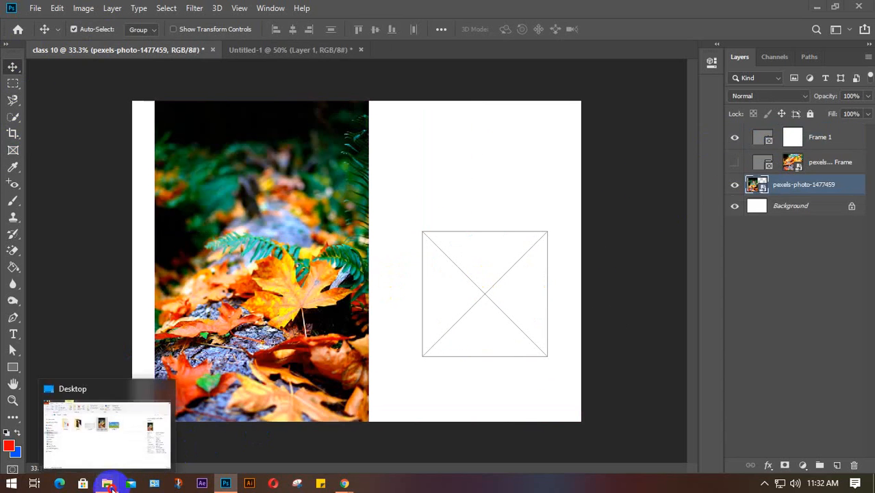
Step: Place the wp2559551 picture from the Desktop folder into the circular frame and reposition the picture inside it
{"action": "left_click", "coordinate": [108, 482]}
{"action": "left_click_drag", "start_coordinate": [473, 183], "coordinate": [467, 277]}
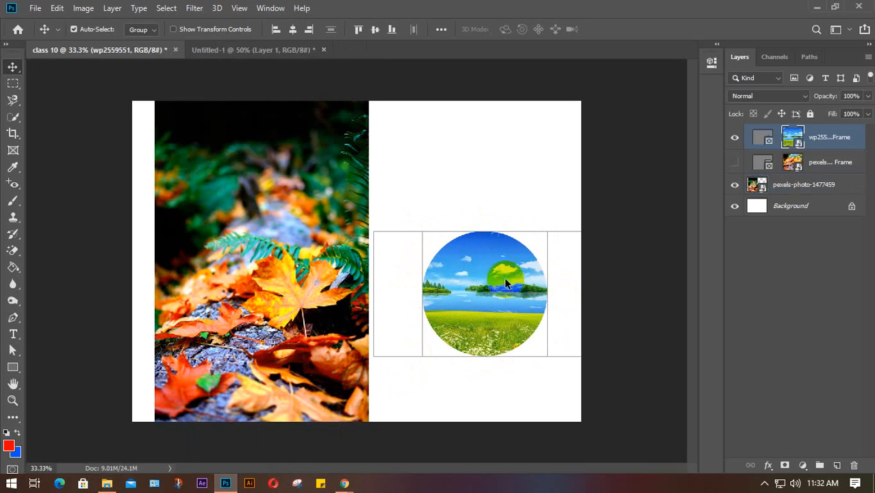
{"action": "left_click_drag", "start_coordinate": [511, 285], "coordinate": [493, 311]}
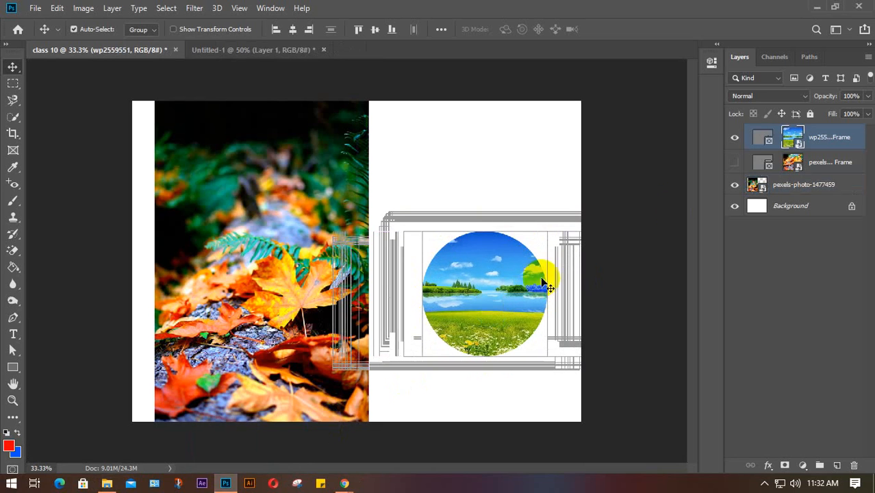
Step: Select in turn the circular frame with its picture, the hidden frame layer and the pexels-photo-1477459 layer
{"action": "left_click", "coordinate": [840, 149]}
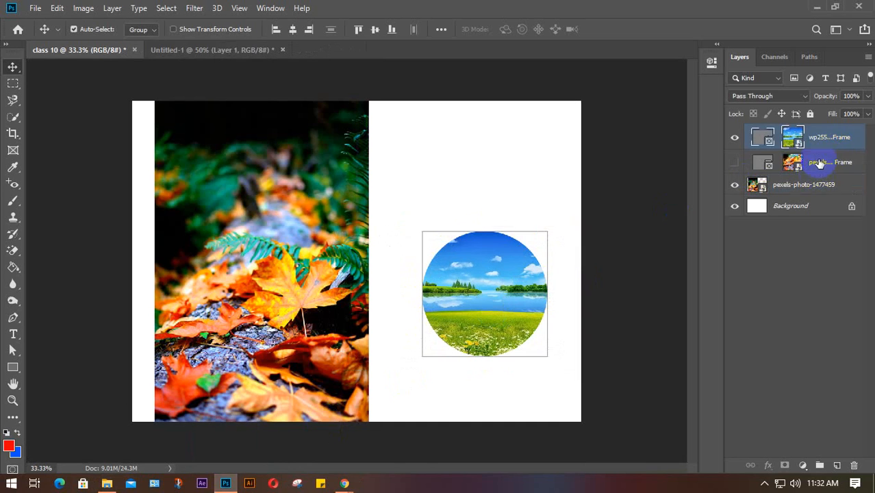
{"action": "left_click", "coordinate": [818, 162]}
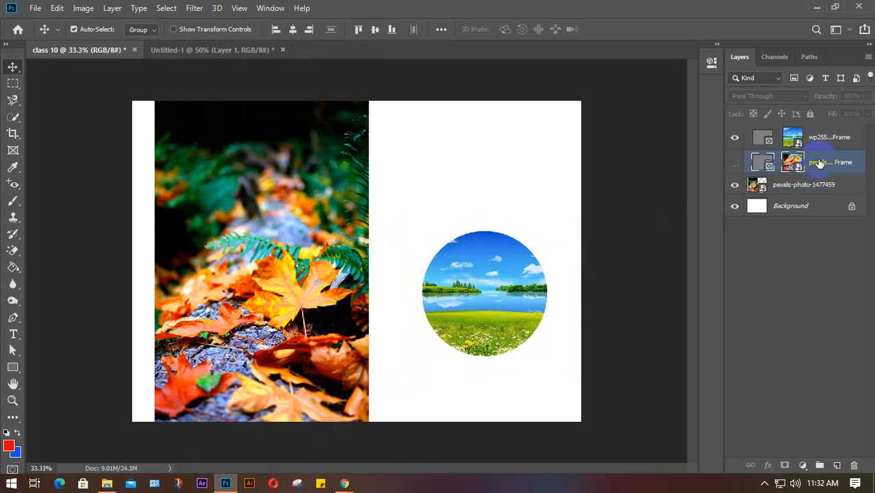
{"action": "left_click", "coordinate": [806, 191]}
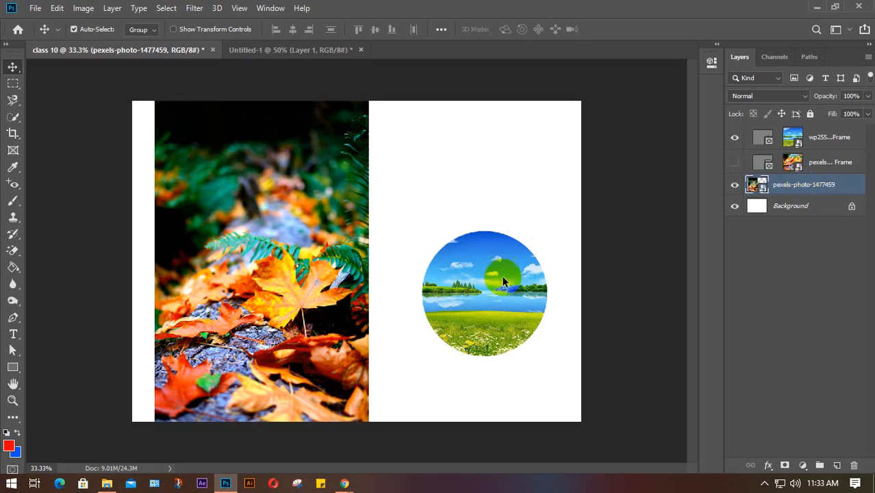
Step: Draw a freehand Lasso selection on the blank area above the circular frame, deselect it and return to the Move tool
{"action": "left_click", "coordinate": [13, 150]}
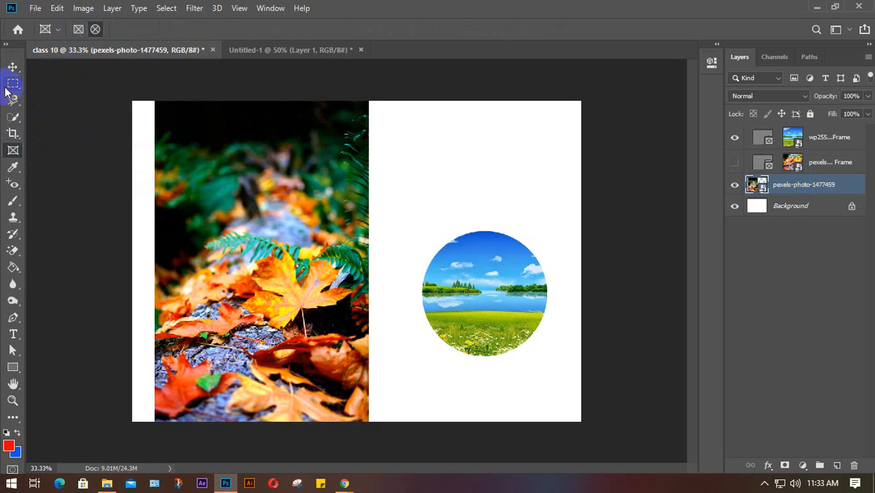
{"action": "left_click", "coordinate": [13, 66]}
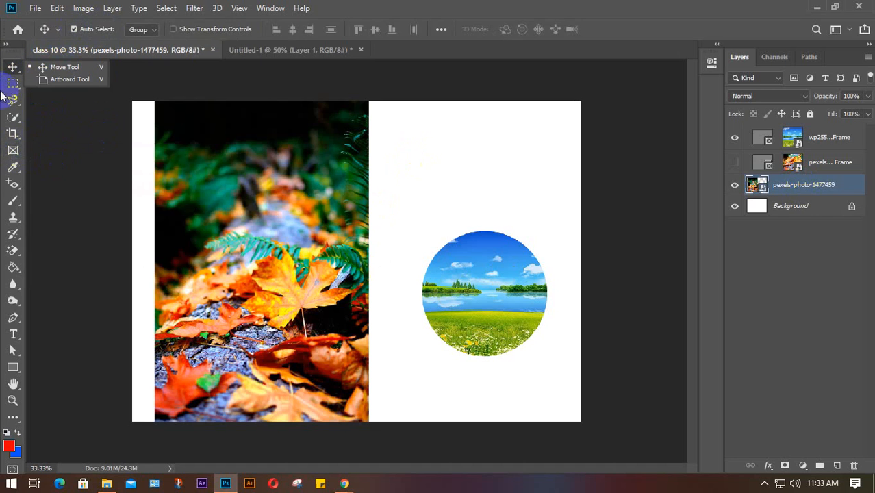
{"action": "left_click_drag", "start_coordinate": [13, 99], "coordinate": [41, 88]}
{"action": "mouse_move", "coordinate": [421, 176]}
{"action": "left_mouse_down"}
{"action": "mouse_move", "coordinate": [409, 151]}
{"action": "mouse_move", "coordinate": [438, 136]}
{"action": "mouse_move", "coordinate": [535, 133]}
{"action": "mouse_move", "coordinate": [490, 195]}
{"action": "mouse_move", "coordinate": [466, 210]}
{"action": "mouse_move", "coordinate": [453, 190]}
{"action": "mouse_move", "coordinate": [422, 177]}
{"action": "left_mouse_up"}
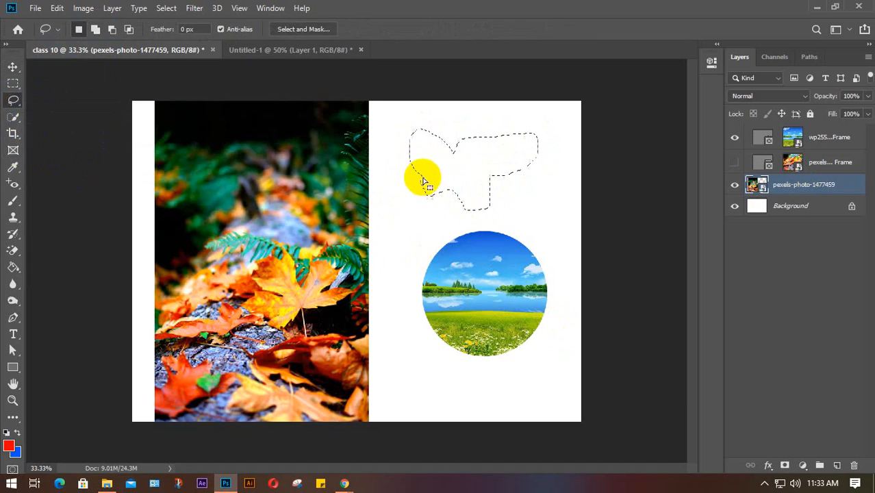
{"action": "left_click", "coordinate": [498, 147]}
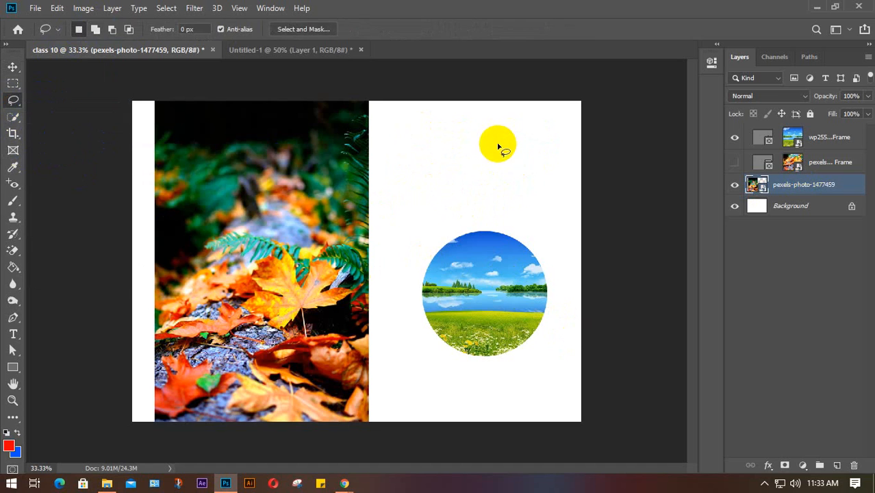
{"action": "key", "text": "v"}
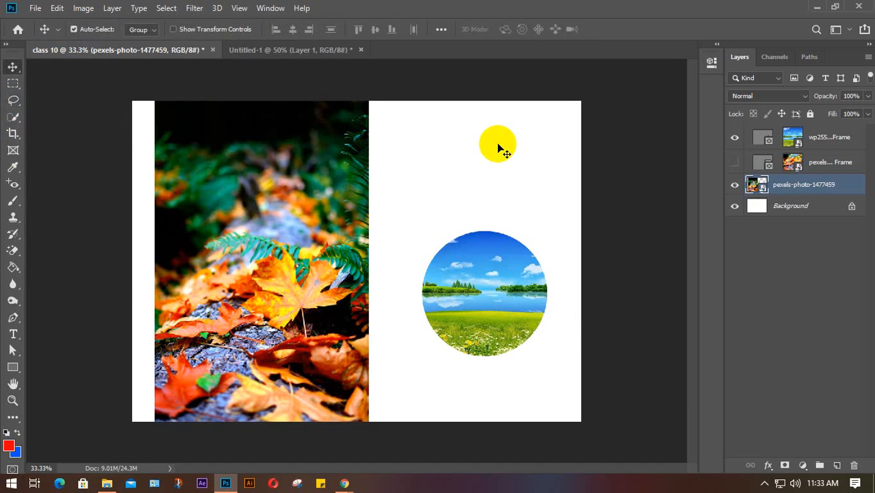
Step: Delete the circular frame, the hidden frame and the leaves picture layers, keeping only the Background
{"action": "left_click", "coordinate": [825, 138]}
{"action": "key", "text": "Delete"}
{"action": "key", "text": "Delete"}
{"action": "key", "text": "Delete"}
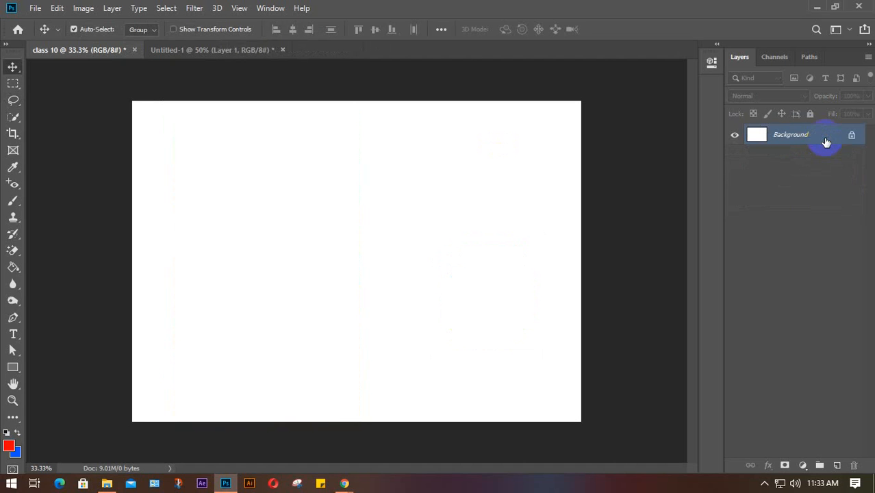
Step: Switch to the Google Meet call in Chrome, dismiss the downloads bar and return to Photoshop
{"action": "mouse_move", "coordinate": [345, 483]}
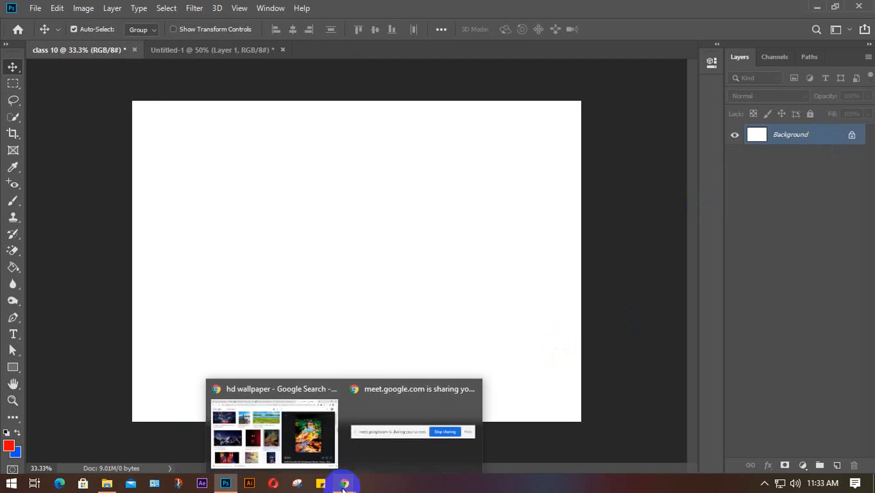
{"action": "left_click", "coordinate": [273, 431]}
{"action": "left_click", "coordinate": [64, 11]}
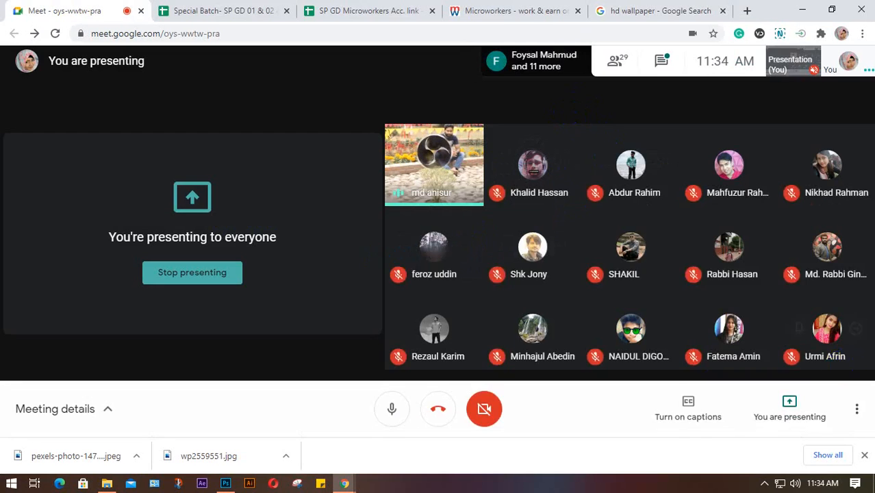
{"action": "left_click", "coordinate": [864, 456]}
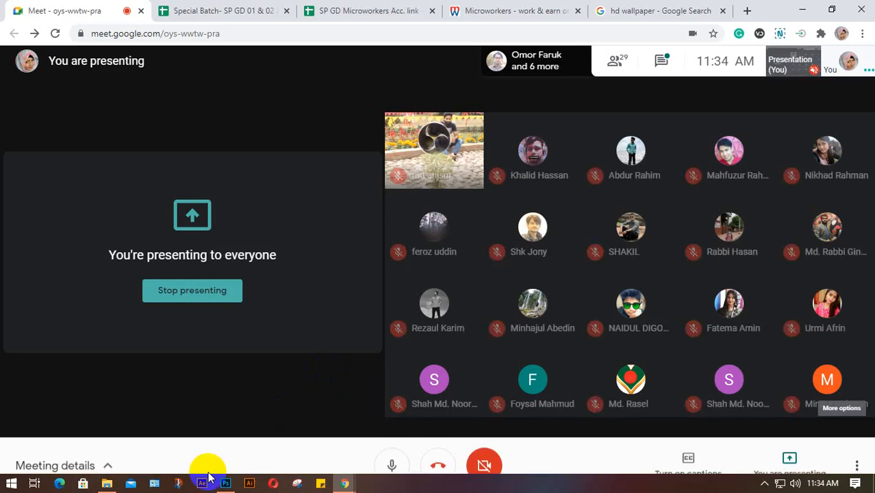
{"action": "left_click", "coordinate": [225, 484]}
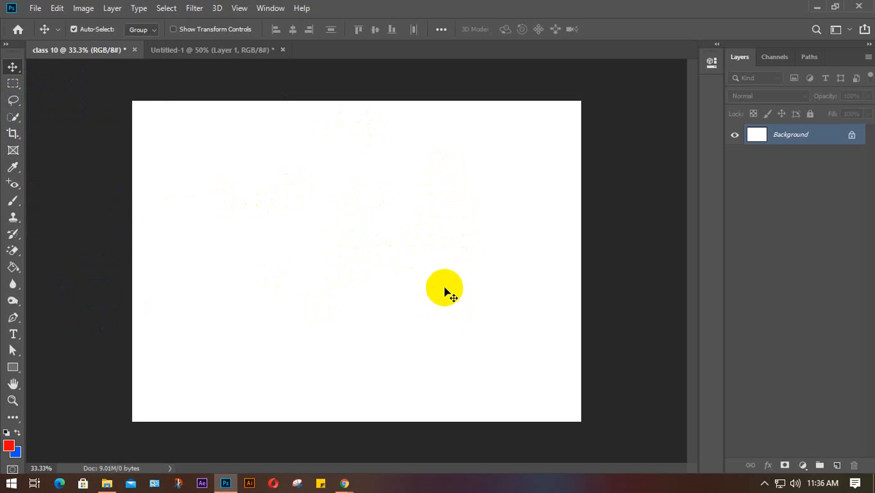
Step: Look through the tools grouped with the Eyedropper and return to the Move tool
{"action": "right_click", "coordinate": [411, 464]}
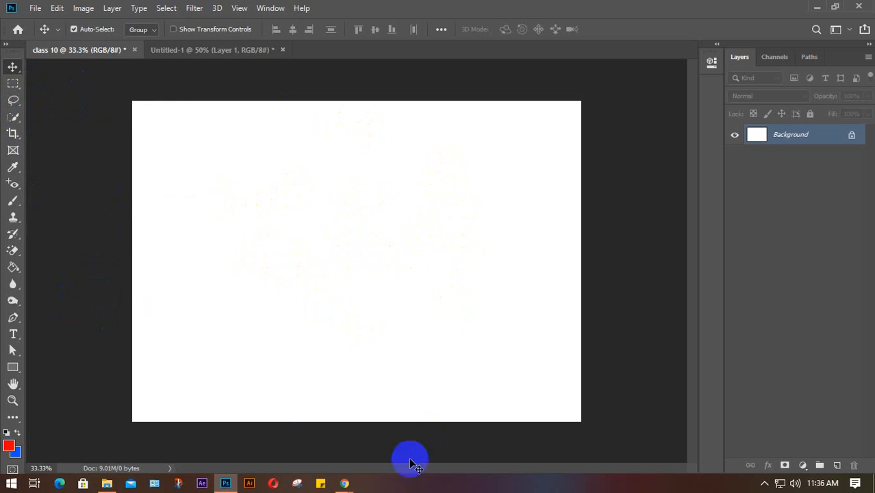
{"action": "left_click", "coordinate": [10, 171]}
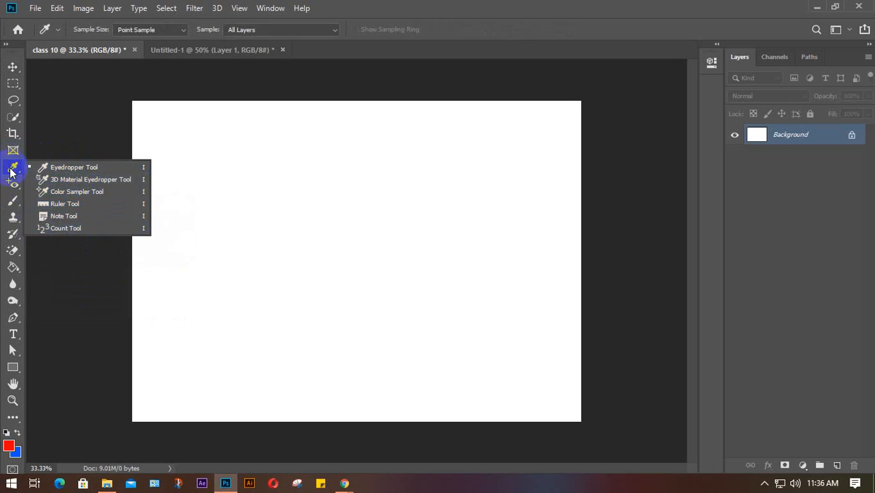
{"action": "left_click", "coordinate": [12, 66]}
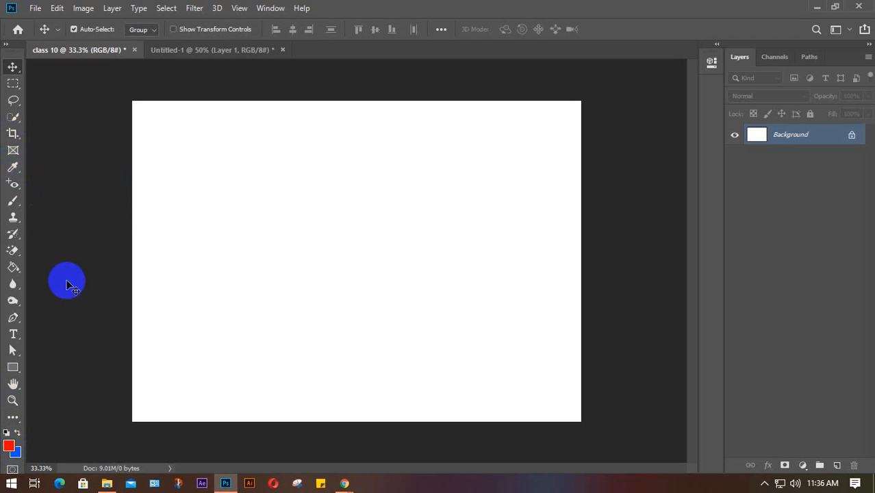
Step: Display the Color panel, and open the foreground Color Picker and cancel it
{"action": "left_click", "coordinate": [271, 9]}
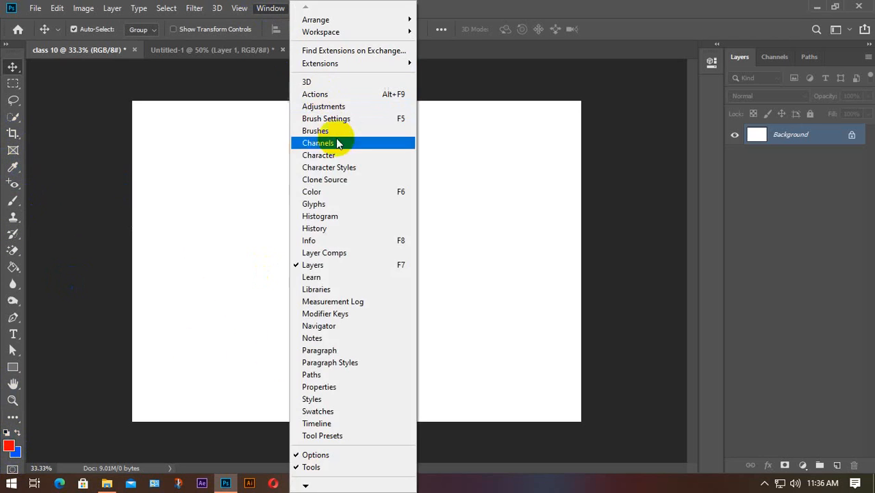
{"action": "left_click", "coordinate": [332, 193]}
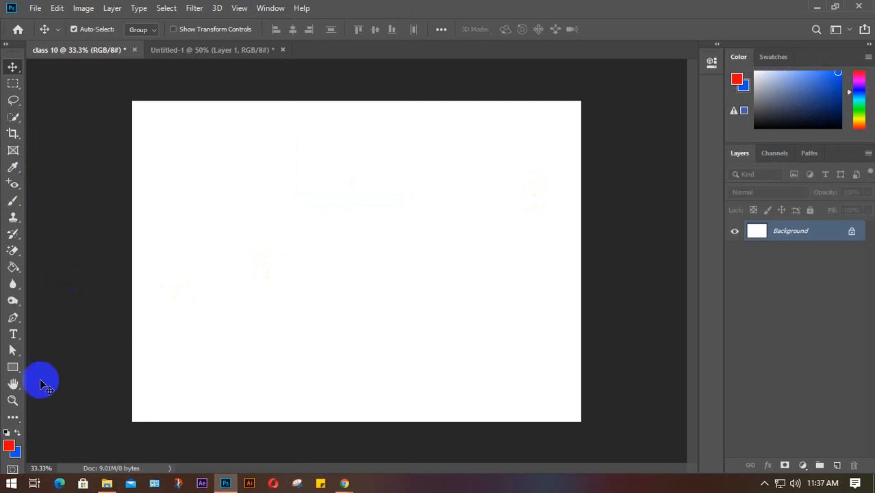
{"action": "left_click", "coordinate": [9, 449]}
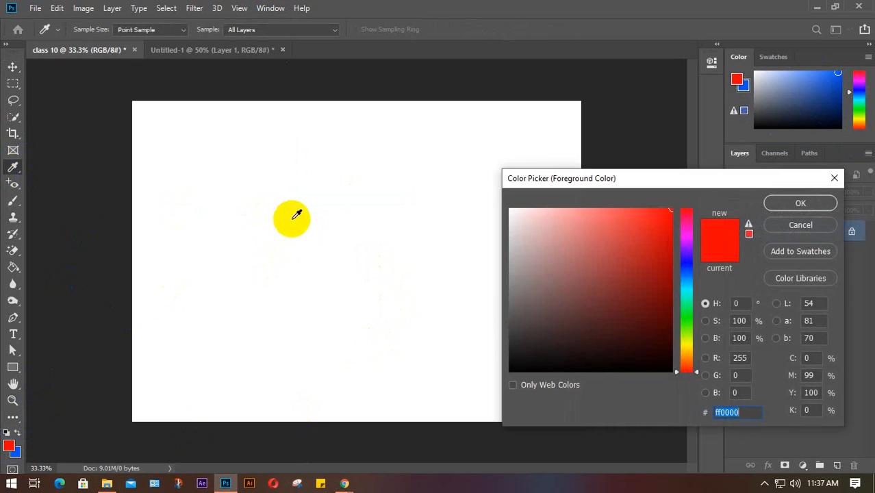
{"action": "left_click", "coordinate": [803, 226]}
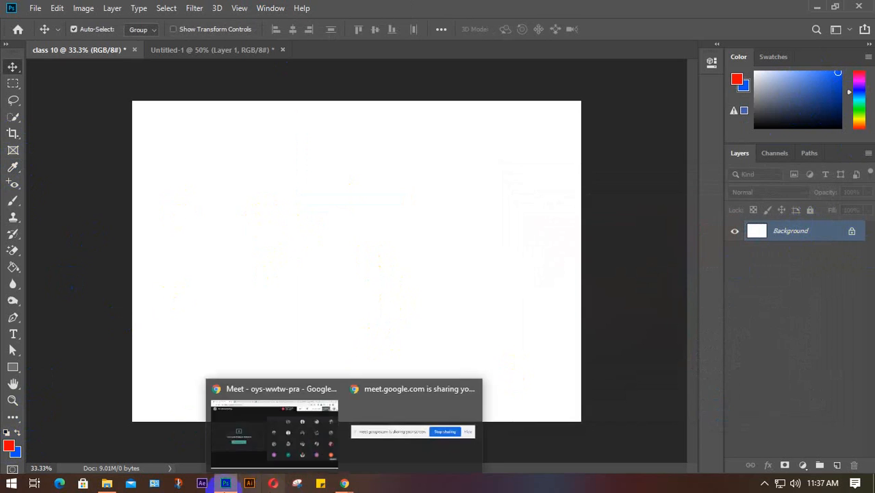
Step: Place pexels-photo-1477459 from the Desktop folder into the class 10 document and move it to the canvas's left edge
{"action": "left_click", "coordinate": [107, 483]}
{"action": "left_click_drag", "start_coordinate": [401, 164], "coordinate": [230, 281]}
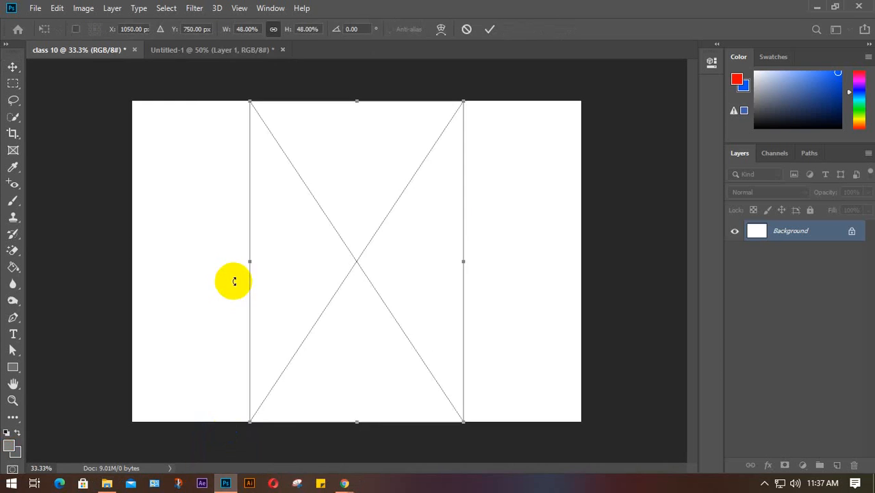
{"action": "key", "text": "Return"}
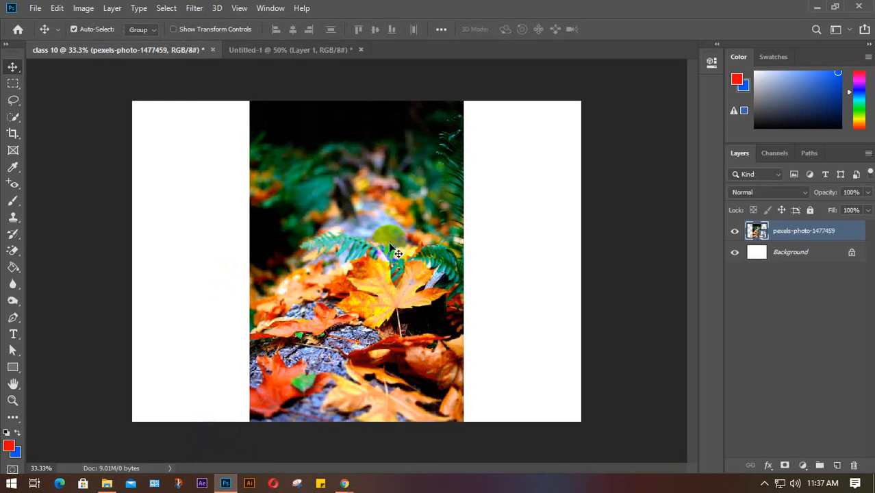
{"action": "left_click_drag", "start_coordinate": [431, 267], "coordinate": [317, 259]}
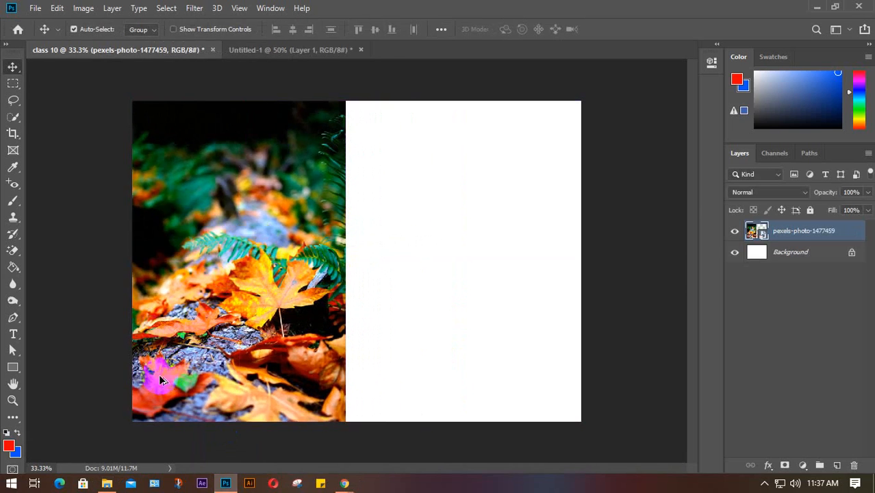
Step: Magnify the red leaf in the picture to about 1000% to examine its pixels, and return to the whole canvas
{"action": "scroll", "coordinate": [159, 374], "scroll_direction": "up", "scroll_amount": 3}
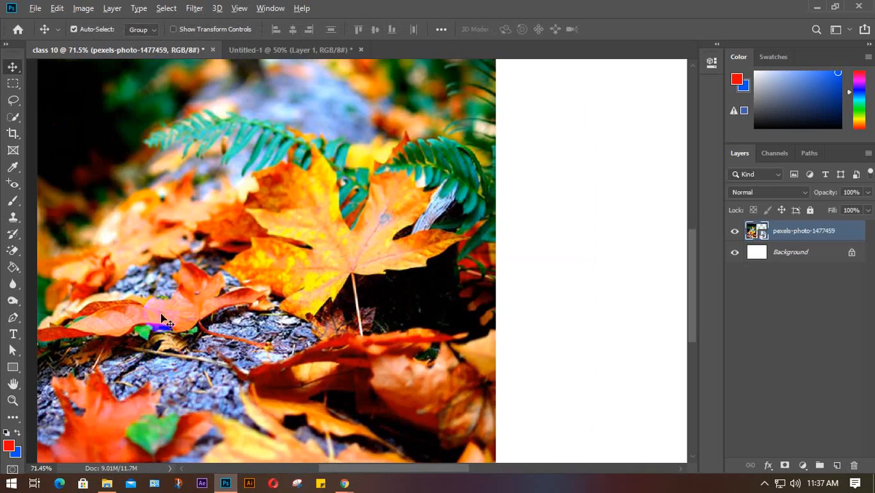
{"action": "scroll", "coordinate": [161, 319], "scroll_direction": "up", "scroll_amount": 3}
{"action": "scroll", "coordinate": [160, 312], "scroll_direction": "up", "scroll_amount": 1}
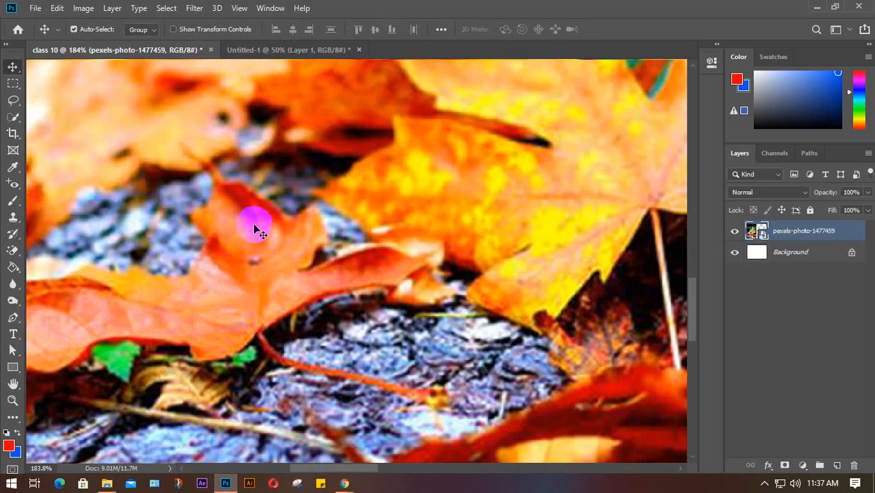
{"action": "scroll", "coordinate": [251, 230], "scroll_direction": "up", "scroll_amount": 5}
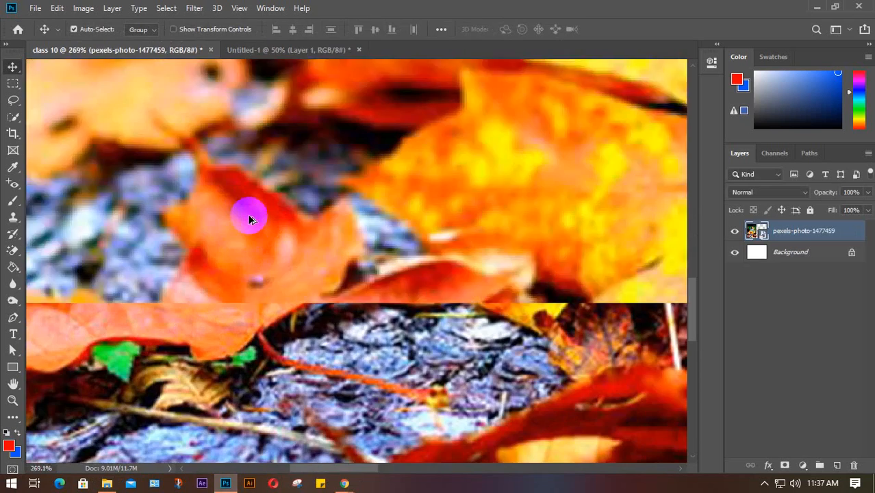
{"action": "scroll", "coordinate": [253, 233], "scroll_direction": "up", "scroll_amount": 4}
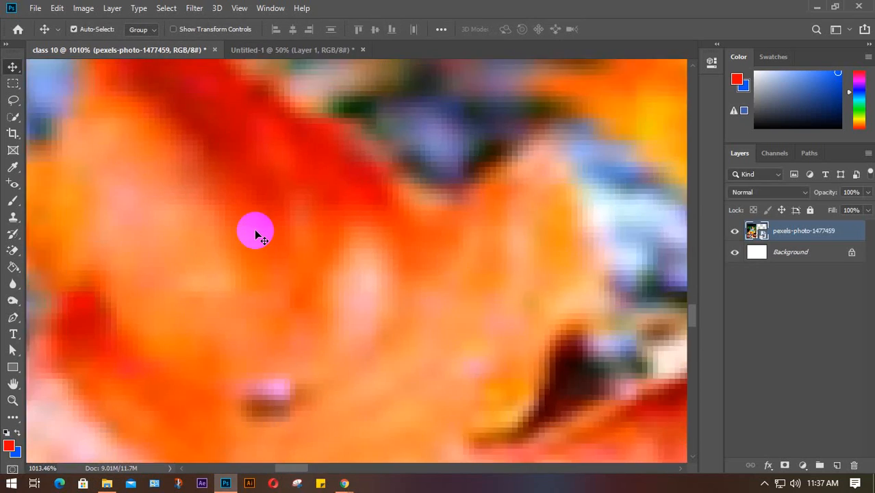
{"action": "scroll", "coordinate": [254, 229], "scroll_direction": "down", "scroll_amount": 6}
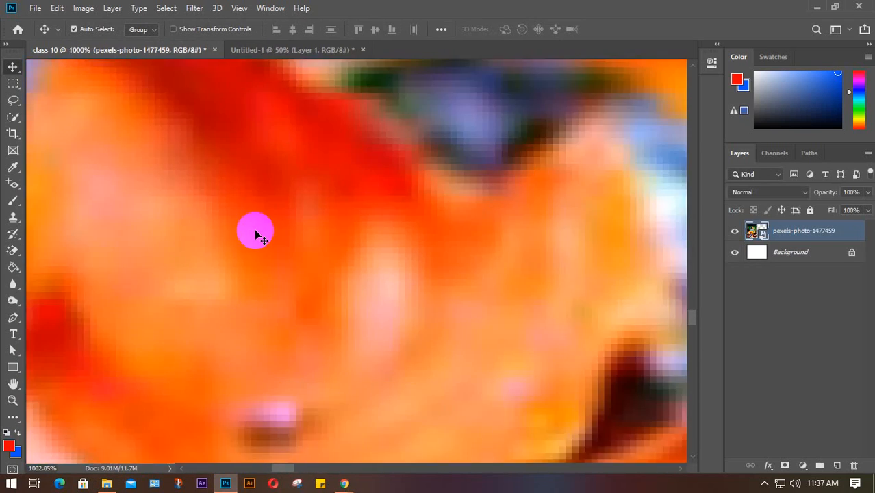
{"action": "scroll", "coordinate": [254, 229], "scroll_direction": "down", "scroll_amount": 4}
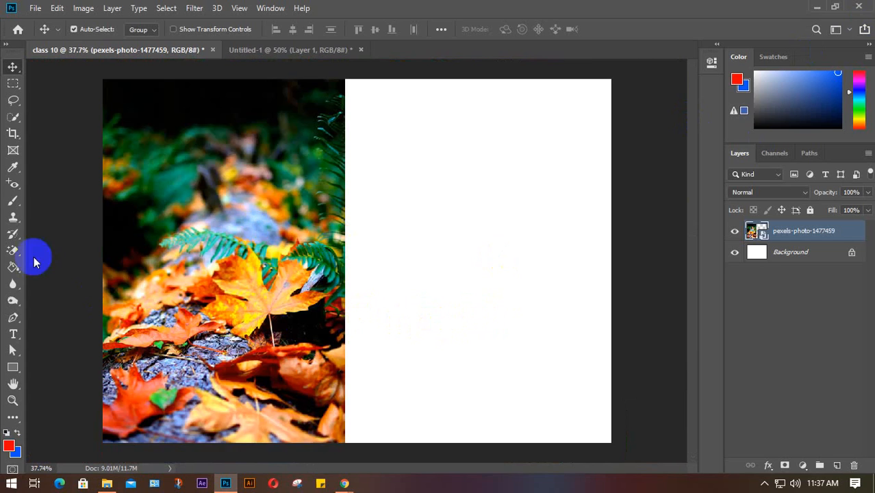
Step: With the Eyedropper tool, sample background colours from the picture's orange, yellow and dark red leaf areas, ending on the green foliage
{"action": "left_click", "coordinate": [11, 171]}
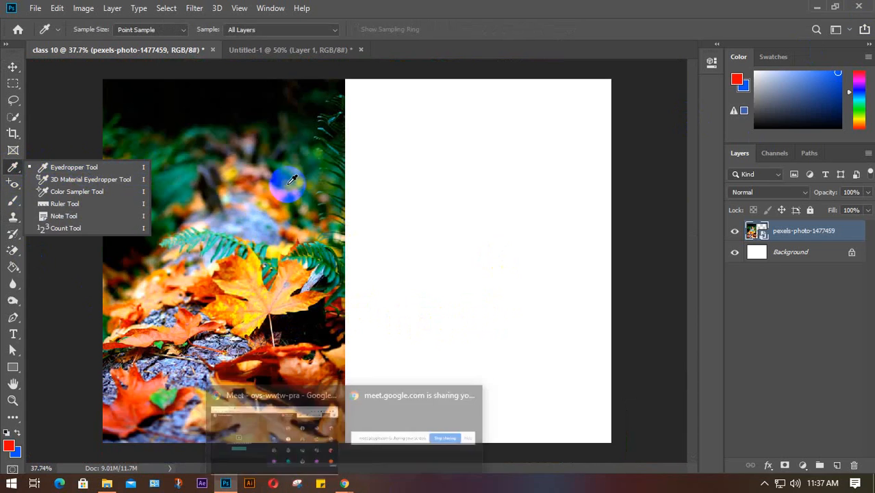
{"action": "left_click", "coordinate": [242, 274]}
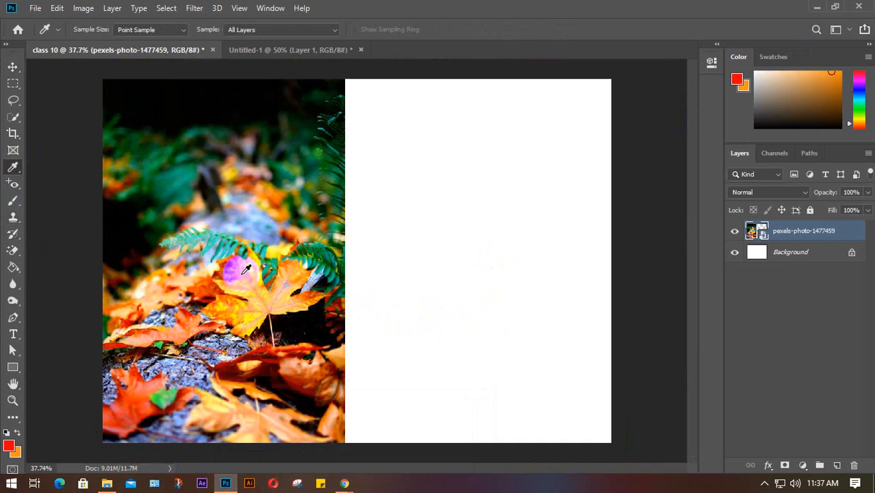
{"action": "left_click", "coordinate": [213, 251]}
{"action": "left_click_drag", "start_coordinate": [220, 293], "coordinate": [18, 457]}
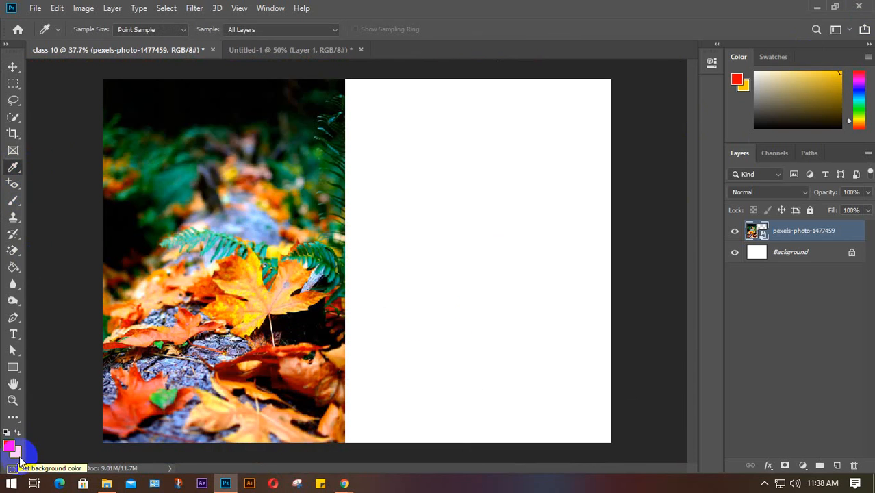
{"action": "left_click", "coordinate": [267, 359]}
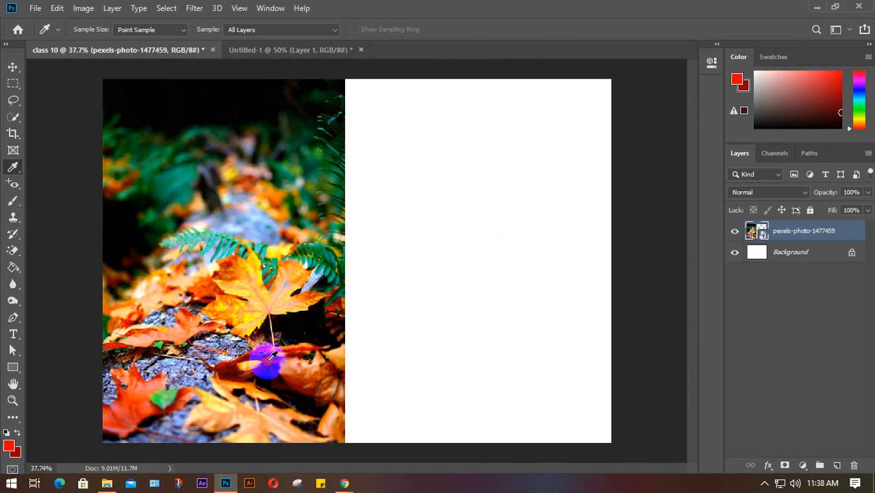
{"action": "left_click_drag", "start_coordinate": [271, 356], "coordinate": [194, 189]}
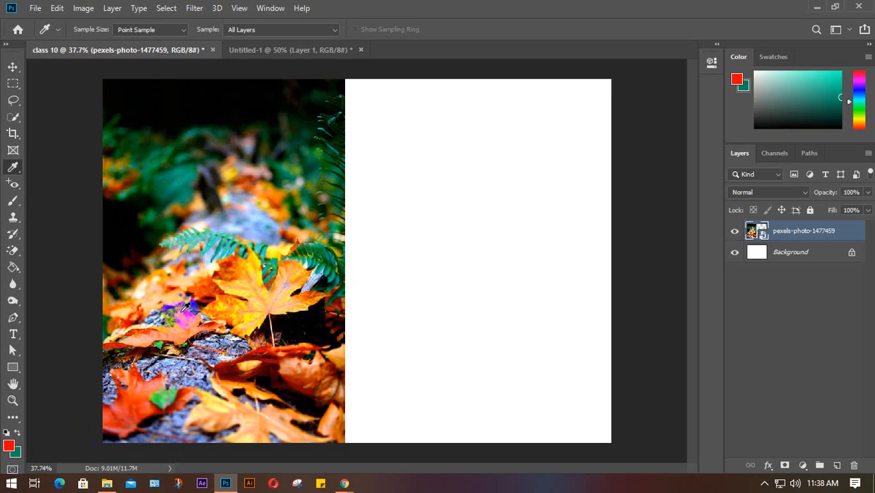
Step: Make the foreground colour active and sample orange tones from the picture, ending on bright yellow from the large maple leaf
{"action": "left_click", "coordinate": [740, 82]}
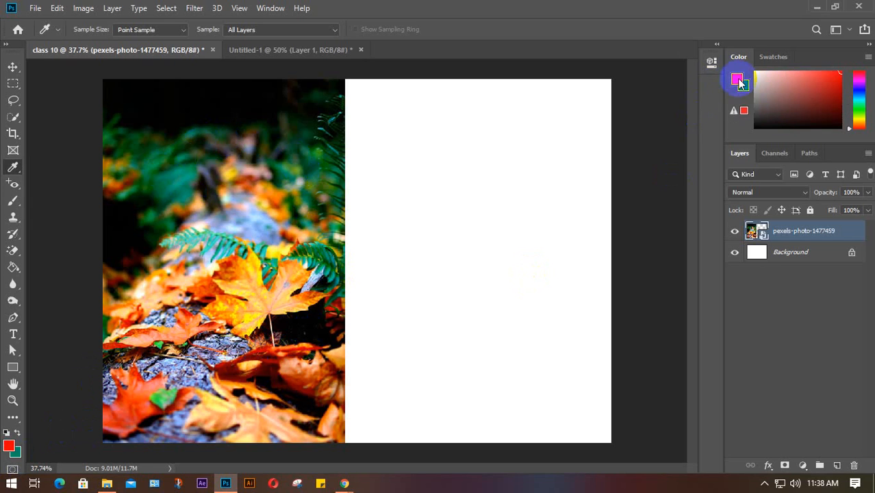
{"action": "left_click_drag", "start_coordinate": [229, 215], "coordinate": [233, 301]}
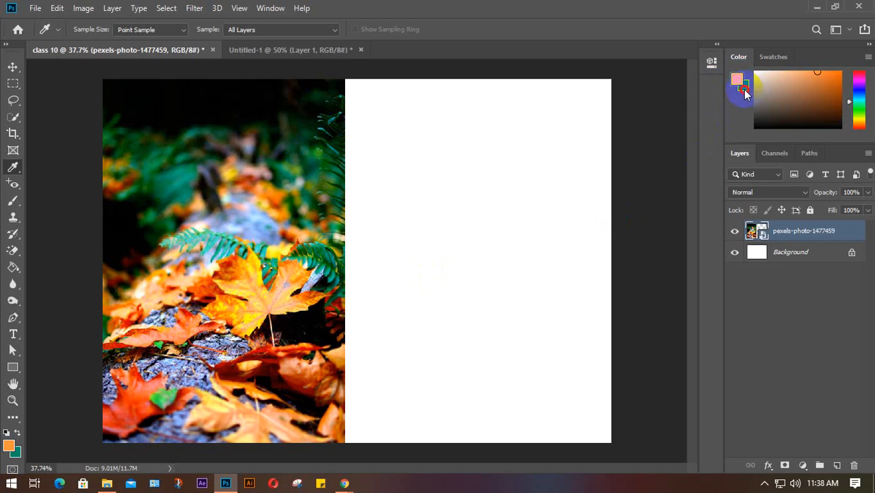
{"action": "left_click", "coordinate": [745, 90]}
{"action": "left_click", "coordinate": [736, 77]}
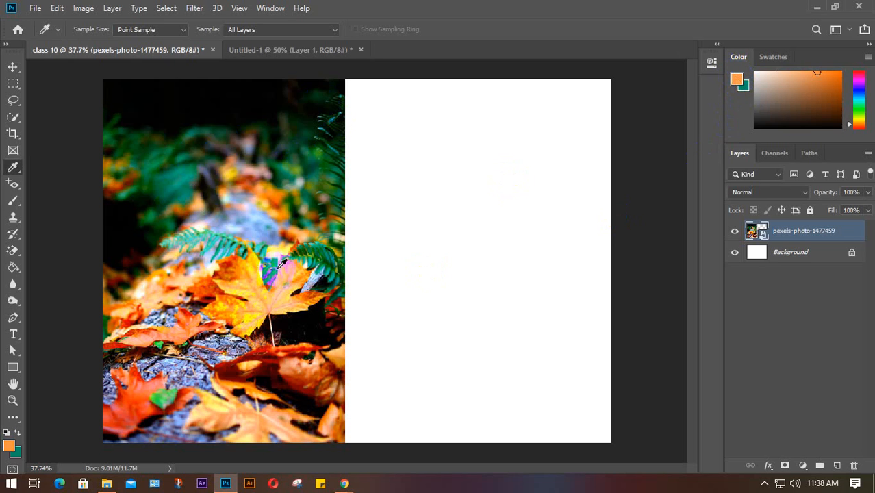
{"action": "left_click", "coordinate": [260, 304]}
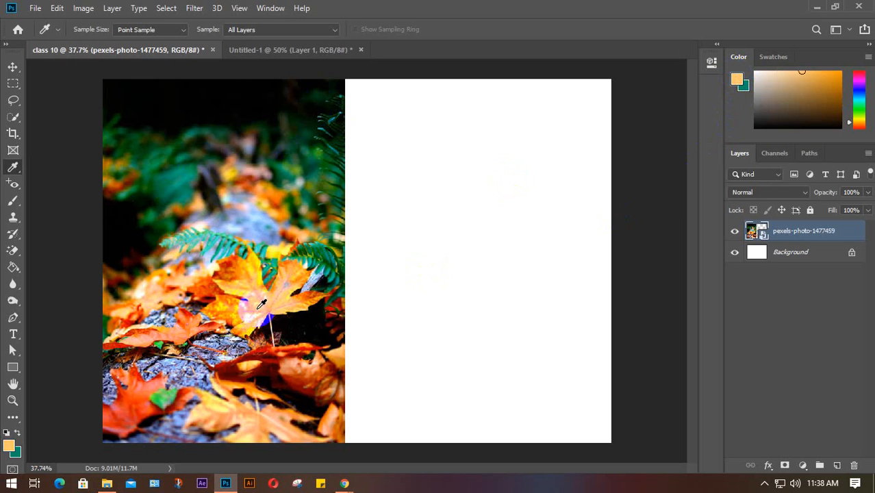
{"action": "left_click", "coordinate": [251, 311]}
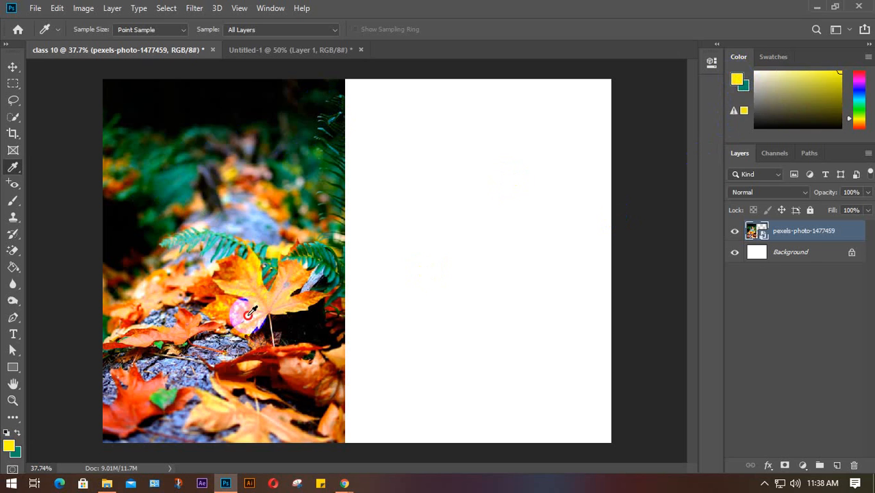
Step: Make the background colour active, sample dark red beside the lower leaves, and return to the Move tool
{"action": "left_click", "coordinate": [744, 87]}
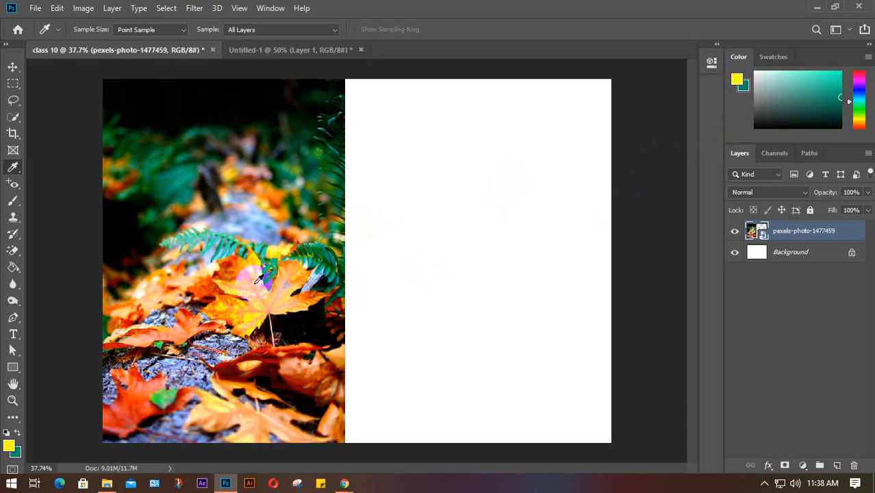
{"action": "left_click", "coordinate": [231, 366]}
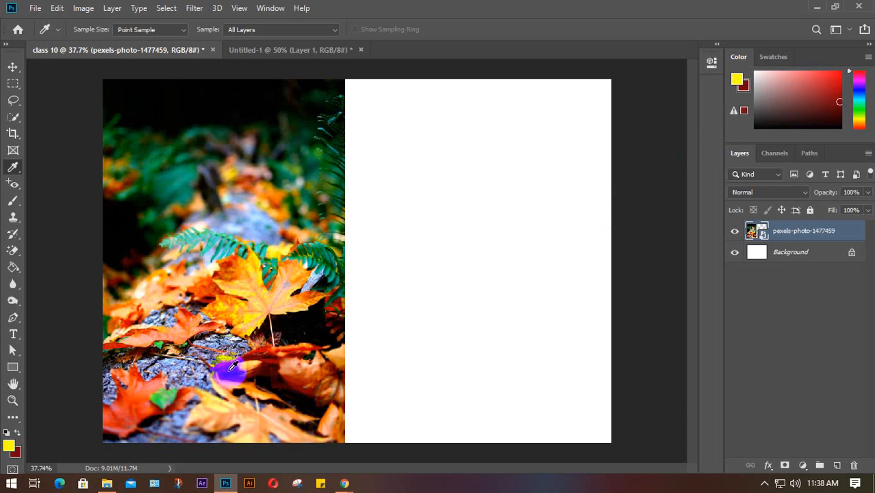
{"action": "left_click_drag", "start_coordinate": [231, 367], "coordinate": [233, 366]}
{"action": "key", "text": "v"}
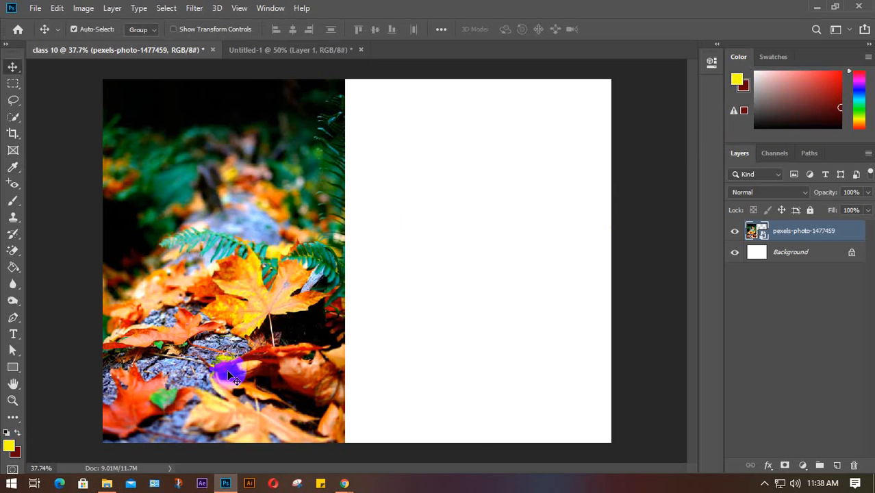
Step: Switch to the Google Meet call in Chrome to check the participants, and return to Photoshop
{"action": "mouse_move", "coordinate": [344, 473]}
{"action": "left_click", "coordinate": [286, 444]}
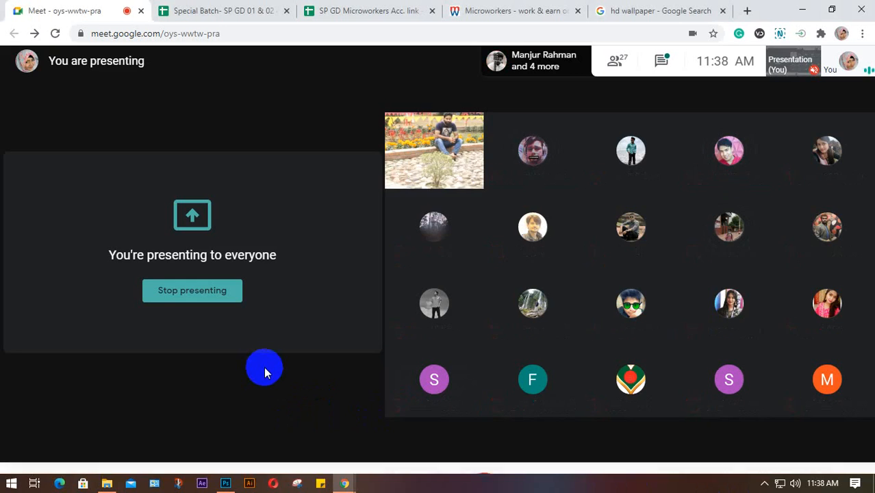
{"action": "left_click", "coordinate": [765, 486]}
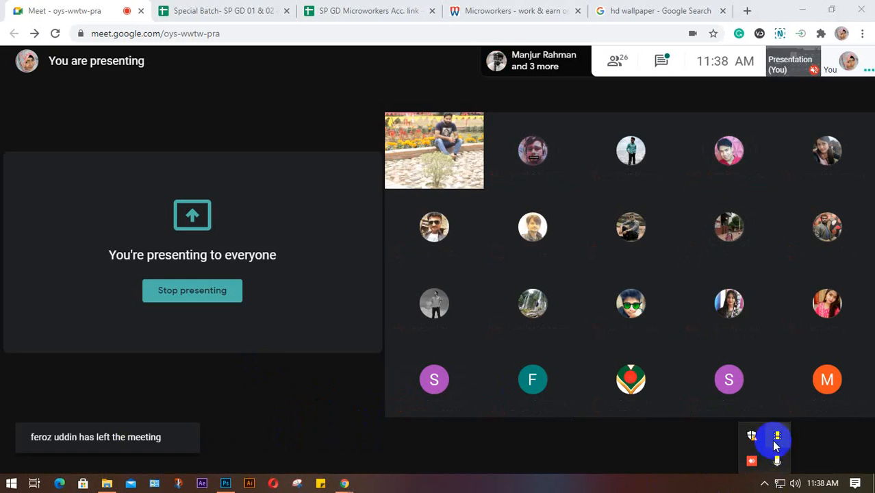
{"action": "left_click", "coordinate": [552, 456]}
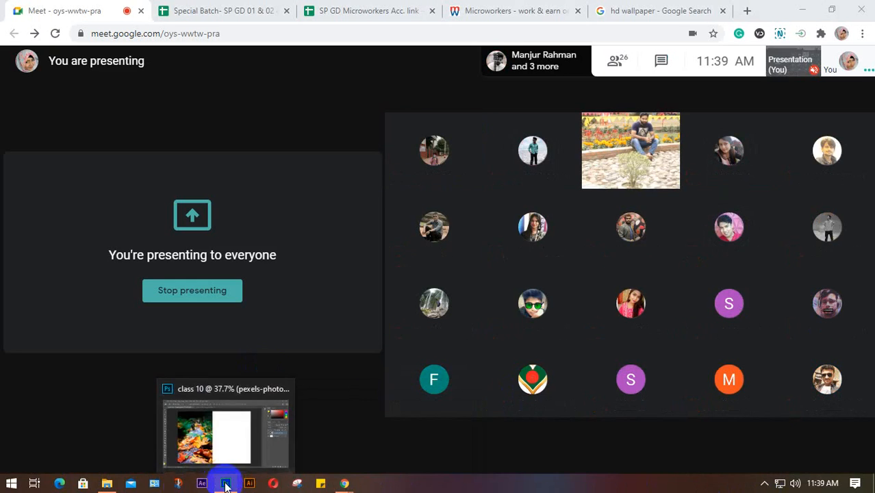
{"action": "left_click", "coordinate": [225, 483]}
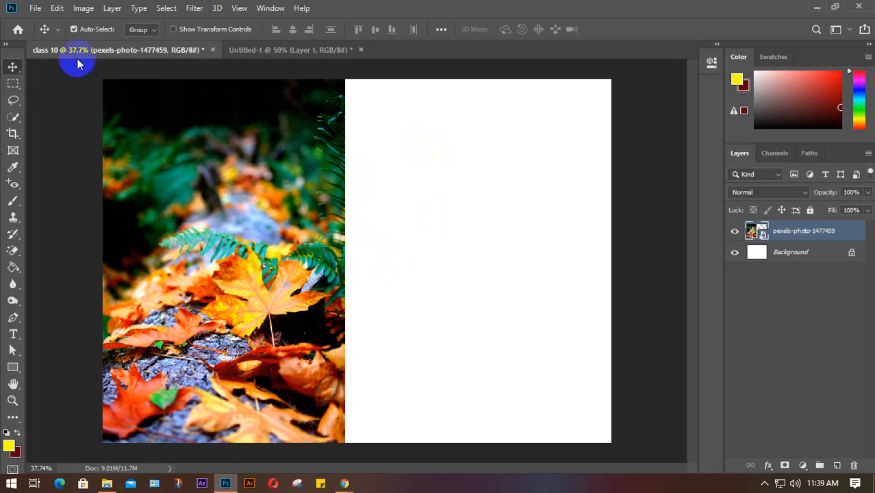
Step: Fill a rectangular selection on a new layer with the yellow foreground and dark red background colours in turn, and delete the layer
{"action": "left_click", "coordinate": [11, 85]}
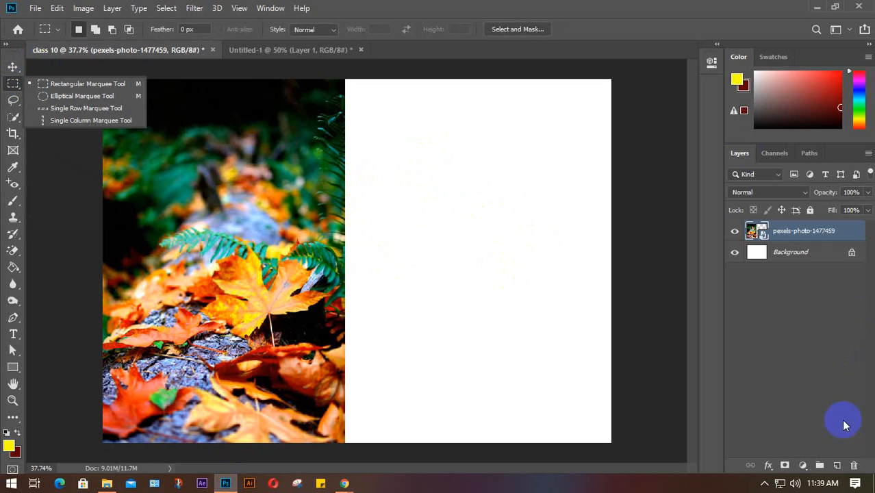
{"action": "left_click", "coordinate": [837, 465]}
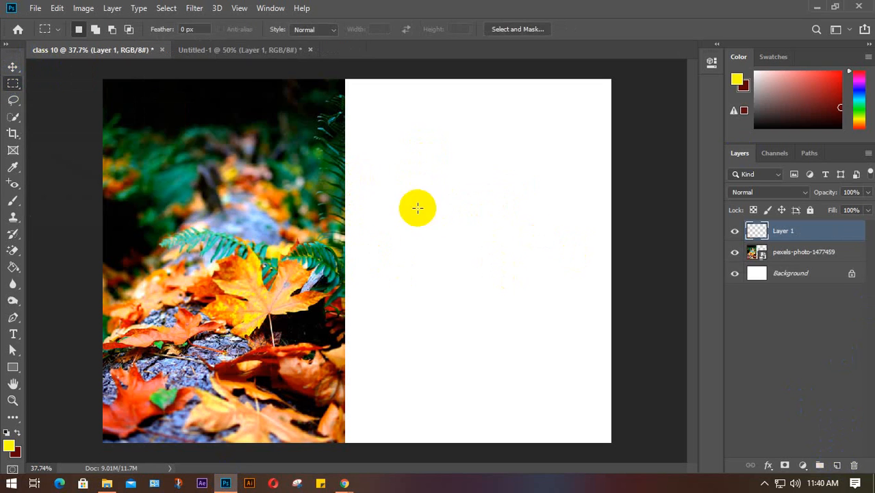
{"action": "left_click_drag", "start_coordinate": [395, 203], "coordinate": [538, 333]}
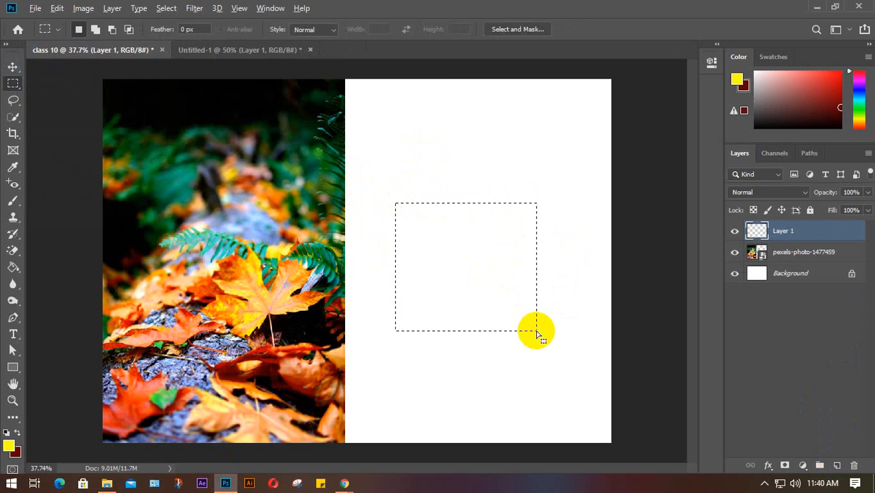
{"action": "key", "text": "alt+BackSpace"}
{"action": "key", "text": "ctrl+BackSpace"}
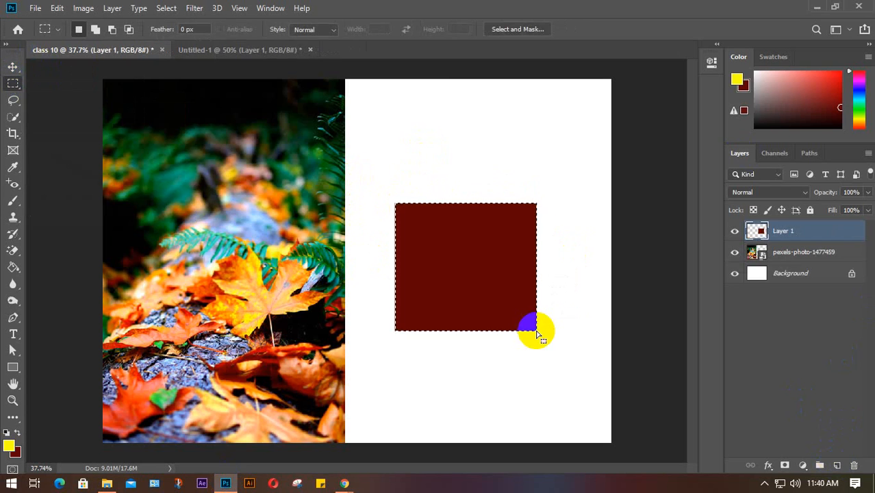
{"action": "key", "text": "ctrl+d"}
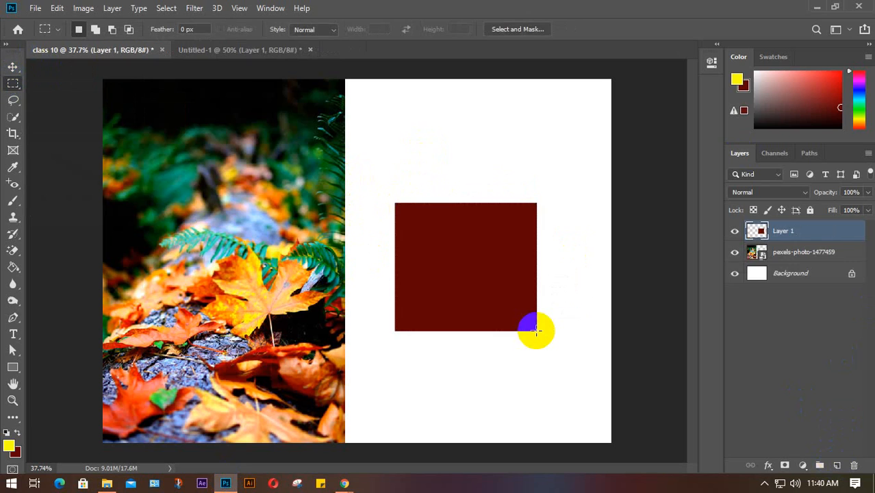
{"action": "key", "text": "Delete"}
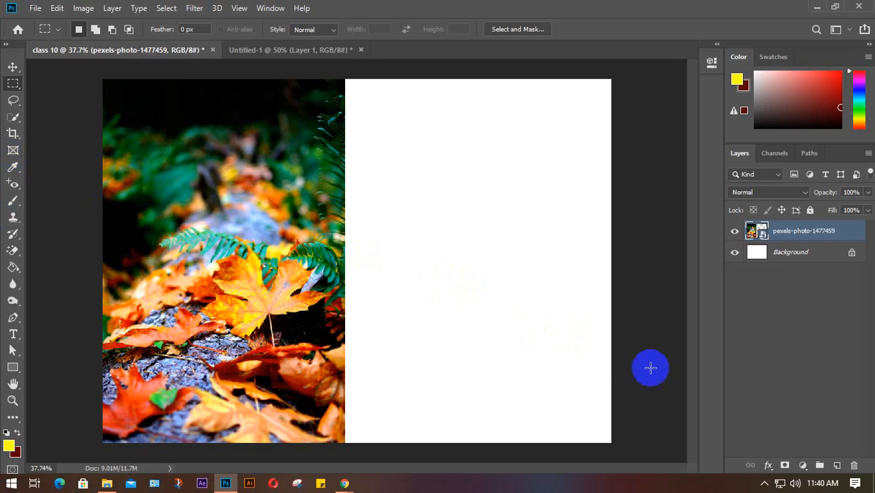
Step: Hide the pexels-photo-1477459 layer, leaving the Move tool active
{"action": "key", "text": "i"}
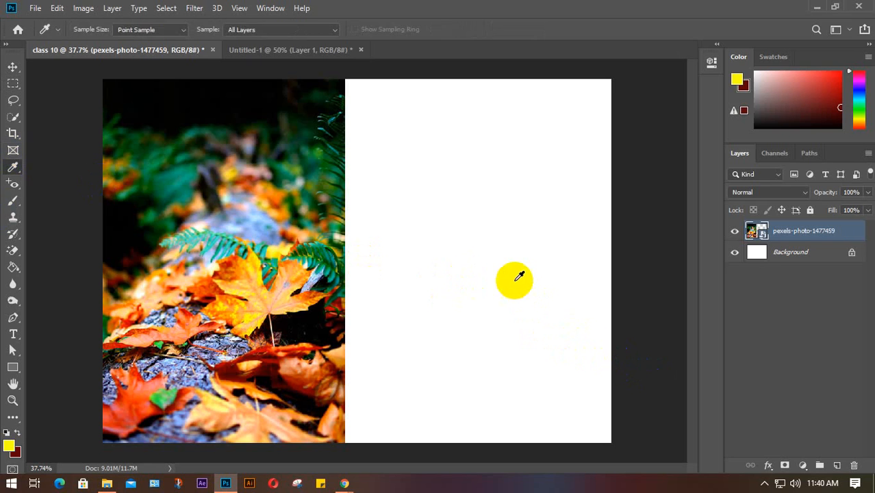
{"action": "key", "text": "v"}
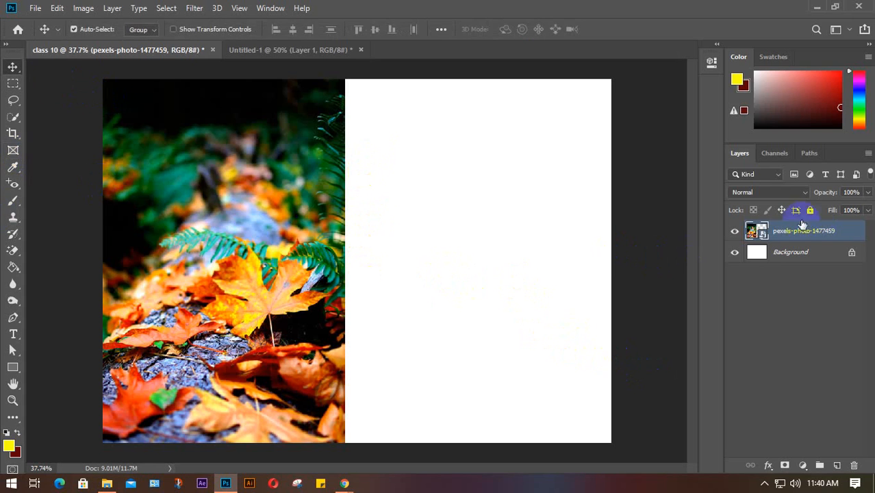
{"action": "left_click", "coordinate": [734, 230]}
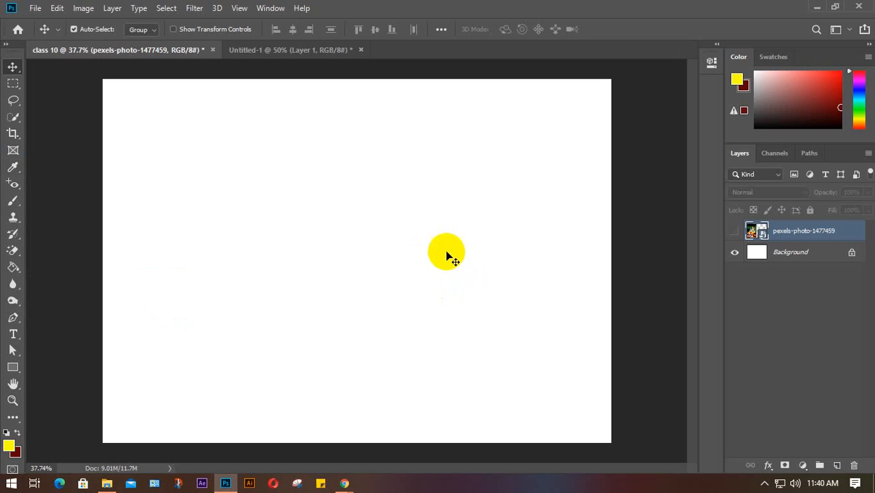
Step: Measure a diagonal distance and a straight vertical distance on the blank canvas with the Ruler tool
{"action": "left_click", "coordinate": [13, 169]}
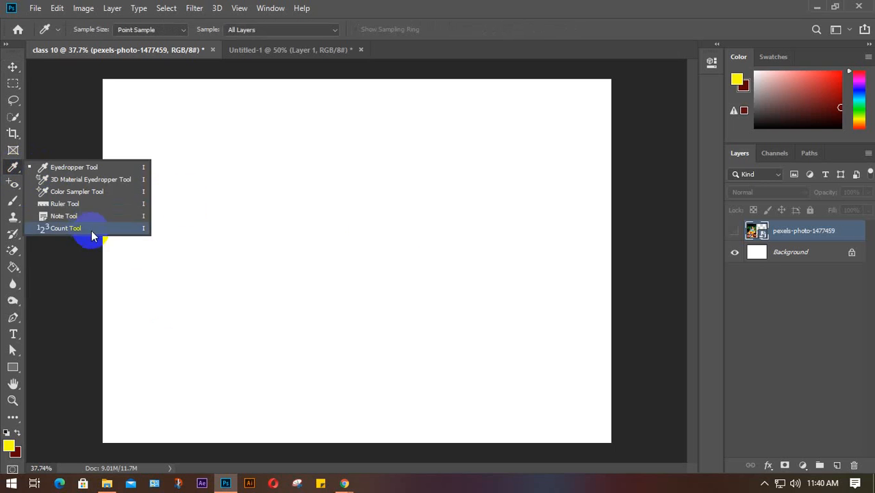
{"action": "left_click", "coordinate": [82, 204]}
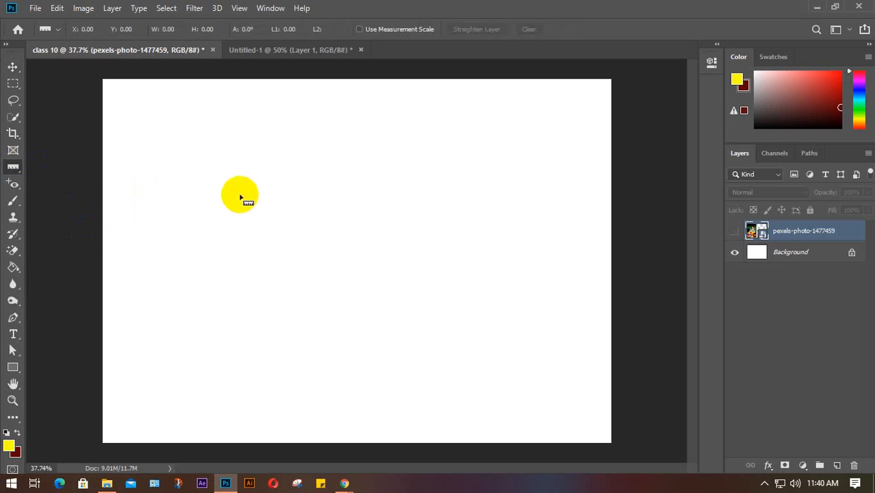
{"action": "left_click_drag", "start_coordinate": [242, 186], "coordinate": [355, 313]}
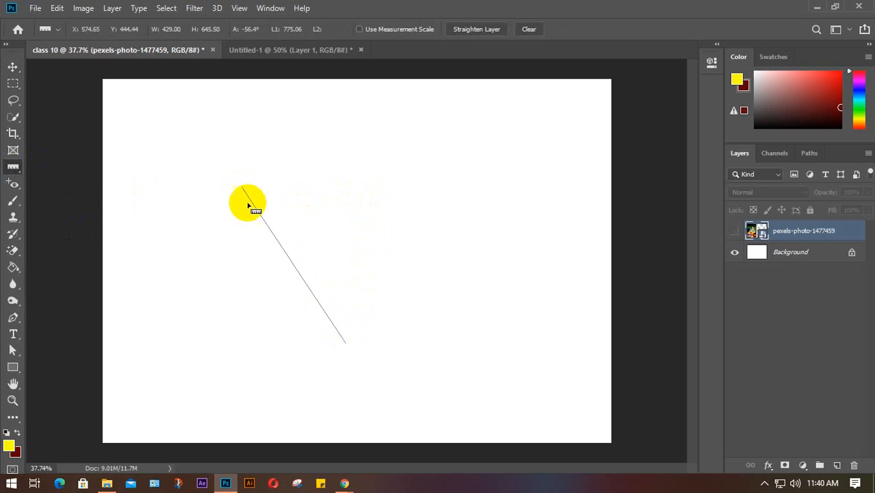
{"action": "left_click_drag", "start_coordinate": [187, 165], "coordinate": [187, 349]}
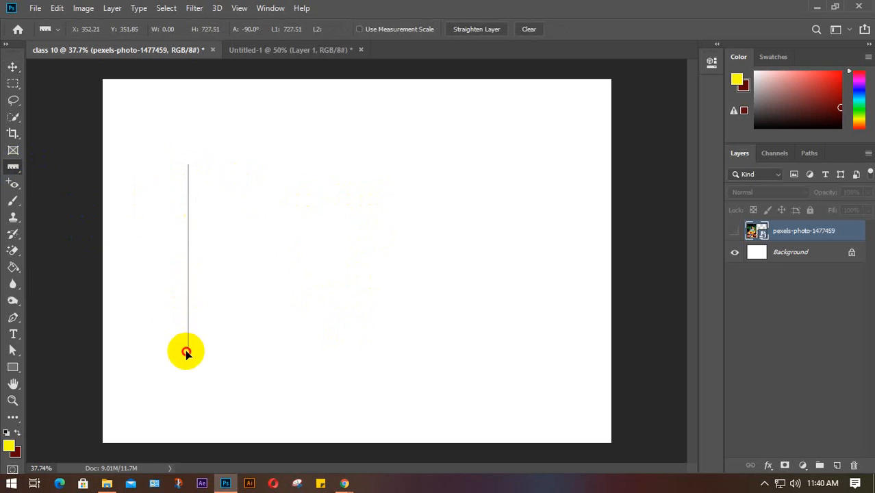
Step: Draw a yellow rectangle of about 224 x 234 px near the canvas centre and place a duplicate just below it
{"action": "left_click", "coordinate": [13, 82]}
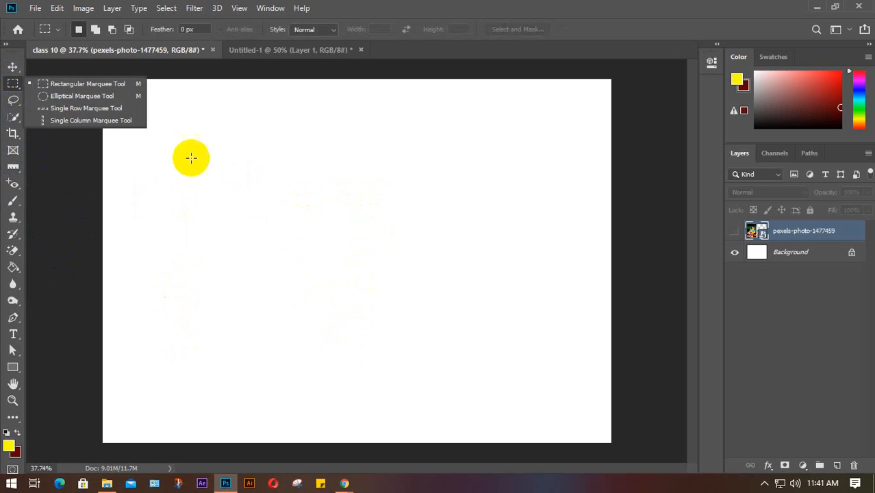
{"action": "left_click", "coordinate": [13, 366]}
{"action": "left_click_drag", "start_coordinate": [291, 207], "coordinate": [344, 264]}
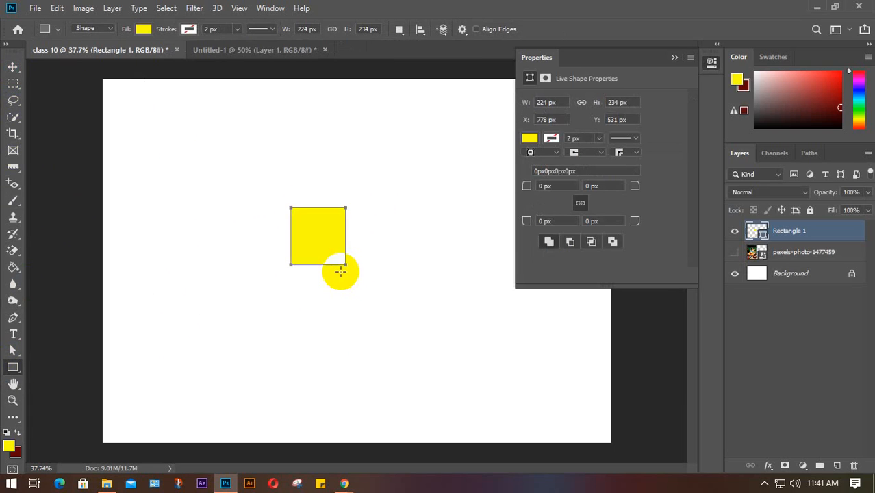
{"action": "key", "text": "v"}
{"action": "left_click_drag", "start_coordinate": [312, 257], "coordinate": [331, 314]}
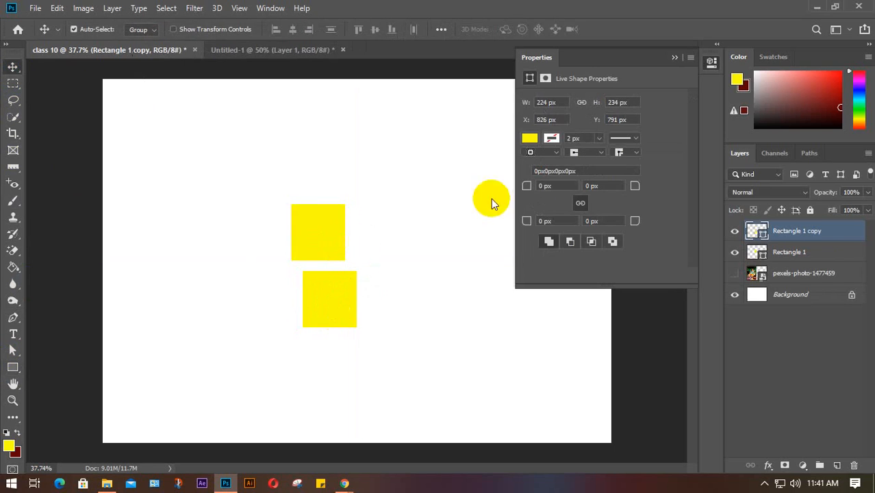
{"action": "left_click", "coordinate": [674, 58]}
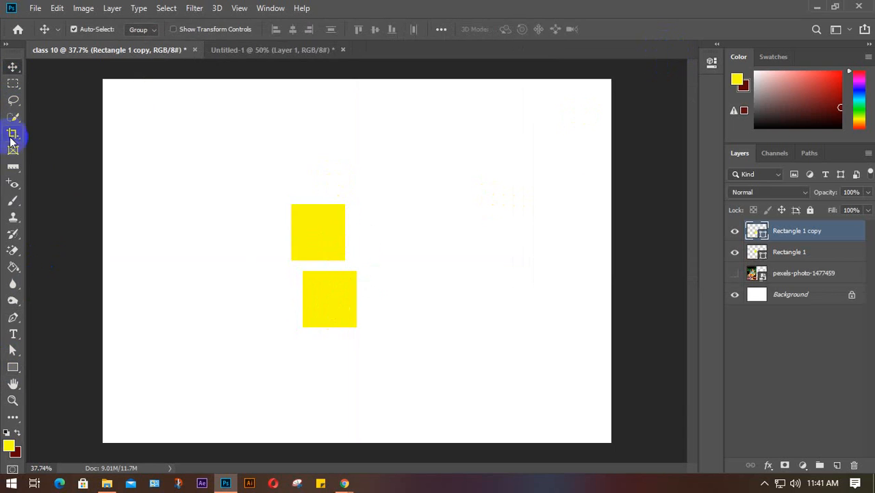
Step: Move the vertical ruler line onto the upper yellow rectangle's left edge and shift the lower rectangle left and slightly down
{"action": "left_click", "coordinate": [8, 171]}
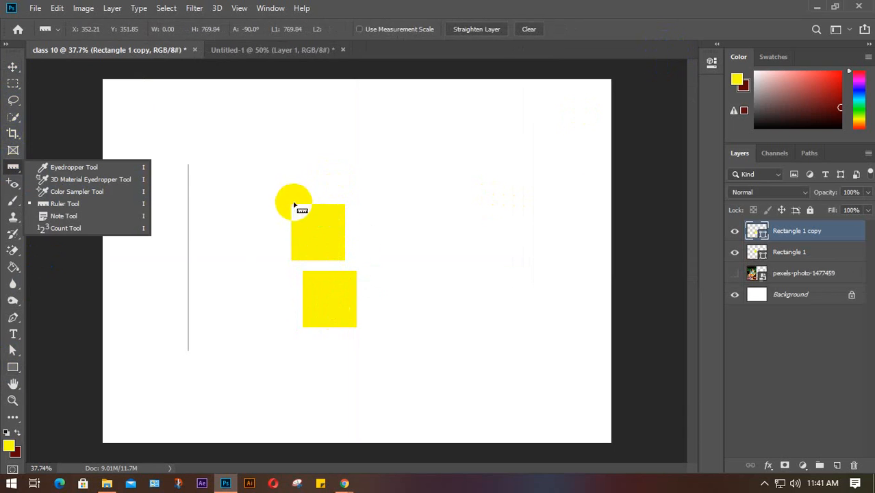
{"action": "left_click", "coordinate": [187, 185]}
{"action": "left_click_drag", "start_coordinate": [188, 186], "coordinate": [293, 201]}
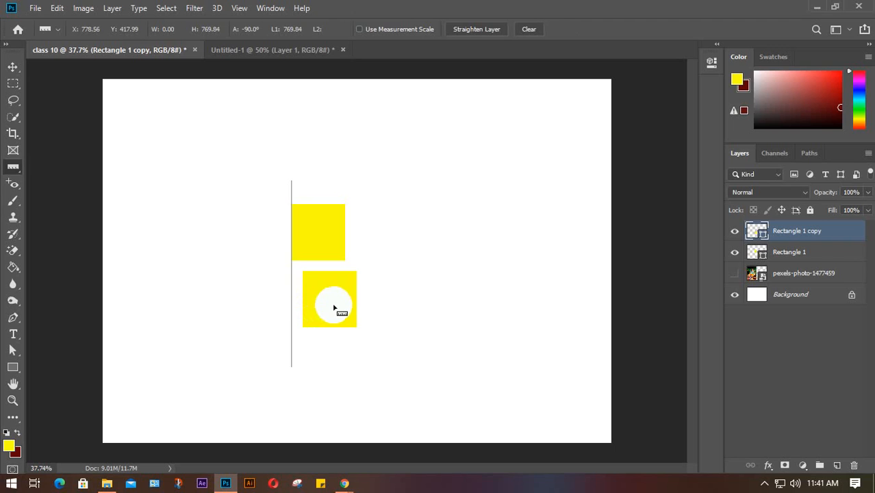
{"action": "key", "text": "v"}
{"action": "mouse_move", "coordinate": [328, 312]}
{"action": "left_mouse_down"}
{"action": "mouse_move", "coordinate": [318, 306]}
{"action": "mouse_move", "coordinate": [312, 319]}
{"action": "left_mouse_up"}
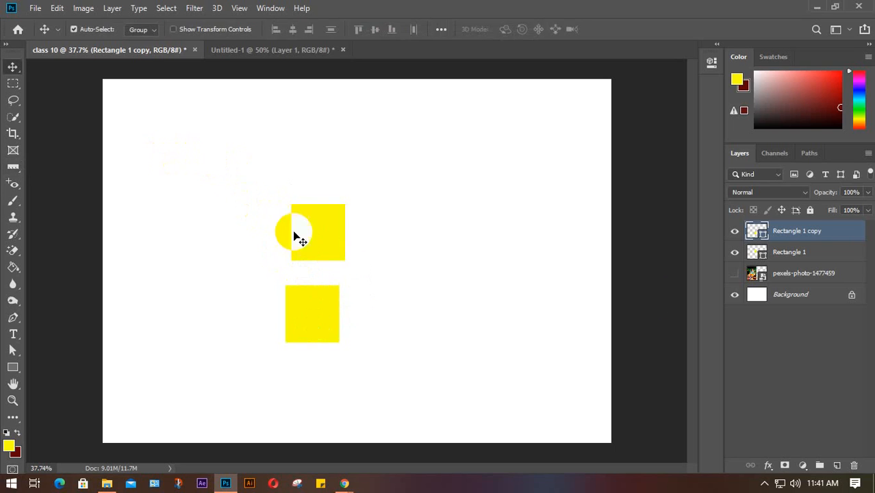
Step: Delete both yellow rectangles and switch from the Ruler to the Eyedropper tool, ending with the Move tool active
{"action": "key", "text": "Delete"}
{"action": "key", "text": "Delete"}
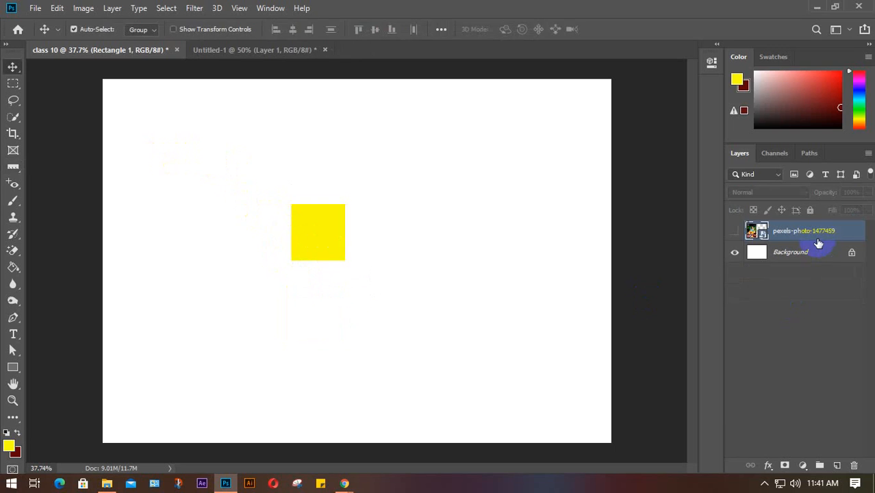
{"action": "left_click", "coordinate": [11, 167]}
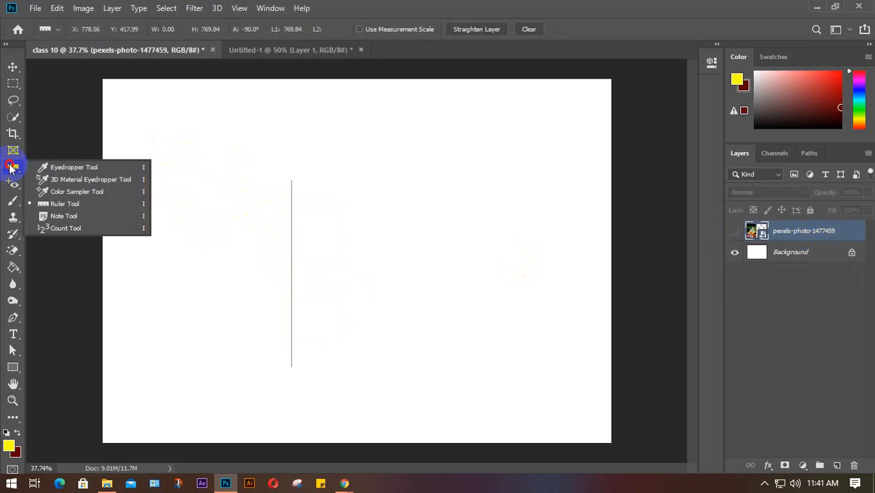
{"action": "left_click", "coordinate": [68, 168]}
{"action": "left_click", "coordinate": [14, 67]}
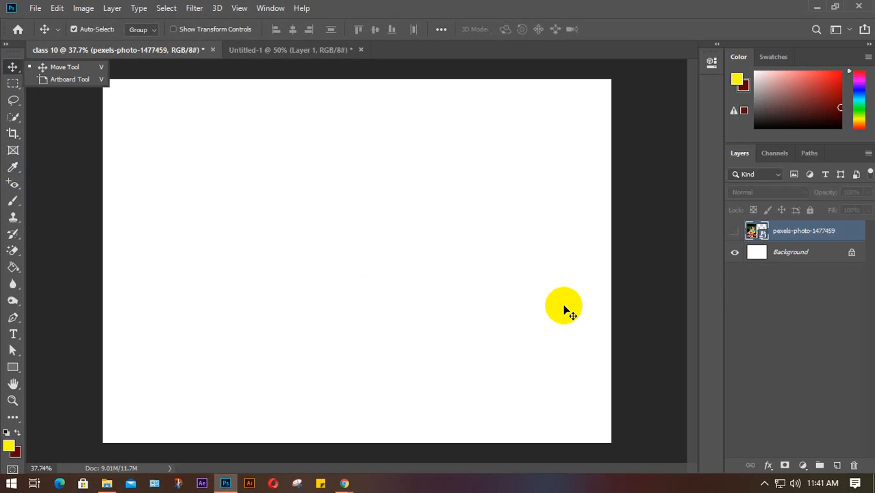
Step: Show the document rulers and activate the Spot Healing Brush tool
{"action": "key", "text": "ctrl+r"}
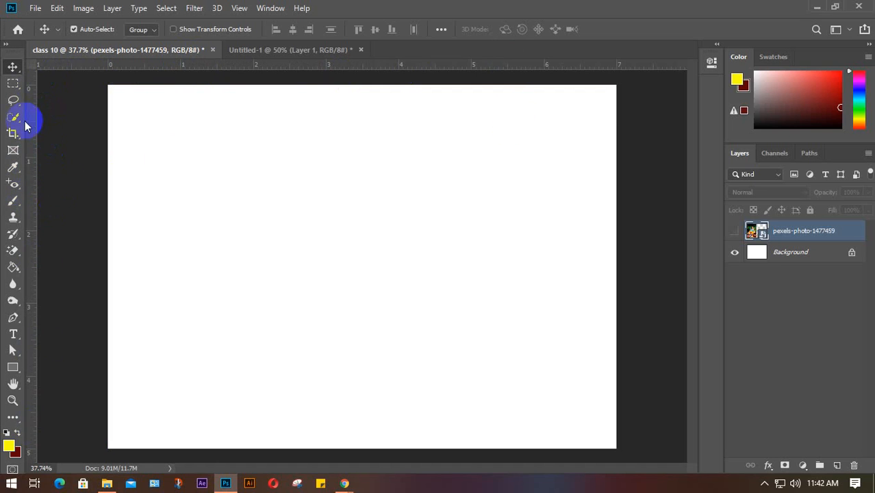
{"action": "left_click", "coordinate": [10, 189]}
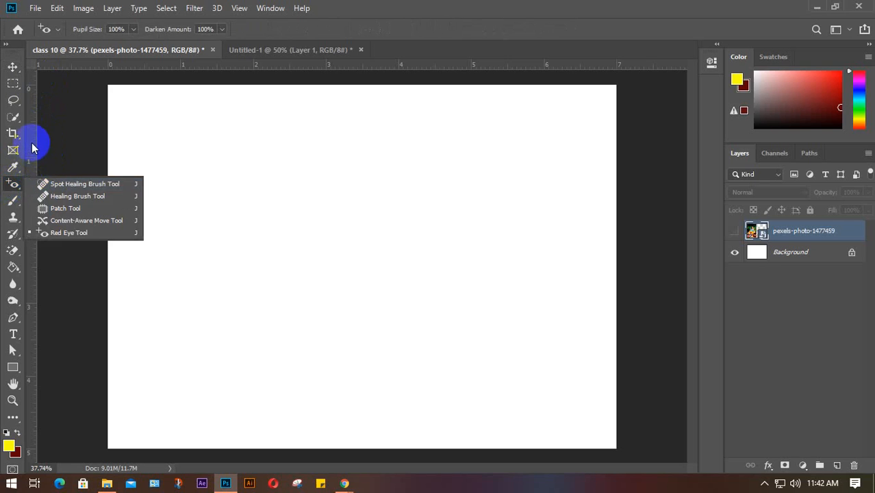
{"action": "left_click", "coordinate": [66, 183]}
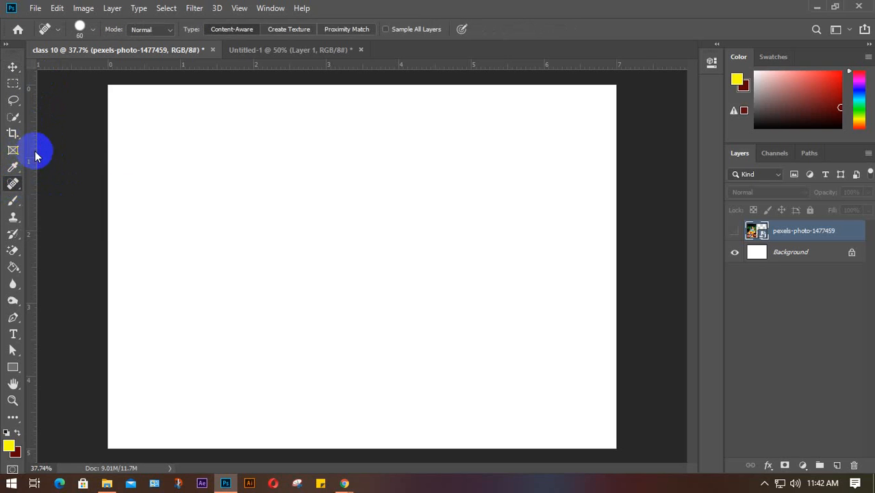
Step: Place a vertical guide at about 1.3 in and a horizontal guide at about 1.4 in on the canvas
{"action": "left_click_drag", "start_coordinate": [37, 148], "coordinate": [204, 176]}
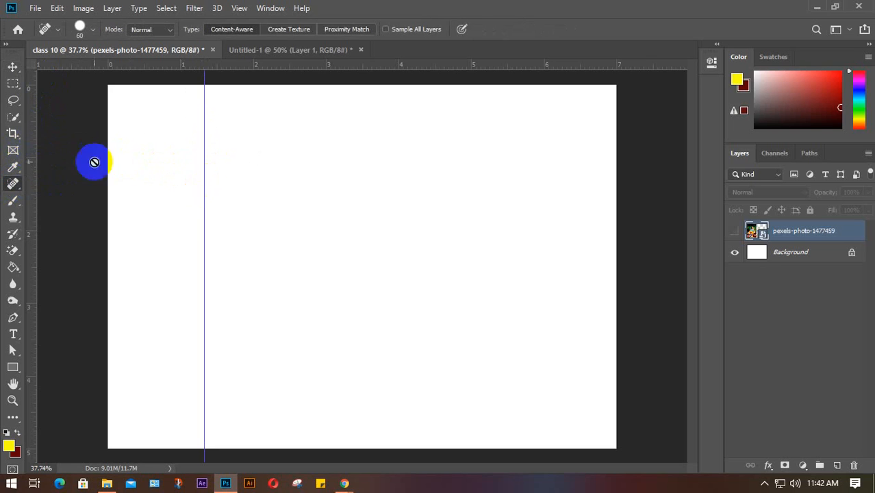
{"action": "left_click", "coordinate": [205, 196]}
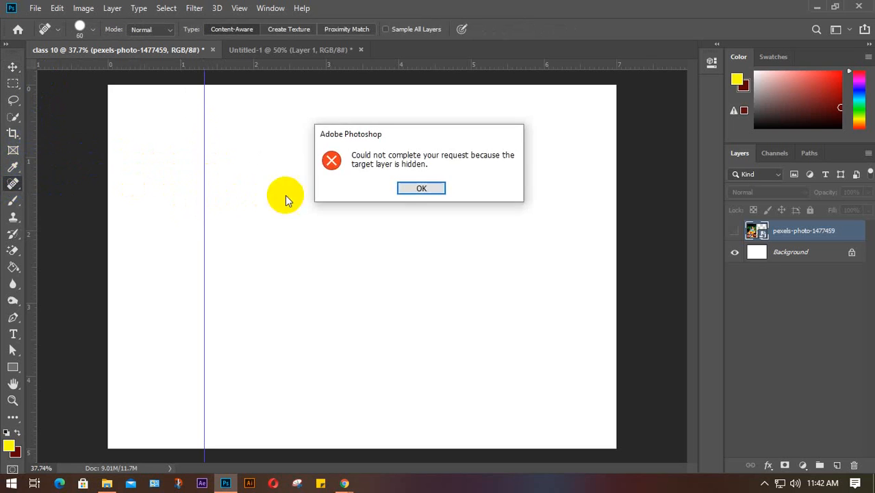
{"action": "left_click", "coordinate": [418, 189]}
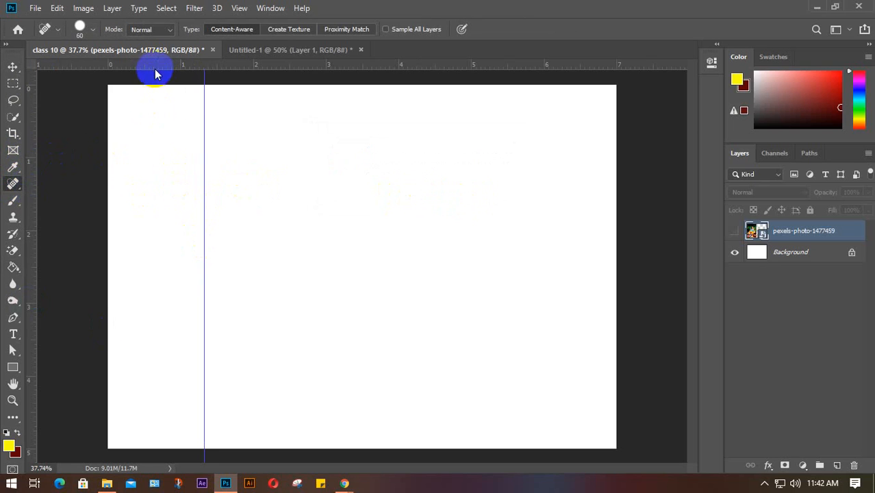
{"action": "left_click_drag", "start_coordinate": [156, 64], "coordinate": [152, 184]}
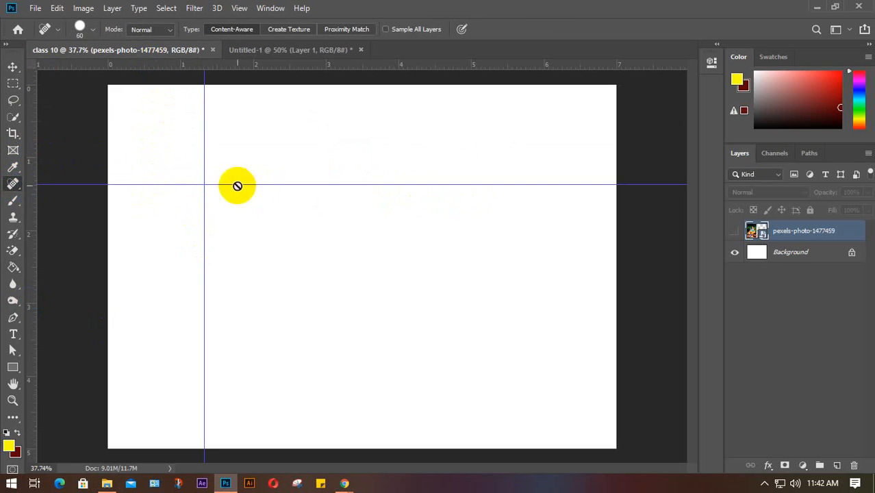
Step: Activate the Move tool and undo the placement of the vertical and horizontal guides
{"action": "left_click", "coordinate": [12, 69]}
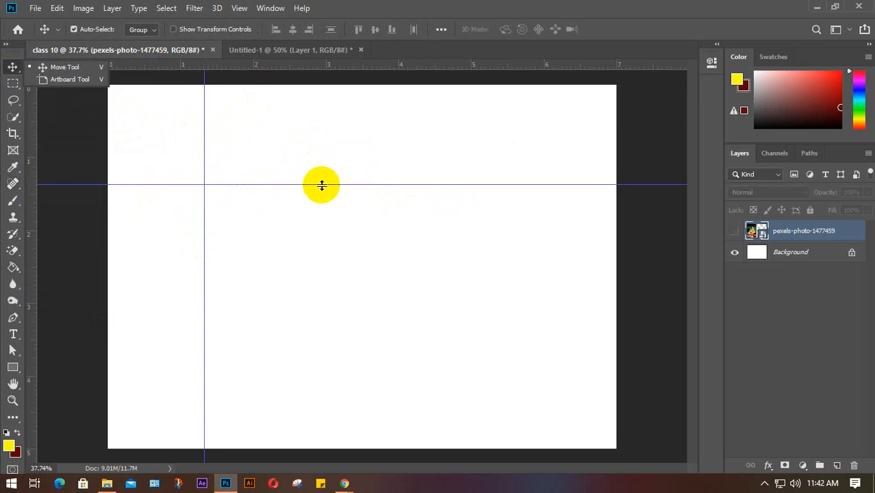
{"action": "key", "text": "ctrl+z"}
{"action": "key", "text": "ctrl+z"}
{"action": "key", "text": "ctrl+z"}
{"action": "key", "text": "ctrl+z"}
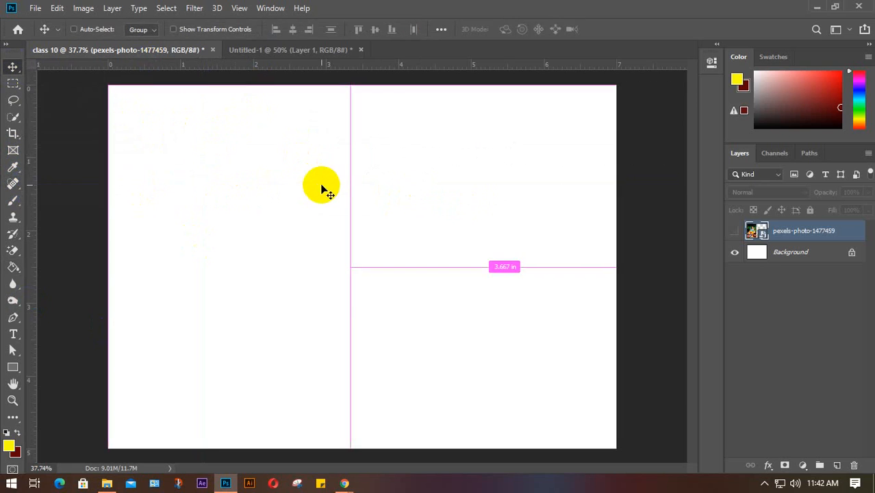
Step: Place three vertical guides on the canvas at about 0.8, 2.3 and 6.2 in
{"action": "left_click_drag", "start_coordinate": [233, 197], "coordinate": [163, 229]}
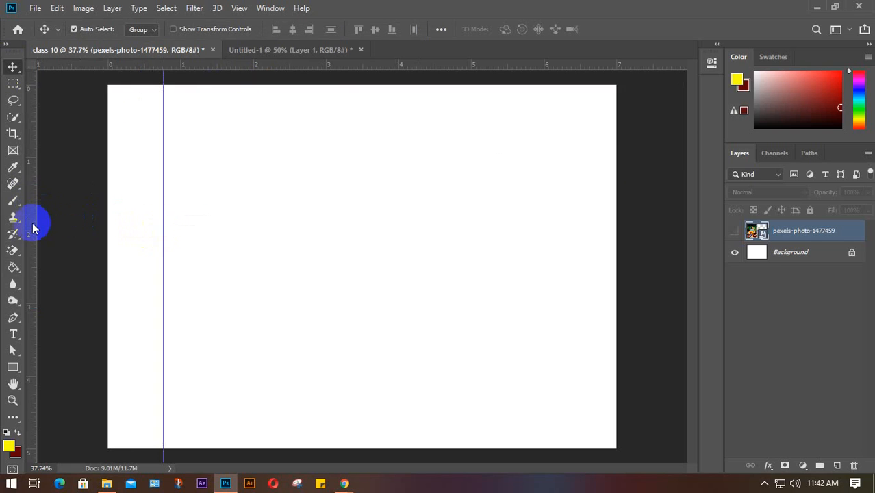
{"action": "left_click_drag", "start_coordinate": [30, 228], "coordinate": [273, 259]}
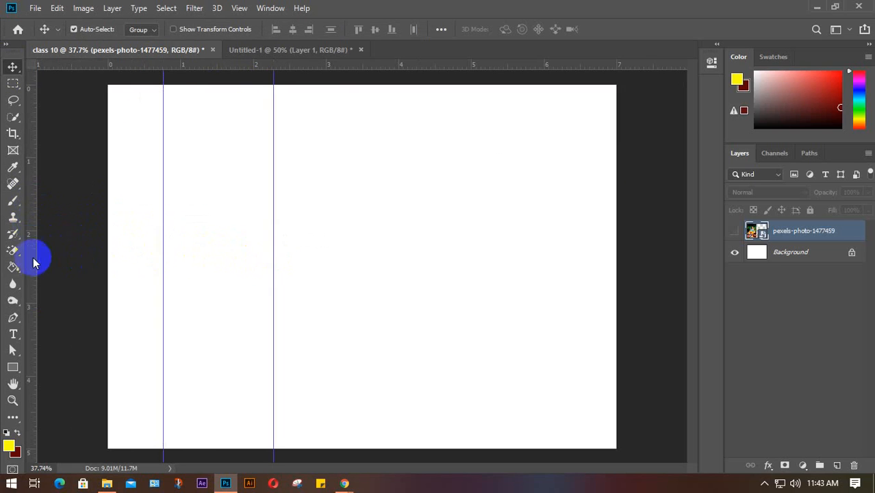
{"action": "left_click_drag", "start_coordinate": [35, 259], "coordinate": [556, 276]}
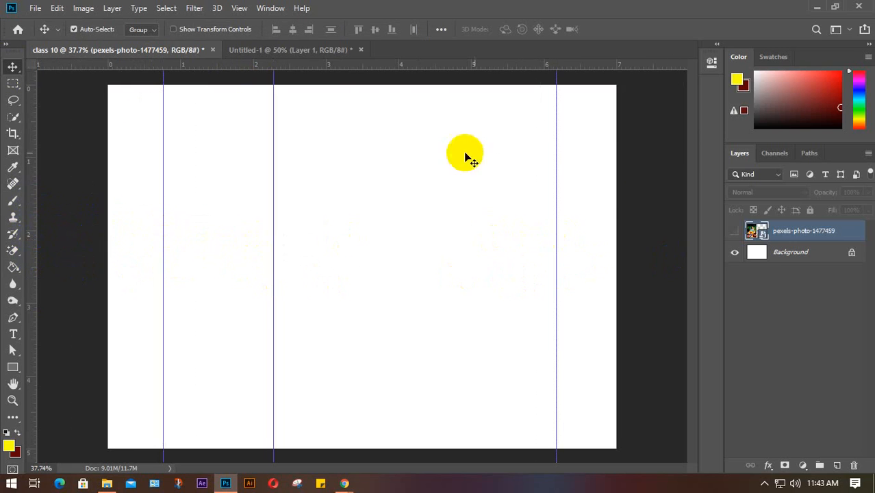
Step: Place three horizontal guides and reposition the lower two, giving guides at about 1.2, 2.3 and 4.3 in
{"action": "left_click_drag", "start_coordinate": [361, 65], "coordinate": [372, 174]}
{"action": "left_click_drag", "start_coordinate": [353, 68], "coordinate": [346, 308]}
{"action": "left_click_drag", "start_coordinate": [367, 67], "coordinate": [374, 338]}
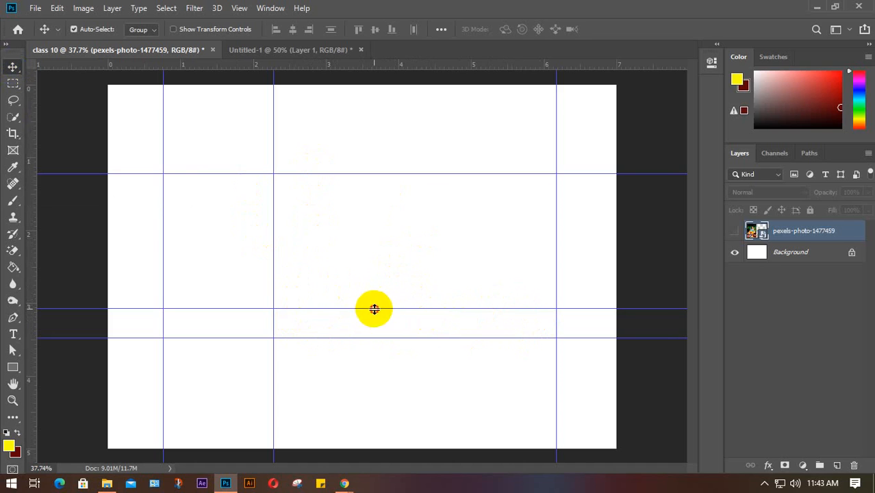
{"action": "left_click_drag", "start_coordinate": [373, 309], "coordinate": [369, 253]}
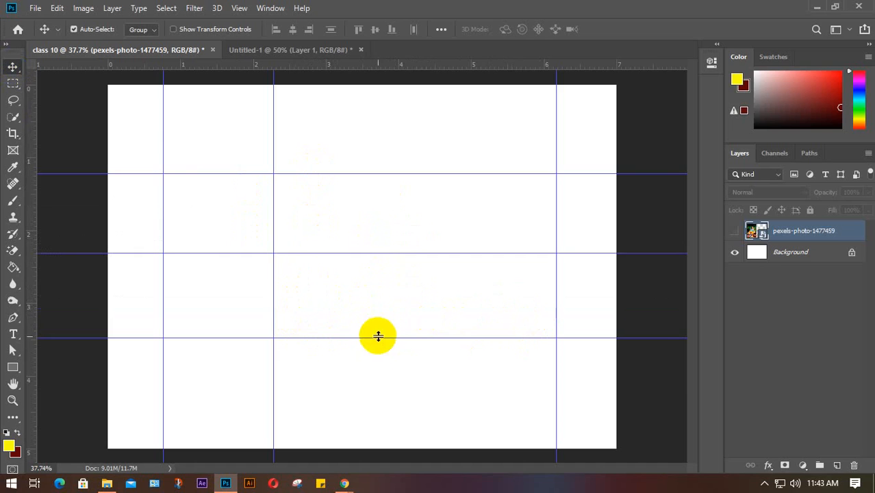
{"action": "left_click_drag", "start_coordinate": [373, 336], "coordinate": [368, 397]}
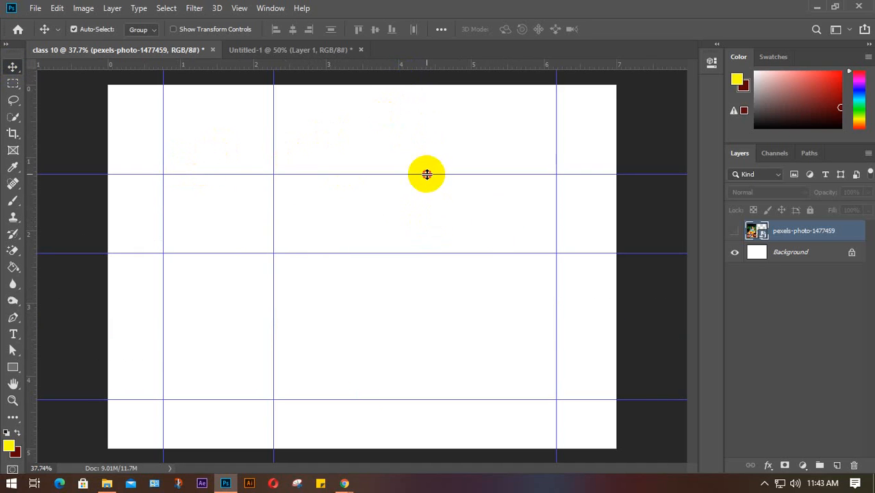
Step: Delete the hidden pexels-photo-1477459 layer and remove all horizontal and vertical guides from the canvas
{"action": "mouse_move", "coordinate": [426, 174]}
{"action": "left_mouse_down"}
{"action": "mouse_move", "coordinate": [416, 215]}
{"action": "mouse_move", "coordinate": [423, 174]}
{"action": "left_mouse_up"}
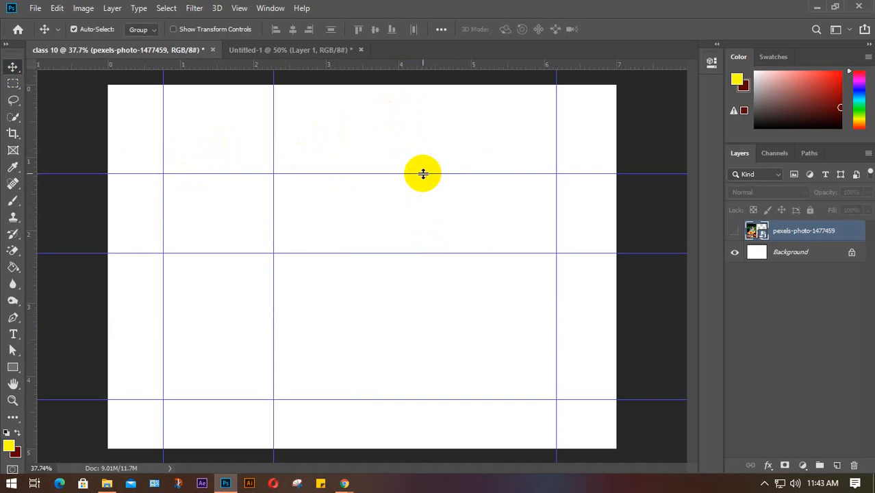
{"action": "key", "text": "Delete"}
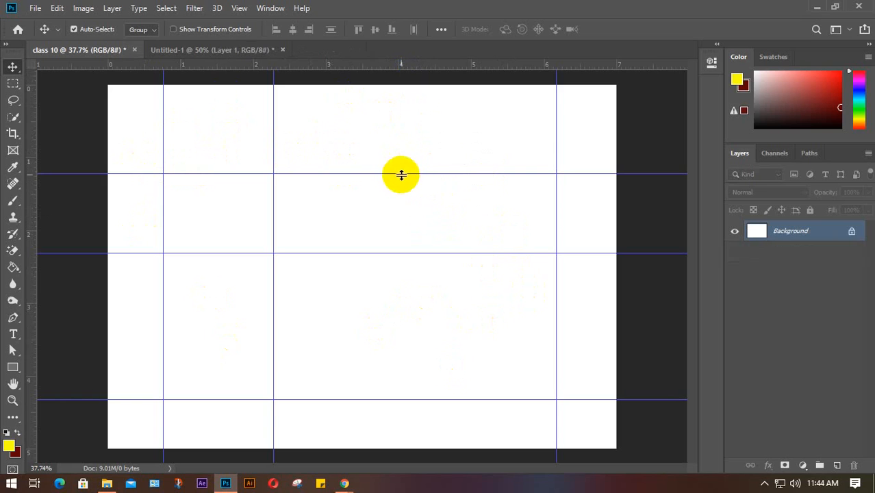
{"action": "left_click_drag", "start_coordinate": [401, 175], "coordinate": [386, 63]}
{"action": "left_click_drag", "start_coordinate": [395, 254], "coordinate": [376, 65]}
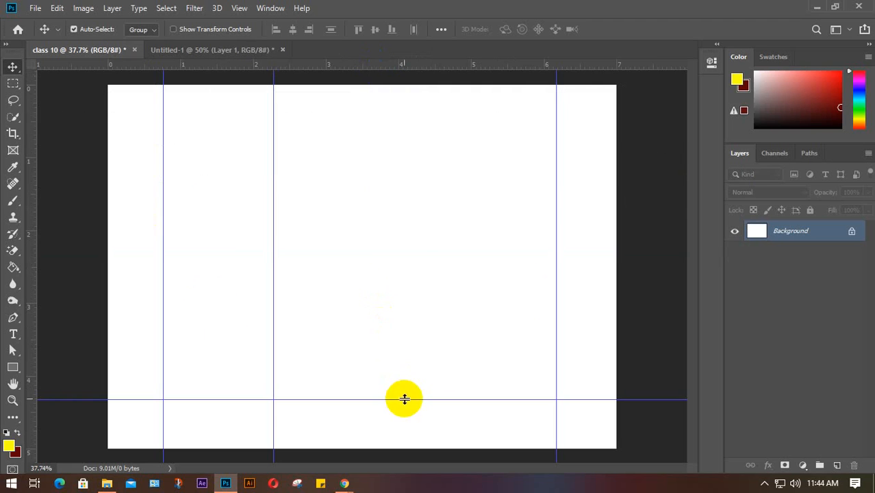
{"action": "left_click_drag", "start_coordinate": [402, 399], "coordinate": [419, 64]}
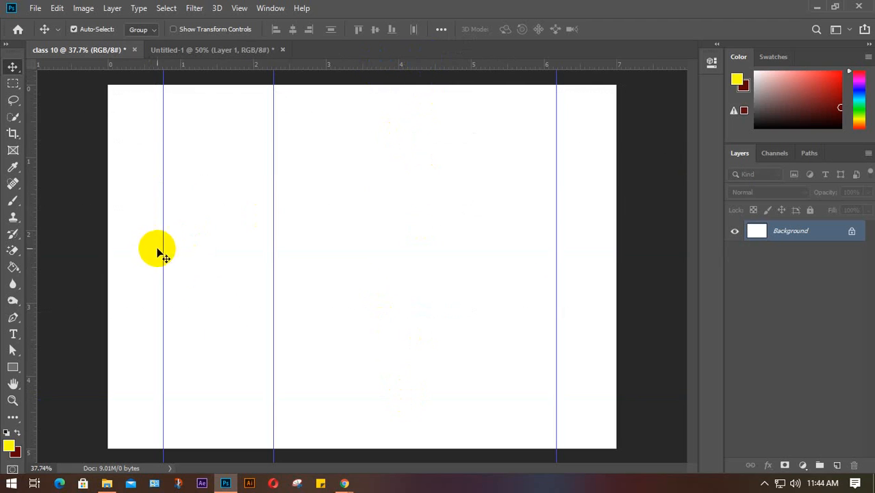
{"action": "left_click_drag", "start_coordinate": [164, 247], "coordinate": [26, 248]}
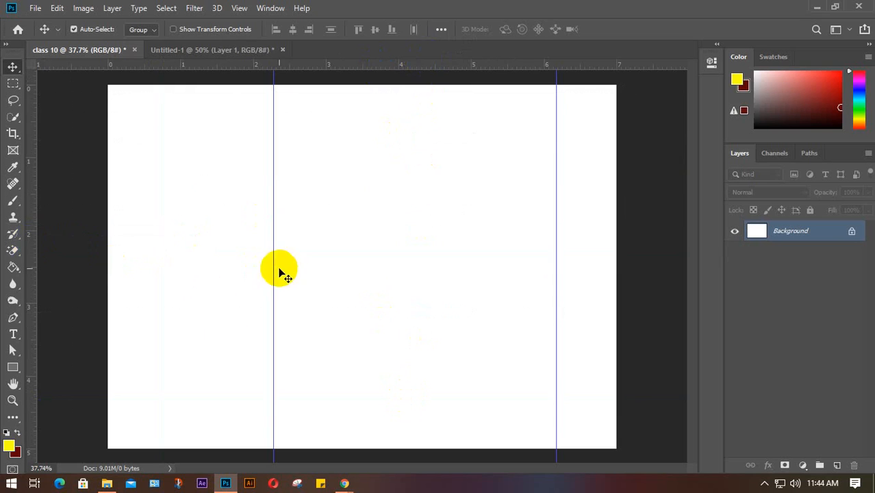
{"action": "left_click_drag", "start_coordinate": [273, 270], "coordinate": [40, 267]}
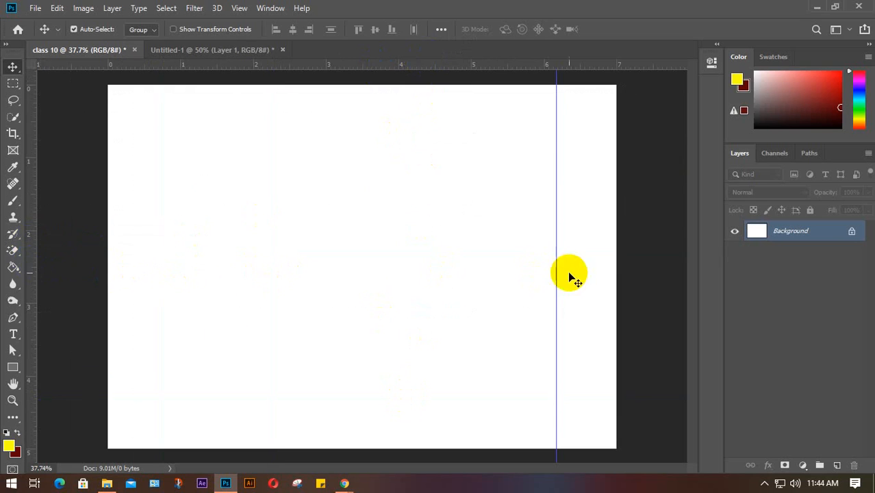
{"action": "left_click_drag", "start_coordinate": [557, 275], "coordinate": [39, 267]}
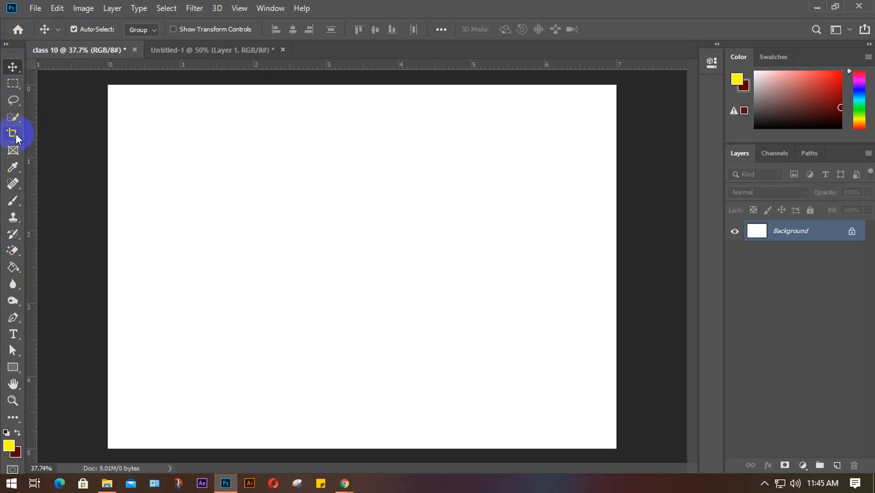
Step: Activate the Spot Healing Brush, switch to Chrome and search Google Images for "spot face image"
{"action": "left_click", "coordinate": [9, 185]}
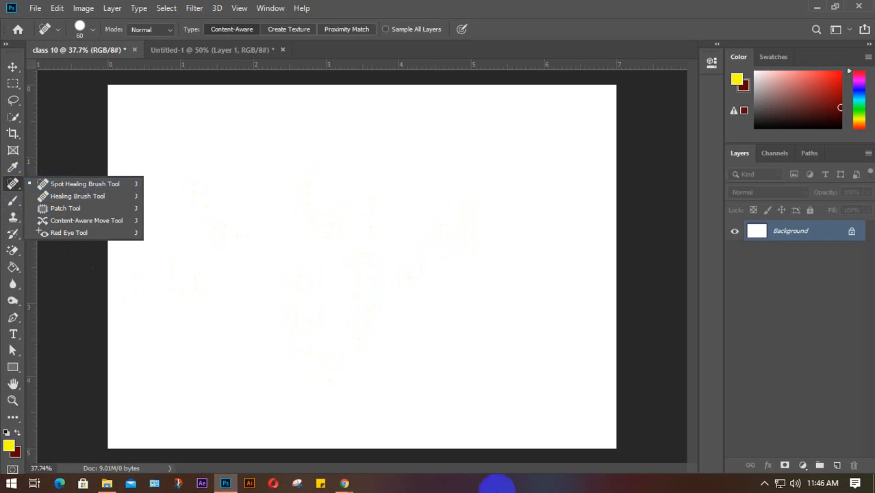
{"action": "left_click", "coordinate": [346, 483]}
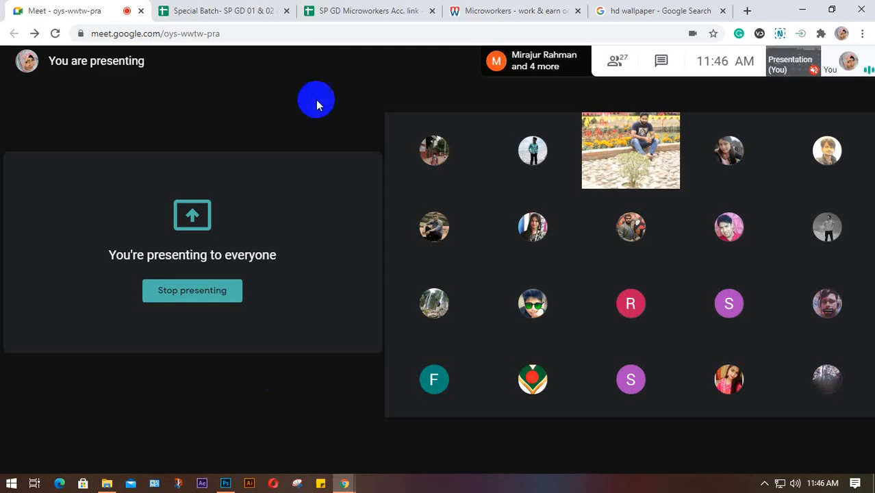
{"action": "left_click", "coordinate": [625, 11]}
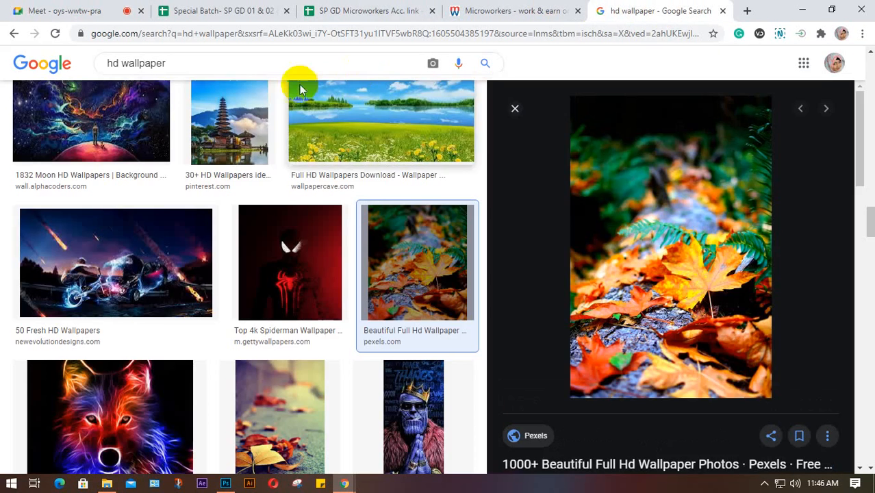
{"action": "left_click_drag", "start_coordinate": [195, 67], "coordinate": [94, 63]}
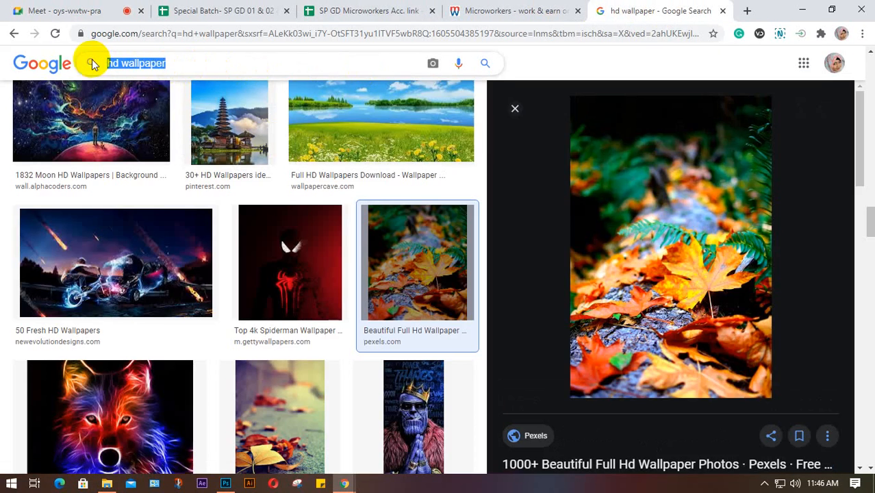
{"action": "type", "text": "sp"}
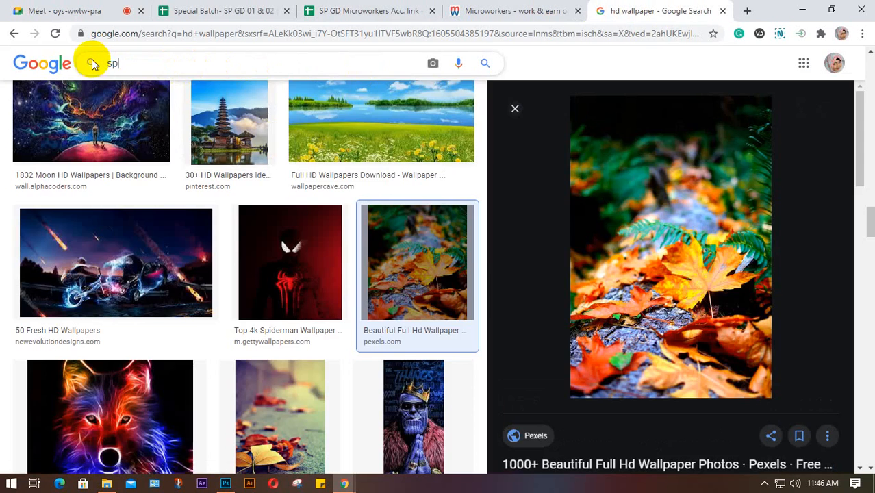
{"action": "type", "text": "ot fa"}
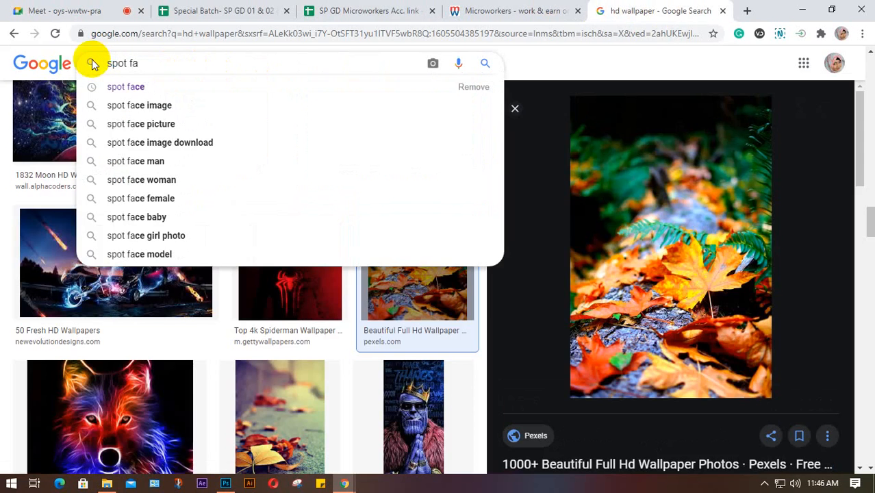
{"action": "type", "text": "ce image"}
{"action": "key", "text": "Return"}
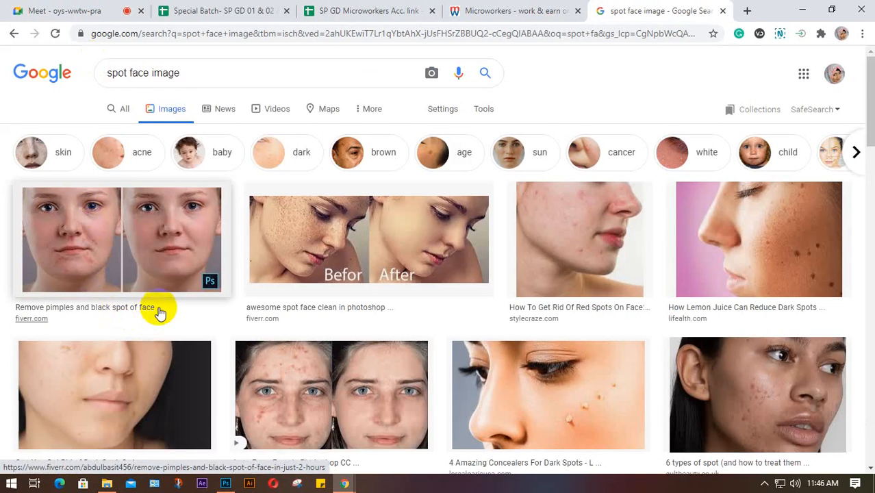
Step: Look through the "spot face image" results for a suitable blemished face, previewing the acne-traces close-up from Quora
{"action": "scroll", "coordinate": [159, 312], "scroll_direction": "down", "scroll_amount": 2}
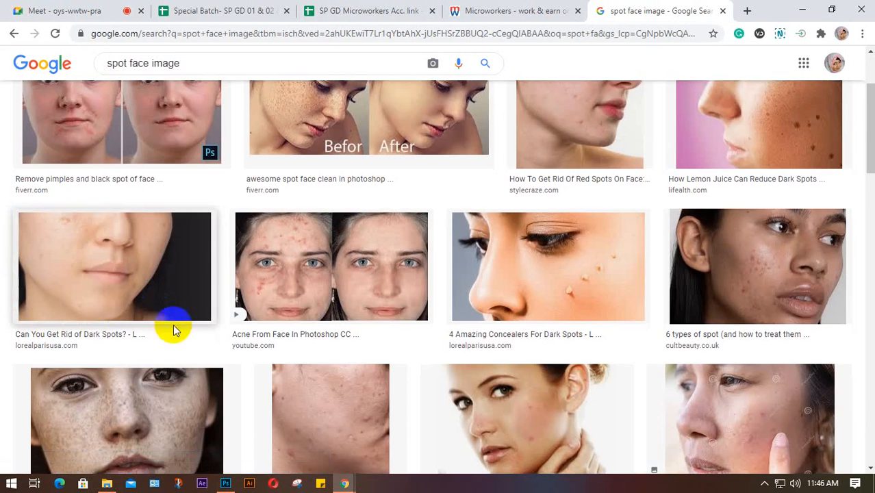
{"action": "scroll", "coordinate": [96, 301], "scroll_direction": "up", "scroll_amount": 2}
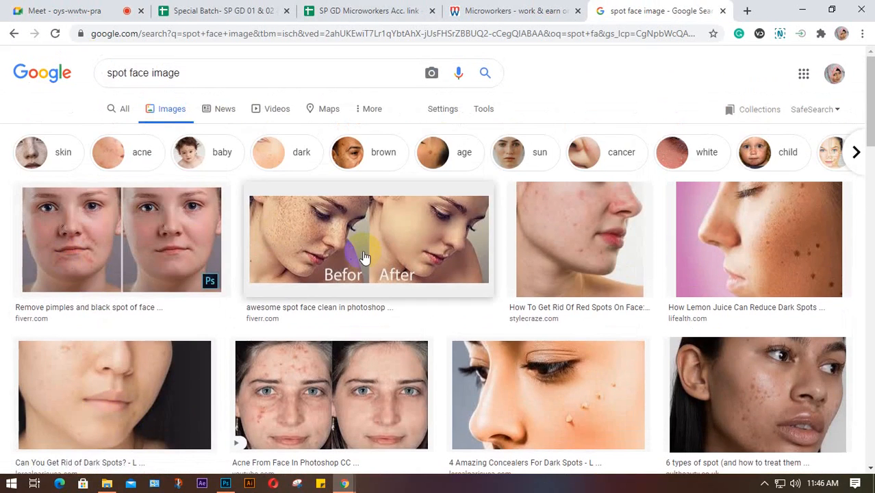
{"action": "scroll", "coordinate": [365, 257], "scroll_direction": "down", "scroll_amount": 3}
{"action": "scroll", "coordinate": [366, 251], "scroll_direction": "down", "scroll_amount": 2}
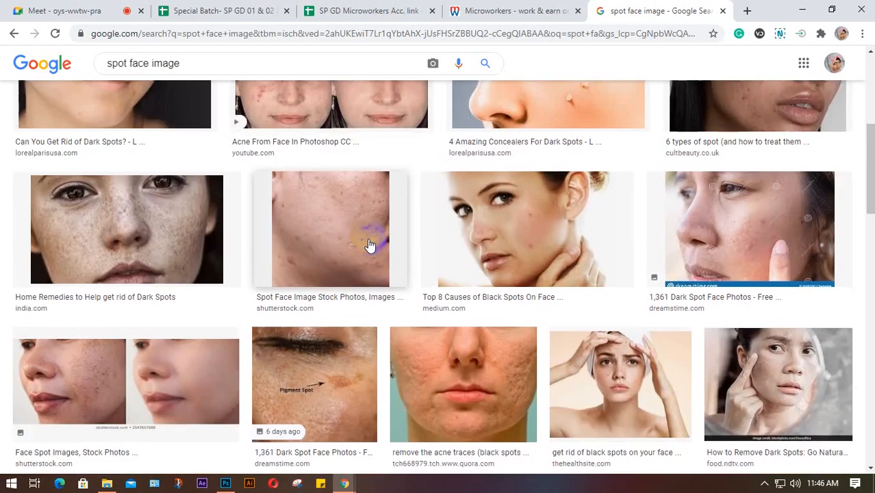
{"action": "scroll", "coordinate": [370, 245], "scroll_direction": "down", "scroll_amount": 2}
{"action": "left_click", "coordinate": [474, 242]}
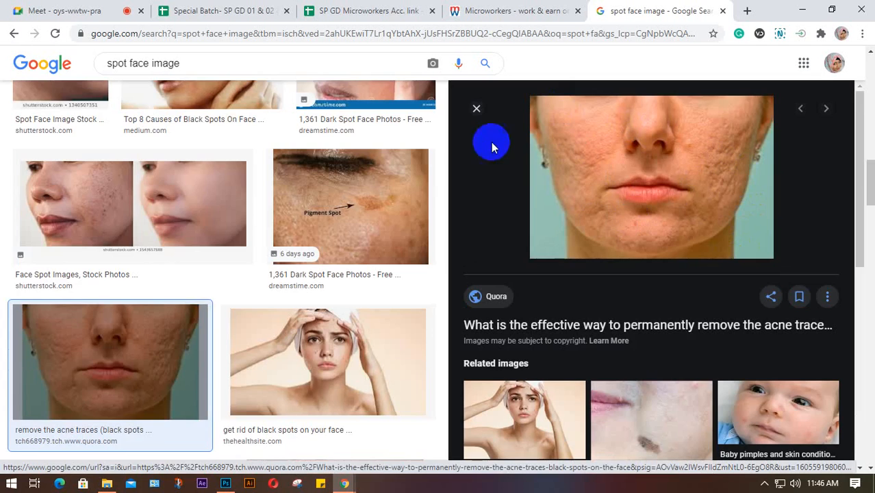
{"action": "left_click", "coordinate": [476, 108]}
{"action": "scroll", "coordinate": [315, 265], "scroll_direction": "down", "scroll_amount": 1}
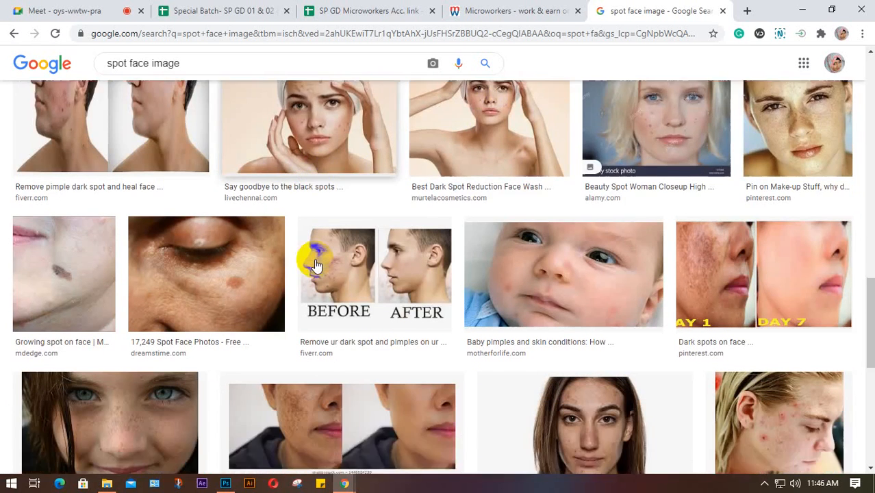
{"action": "scroll", "coordinate": [316, 264], "scroll_direction": "down", "scroll_amount": 2}
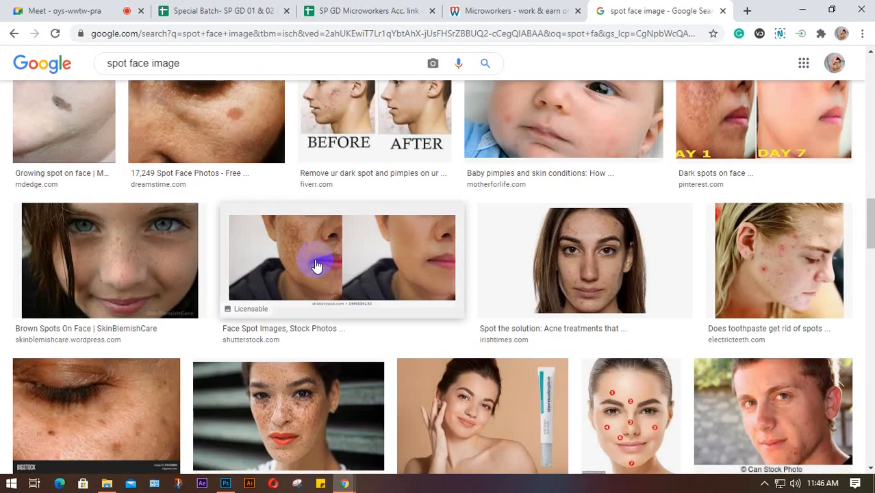
{"action": "scroll", "coordinate": [315, 264], "scroll_direction": "down", "scroll_amount": 3}
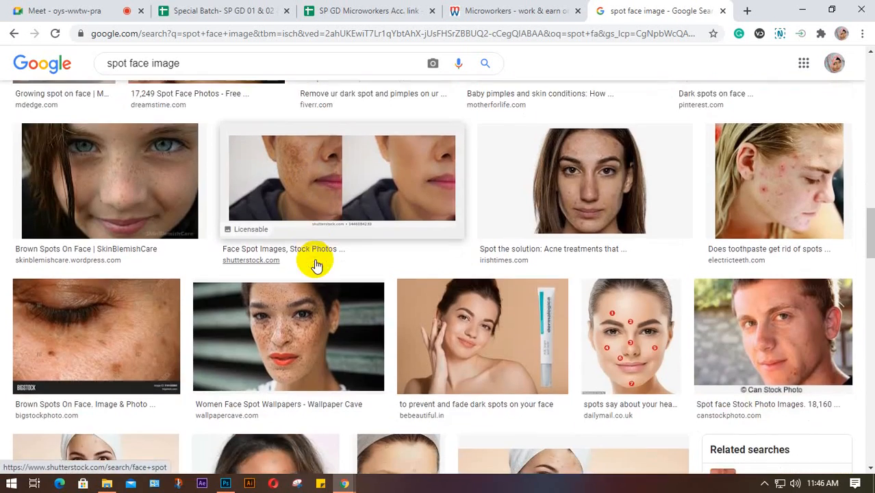
{"action": "scroll", "coordinate": [316, 265], "scroll_direction": "down", "scroll_amount": 2}
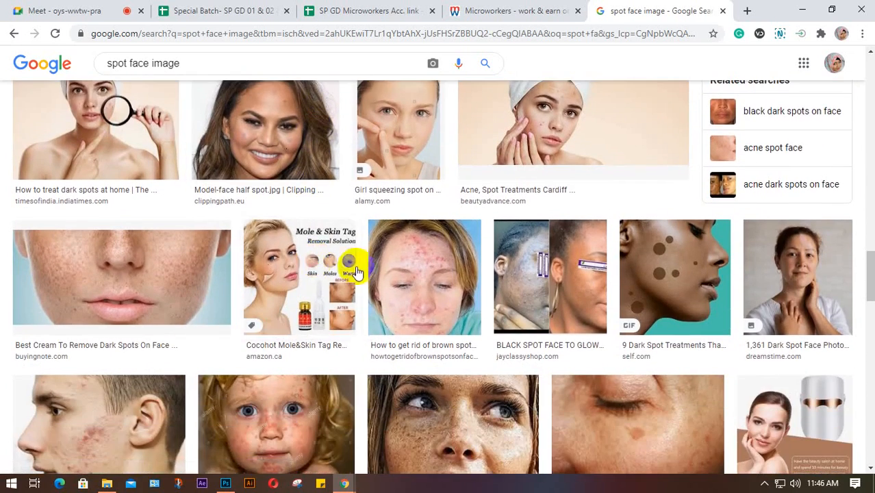
Step: Preview the "How to get rid of brown spots on face" photo and two of its related acne face images
{"action": "left_click", "coordinate": [438, 271]}
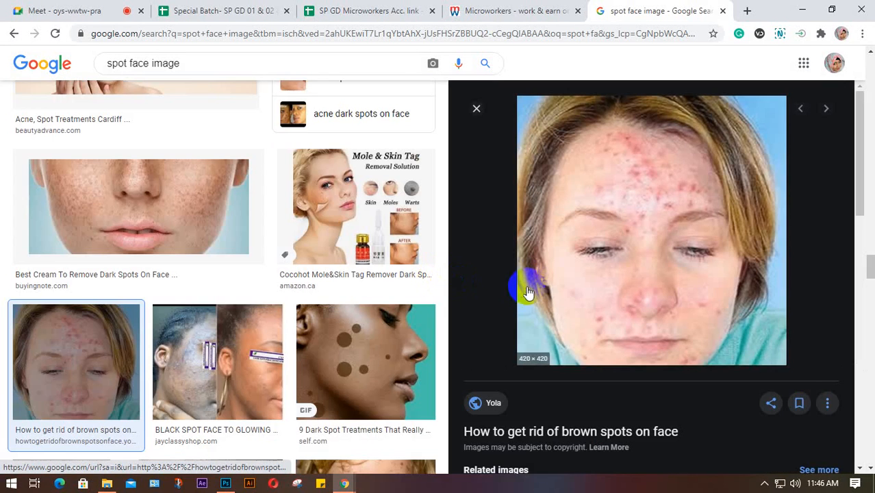
{"action": "scroll", "coordinate": [531, 283], "scroll_direction": "down", "scroll_amount": 3}
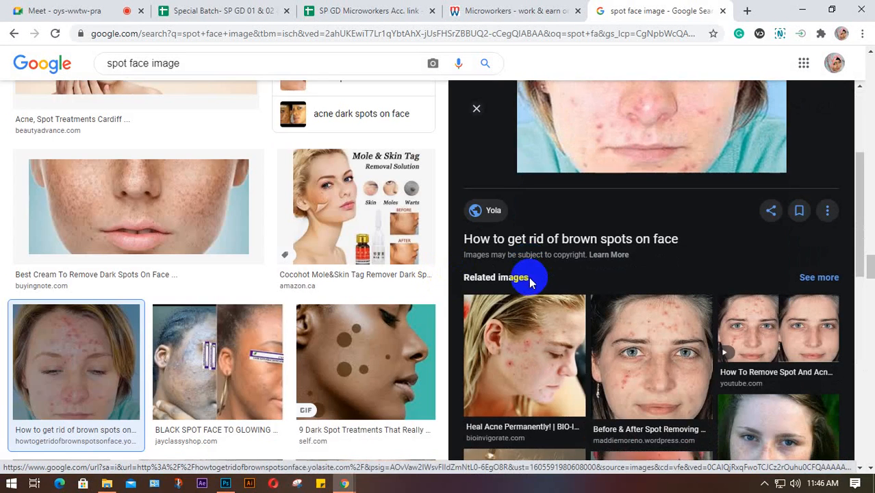
{"action": "left_click", "coordinate": [658, 381]}
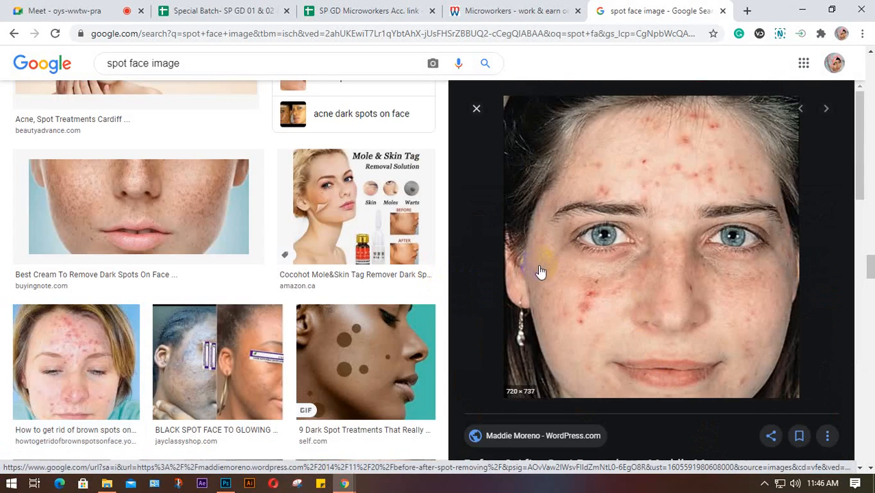
{"action": "left_click", "coordinate": [79, 359]}
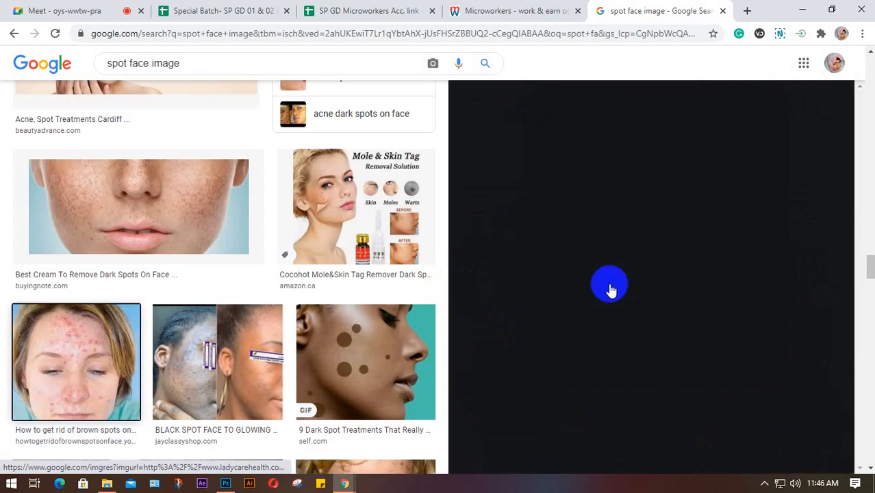
{"action": "scroll", "coordinate": [675, 278], "scroll_direction": "down", "scroll_amount": 4}
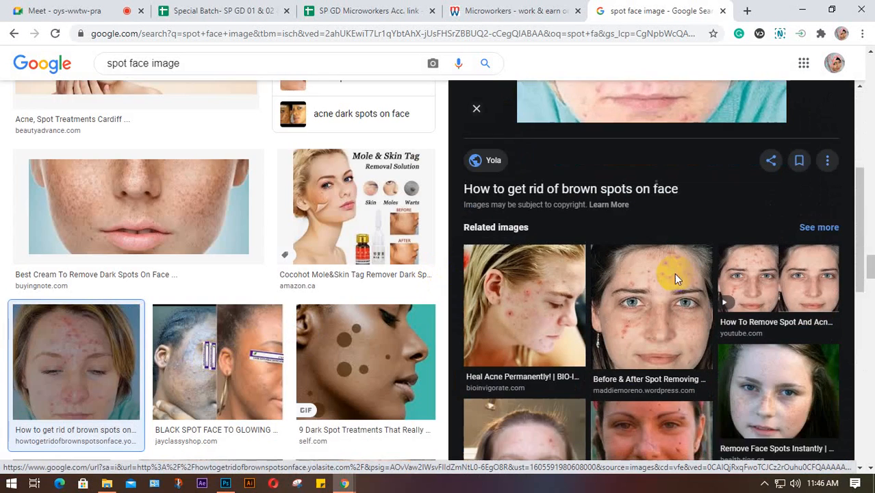
{"action": "scroll", "coordinate": [643, 306], "scroll_direction": "up", "scroll_amount": 2}
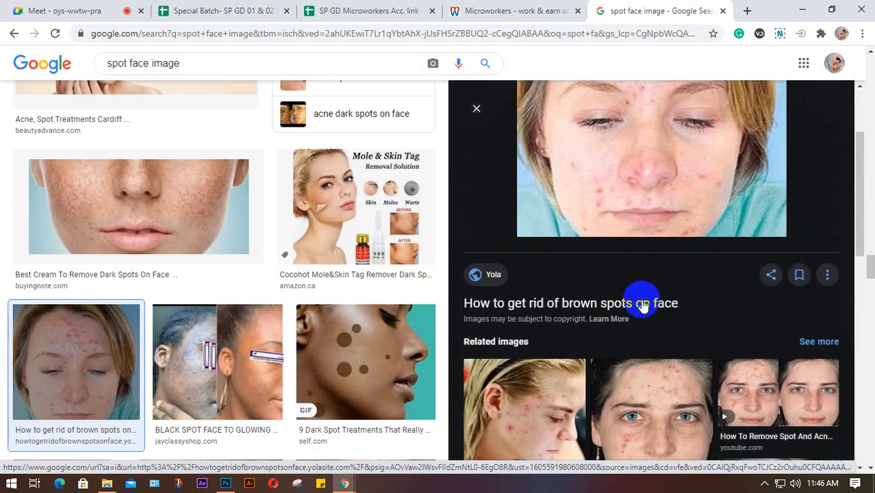
{"action": "scroll", "coordinate": [644, 306], "scroll_direction": "down", "scroll_amount": 3}
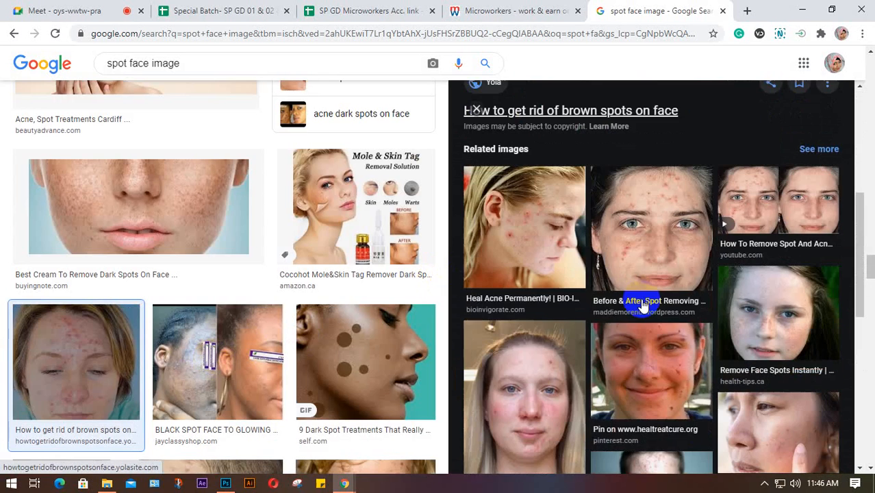
{"action": "left_click", "coordinate": [531, 219]}
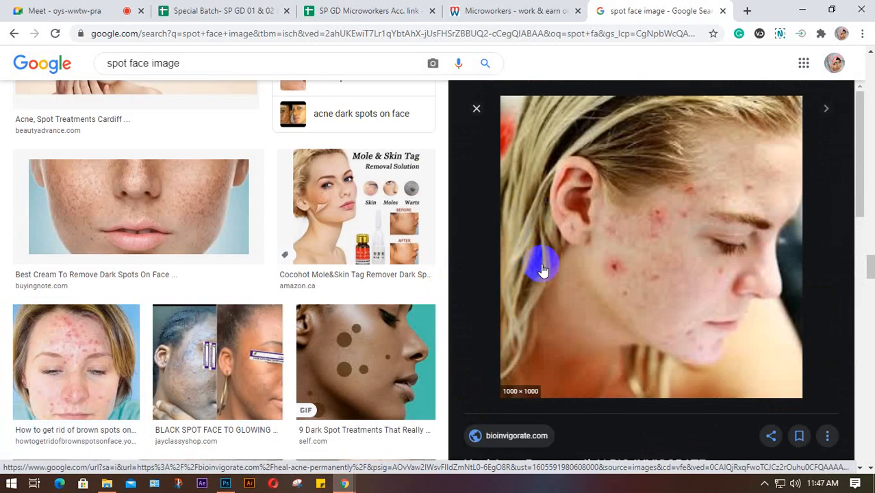
Step: Preview the "9 Face Mapping Acne Spots" image and save it to the Desktop as the JPEG facial-cheek-Acne-675x450
{"action": "scroll", "coordinate": [157, 334], "scroll_direction": "down", "scroll_amount": 3}
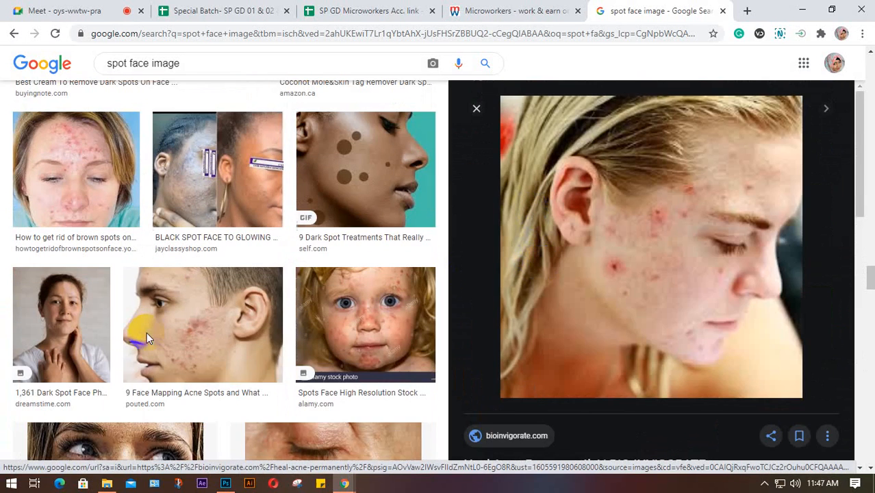
{"action": "scroll", "coordinate": [146, 338], "scroll_direction": "down", "scroll_amount": 1}
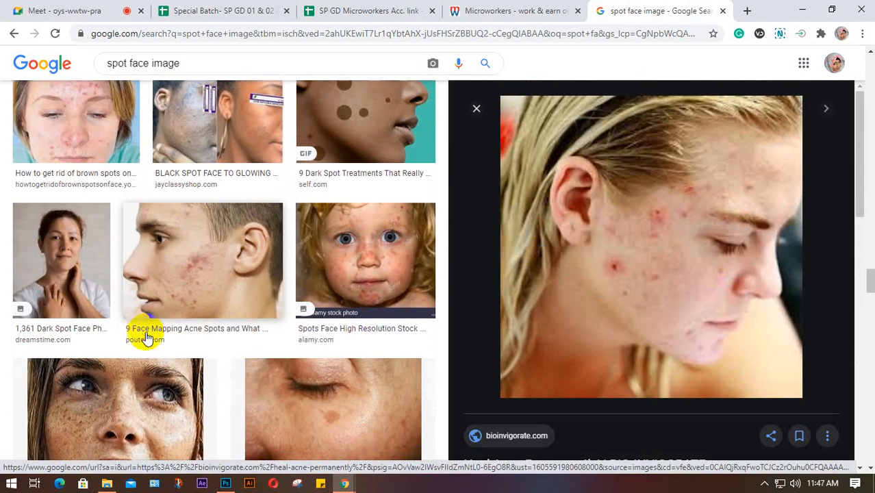
{"action": "left_click", "coordinate": [227, 262]}
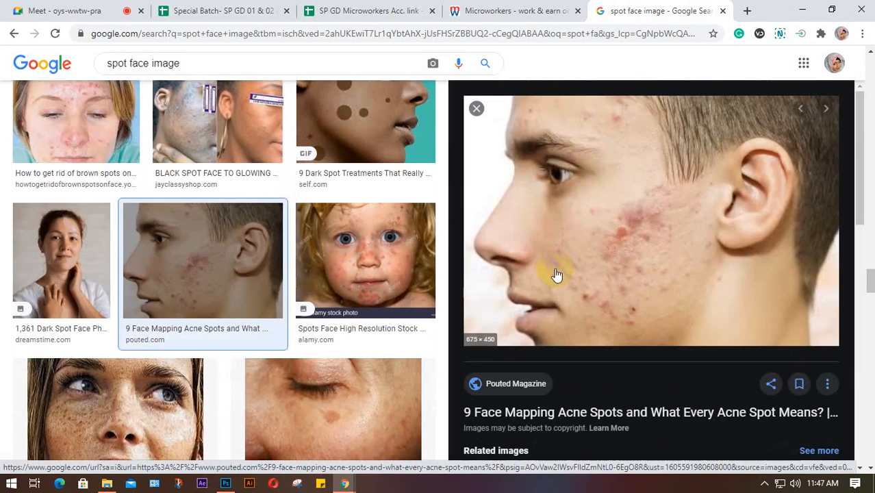
{"action": "right_click", "coordinate": [648, 199]}
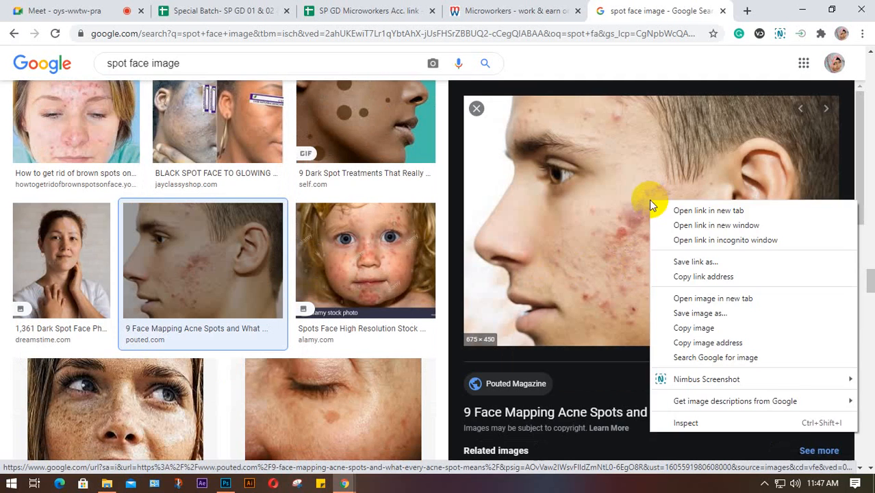
{"action": "left_click", "coordinate": [695, 313]}
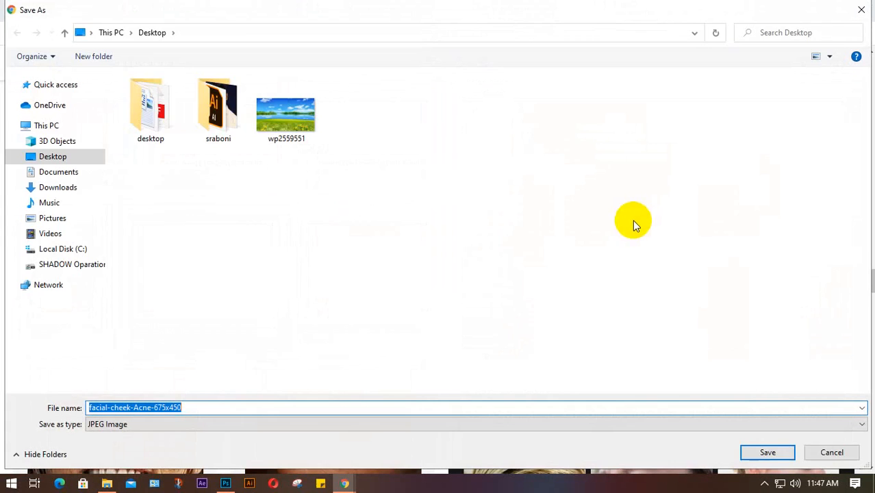
{"action": "left_click", "coordinate": [767, 452]}
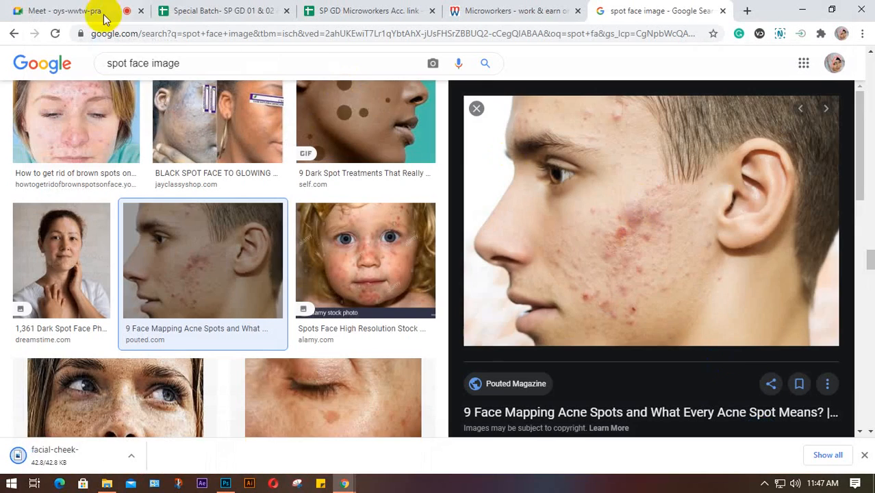
Step: Switch to the Google Meet call, dismiss the download bar and read the participants' chat messages
{"action": "left_click", "coordinate": [69, 10]}
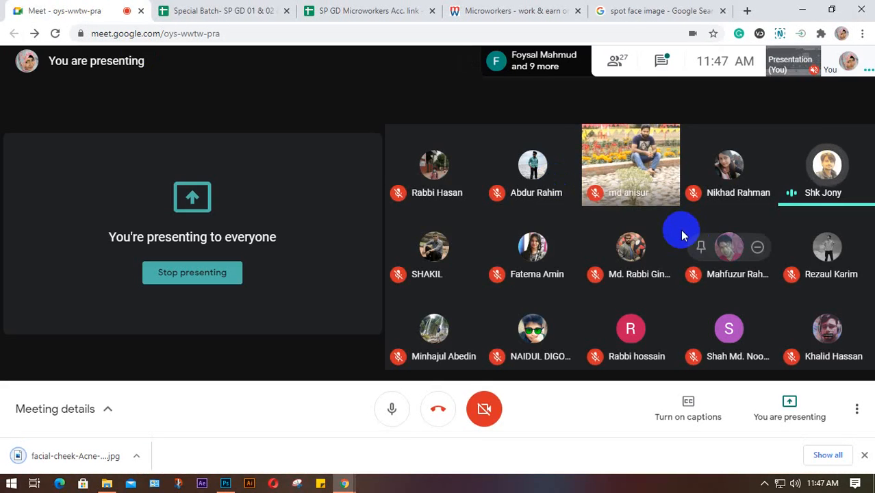
{"action": "left_click", "coordinate": [661, 61]}
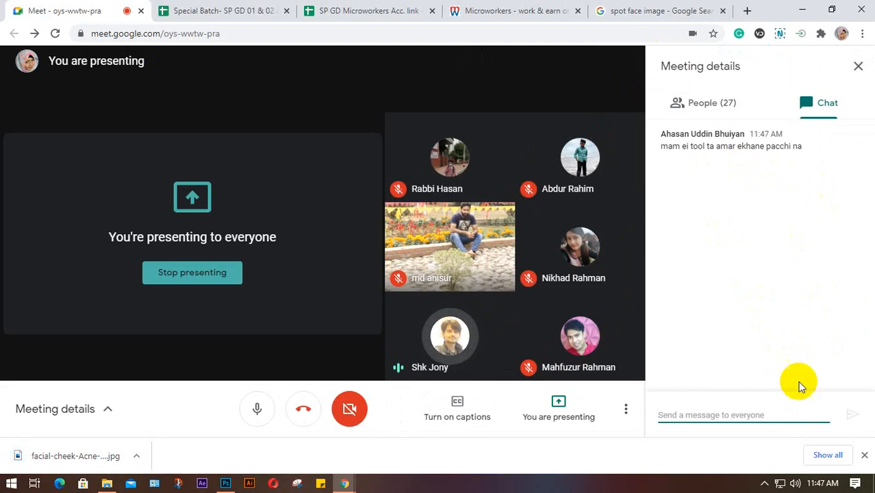
{"action": "left_click", "coordinate": [865, 456]}
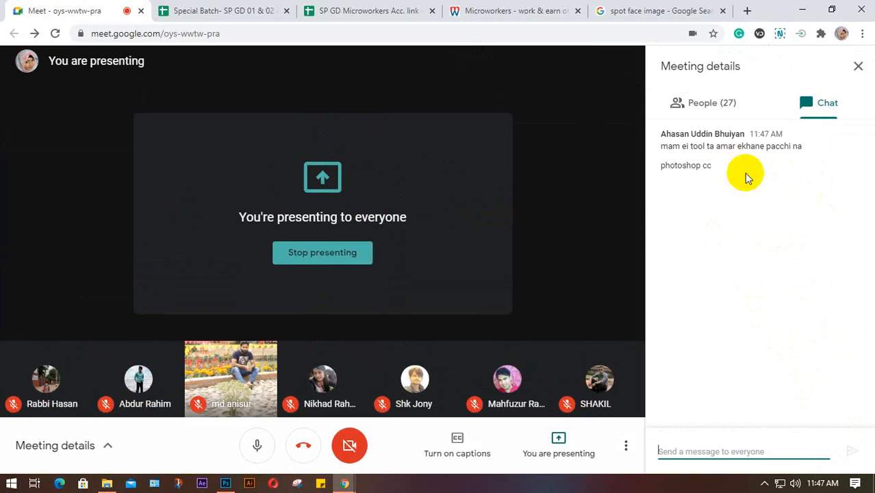
{"action": "left_click", "coordinate": [858, 66]}
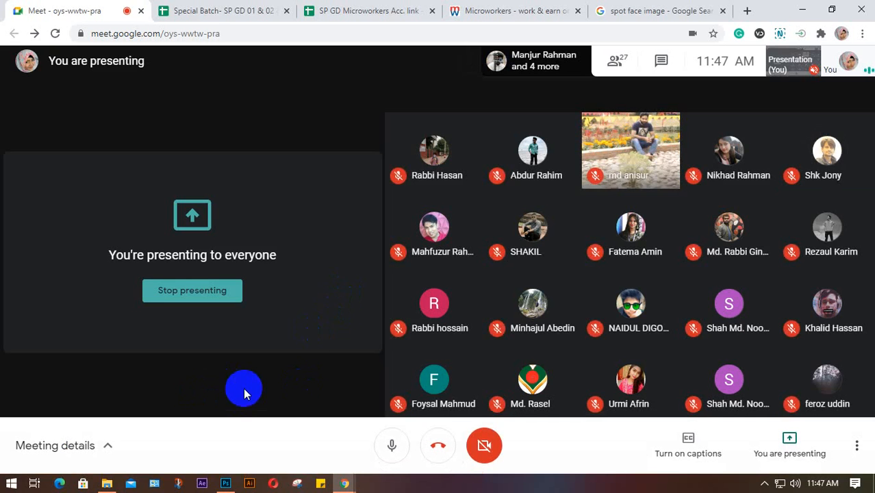
Step: Switch to Photoshop and examine which panels can be shown or hidden, including Tools, Extensions, Workspace and Arrange
{"action": "left_click", "coordinate": [224, 481]}
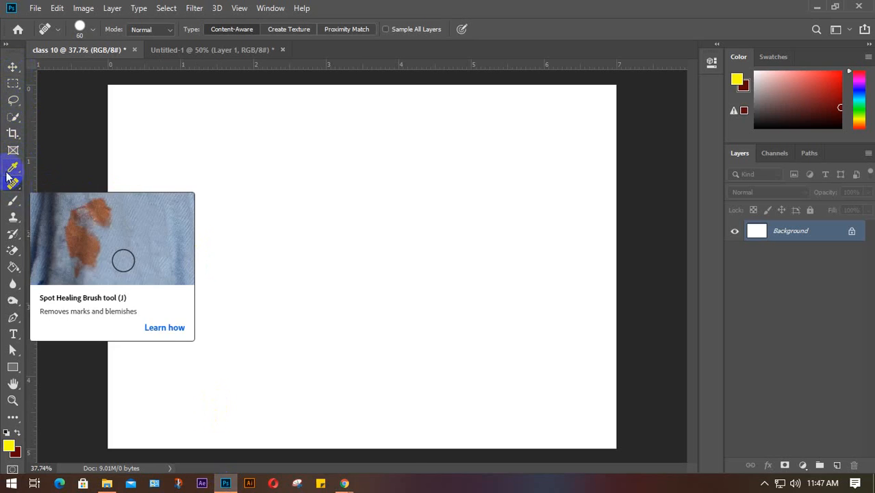
{"action": "left_click", "coordinate": [271, 9]}
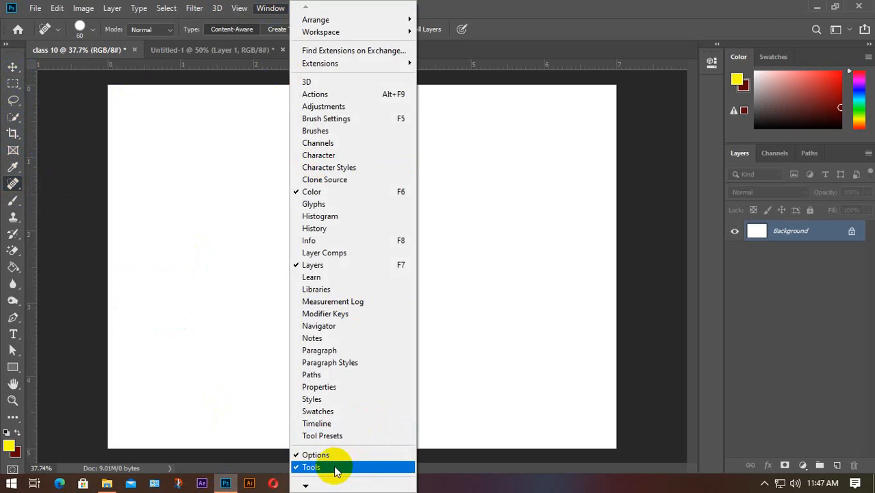
{"action": "mouse_move", "coordinate": [306, 485]}
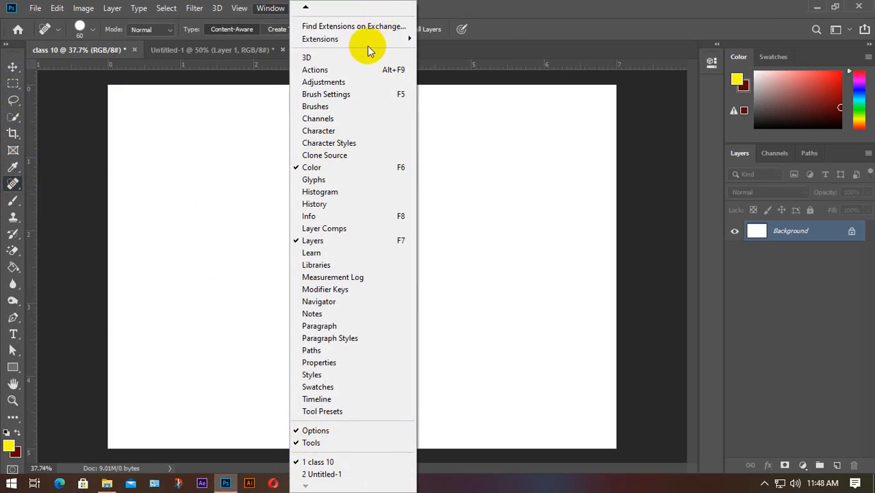
{"action": "mouse_move", "coordinate": [363, 44]}
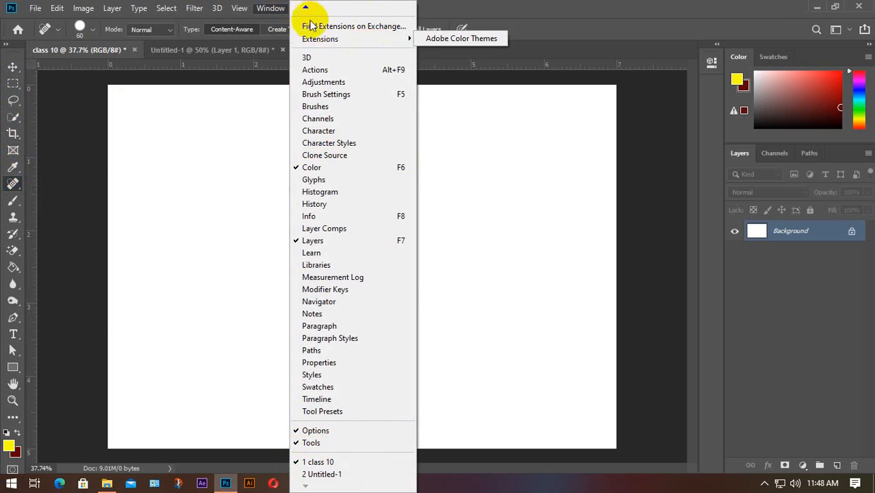
{"action": "mouse_move", "coordinate": [306, 8]}
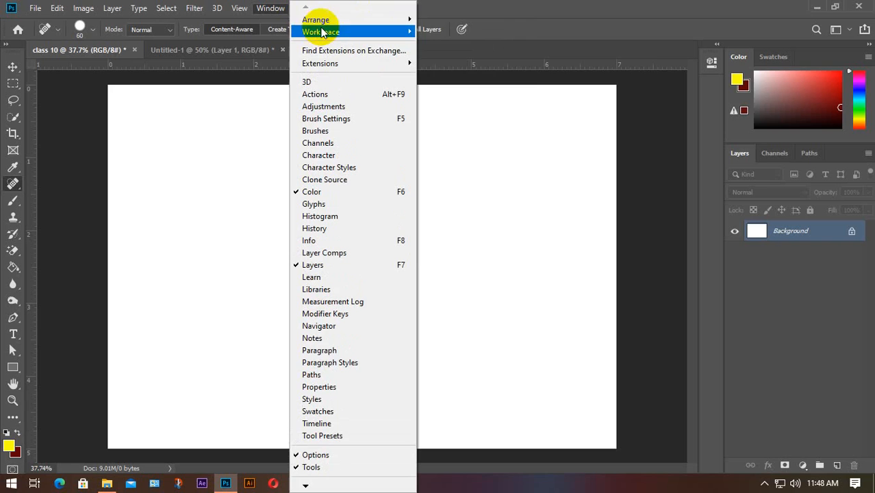
{"action": "mouse_move", "coordinate": [332, 21]}
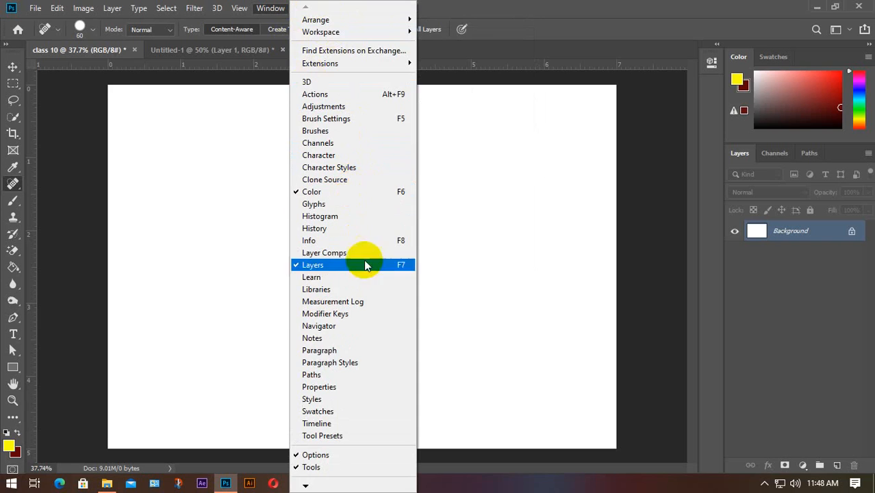
Step: Activate the Move tool, show the tools grouped with it and minimize Photoshop to return to the Meet call
{"action": "left_click", "coordinate": [9, 64]}
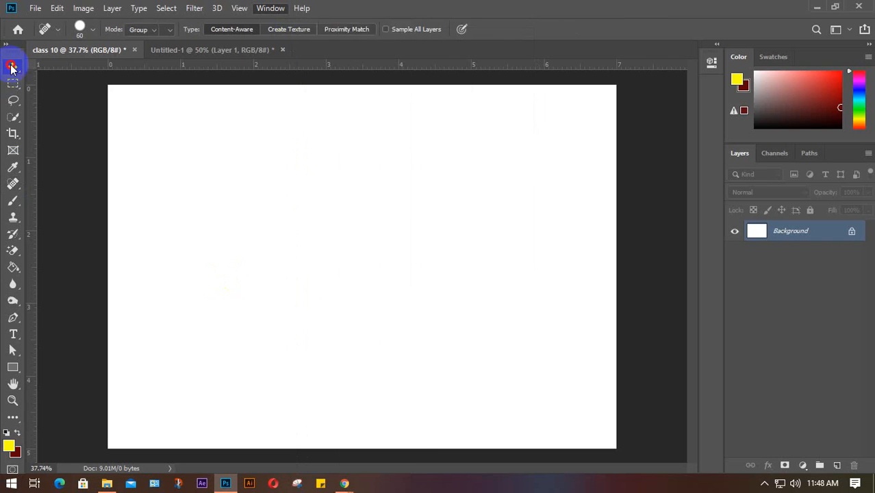
{"action": "left_click", "coordinate": [12, 68]}
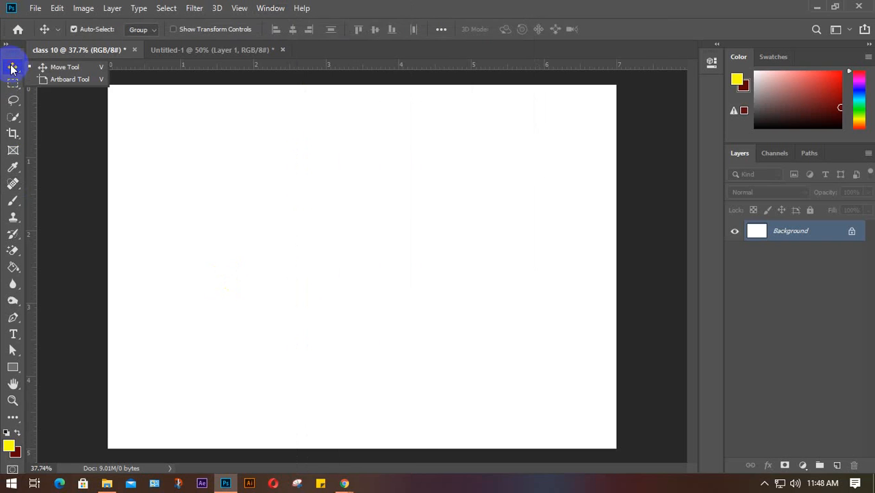
{"action": "left_click", "coordinate": [817, 7]}
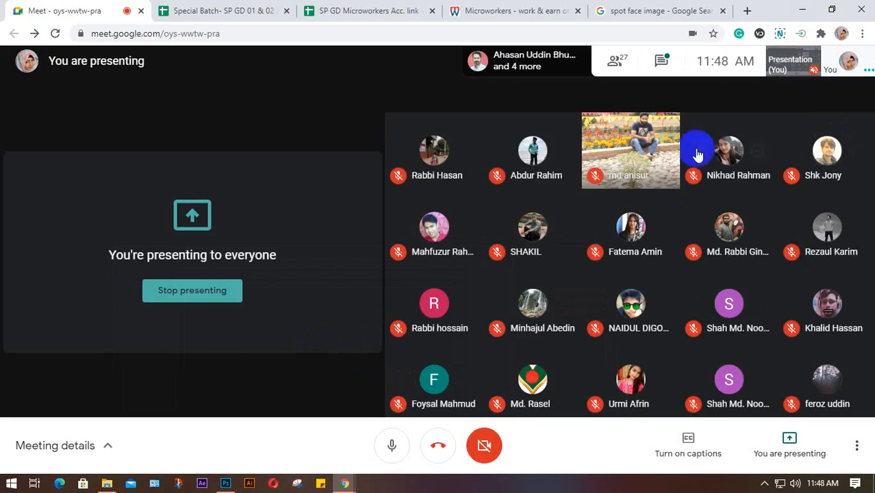
Step: Stop presenting in the Meet call and pin the participant's shared Photoshop screen to view it enlarged
{"action": "left_click", "coordinate": [202, 295]}
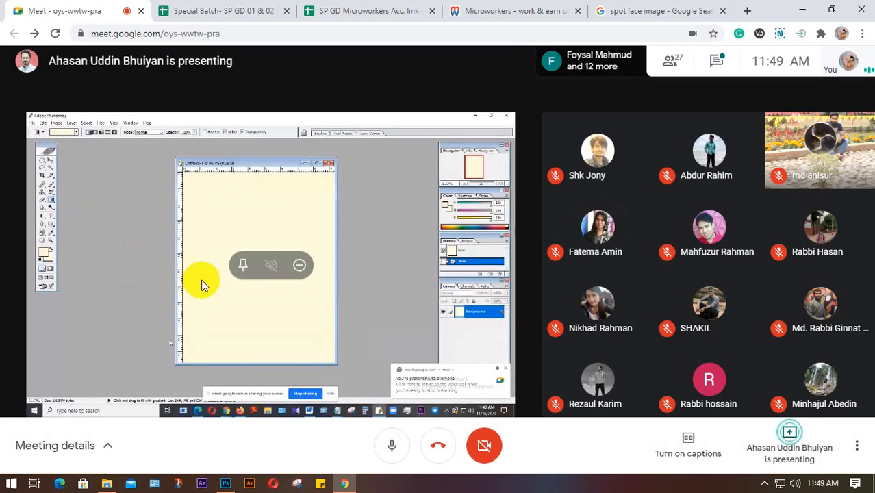
{"action": "left_click", "coordinate": [243, 265]}
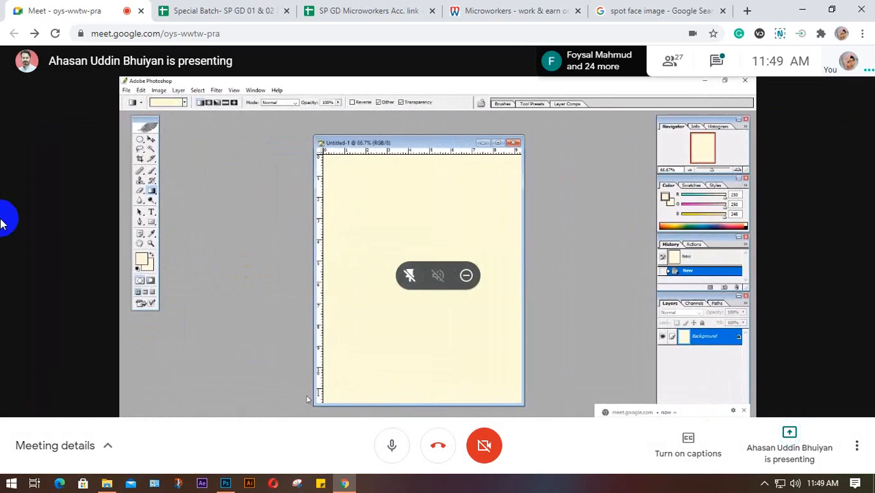
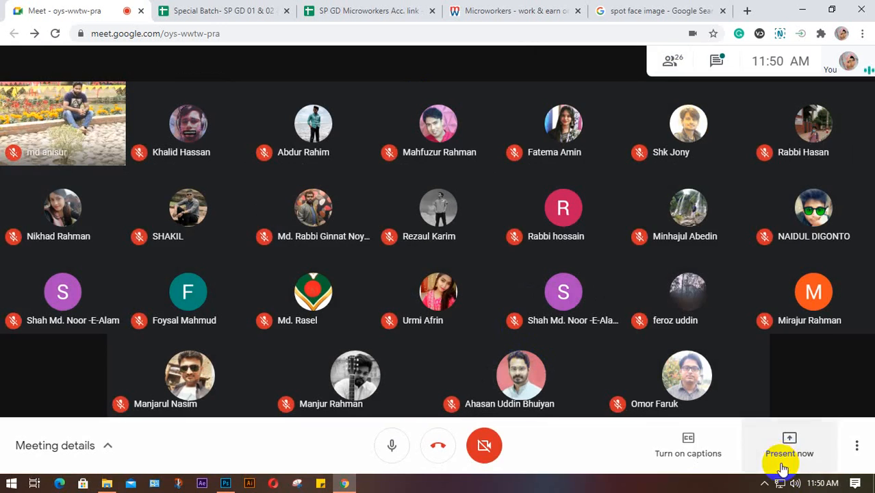
Step: Present the entire screen to the Meet call, hide the sharing notice and switch to Photoshop
{"action": "left_click", "coordinate": [784, 457]}
{"action": "left_click", "coordinate": [792, 335]}
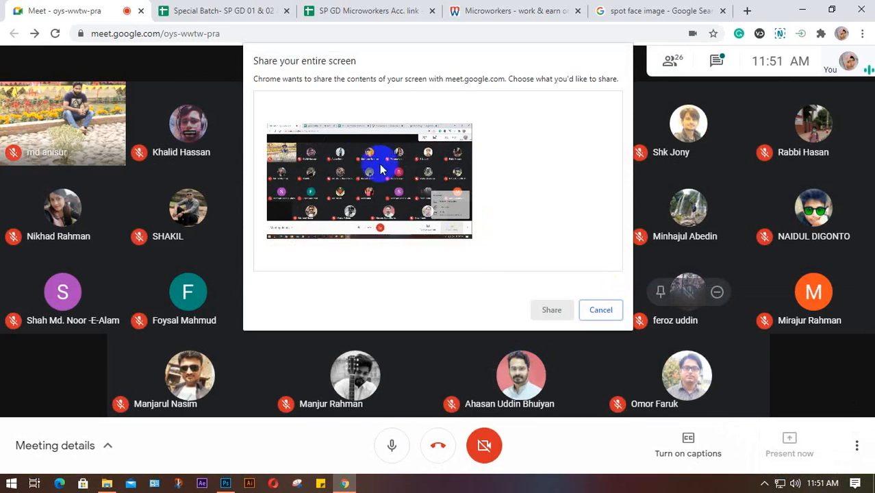
{"action": "left_click", "coordinate": [473, 229]}
{"action": "left_click", "coordinate": [555, 312]}
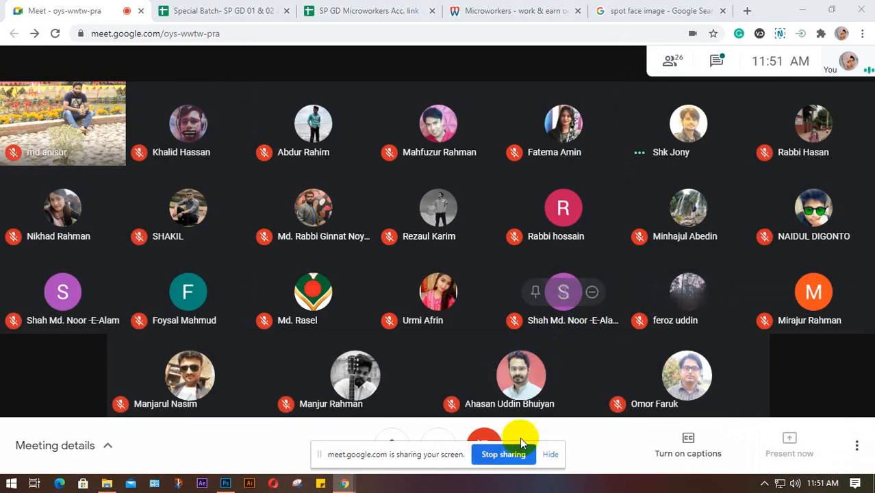
{"action": "left_click", "coordinate": [551, 455]}
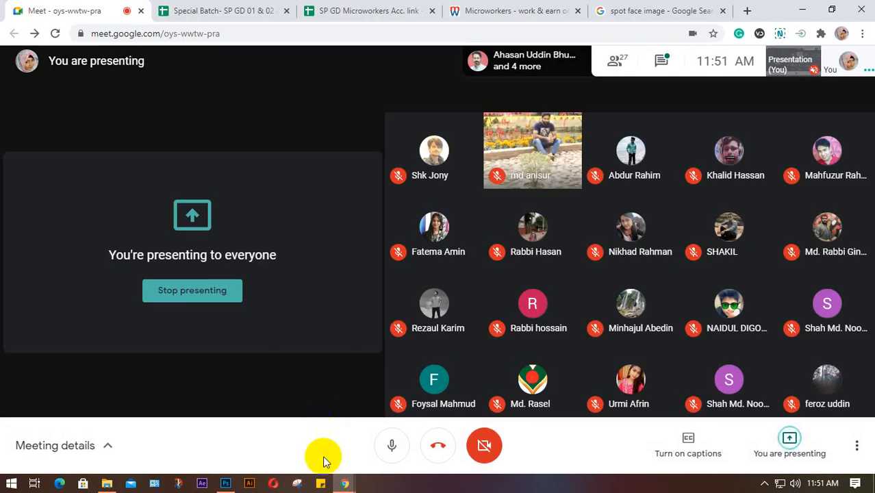
{"action": "left_click", "coordinate": [225, 484]}
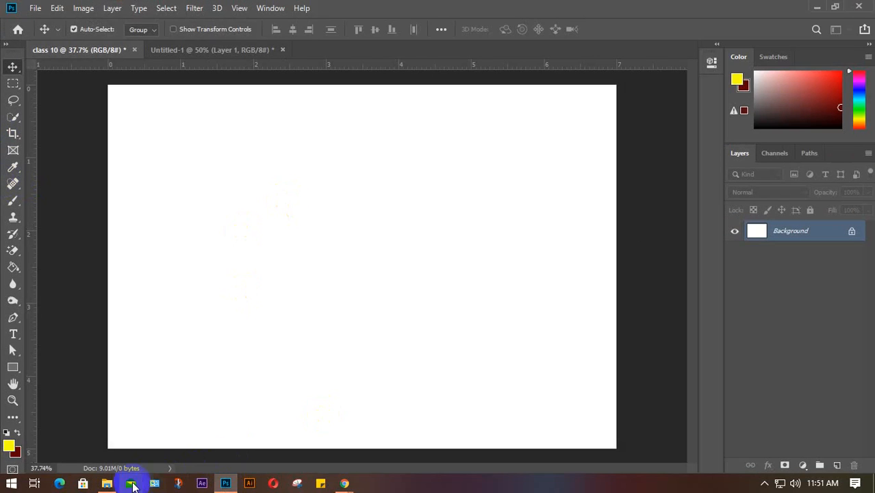
{"action": "left_click", "coordinate": [107, 483]}
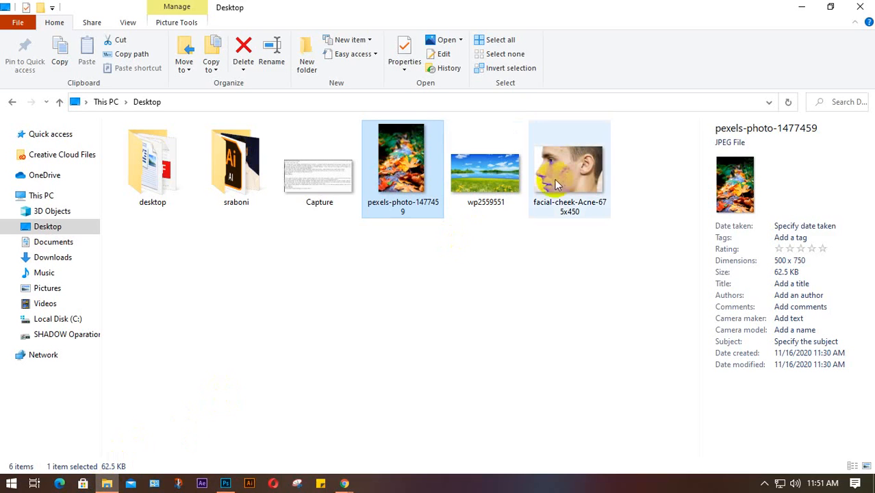
{"action": "left_click_drag", "start_coordinate": [566, 198], "coordinate": [342, 308]}
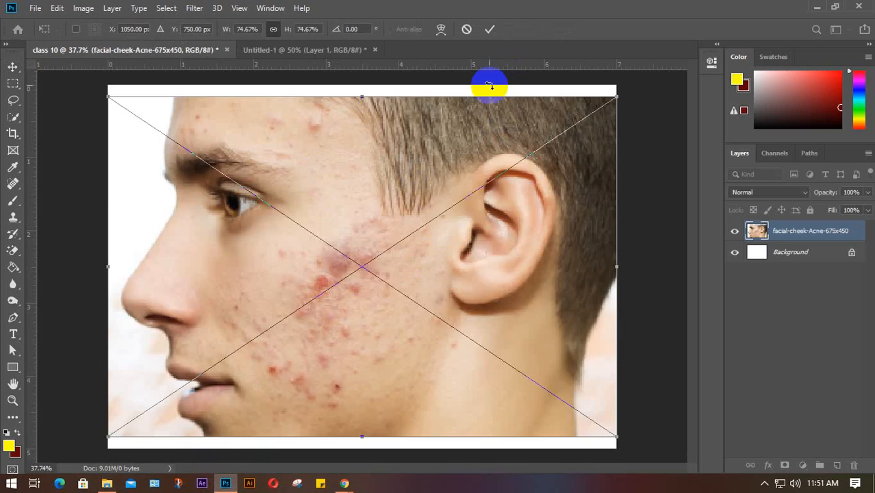
{"action": "key", "text": "Escape"}
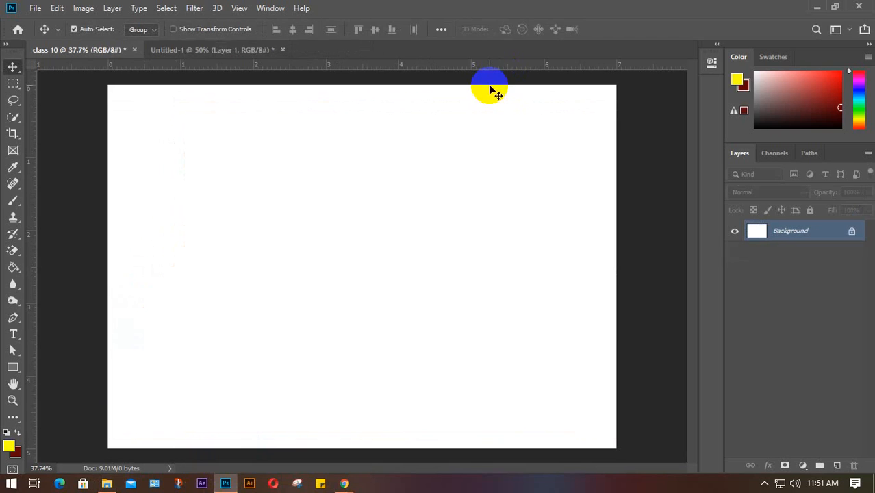
Step: Place the Desktop image facial-cheek-Acne-675x450 as an embedded object in the class 10 document at its default size
{"action": "left_click", "coordinate": [35, 8]}
{"action": "left_click", "coordinate": [68, 250]}
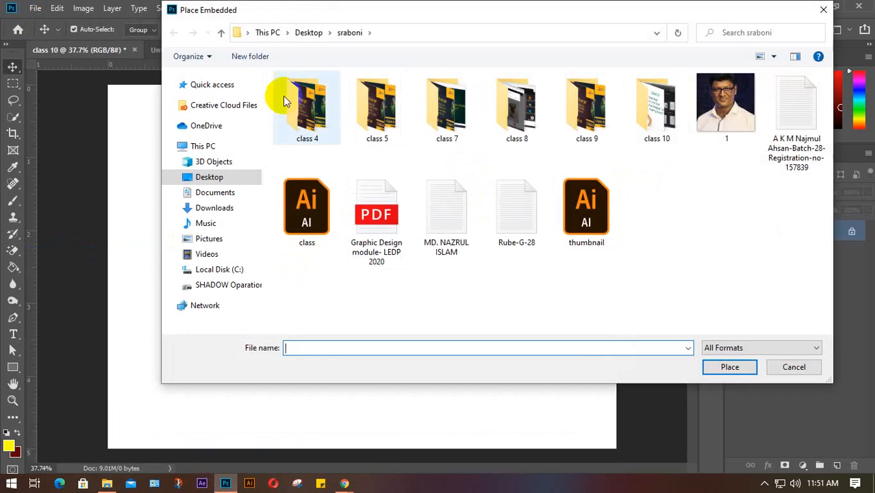
{"action": "left_click", "coordinate": [308, 33]}
{"action": "left_click", "coordinate": [516, 113]}
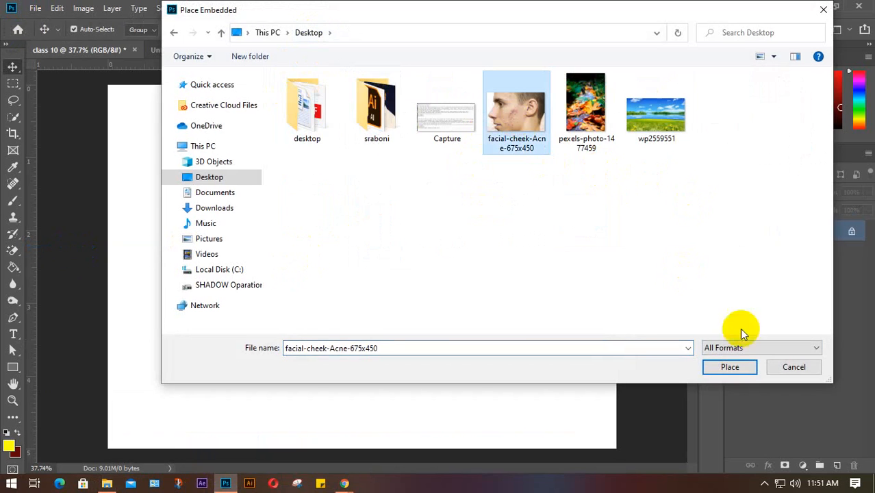
{"action": "left_click", "coordinate": [730, 367]}
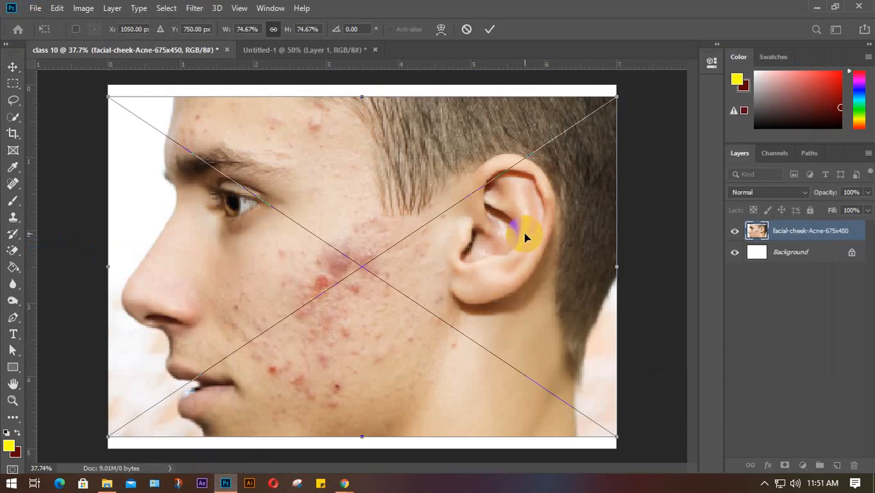
{"action": "key", "text": "Return"}
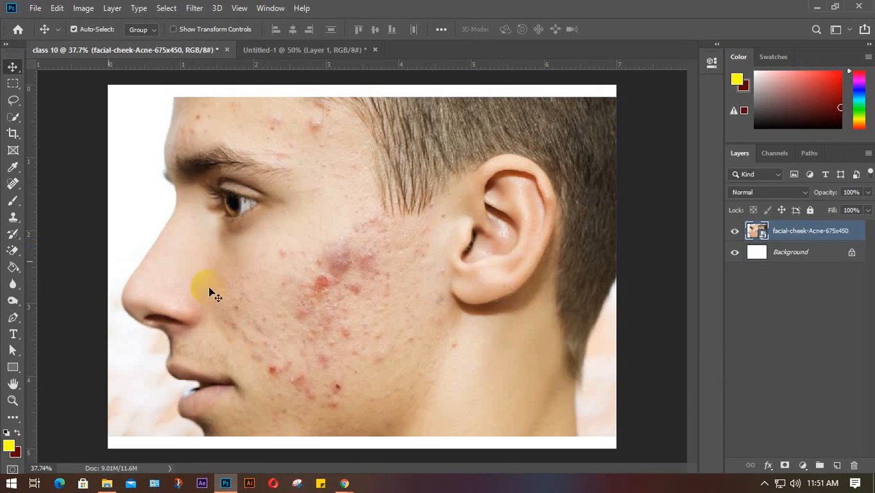
Step: Show the grouped healing tools and try the Spot Healing Brush Tool on the cheek acne, declining to rasterize the smart object
{"action": "mouse_move", "coordinate": [11, 186]}
{"action": "left_mouse_down"}
{"action": "mouse_move", "coordinate": [80, 186]}
{"action": "mouse_move", "coordinate": [57, 236]}
{"action": "left_mouse_up"}
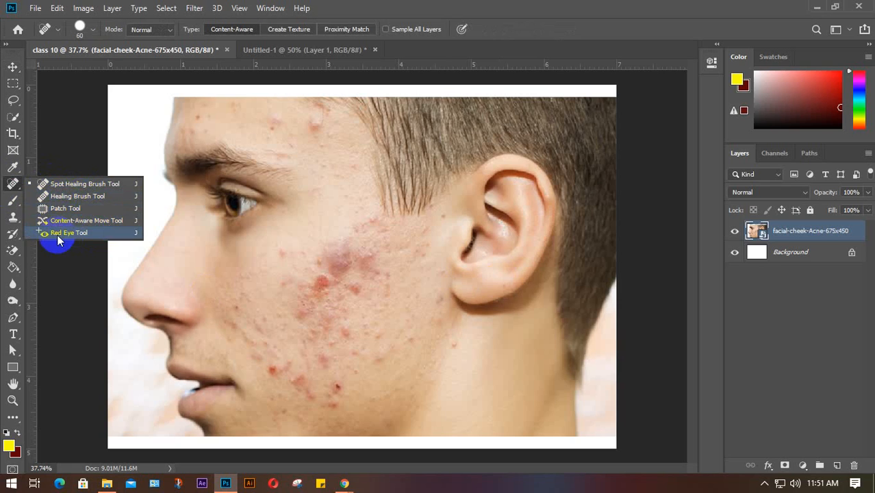
{"action": "mouse_move", "coordinate": [57, 234]}
{"action": "left_mouse_down"}
{"action": "mouse_move", "coordinate": [68, 210]}
{"action": "mouse_move", "coordinate": [63, 195]}
{"action": "mouse_move", "coordinate": [102, 208]}
{"action": "mouse_move", "coordinate": [82, 197]}
{"action": "left_mouse_up"}
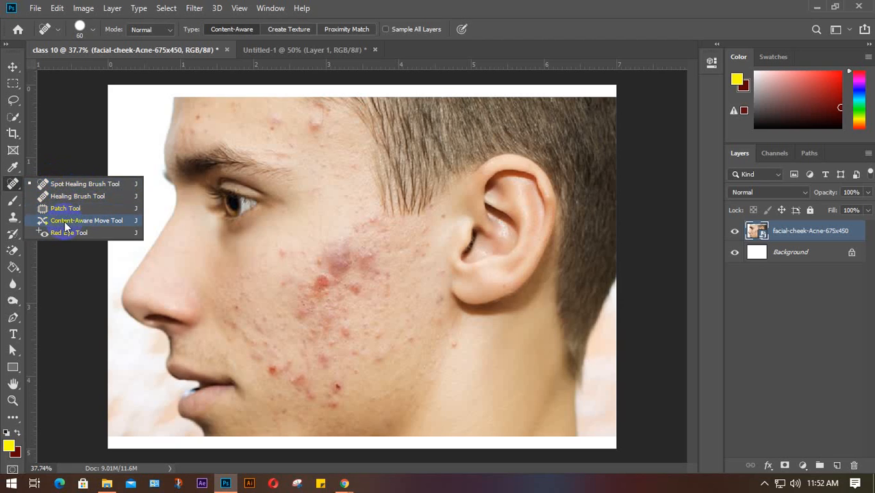
{"action": "left_click", "coordinate": [70, 184]}
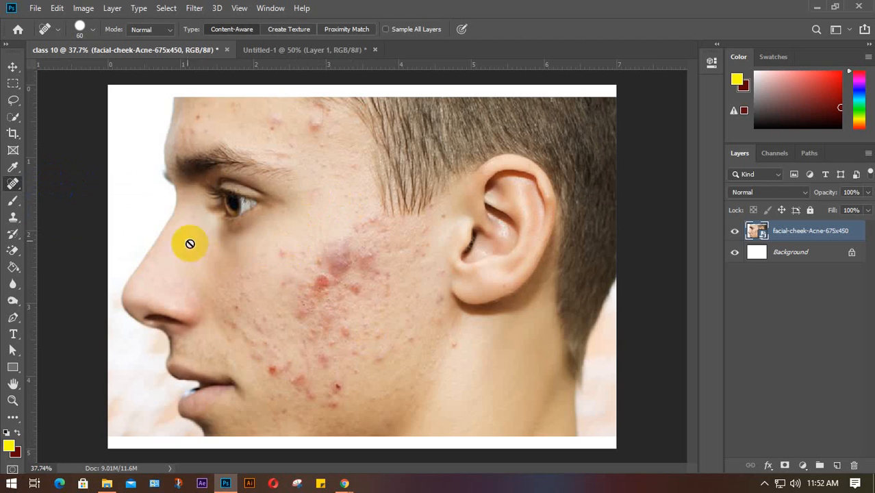
{"action": "left_click", "coordinate": [307, 275]}
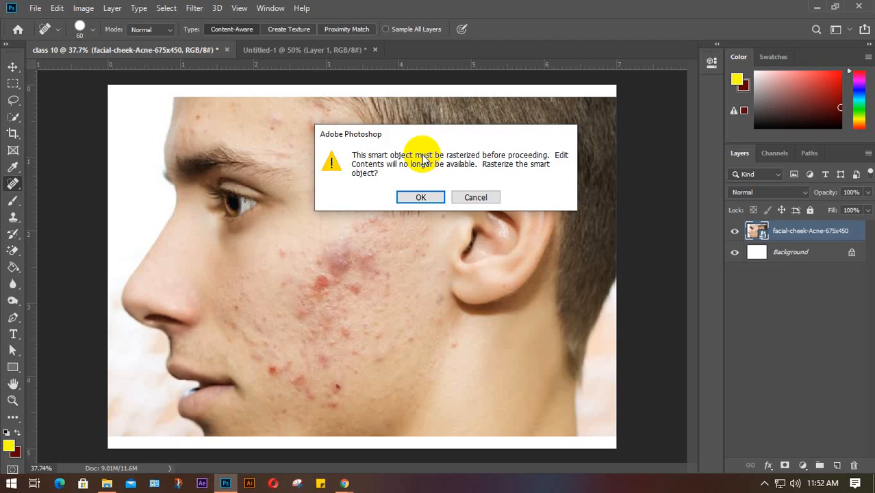
{"action": "left_click", "coordinate": [483, 200]}
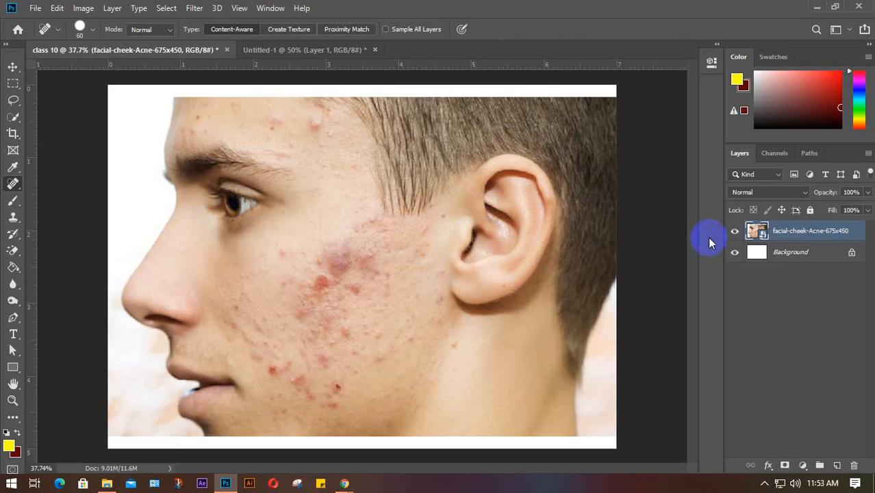
Step: Rasterize the facial-cheek-Acne-675x450 layer and duplicate it three times
{"action": "right_click", "coordinate": [816, 230]}
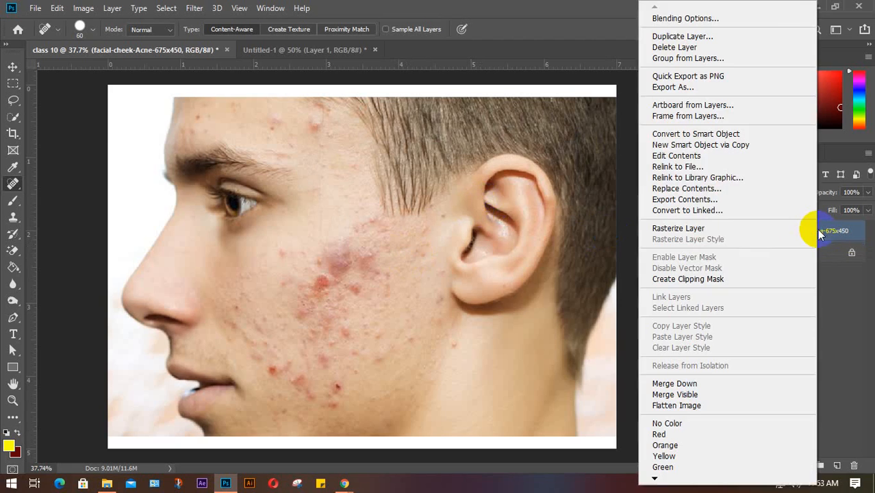
{"action": "left_click", "coordinate": [696, 228]}
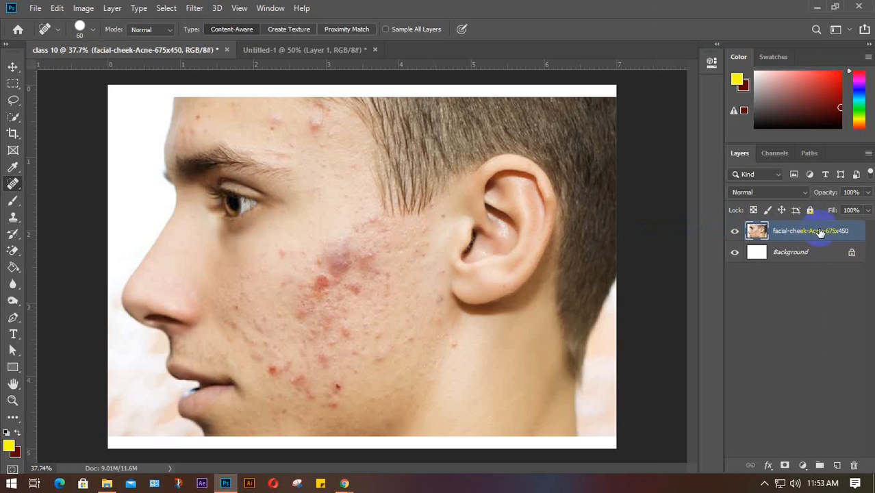
{"action": "key", "text": "ctrl+j"}
{"action": "key", "text": "ctrl+j"}
{"action": "key", "text": "ctrl+j"}
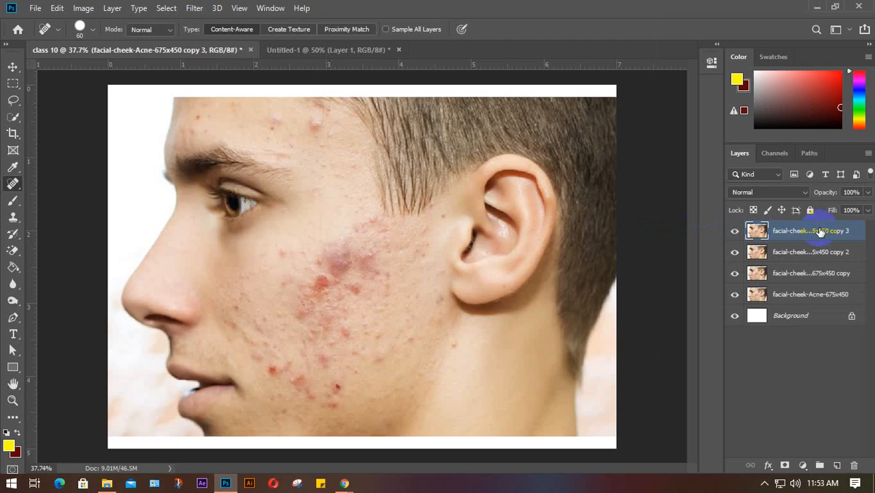
Step: Rename the original face layer "spot healing" and the first copy above it "healing"
{"action": "double_click", "coordinate": [797, 297]}
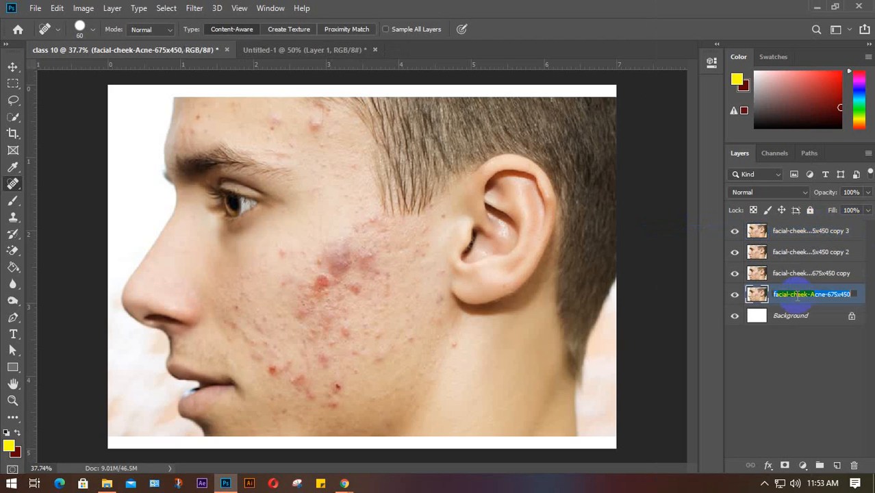
{"action": "type", "text": "spo"}
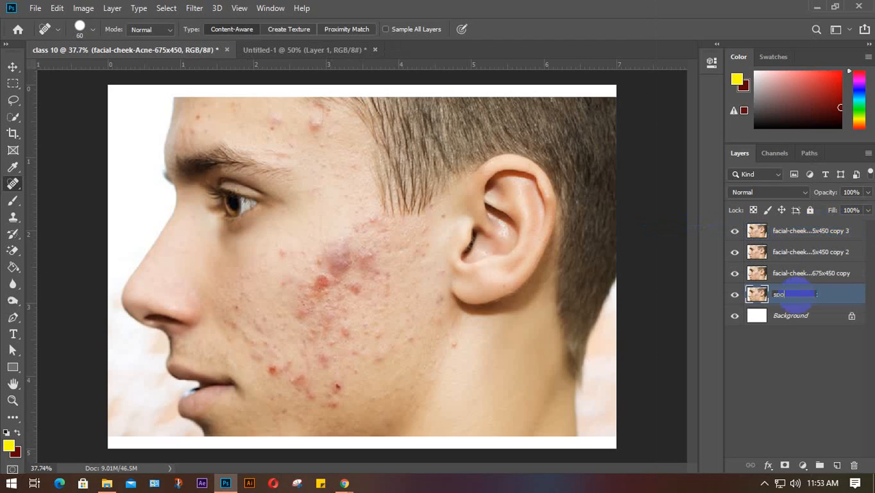
{"action": "type", "text": "t healing"}
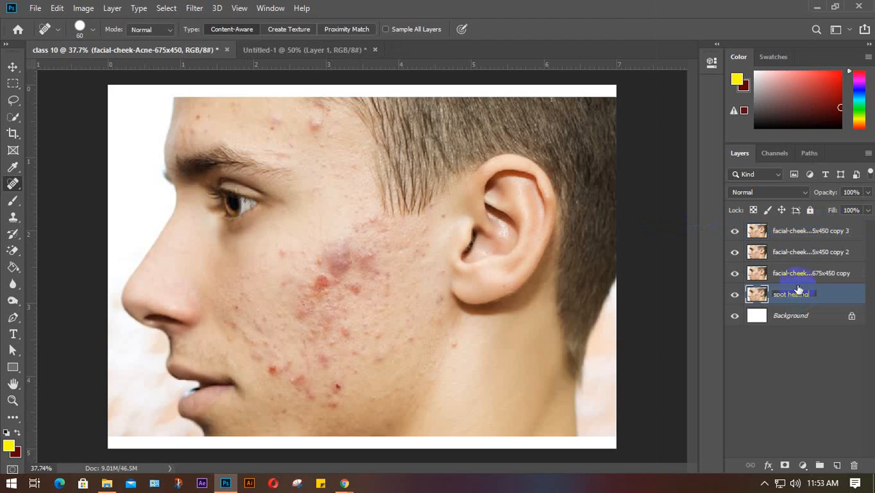
{"action": "key", "text": "Return"}
{"action": "double_click", "coordinate": [798, 273]}
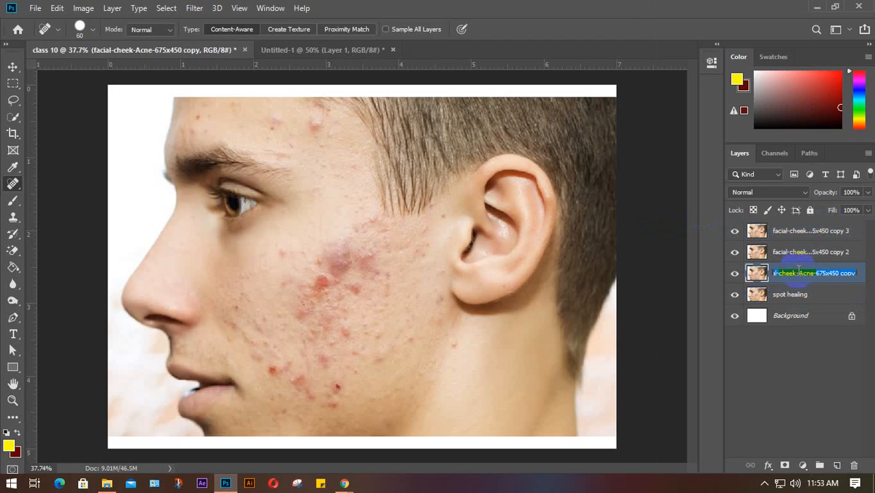
{"action": "type", "text": "healin"}
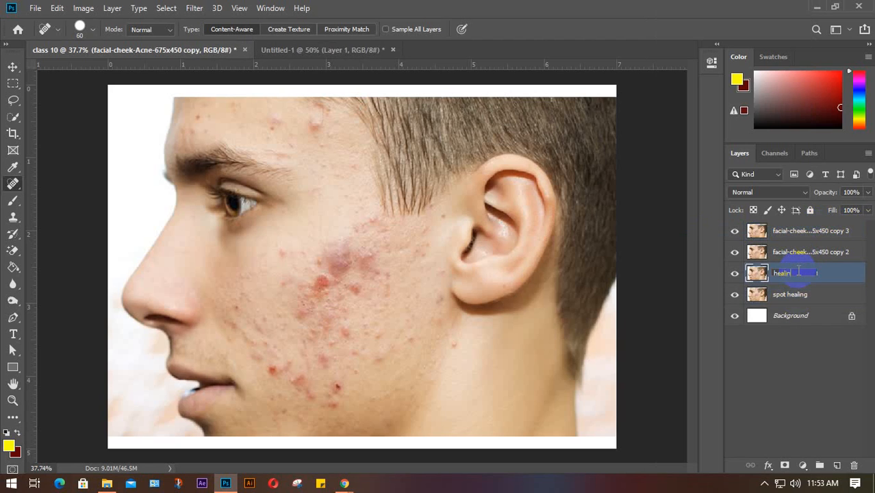
{"action": "type", "text": "g"}
{"action": "key", "text": "Return"}
Step: Rename the second face copy "patch" and the third copy "content"
{"action": "double_click", "coordinate": [789, 252]}
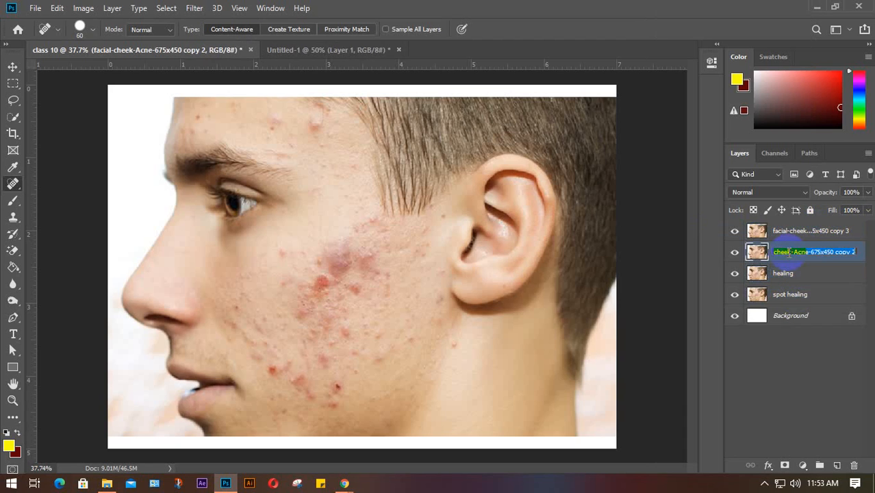
{"action": "type", "text": "patch"}
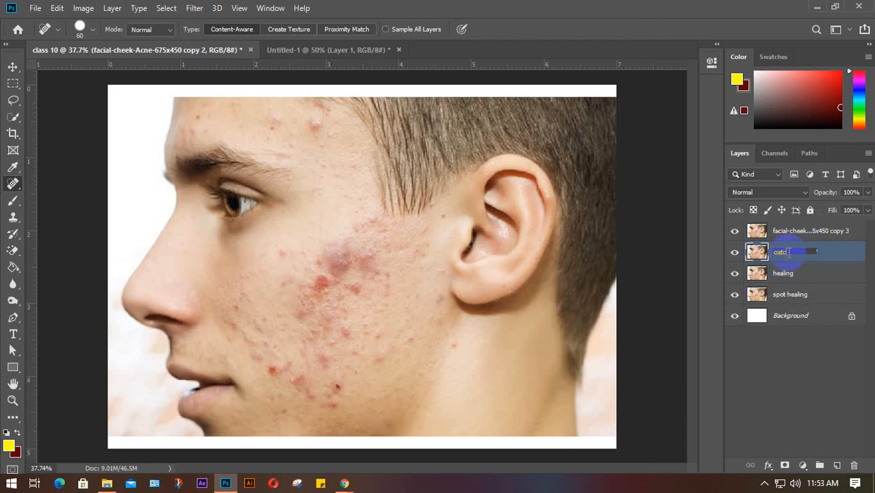
{"action": "double_click", "coordinate": [792, 231]}
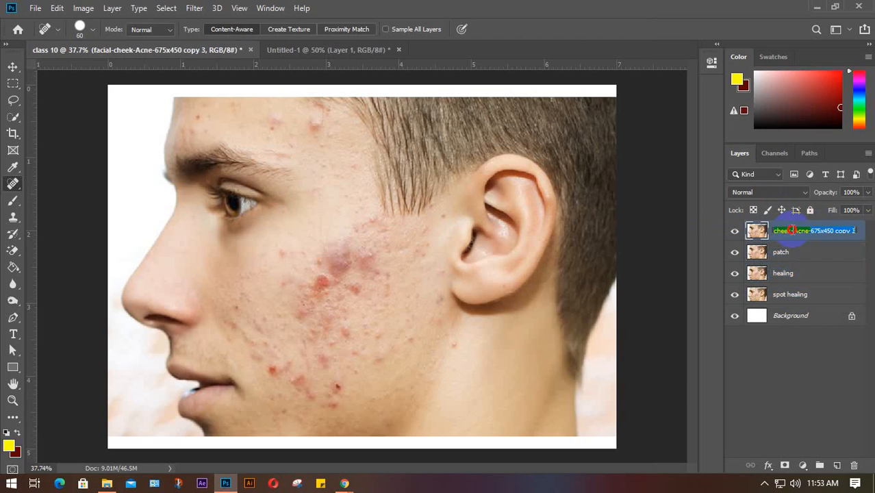
{"action": "type", "text": "content"}
{"action": "key", "text": "Return"}
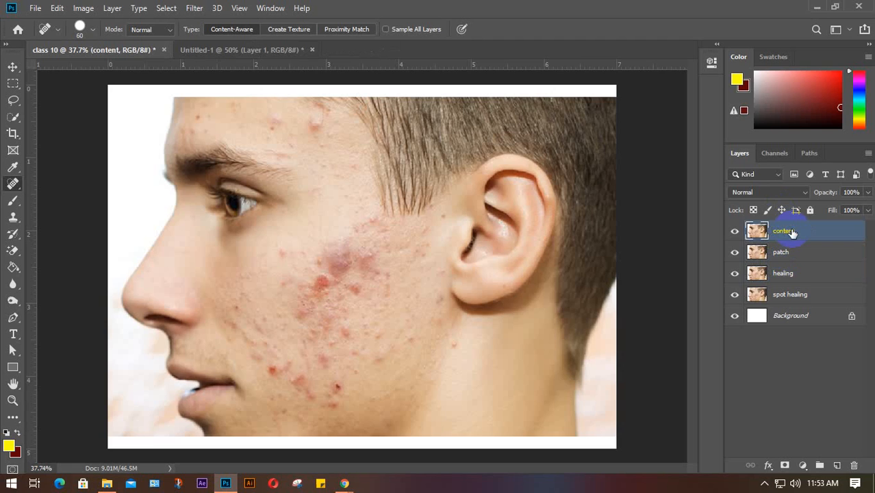
Step: Hide the content, patch and healing layers and select the spot healing layer
{"action": "left_click", "coordinate": [736, 232]}
{"action": "left_click", "coordinate": [736, 252]}
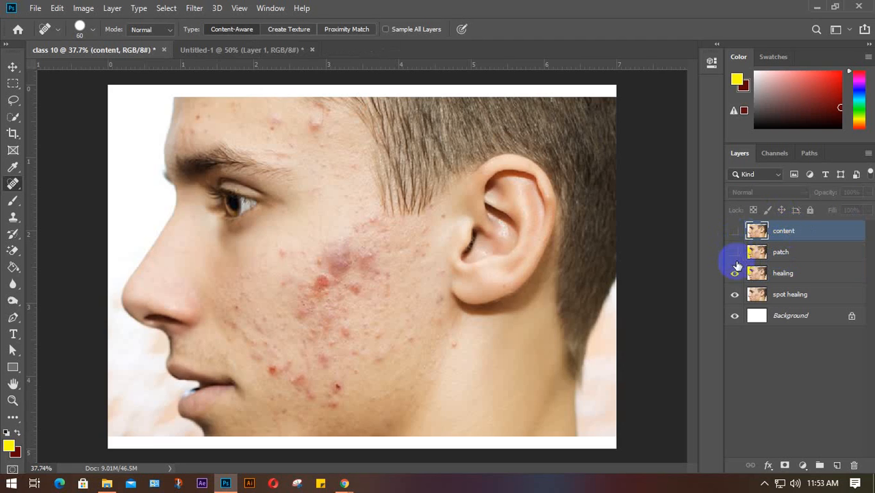
{"action": "left_click", "coordinate": [737, 273]}
{"action": "left_click", "coordinate": [792, 294]}
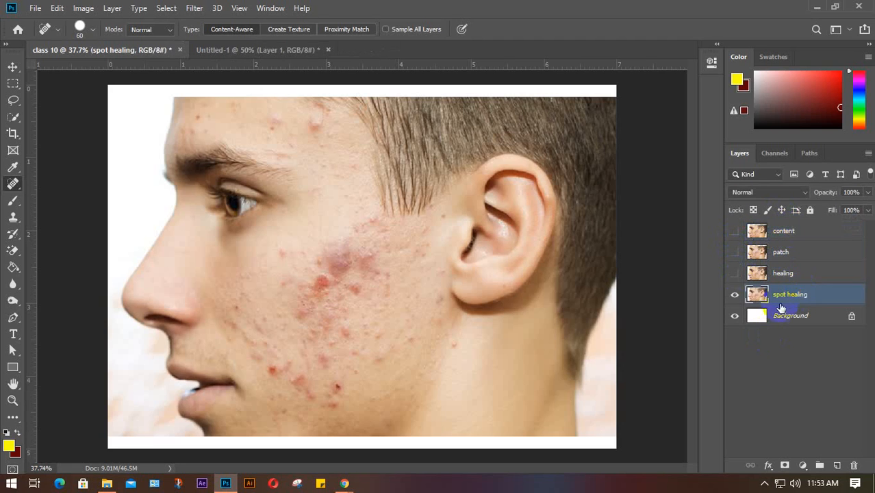
Step: Choose the Spot Healing Brush Tool and enlarge its brush to 700 px
{"action": "right_click", "coordinate": [13, 183]}
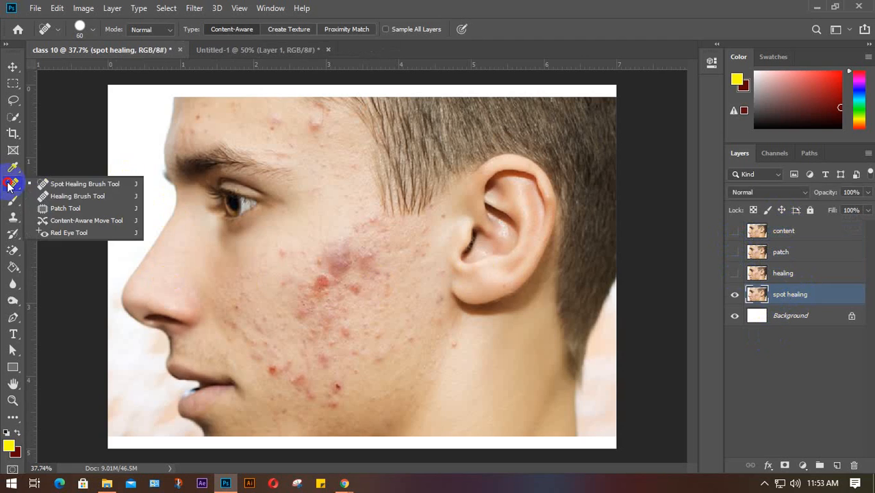
{"action": "left_click", "coordinate": [63, 186]}
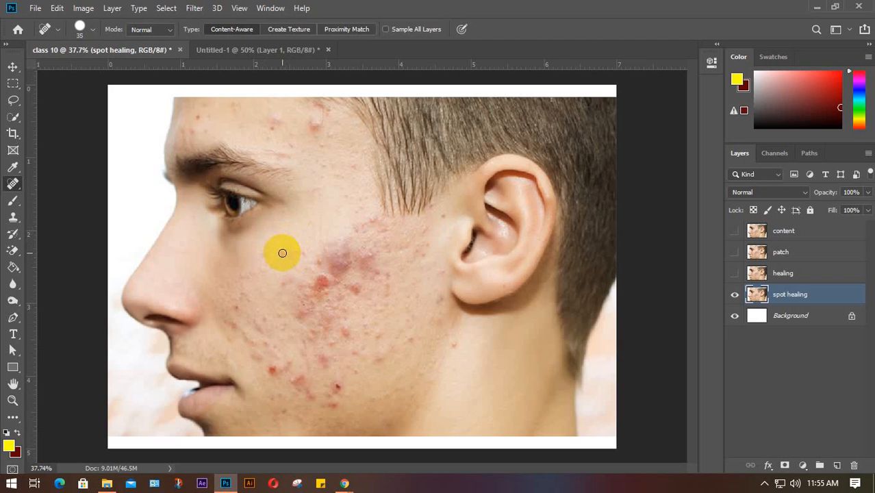
{"action": "key", "text": "bracketright"}
{"action": "key", "text": "bracketright"}
{"action": "key", "text": "bracketright"}
{"action": "key", "text": "bracketright"}
{"action": "key", "text": "bracketright"}
{"action": "key", "text": "bracketleft"}
{"action": "key", "text": "bracketleft"}
{"action": "key", "text": "bracketleft"}
{"action": "key", "text": "bracketleft"}
{"action": "key", "text": "bracketright"}
{"action": "key", "text": "bracketright"}
{"action": "key", "text": "bracketright"}
{"action": "key", "text": "bracketright"}
{"action": "key", "text": "bracketright"}
{"action": "key", "text": "bracketright"}
{"action": "key", "text": "bracketright"}
{"action": "key", "text": "bracketright"}
{"action": "key", "text": "bracketright"}
{"action": "key", "text": "bracketright"}
{"action": "key", "text": "bracketright"}
{"action": "key", "text": "bracketright"}
{"action": "key", "text": "bracketright"}
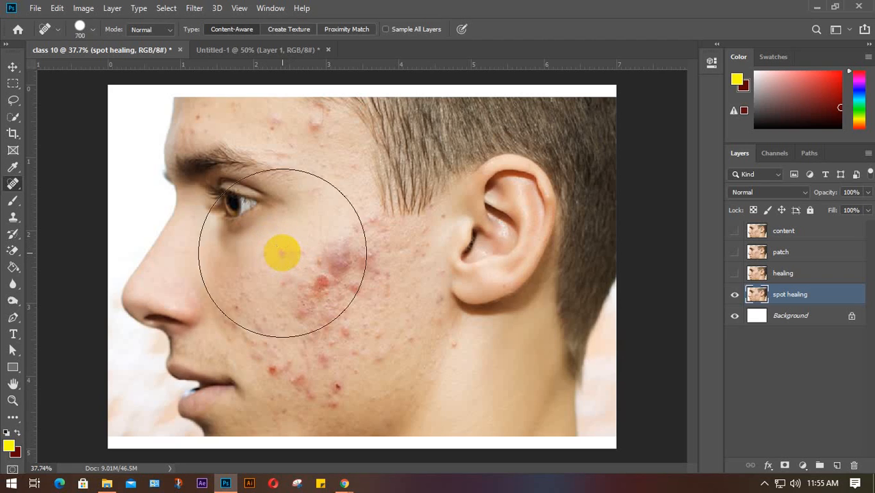
Step: Try healing the cheek area below the eye with a 400 px Spot Healing Brush
{"action": "key", "text": "bracketleft"}
{"action": "key", "text": "bracketleft"}
{"action": "key", "text": "bracketleft"}
{"action": "left_click_drag", "start_coordinate": [282, 253], "coordinate": [282, 253]}
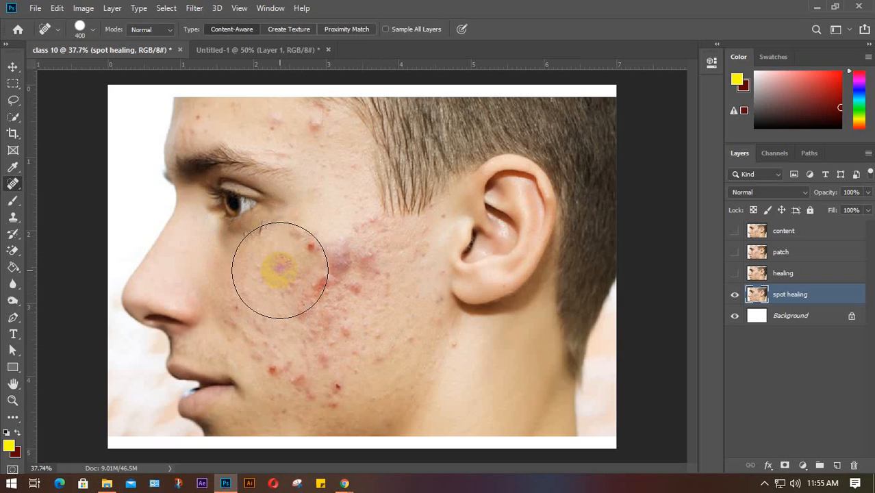
{"action": "left_click", "coordinate": [279, 270]}
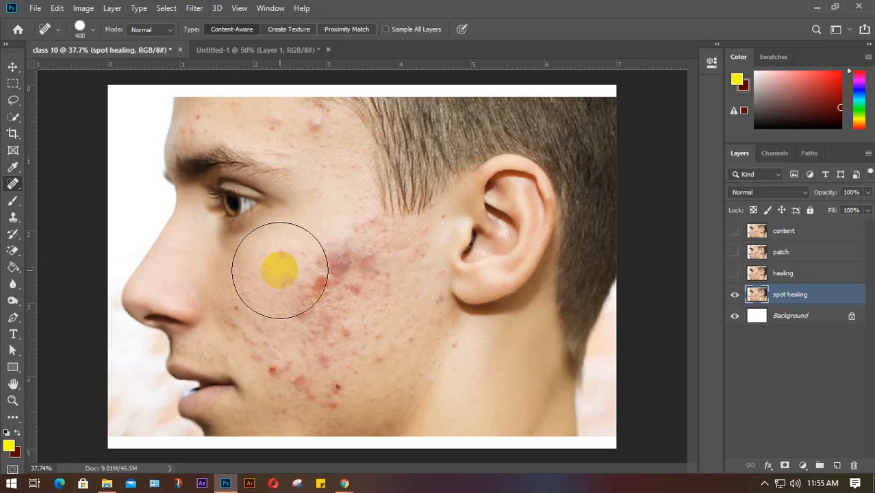
Step: Reduce the Spot Healing Brush to 70 px and heal the small blemishes on the upper cheek below the eye
{"action": "key", "text": "bracketleft"}
{"action": "key", "text": "bracketleft"}
{"action": "key", "text": "bracketleft"}
{"action": "key", "text": "bracketleft"}
{"action": "key", "text": "bracketleft"}
{"action": "key", "text": "bracketleft"}
{"action": "key", "text": "bracketleft"}
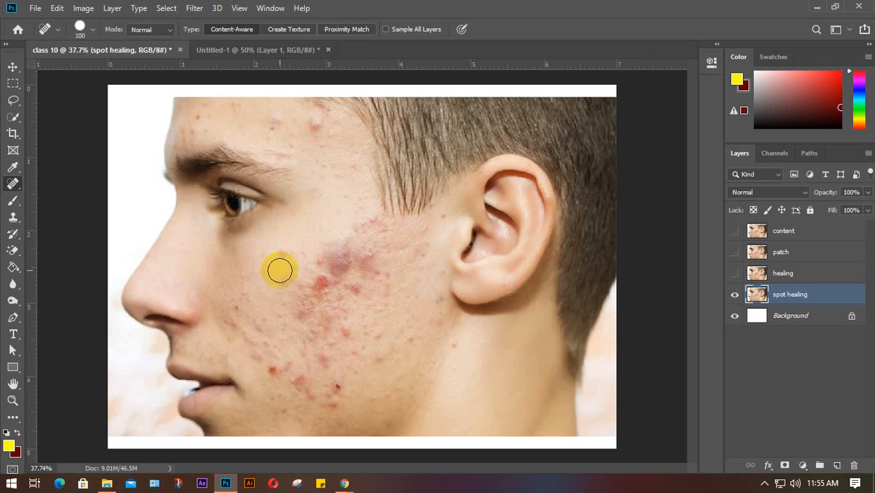
{"action": "key", "text": "bracketleft"}
{"action": "key", "text": "bracketleft"}
{"action": "key", "text": "bracketleft"}
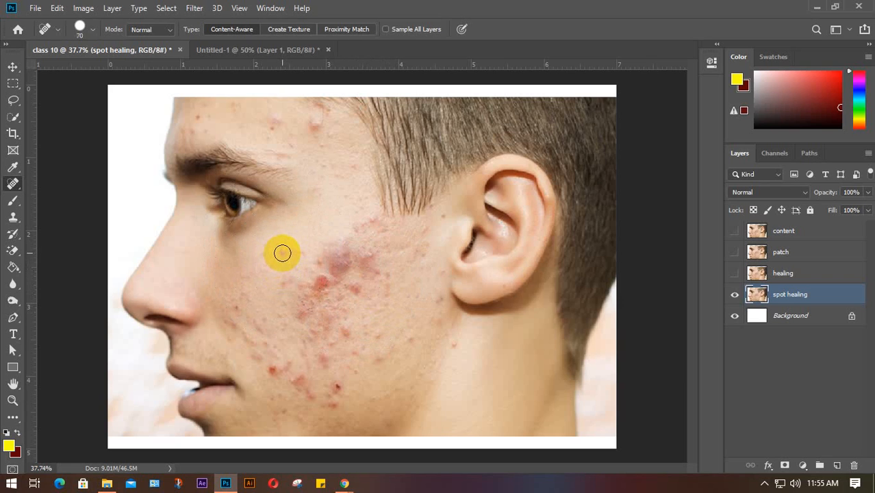
{"action": "left_click", "coordinate": [282, 253]}
{"action": "left_click", "coordinate": [299, 254]}
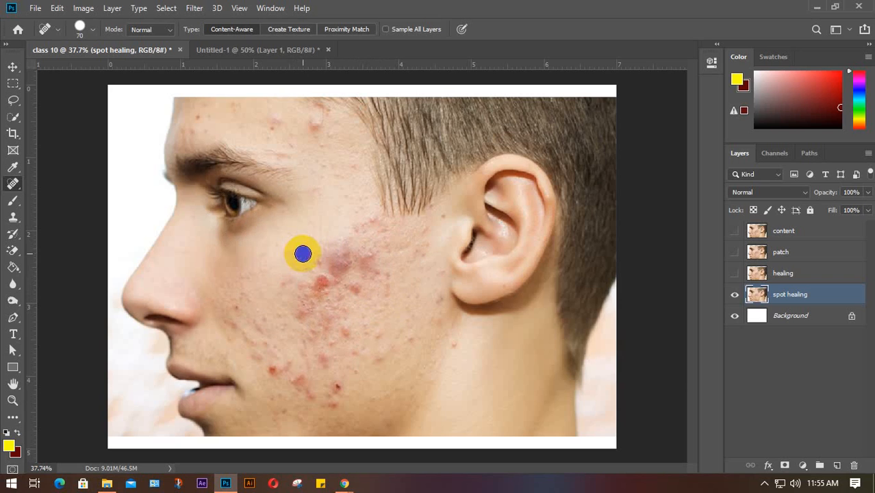
{"action": "left_click", "coordinate": [312, 258]}
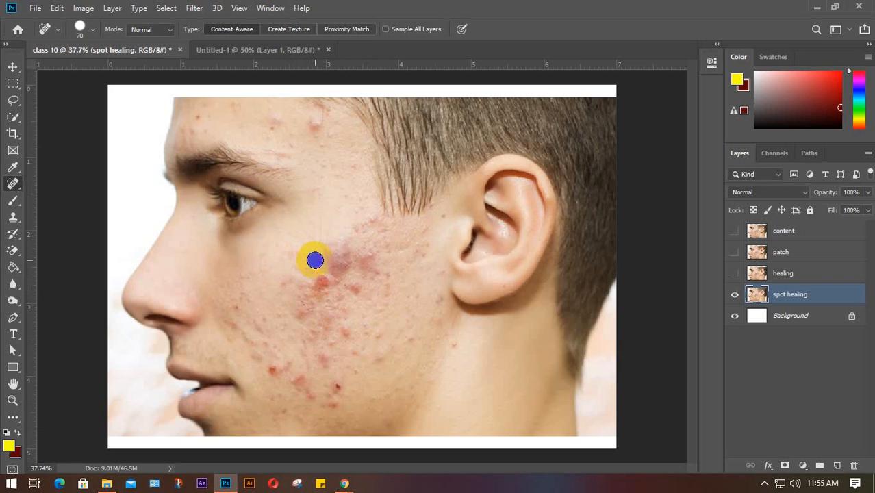
{"action": "left_click", "coordinate": [293, 256]}
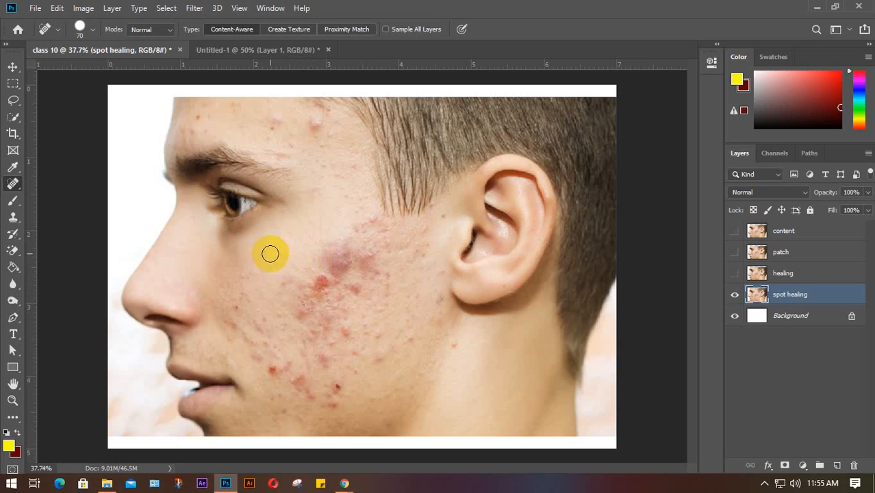
Step: Heal the small spots on the inner cheek beside the nose with the 70 px Spot Healing Brush
{"action": "left_click", "coordinate": [250, 269]}
{"action": "left_click", "coordinate": [262, 268]}
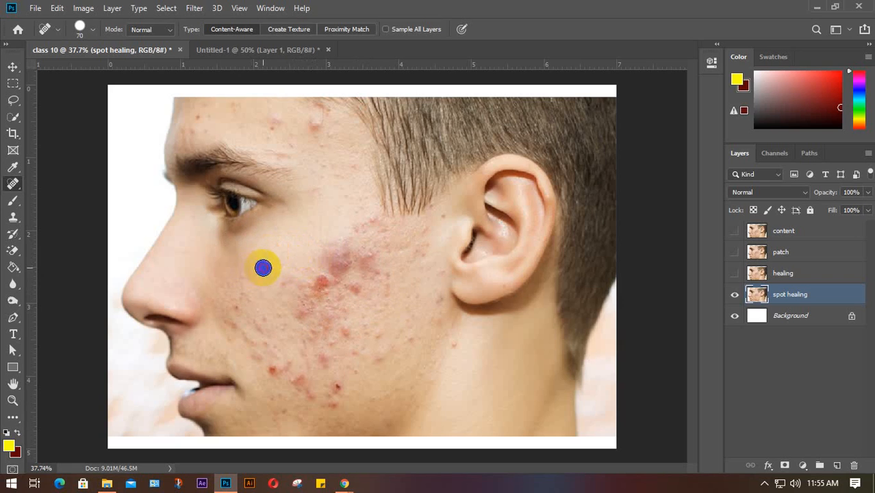
{"action": "left_click", "coordinate": [242, 276]}
{"action": "left_click", "coordinate": [234, 281]}
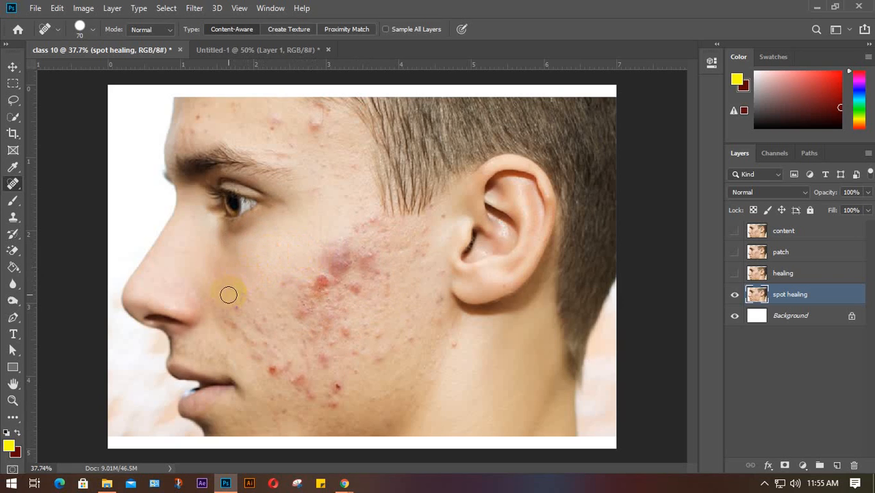
{"action": "left_click", "coordinate": [228, 295]}
{"action": "left_click", "coordinate": [243, 295]}
{"action": "left_click", "coordinate": [249, 300]}
{"action": "left_click", "coordinate": [230, 305]}
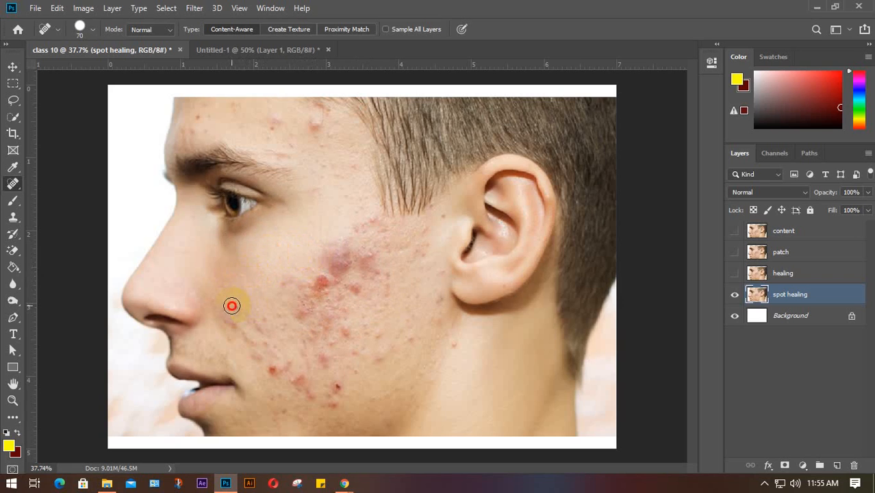
{"action": "left_click", "coordinate": [233, 319]}
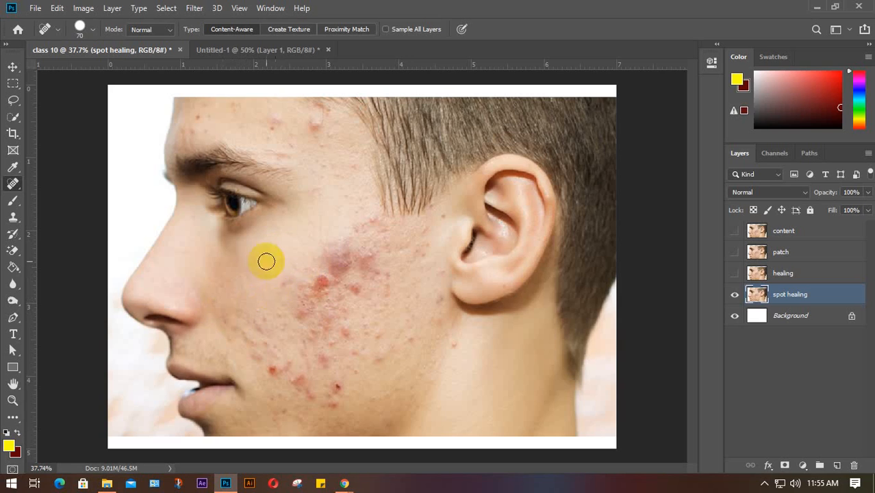
Step: Reselect the Spot Healing Brush Tool and dab the skin below and beside the outer corner of the eye
{"action": "right_click", "coordinate": [6, 187]}
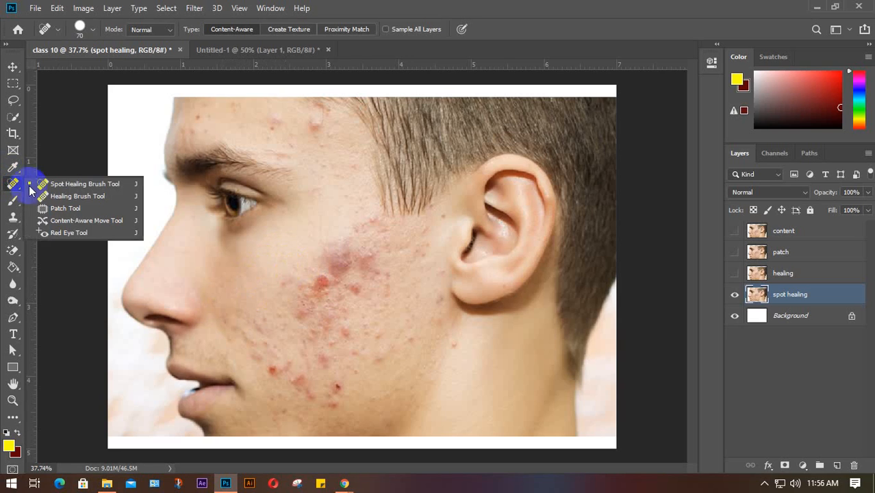
{"action": "left_click", "coordinate": [466, 388]}
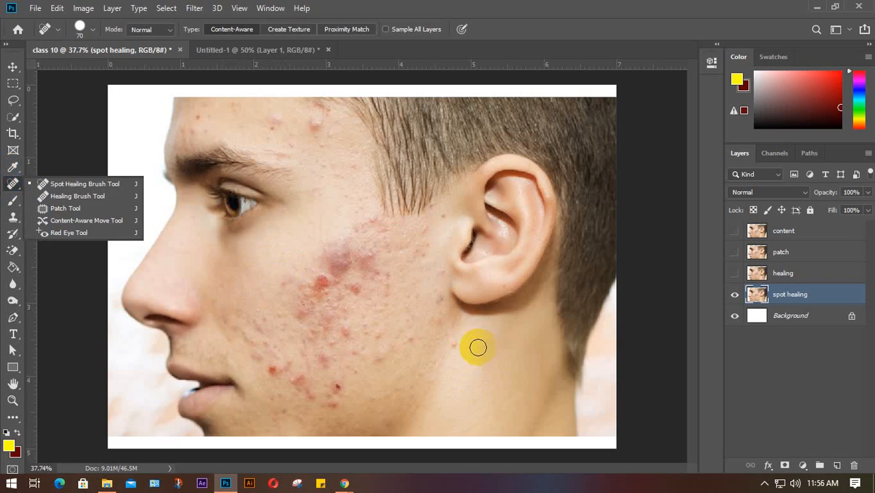
{"action": "left_click", "coordinate": [96, 187]}
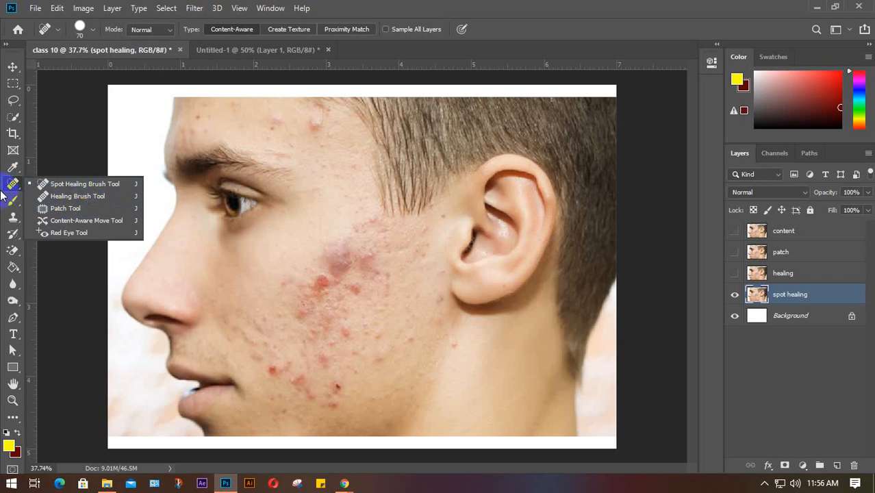
{"action": "left_click", "coordinate": [83, 185]}
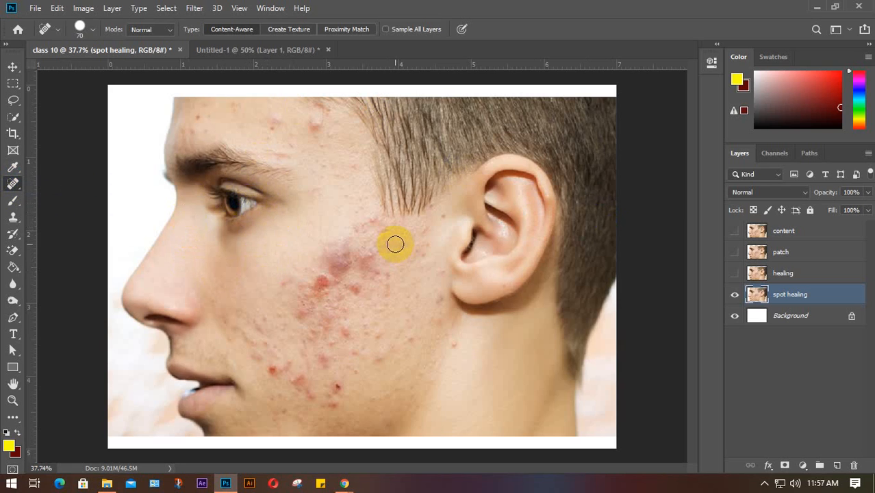
{"action": "left_click", "coordinate": [233, 231]}
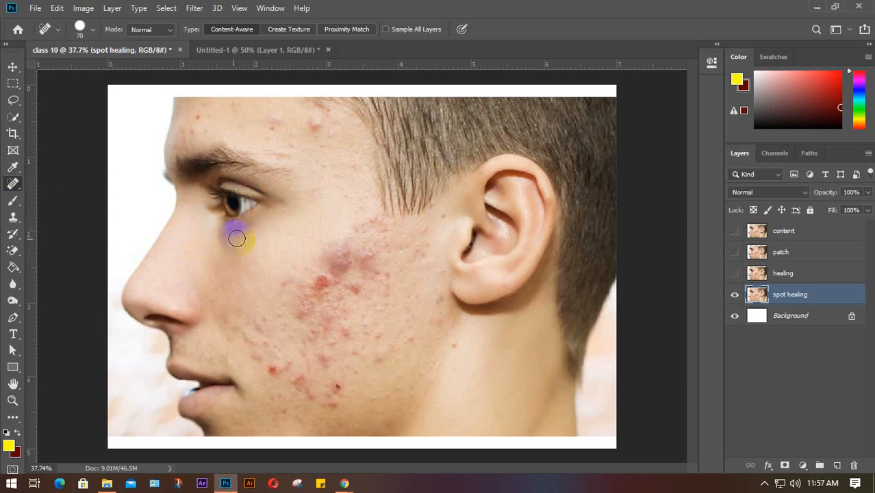
{"action": "left_click", "coordinate": [274, 202]}
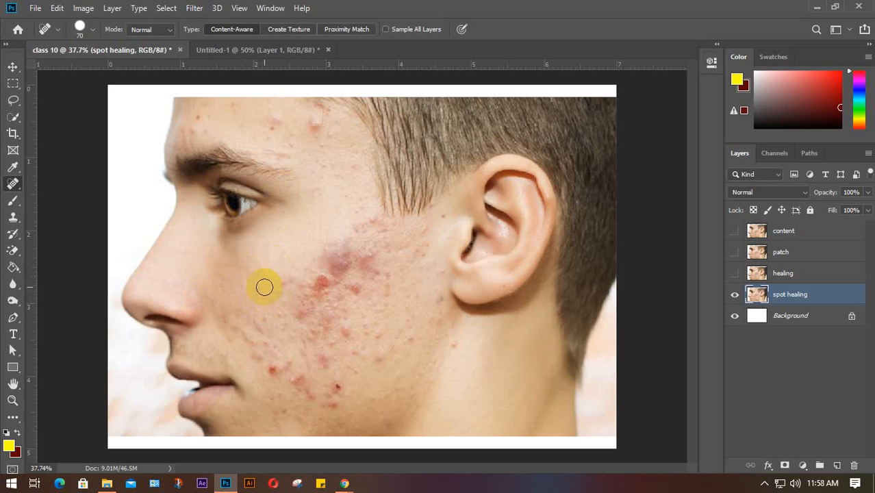
Step: Set the Spot Healing Brush to 100 px and paint a stroke from the lower cheek up through the main acne cluster
{"action": "key", "text": "bracketright"}
{"action": "key", "text": "bracketright"}
{"action": "key", "text": "bracketright"}
{"action": "left_click_drag", "start_coordinate": [291, 367], "coordinate": [370, 231]}
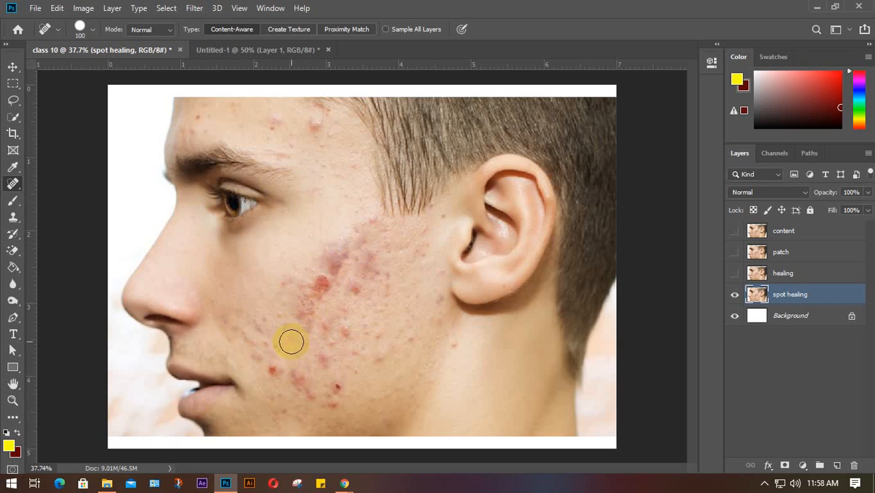
Step: Apply 100 px healing strokes and dabs across the inner cheek, around the nose and at the edge of the acne cluster
{"action": "mouse_move", "coordinate": [294, 340]}
{"action": "left_mouse_down"}
{"action": "mouse_move", "coordinate": [211, 293]}
{"action": "mouse_move", "coordinate": [247, 211]}
{"action": "mouse_move", "coordinate": [175, 198]}
{"action": "left_mouse_up"}
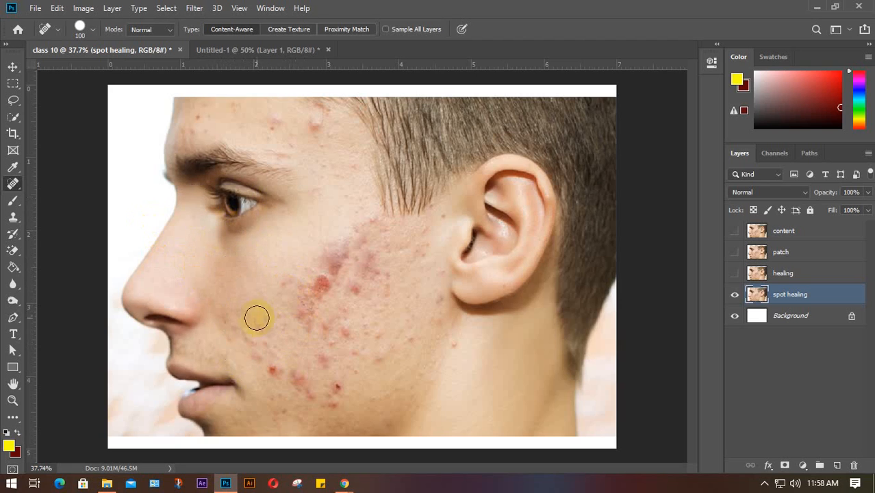
{"action": "mouse_move", "coordinate": [197, 328]}
{"action": "left_mouse_down"}
{"action": "mouse_move", "coordinate": [203, 308]}
{"action": "mouse_move", "coordinate": [194, 289]}
{"action": "mouse_move", "coordinate": [154, 264]}
{"action": "mouse_move", "coordinate": [152, 236]}
{"action": "left_mouse_up"}
{"action": "left_click", "coordinate": [193, 332]}
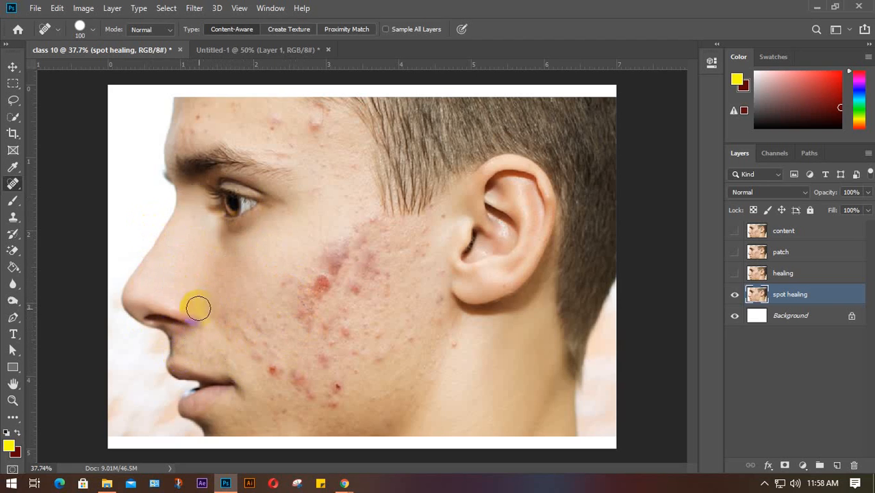
{"action": "left_click", "coordinate": [225, 340]}
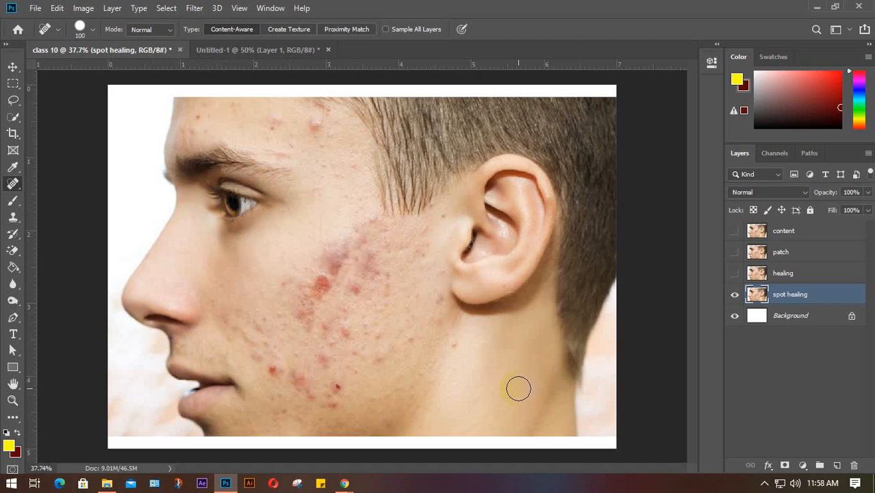
{"action": "left_click", "coordinate": [306, 262]}
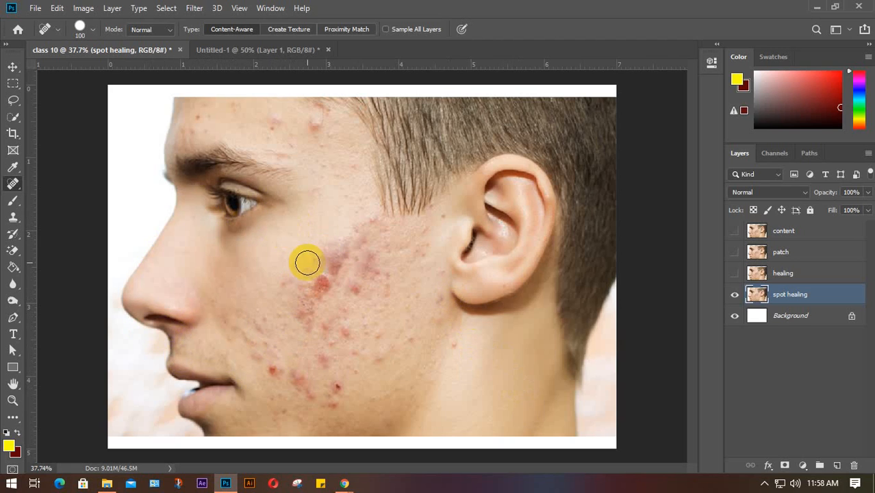
Step: Switch to the Meet window, unmute the microphone and return to Photoshop
{"action": "mouse_move", "coordinate": [345, 483]}
{"action": "left_click", "coordinate": [332, 445]}
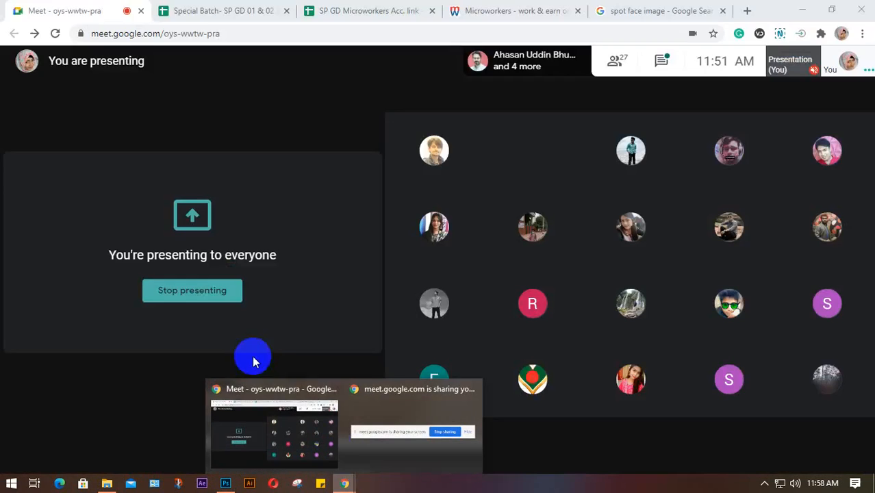
{"action": "left_click", "coordinate": [384, 446]}
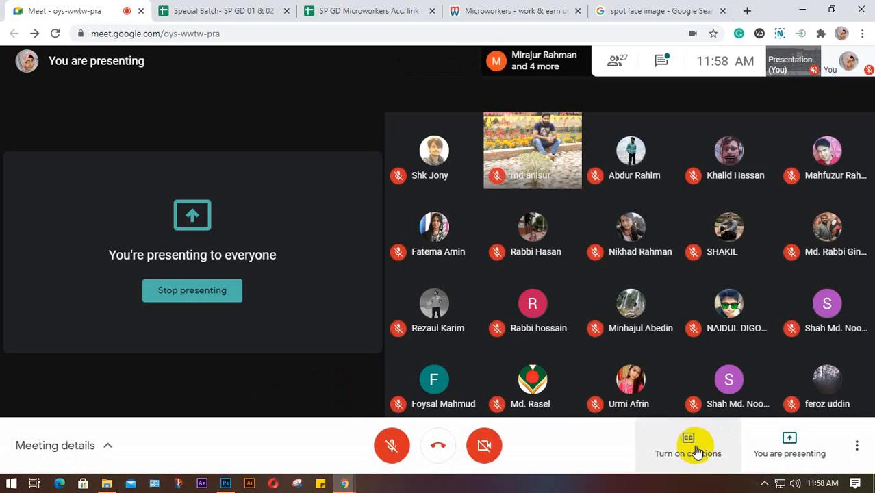
{"action": "left_click", "coordinate": [764, 483]}
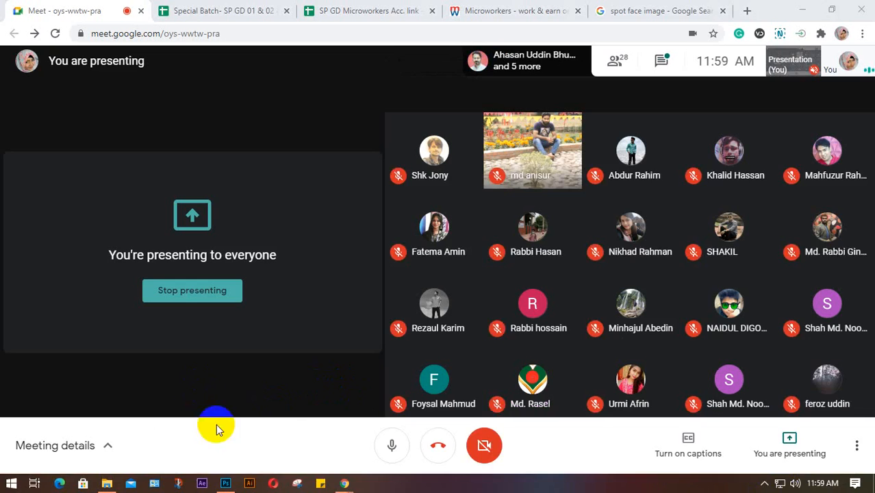
{"action": "left_click", "coordinate": [225, 483]}
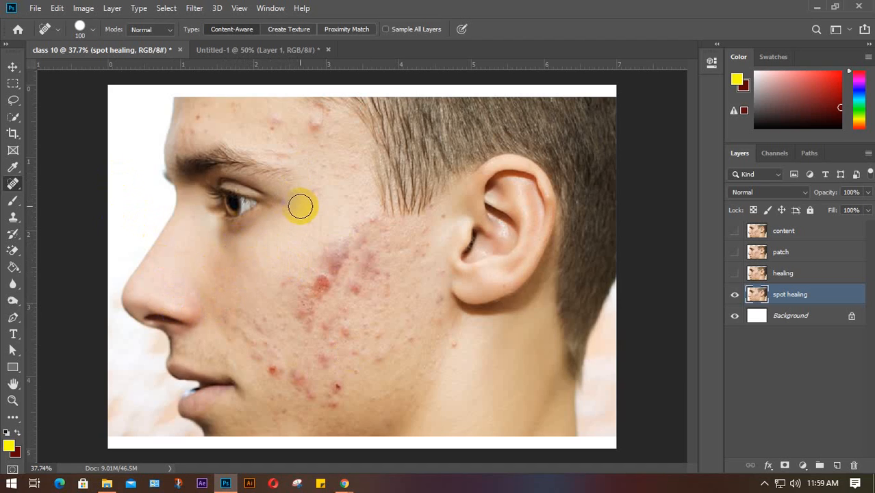
Step: Heal the red spot and smaller blemishes on the lower cheek near the mouth corner with the 100 px Spot Healing Brush
{"action": "left_click", "coordinate": [315, 192]}
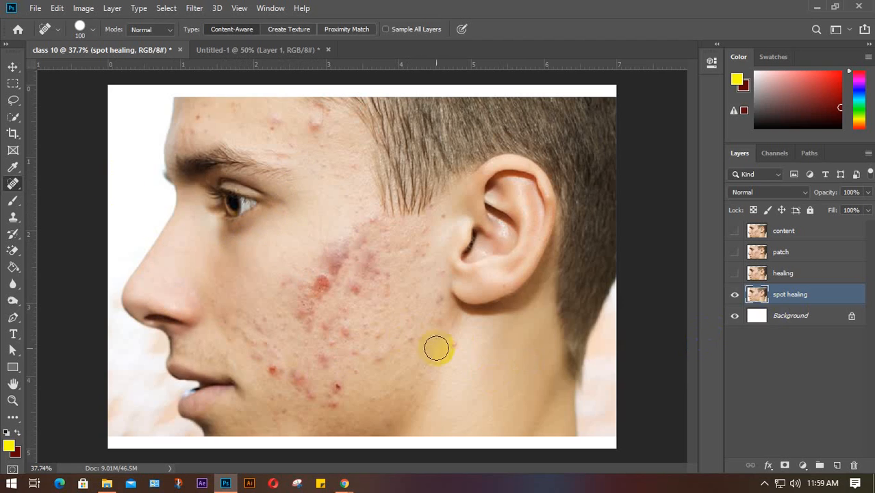
{"action": "left_click", "coordinate": [272, 370]}
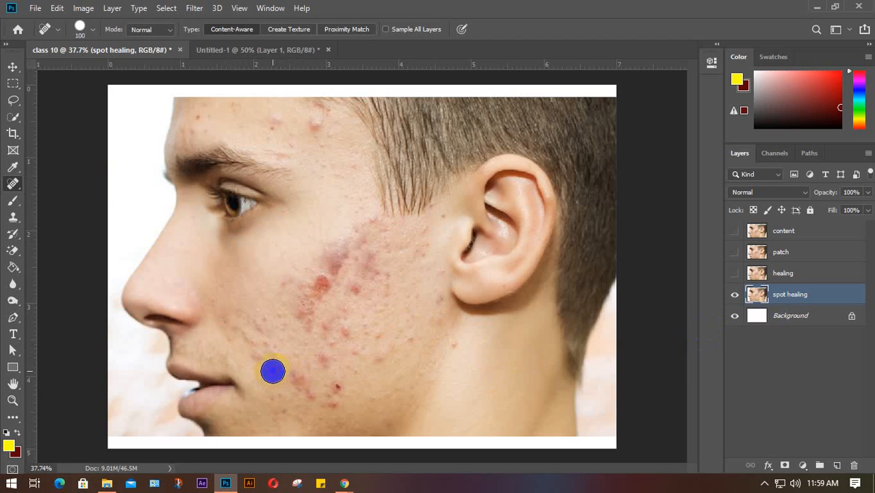
{"action": "left_click", "coordinate": [256, 359]}
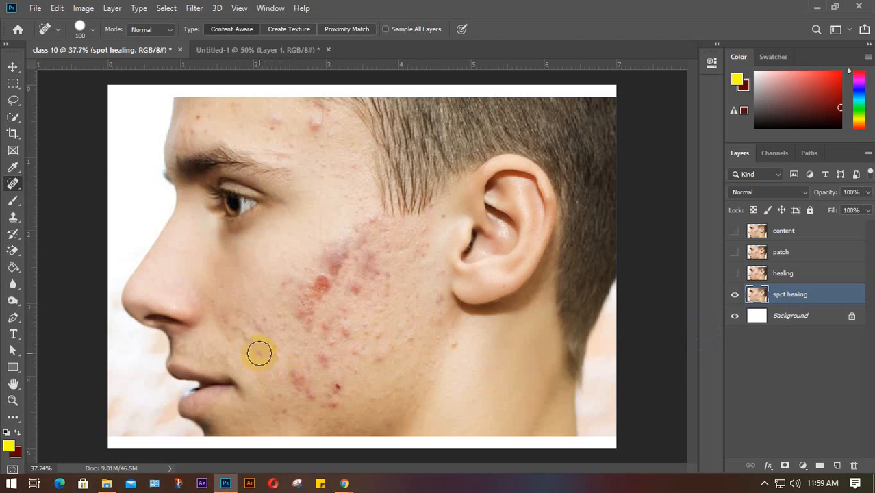
{"action": "left_click", "coordinate": [249, 343]}
{"action": "left_click", "coordinate": [256, 352]}
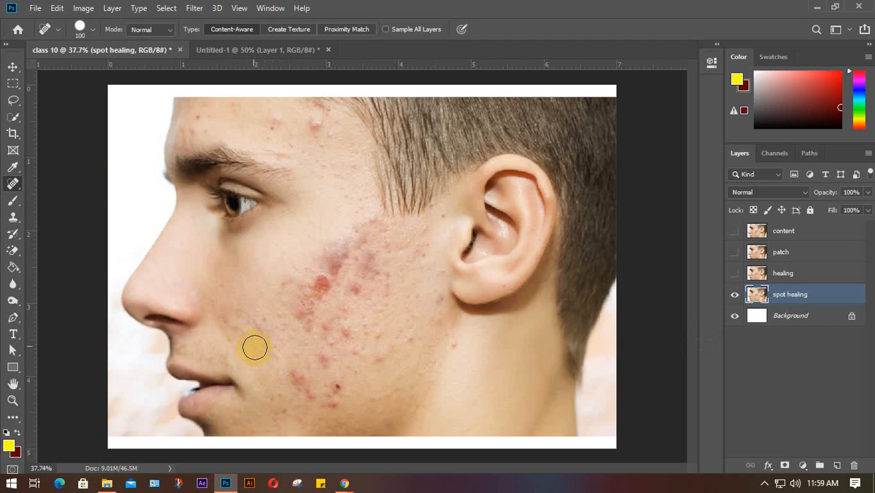
{"action": "left_click", "coordinate": [252, 345]}
{"action": "left_click", "coordinate": [275, 350]}
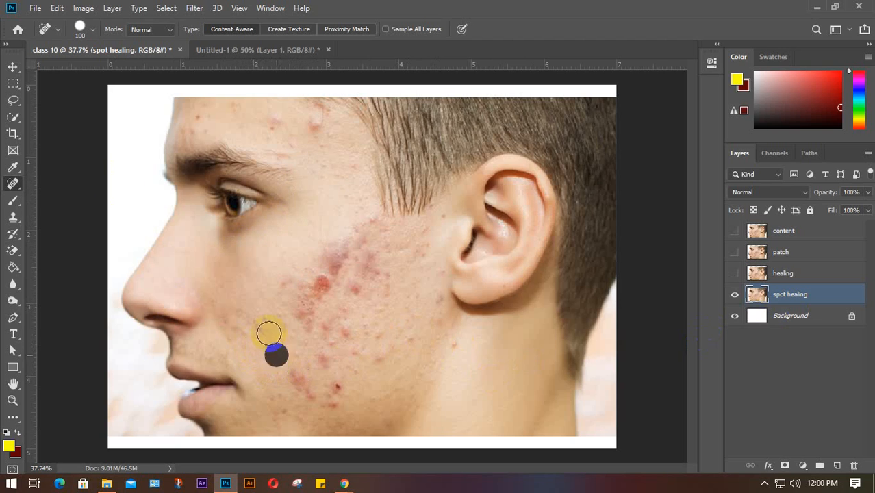
{"action": "left_click", "coordinate": [267, 333]}
{"action": "left_click", "coordinate": [258, 325]}
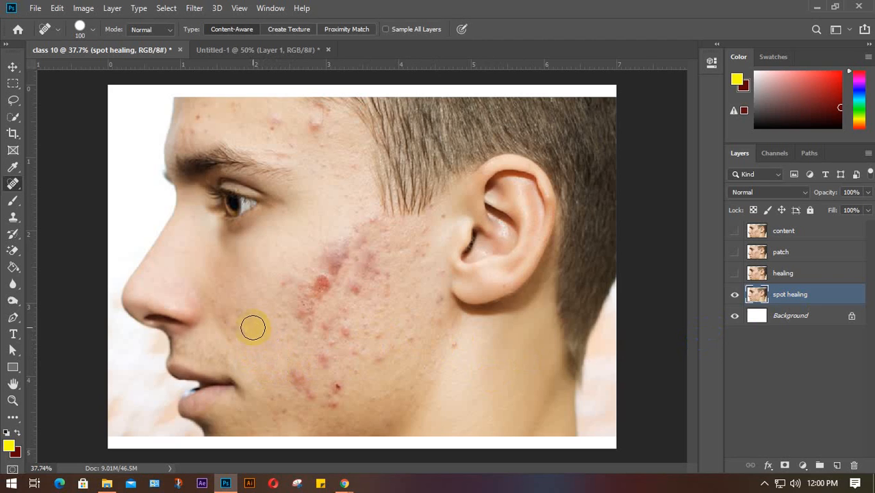
Step: Heal the small blemishes on the inner cheek beside the nose and below the eye, reducing the Spot Healing Brush to 80 px
{"action": "left_click", "coordinate": [239, 329]}
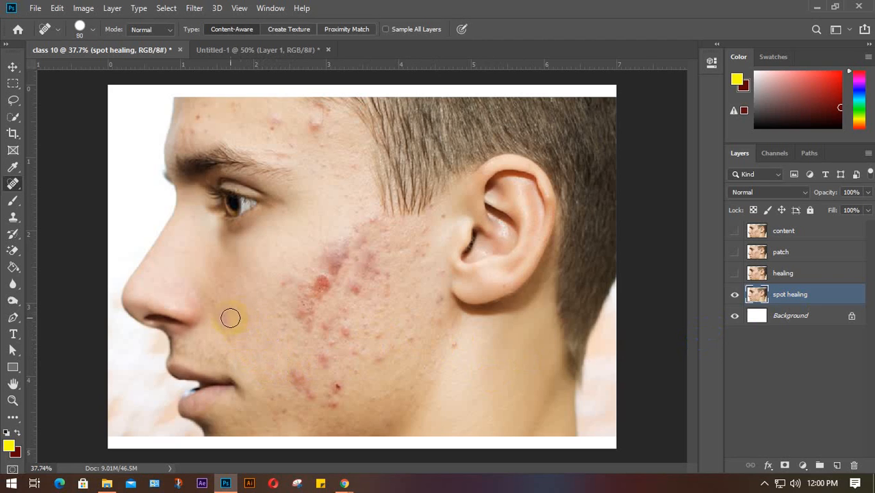
{"action": "left_click", "coordinate": [229, 318]}
{"action": "left_click", "coordinate": [228, 336]}
{"action": "left_click", "coordinate": [256, 312]}
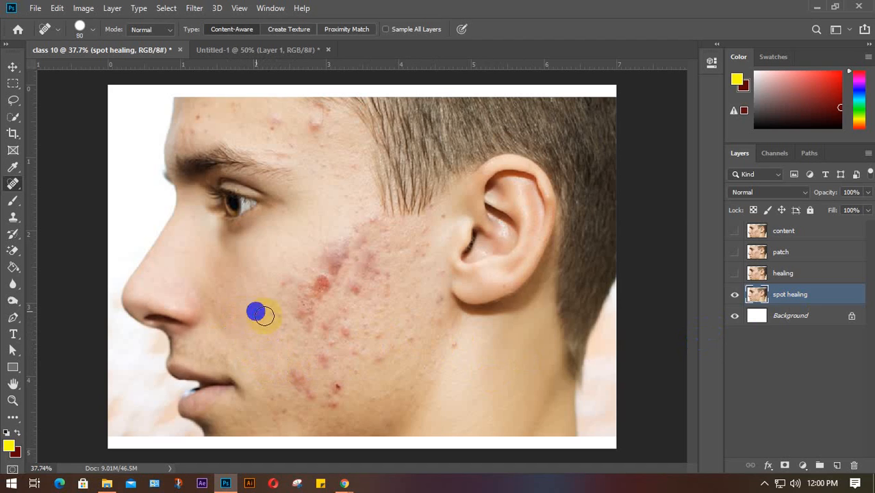
{"action": "left_click", "coordinate": [293, 267]}
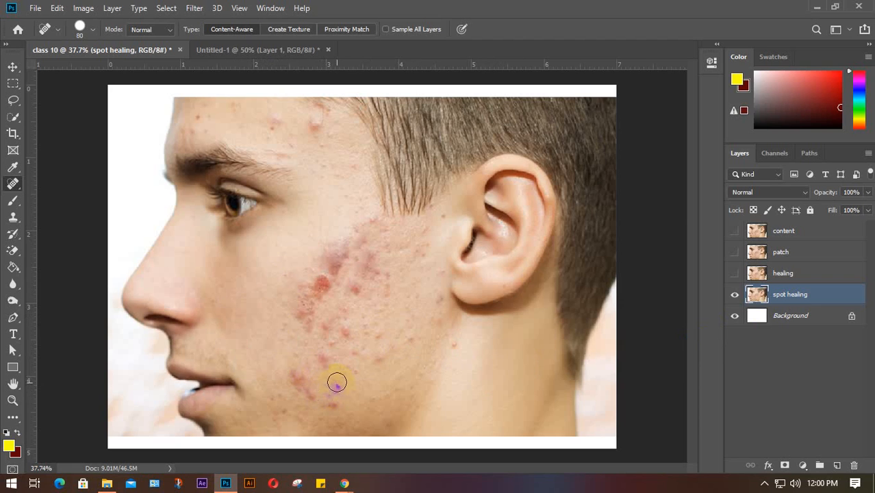
Step: Heal the dark red spot and the red patches on the lower cheek near the jaw, enlarging the brush to 100 px
{"action": "left_click_drag", "start_coordinate": [342, 393], "coordinate": [339, 399]}
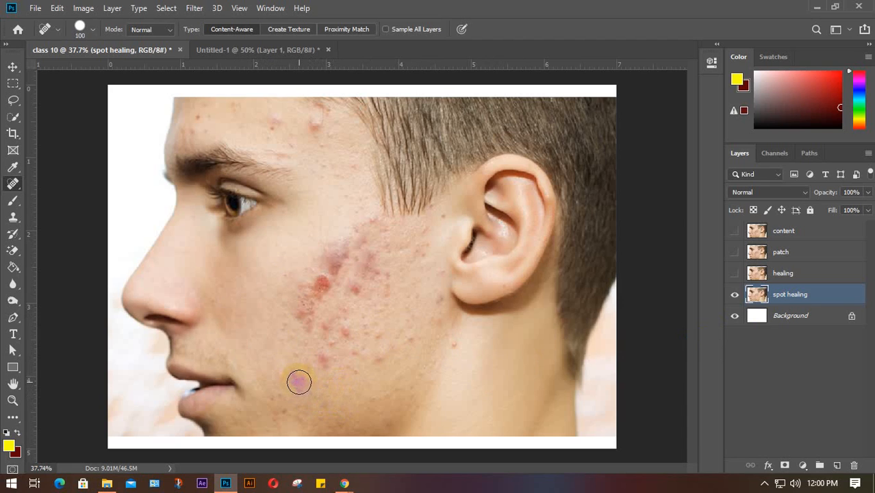
{"action": "left_click", "coordinate": [298, 382]}
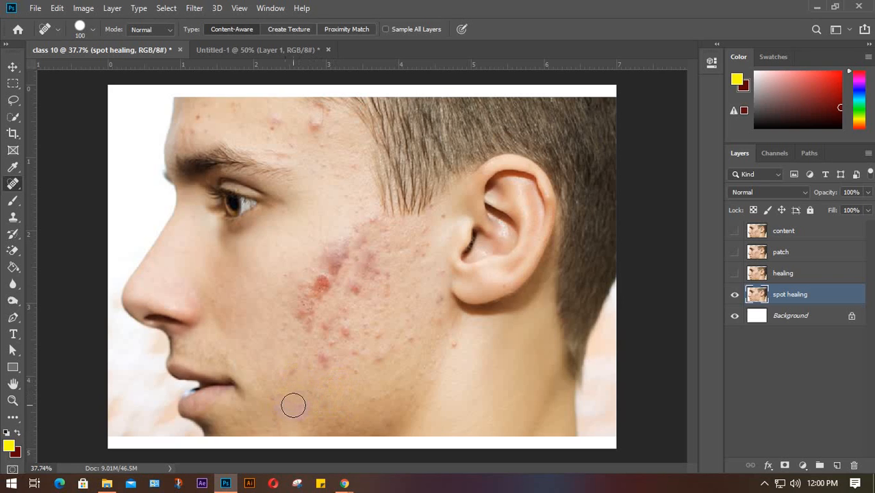
{"action": "mouse_move", "coordinate": [293, 404]}
{"action": "left_mouse_down"}
{"action": "mouse_move", "coordinate": [309, 391]}
{"action": "mouse_move", "coordinate": [302, 363]}
{"action": "left_mouse_up"}
{"action": "left_click", "coordinate": [318, 359]}
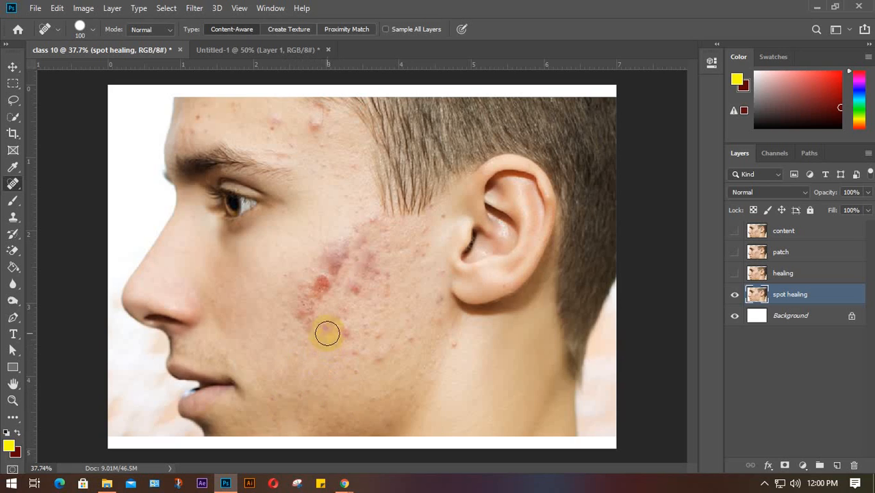
Step: Paint 100 px healing strokes and dabs over the red spots across the middle and outer cheek
{"action": "left_click_drag", "start_coordinate": [326, 330], "coordinate": [347, 328]}
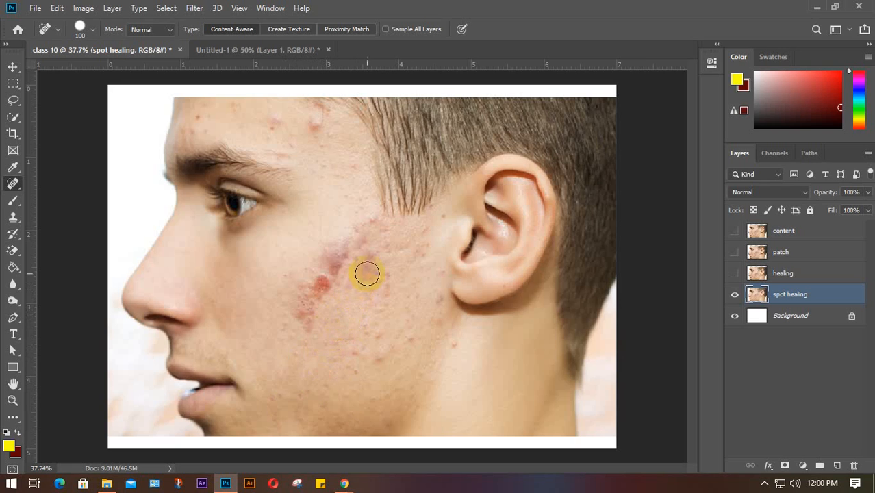
{"action": "mouse_move", "coordinate": [365, 271]}
{"action": "left_mouse_down"}
{"action": "mouse_move", "coordinate": [371, 260]}
{"action": "mouse_move", "coordinate": [353, 288]}
{"action": "mouse_move", "coordinate": [365, 243]}
{"action": "mouse_move", "coordinate": [383, 229]}
{"action": "mouse_move", "coordinate": [388, 250]}
{"action": "mouse_move", "coordinate": [371, 252]}
{"action": "mouse_move", "coordinate": [390, 275]}
{"action": "mouse_move", "coordinate": [369, 286]}
{"action": "mouse_move", "coordinate": [377, 275]}
{"action": "mouse_move", "coordinate": [385, 318]}
{"action": "mouse_move", "coordinate": [357, 335]}
{"action": "left_mouse_up"}
{"action": "left_click", "coordinate": [357, 230]}
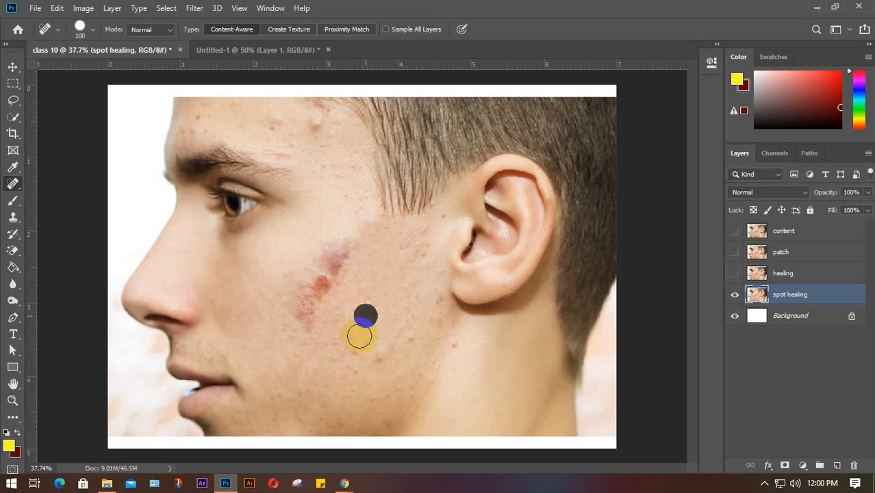
{"action": "left_click", "coordinate": [356, 367]}
{"action": "left_click", "coordinate": [377, 358]}
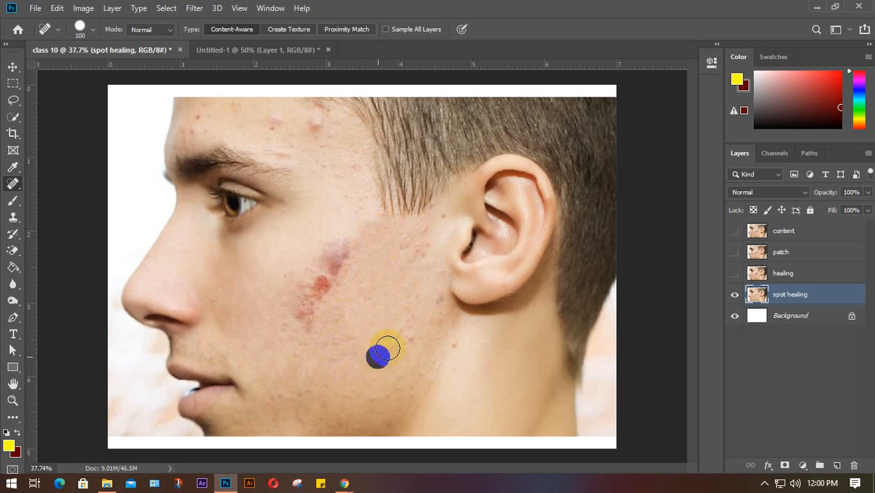
Step: Heal the marks on the jaw below the ear and the blemishes between the ear and the sideburn at 100 px
{"action": "left_click", "coordinate": [448, 345]}
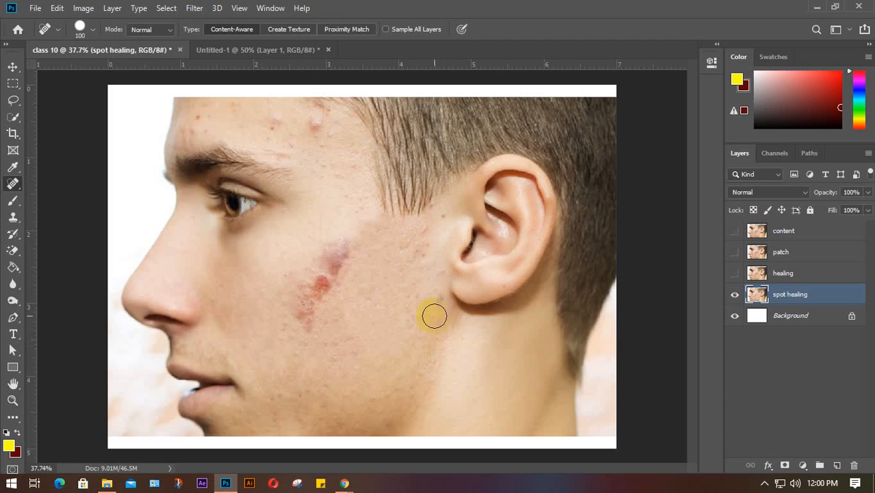
{"action": "left_click", "coordinate": [437, 299]}
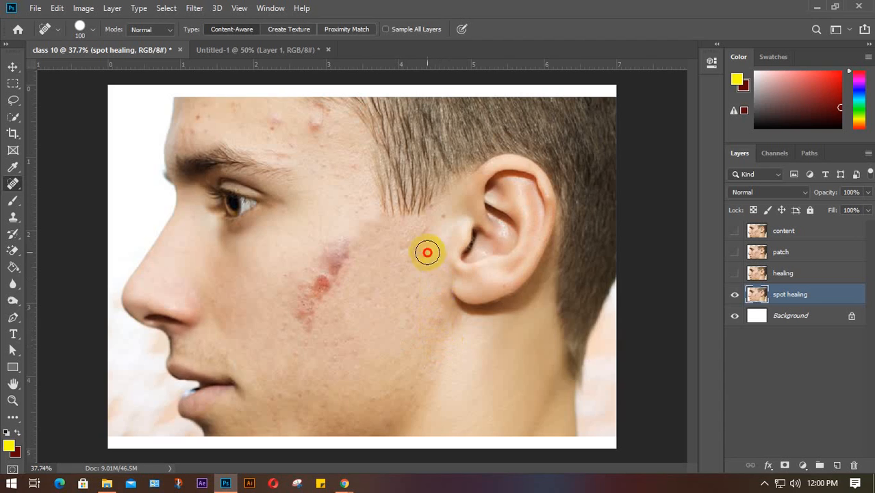
{"action": "left_click", "coordinate": [426, 234]}
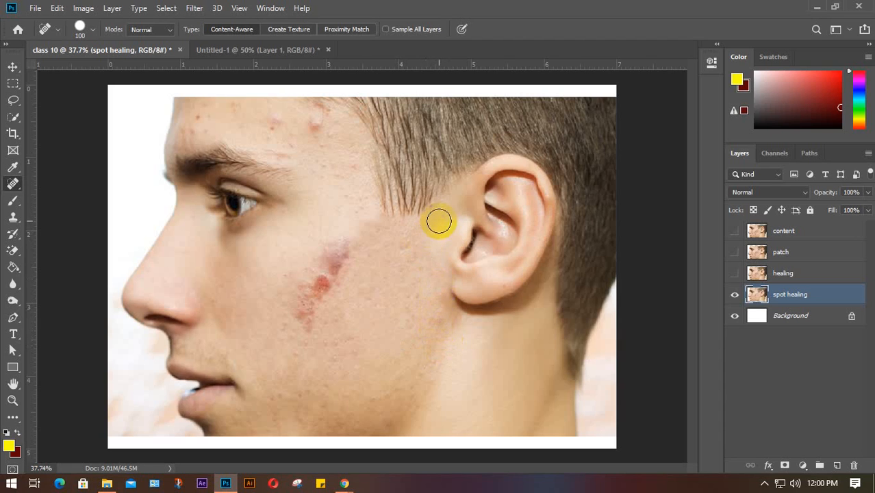
{"action": "left_click", "coordinate": [438, 213]}
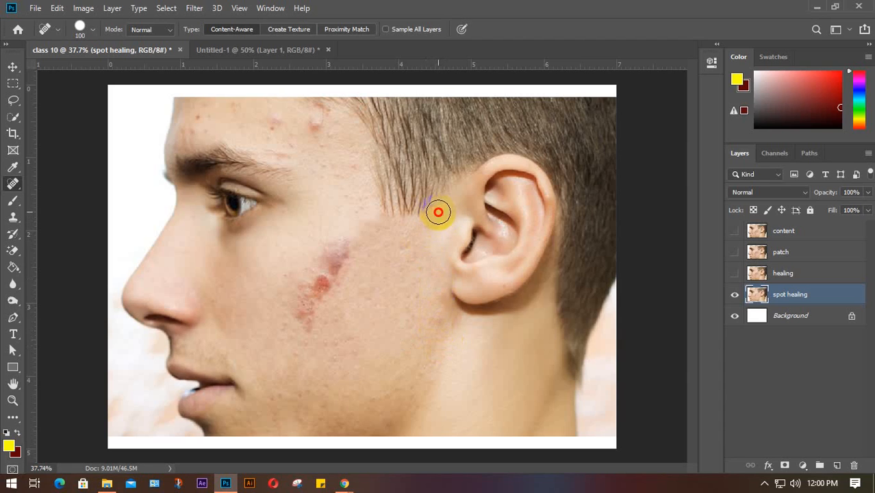
Step: Dab the 100 px healing brush over the purple upper end of the main acne cluster and the skin near the sideburn
{"action": "left_click", "coordinate": [344, 254]}
{"action": "left_click", "coordinate": [328, 254]}
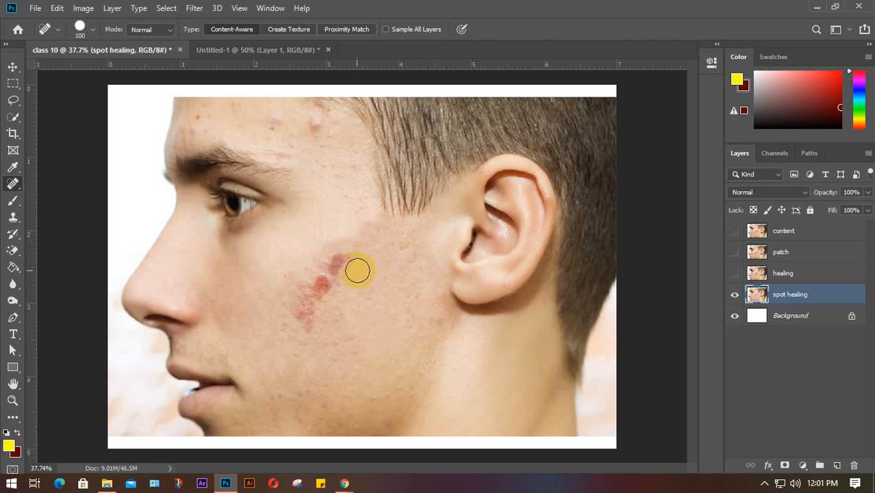
{"action": "left_click", "coordinate": [370, 224]}
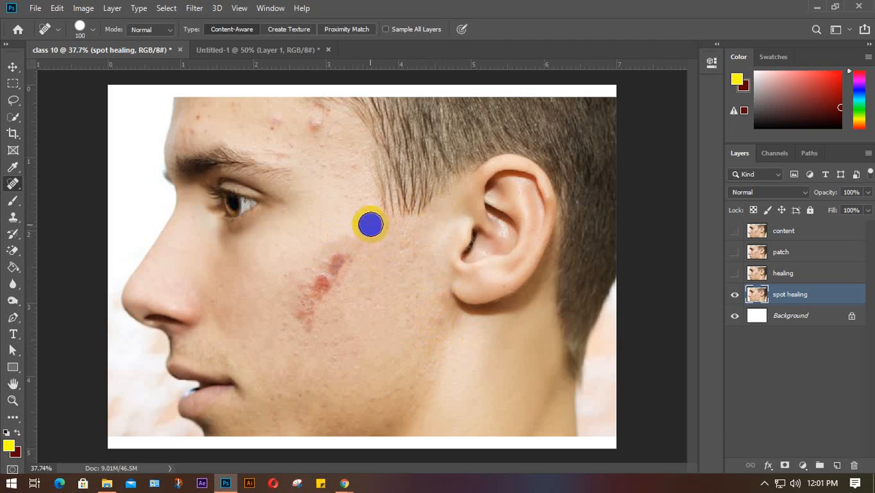
{"action": "left_click", "coordinate": [344, 255]}
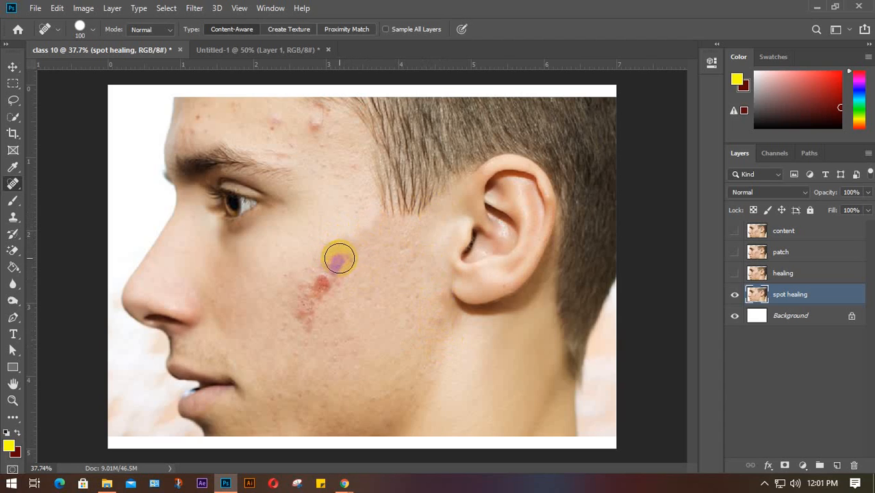
Step: Enlarge the Spot Healing Brush to 150 px and heal the remaining purple and red patches of the cheek cluster and its upper edge
{"action": "key", "text": "bracketright"}
{"action": "left_click", "coordinate": [340, 264]}
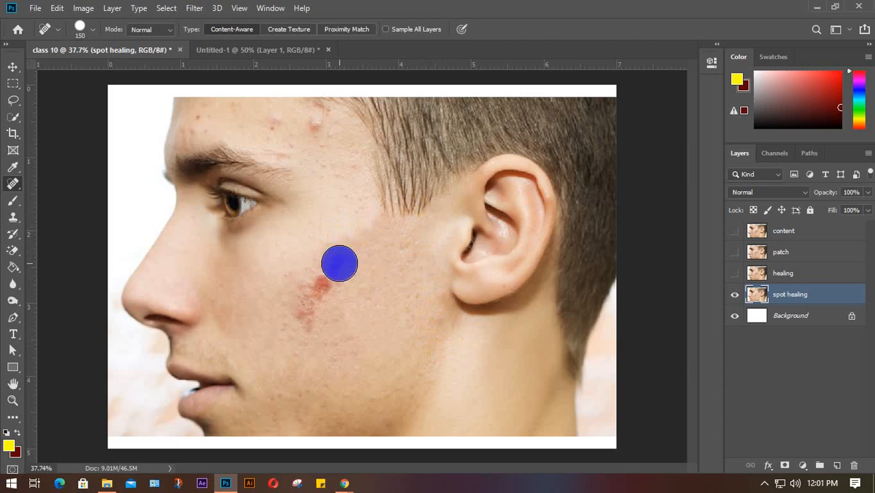
{"action": "left_click", "coordinate": [326, 279]}
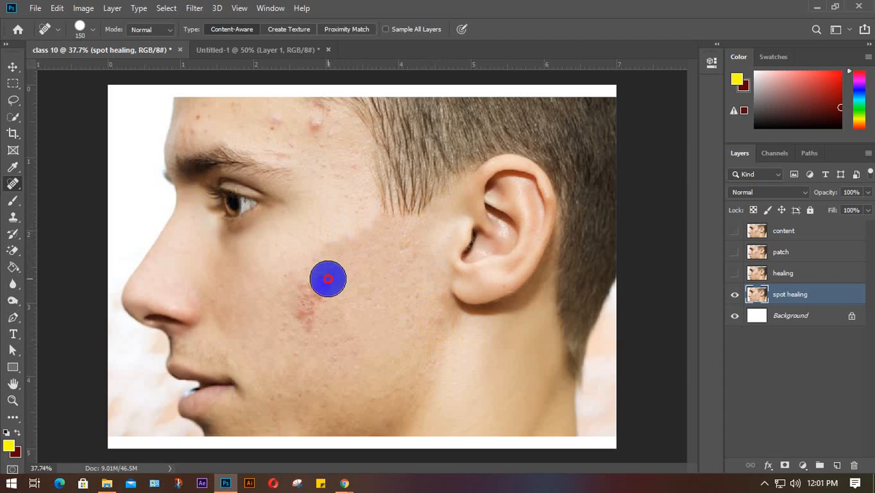
{"action": "left_click", "coordinate": [314, 289]}
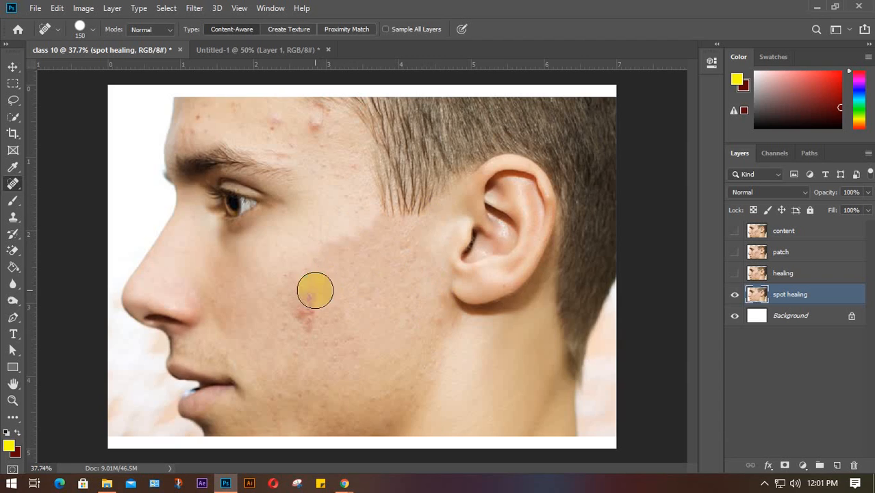
{"action": "left_click", "coordinate": [307, 302]}
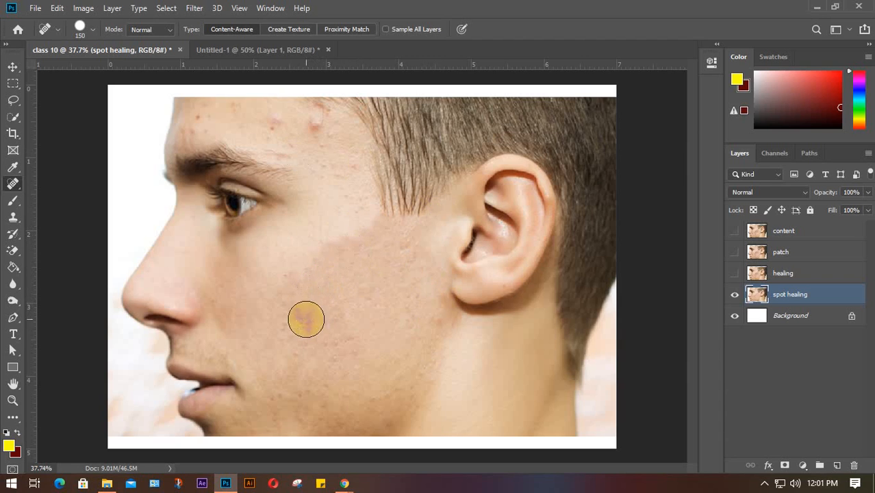
{"action": "left_click", "coordinate": [305, 319]}
{"action": "left_click", "coordinate": [330, 243]}
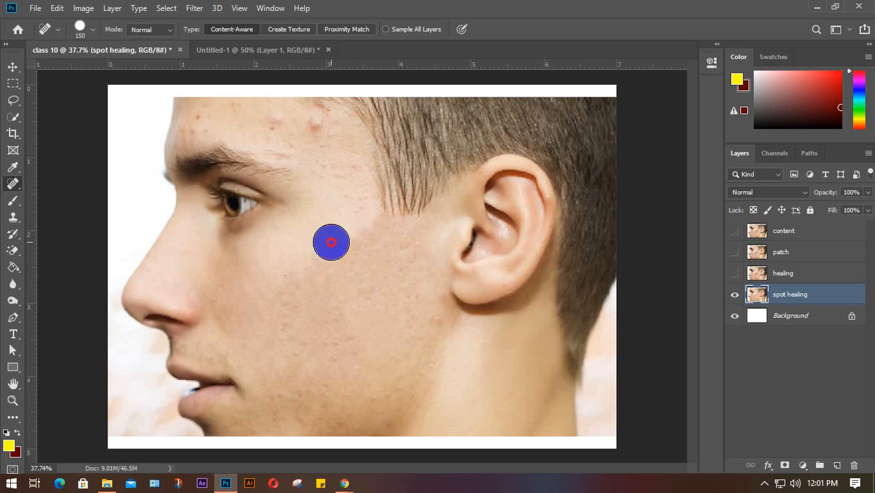
{"action": "left_click", "coordinate": [359, 234]}
Step: Heal the red pimples on the upper forehead and the blemishes down the temple with 150 px dabs
{"action": "left_click", "coordinate": [317, 126]}
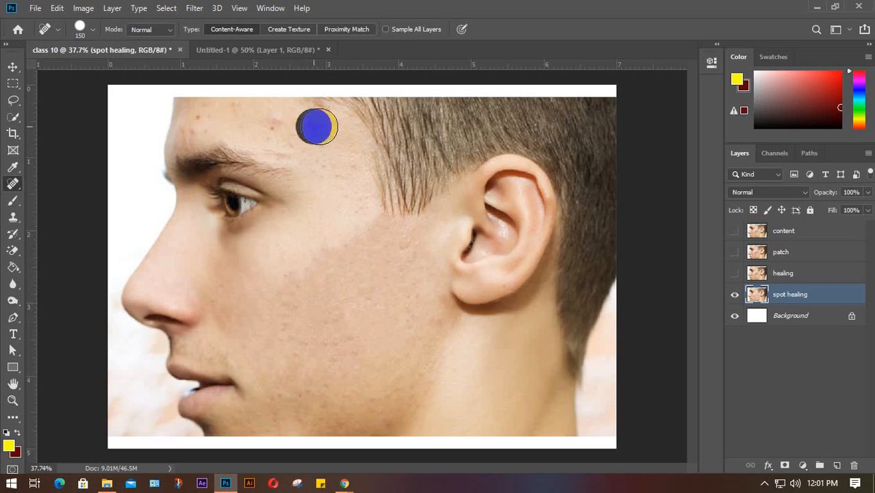
{"action": "left_click", "coordinate": [318, 120]}
{"action": "left_click", "coordinate": [279, 121]}
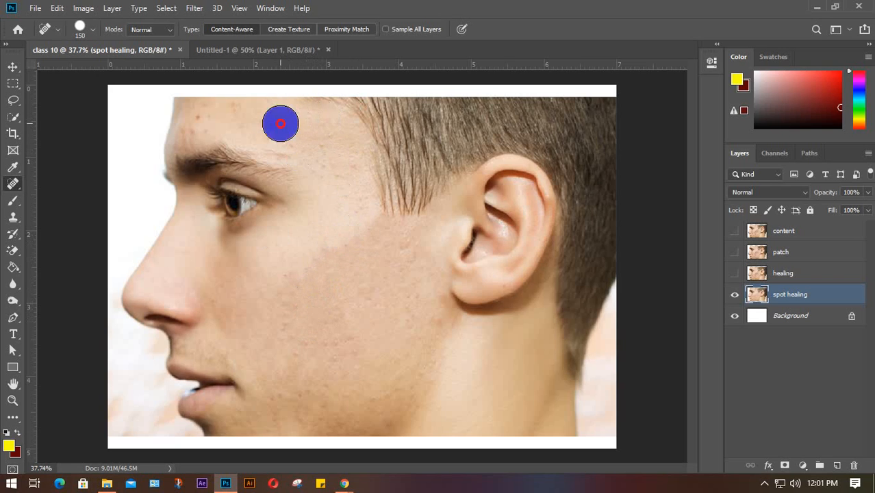
{"action": "left_click", "coordinate": [284, 142]}
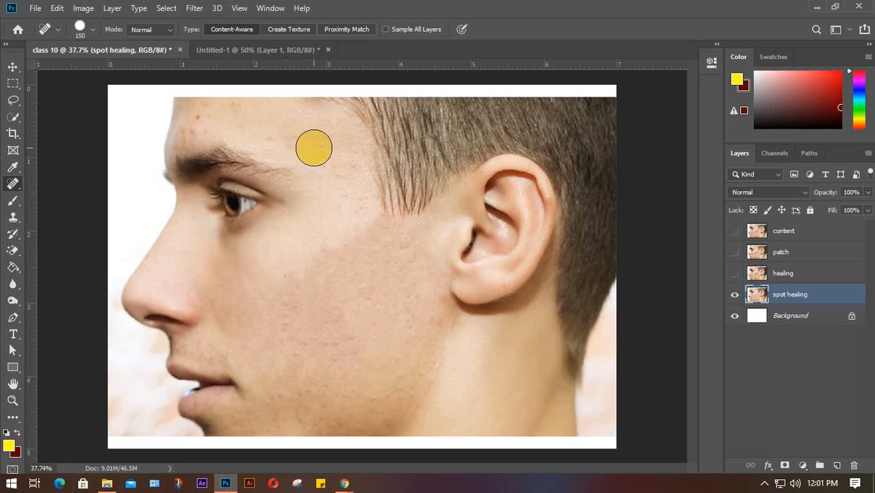
{"action": "left_click", "coordinate": [318, 145]}
{"action": "left_click", "coordinate": [349, 184]}
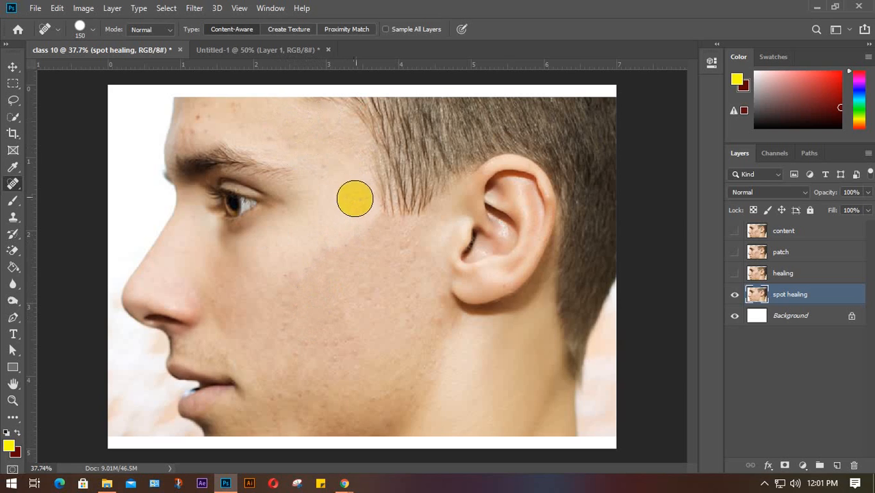
{"action": "left_click", "coordinate": [356, 195]}
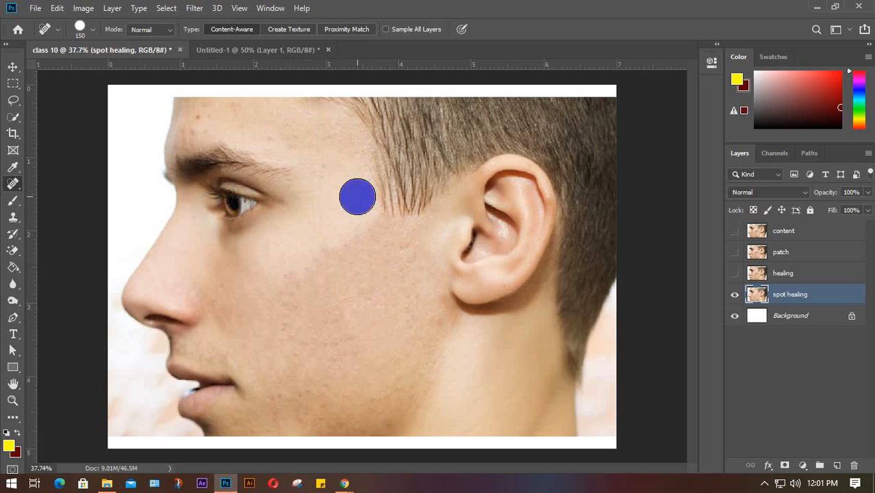
Step: Heal the remaining forehead spots, working towards the front of the brow above the eyebrow with the 150 px brush
{"action": "left_click", "coordinate": [238, 115]}
{"action": "left_click", "coordinate": [279, 134]}
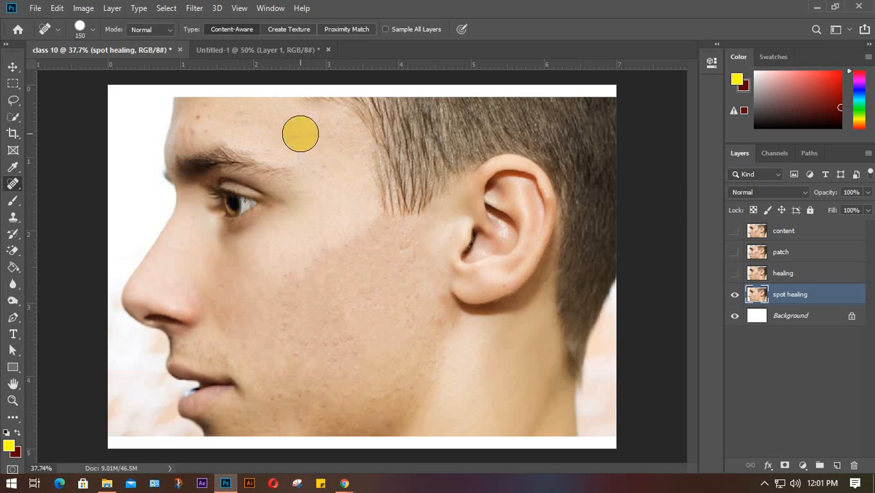
{"action": "left_click", "coordinate": [330, 140]}
{"action": "left_click", "coordinate": [245, 119]}
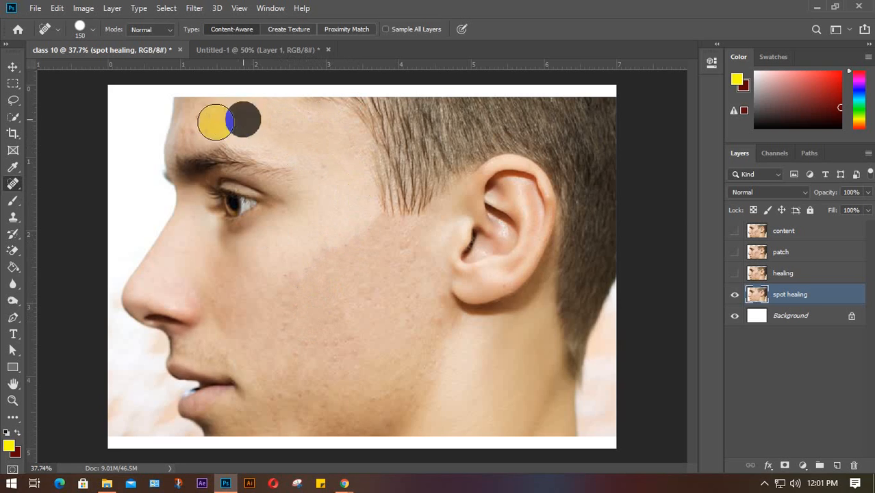
{"action": "left_click", "coordinate": [204, 119]}
{"action": "left_click", "coordinate": [190, 128]}
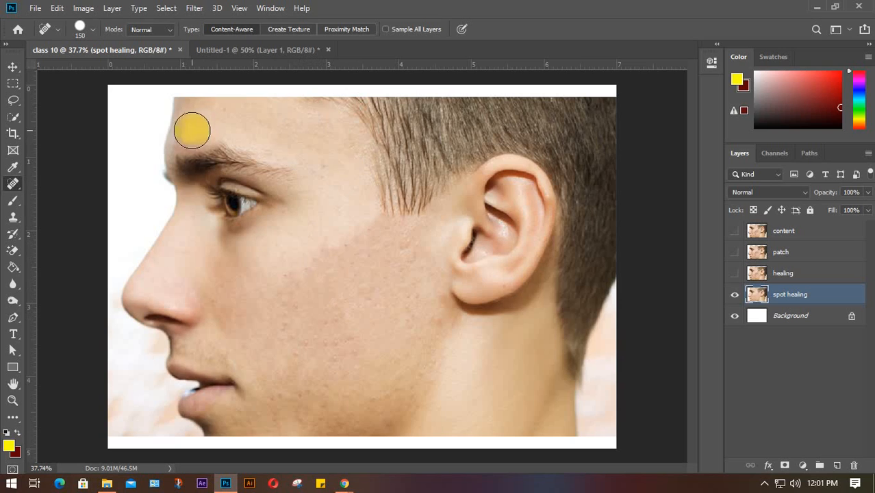
{"action": "left_click", "coordinate": [186, 134]}
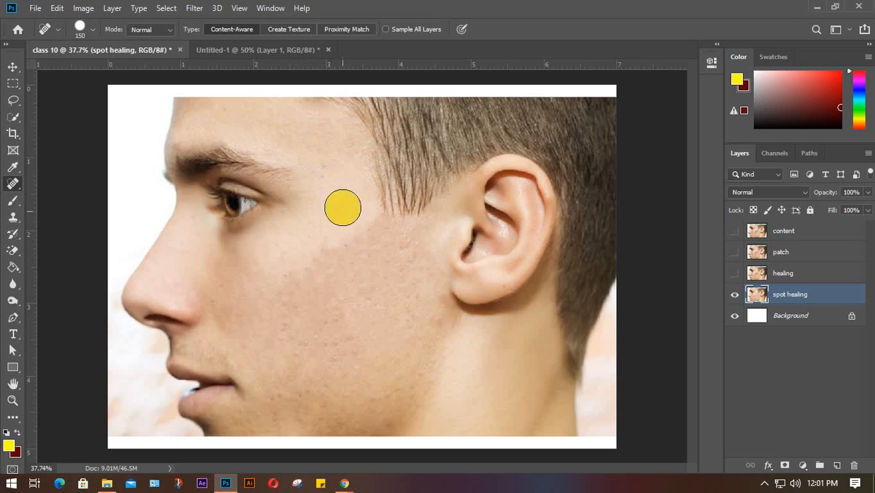
Step: Reduce the Spot Healing Brush to 80 px and even out small marks on the jaw, the retouched area's upper edge and the middle cheek
{"action": "key", "text": "bracketleft"}
{"action": "key", "text": "bracketleft"}
{"action": "key", "text": "bracketleft"}
{"action": "key", "text": "bracketleft"}
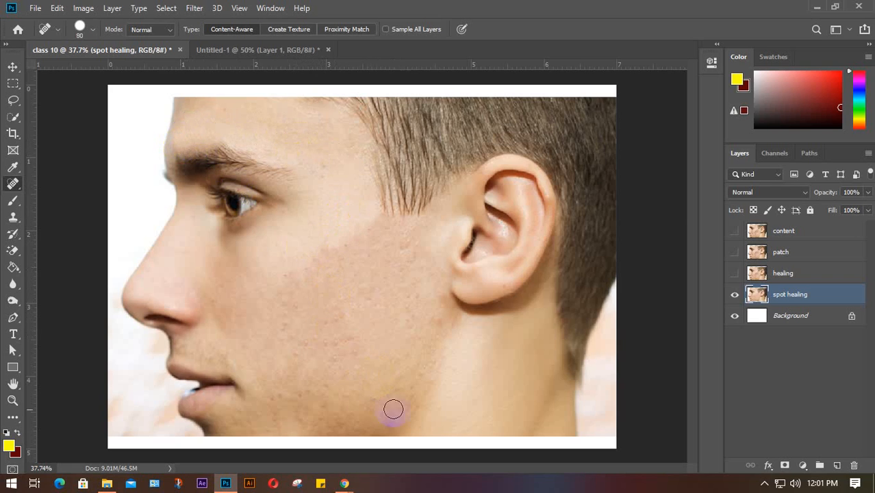
{"action": "left_click", "coordinate": [425, 380]}
{"action": "left_click", "coordinate": [370, 241]}
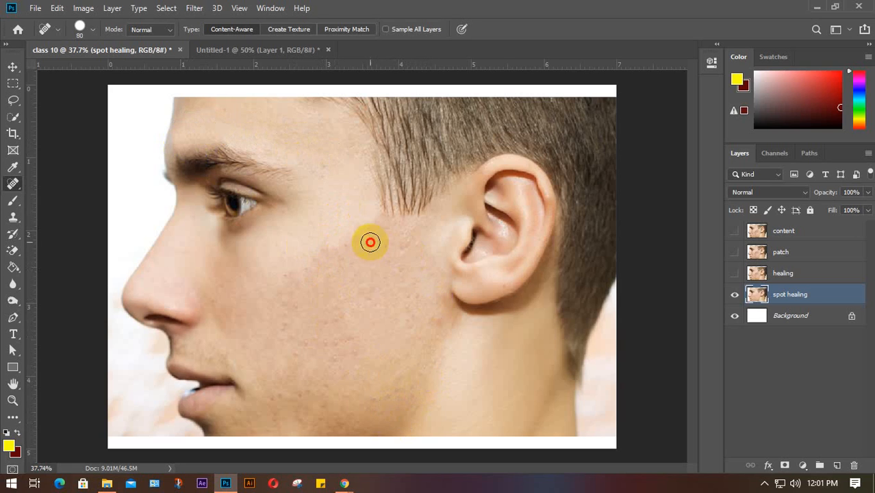
{"action": "left_click", "coordinate": [348, 242]}
{"action": "left_click", "coordinate": [342, 245]}
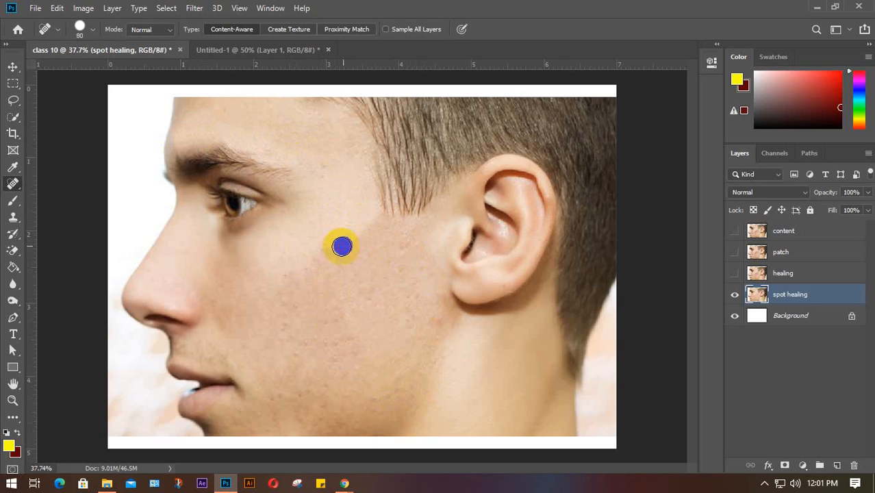
{"action": "left_click", "coordinate": [319, 254]}
{"action": "left_click", "coordinate": [297, 289]}
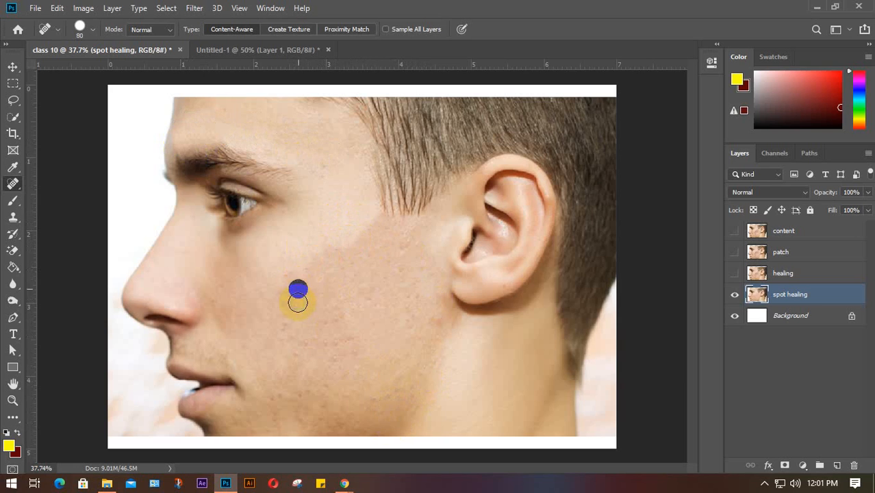
{"action": "left_click", "coordinate": [291, 350]}
{"action": "left_click", "coordinate": [322, 341]}
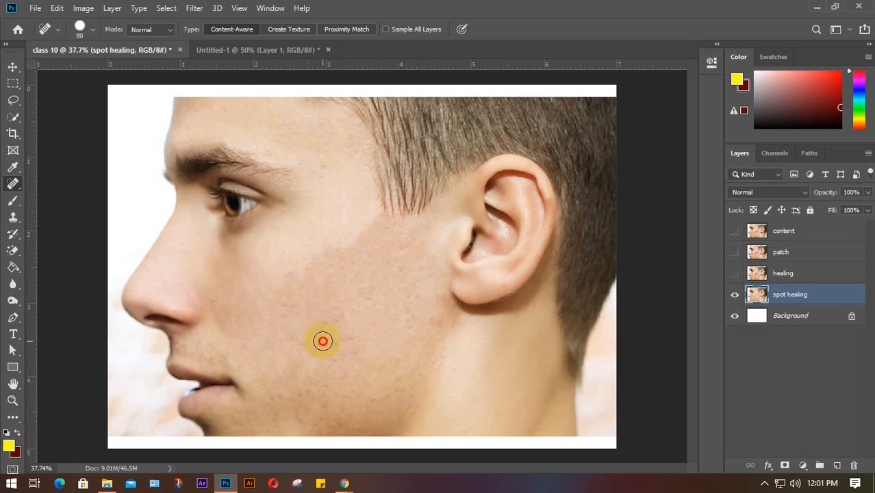
Step: Heal the leftover marks on the lower cheek with the 80 px Spot Healing Brush, using 60 px for the jaw beside the mouth
{"action": "left_click", "coordinate": [338, 344]}
{"action": "left_click", "coordinate": [345, 353]}
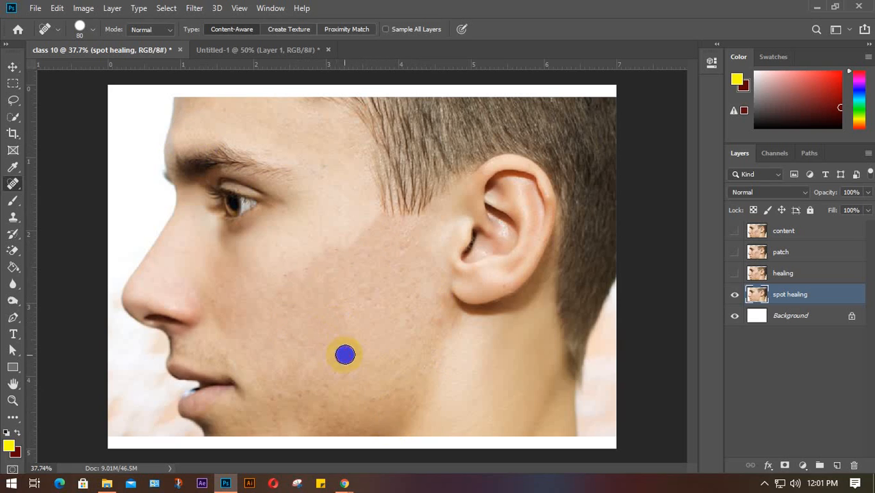
{"action": "left_click", "coordinate": [284, 383]}
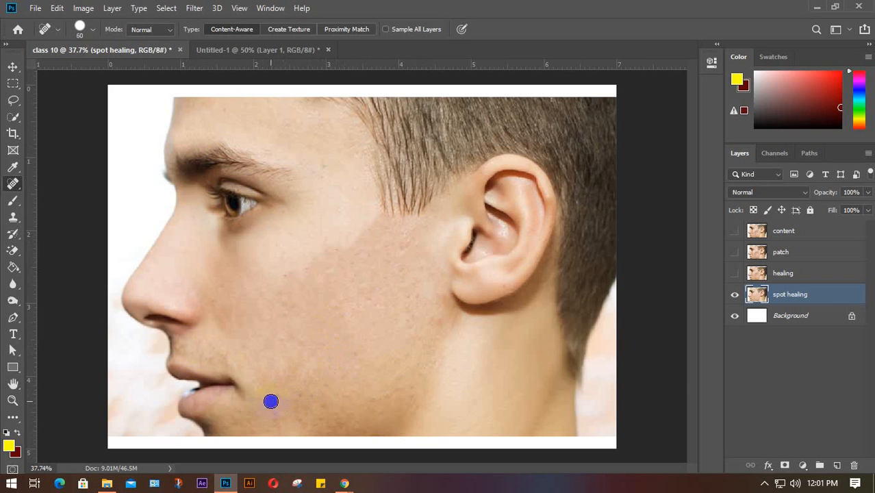
{"action": "left_click", "coordinate": [300, 397]}
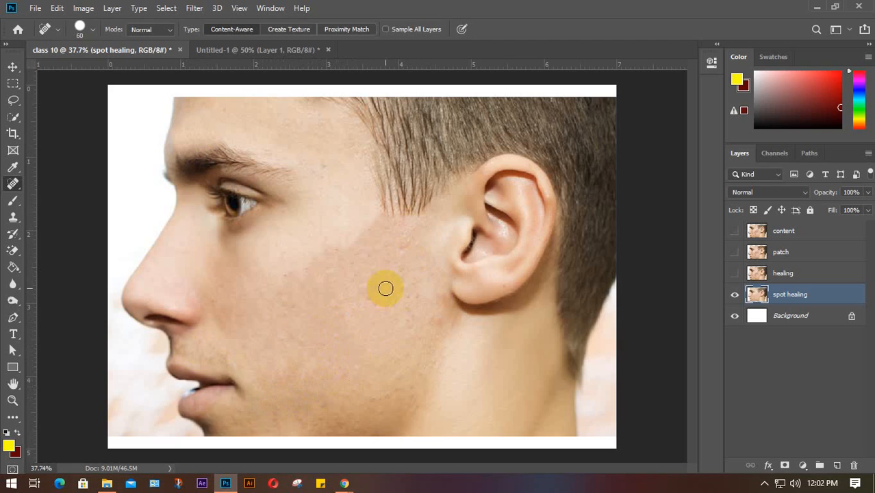
Step: Hide the spot healing layer, then select the healing layer and make it visible
{"action": "left_click", "coordinate": [752, 299]}
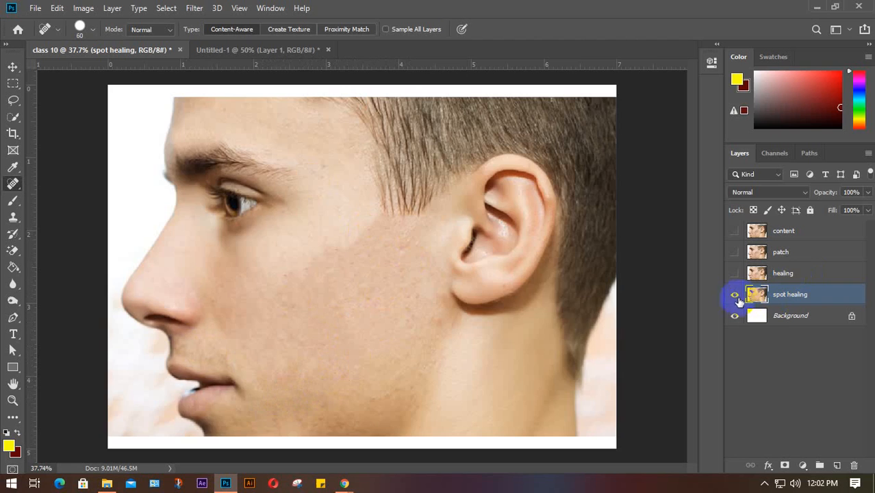
{"action": "left_click", "coordinate": [735, 295]}
{"action": "left_click", "coordinate": [773, 274]}
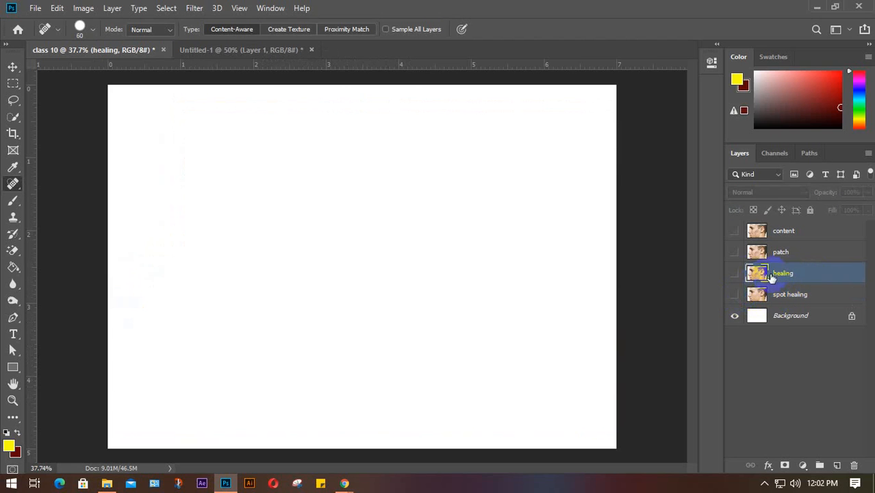
{"action": "left_click", "coordinate": [735, 273]}
Step: Switch to the Healing Brush Tool and try it on the upper cheek without defining a source point
{"action": "right_click", "coordinate": [13, 183]}
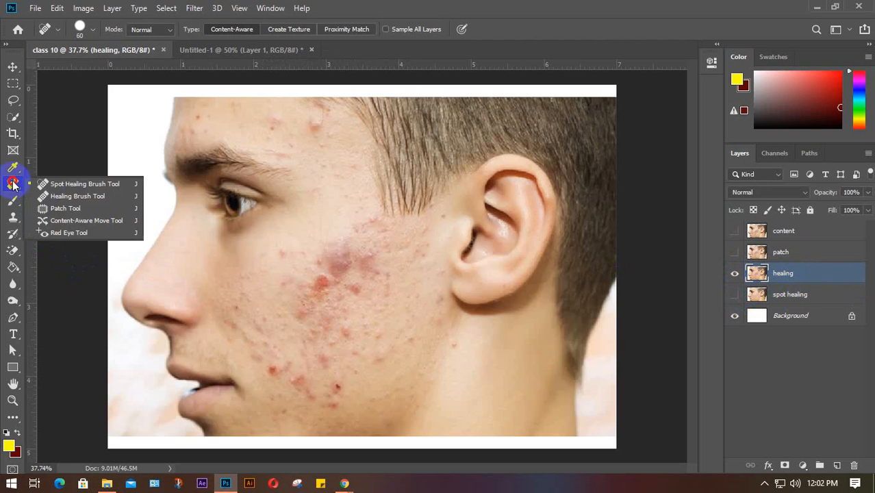
{"action": "left_click", "coordinate": [74, 186]}
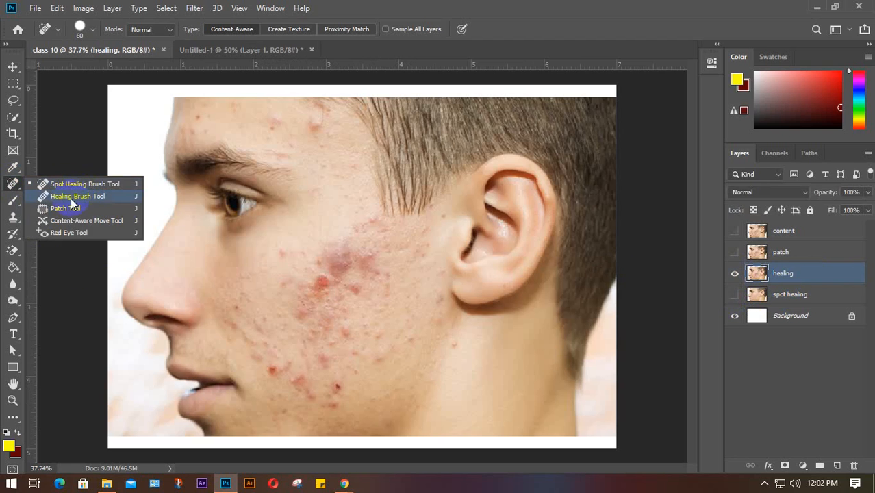
{"action": "left_click", "coordinate": [76, 185]}
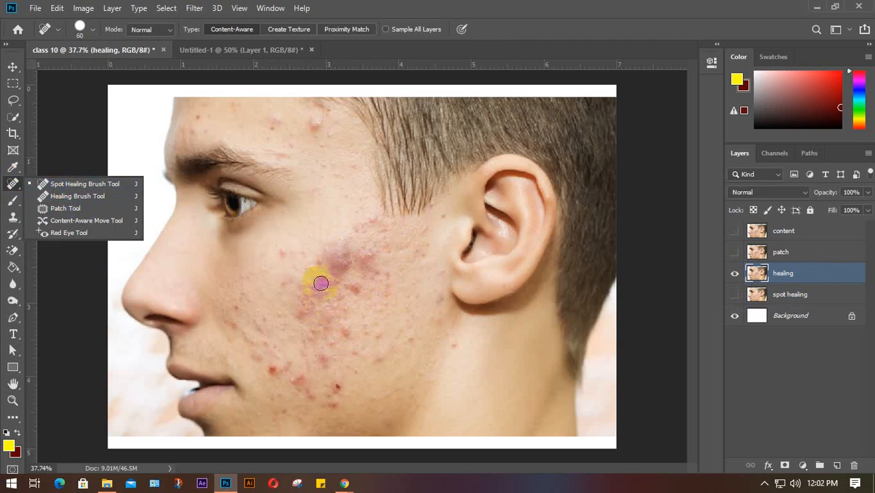
{"action": "left_click", "coordinate": [66, 197]}
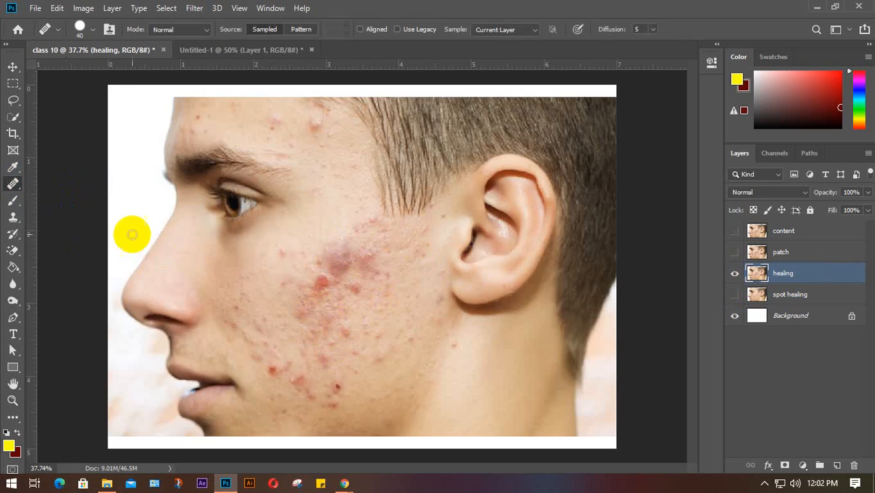
{"action": "left_click", "coordinate": [273, 267]}
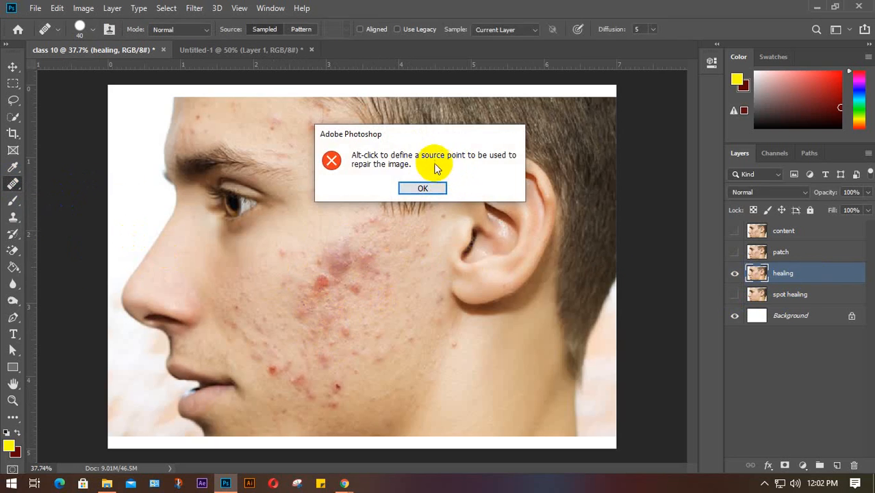
{"action": "left_click", "coordinate": [422, 188]}
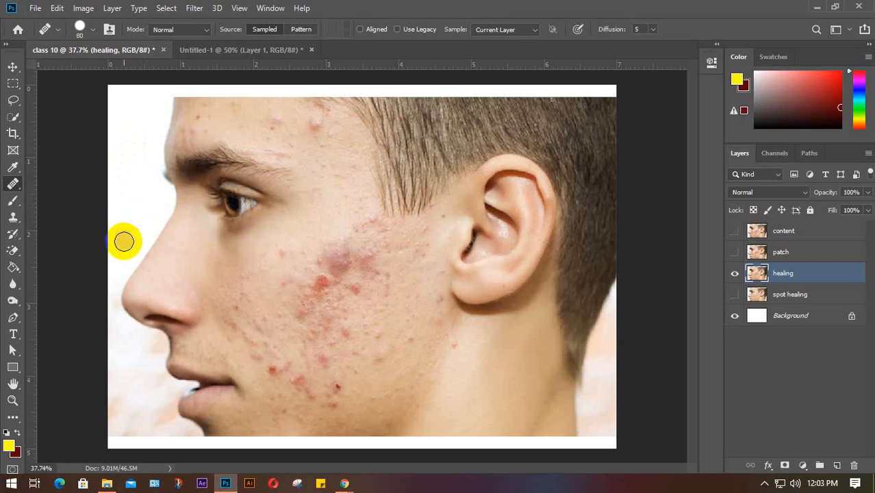
Step: Enlarge the Healing Brush to 80 px and heal the small spots along the upper edge of the cheek's acne cluster
{"action": "left_click", "coordinate": [298, 253]}
{"action": "left_click", "coordinate": [314, 258]}
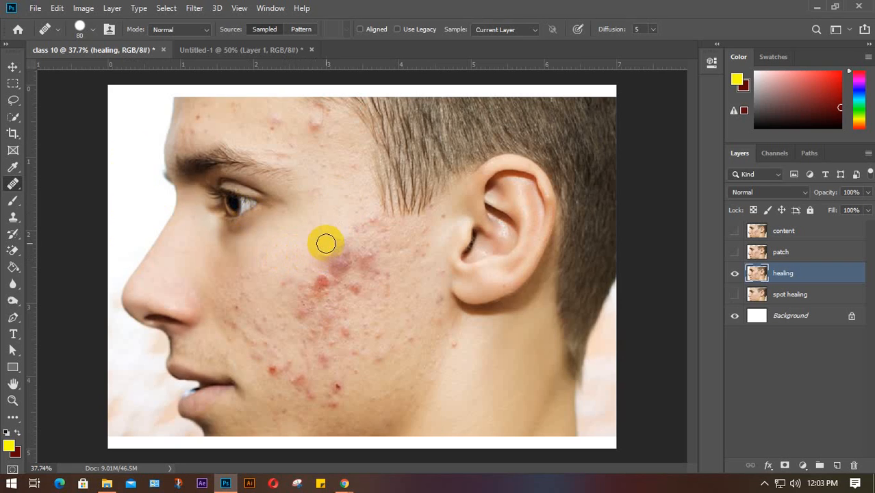
{"action": "left_click", "coordinate": [327, 243]}
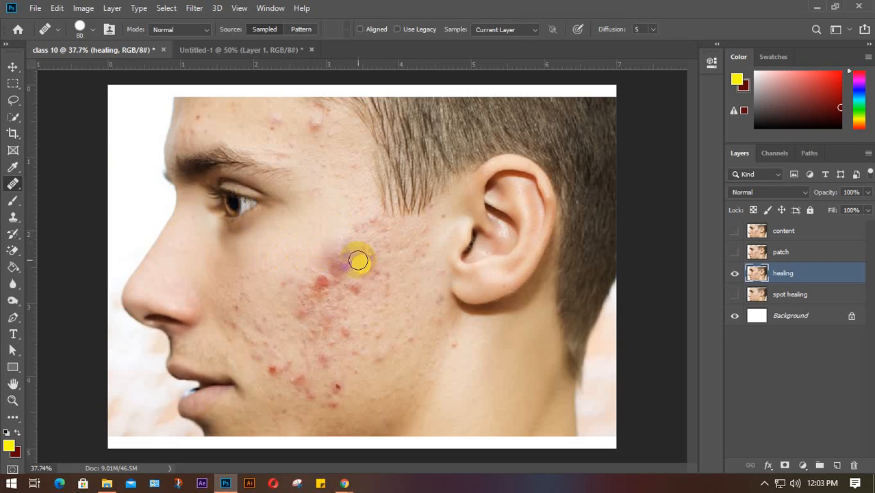
{"action": "left_click", "coordinate": [357, 248]}
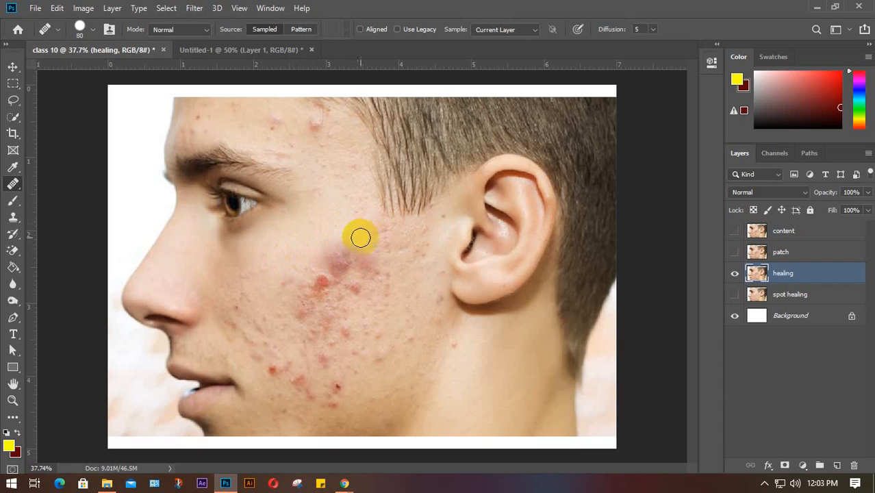
Step: Heal the dark purple patch at the top of the cheek cluster with repeated 80 px Healing Brush dabs
{"action": "left_click", "coordinate": [328, 252]}
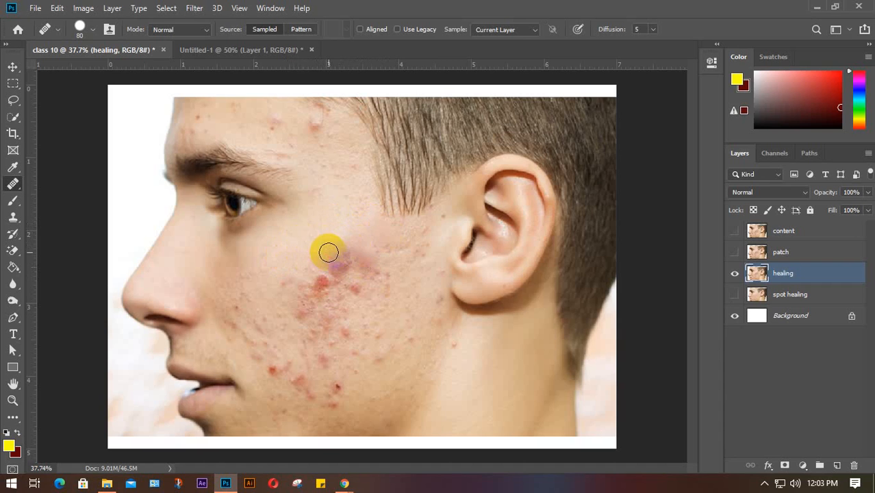
{"action": "left_click", "coordinate": [333, 256]}
{"action": "left_click", "coordinate": [338, 262]}
{"action": "left_click", "coordinate": [344, 263]}
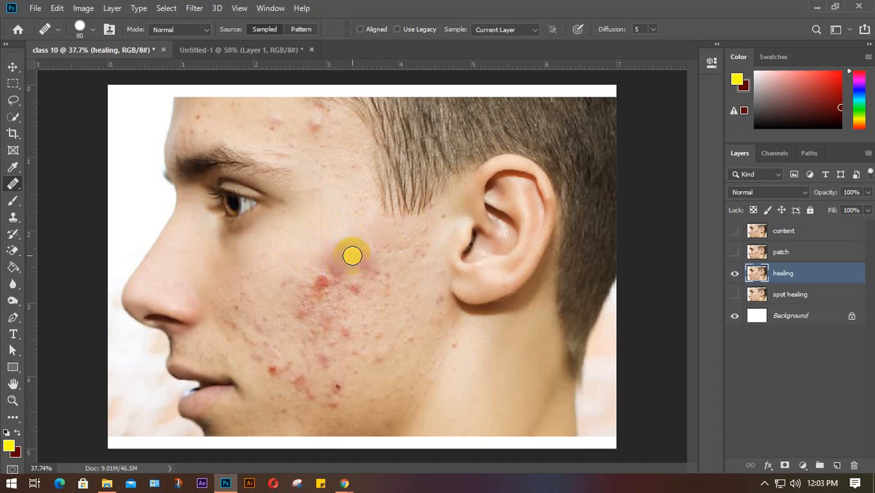
{"action": "left_click", "coordinate": [352, 256]}
{"action": "left_click", "coordinate": [342, 246]}
{"action": "left_click", "coordinate": [333, 257]}
{"action": "left_click", "coordinate": [334, 265]}
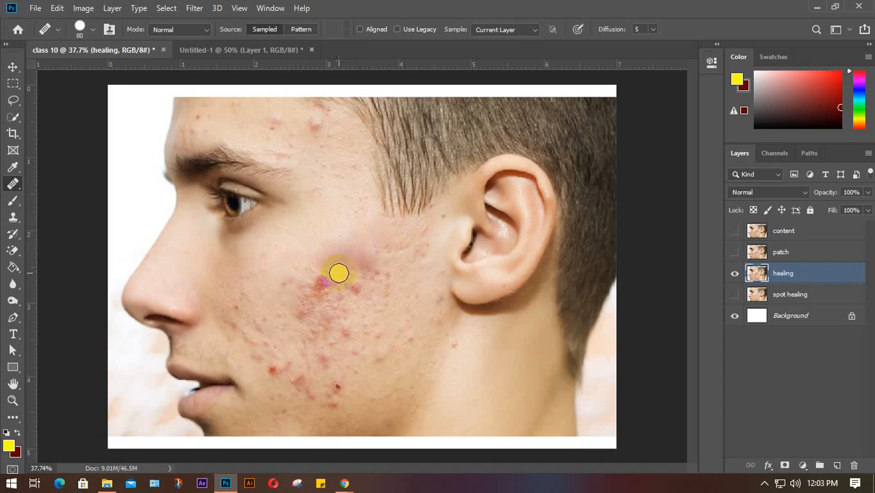
Step: Heal the blemishes on the upper cheek and beneath the eye with the Healing Brush, sampling clean skin nearby
{"action": "left_click", "coordinate": [347, 258]}
{"action": "left_click", "coordinate": [364, 258]}
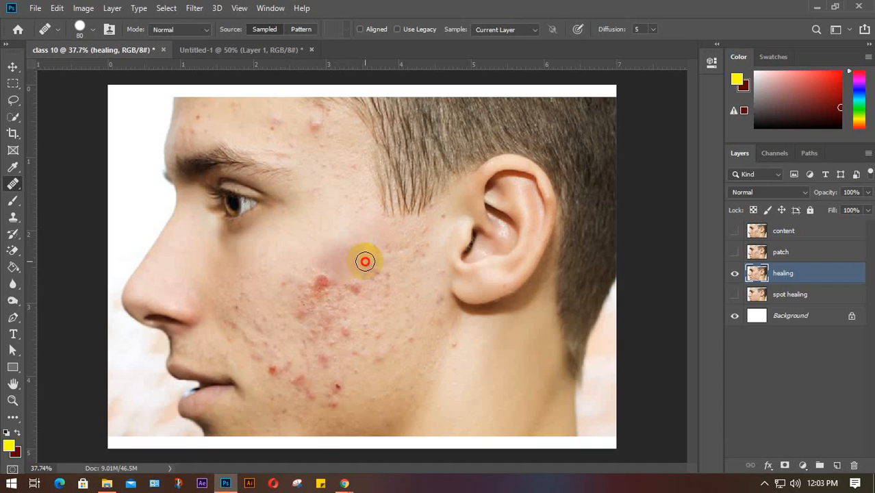
{"action": "left_click", "coordinate": [296, 251], "text": "alt"}
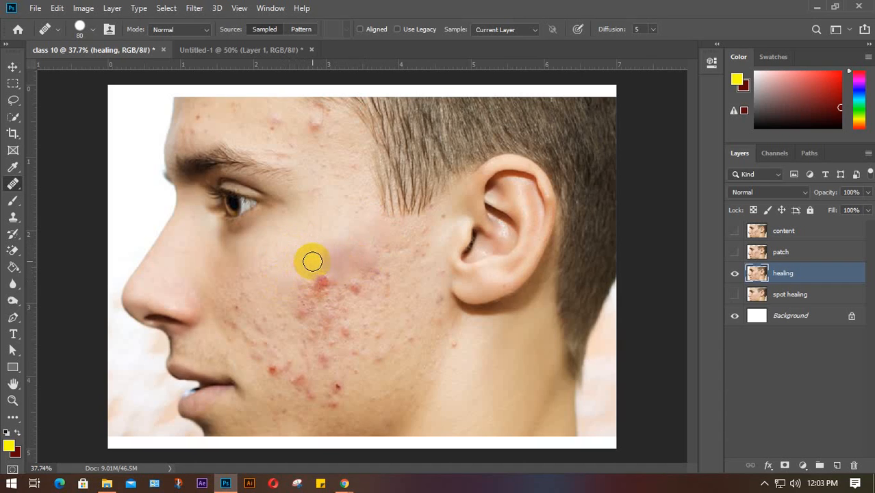
{"action": "left_click", "coordinate": [267, 265]}
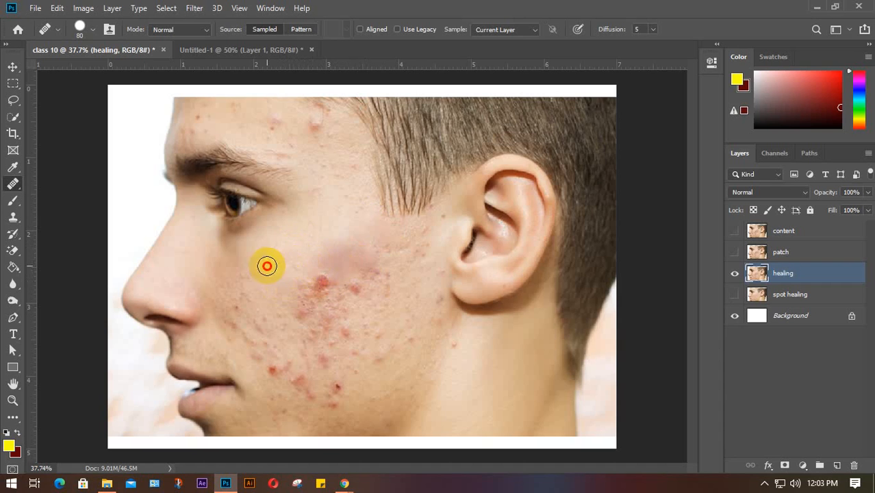
{"action": "left_click", "coordinate": [256, 272]}
{"action": "left_click", "coordinate": [267, 254]}
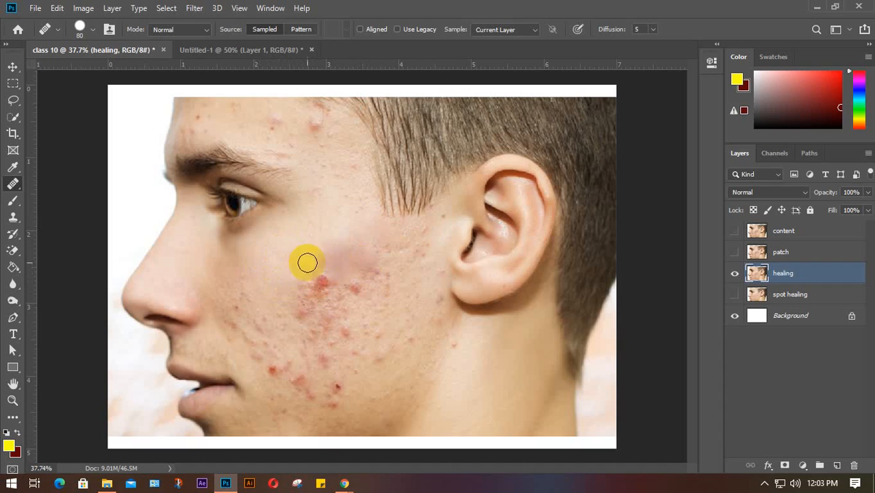
Step: Heal the large red pimple in the middle of the cheek and the spots around it, sampling clean skin under the eye
{"action": "left_click", "coordinate": [322, 284]}
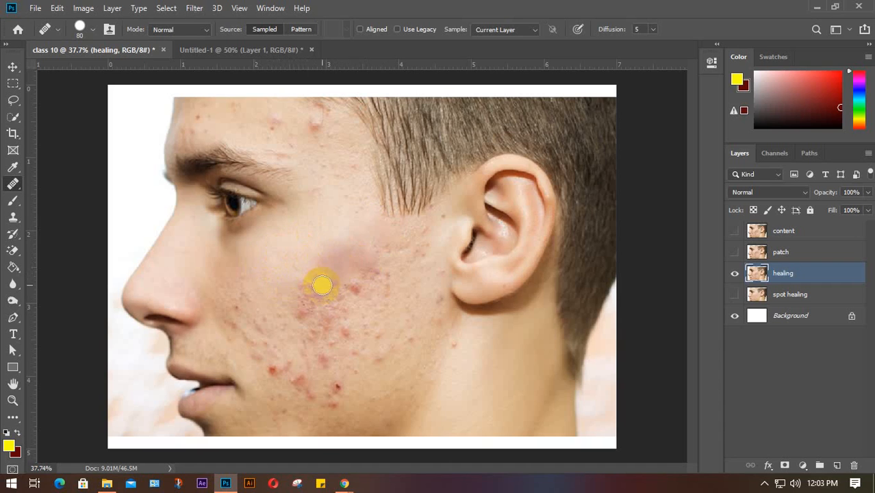
{"action": "left_click", "coordinate": [319, 271]}
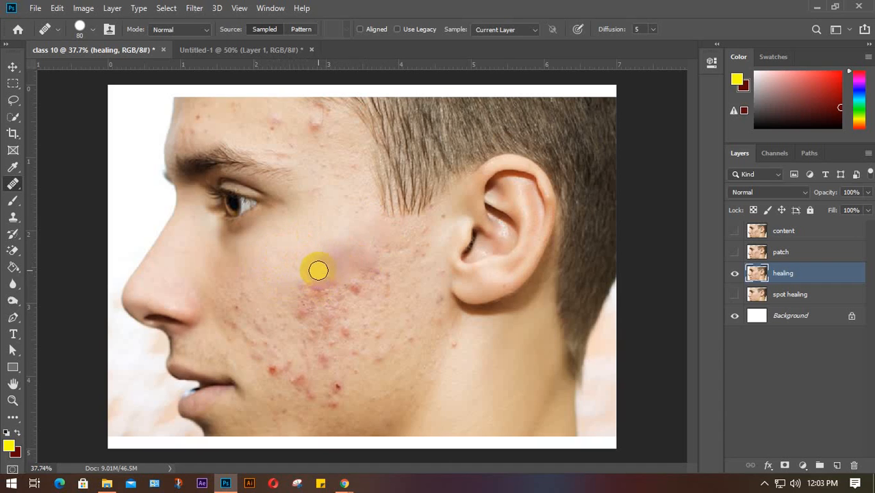
{"action": "mouse_move", "coordinate": [318, 270]}
{"action": "left_mouse_down"}
{"action": "mouse_move", "coordinate": [338, 283]}
{"action": "mouse_move", "coordinate": [322, 280]}
{"action": "mouse_move", "coordinate": [321, 265]}
{"action": "mouse_move", "coordinate": [306, 285]}
{"action": "mouse_move", "coordinate": [326, 295]}
{"action": "mouse_move", "coordinate": [324, 262]}
{"action": "left_mouse_up"}
{"action": "left_click", "coordinate": [320, 271]}
{"action": "left_click", "coordinate": [310, 282]}
{"action": "left_click", "coordinate": [303, 241], "text": "alt"}
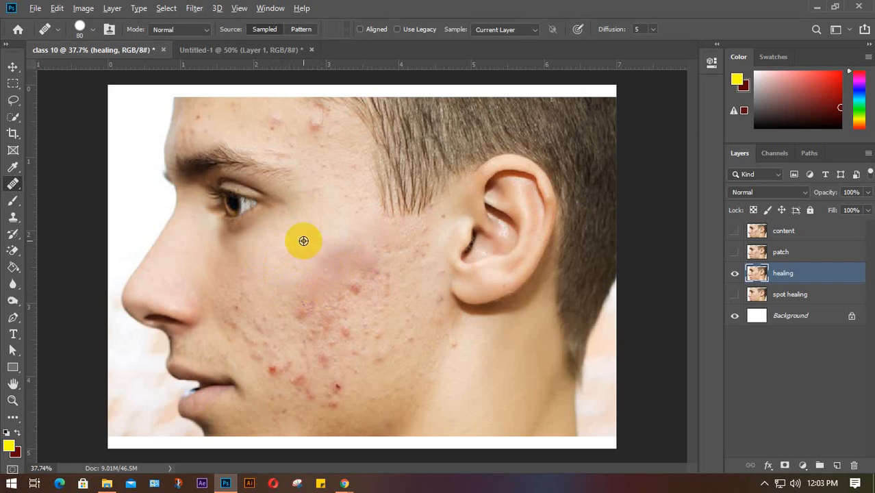
{"action": "mouse_move", "coordinate": [294, 300]}
{"action": "left_mouse_down"}
{"action": "mouse_move", "coordinate": [317, 308]}
{"action": "mouse_move", "coordinate": [303, 313]}
{"action": "left_mouse_up"}
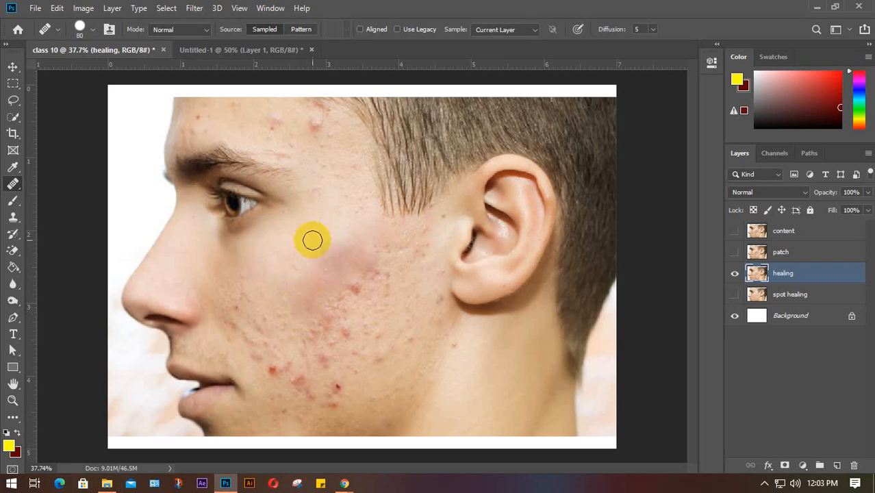
Step: Heal the red spots on the rear of the cheek between the middle of the face and the ear
{"action": "mouse_move", "coordinate": [360, 291]}
{"action": "left_mouse_down"}
{"action": "mouse_move", "coordinate": [364, 275]}
{"action": "mouse_move", "coordinate": [387, 277]}
{"action": "mouse_move", "coordinate": [371, 287]}
{"action": "left_mouse_up"}
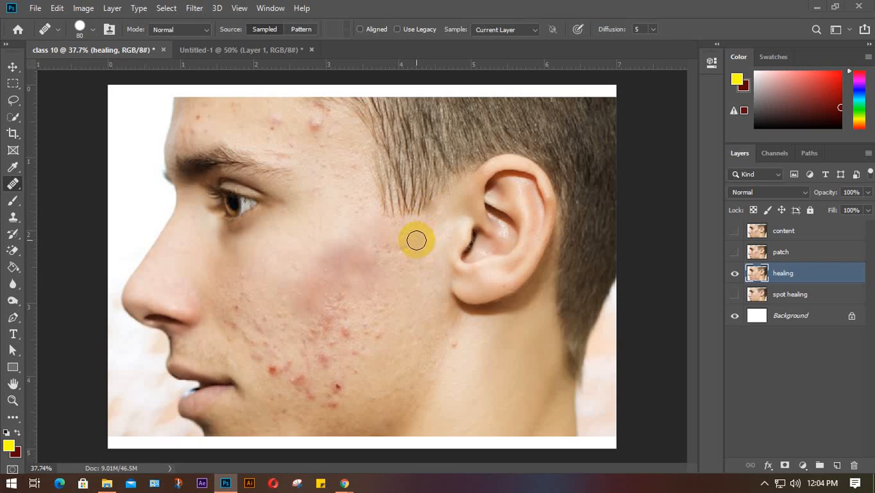
{"action": "key", "text": "super"}
{"action": "key", "text": "super"}
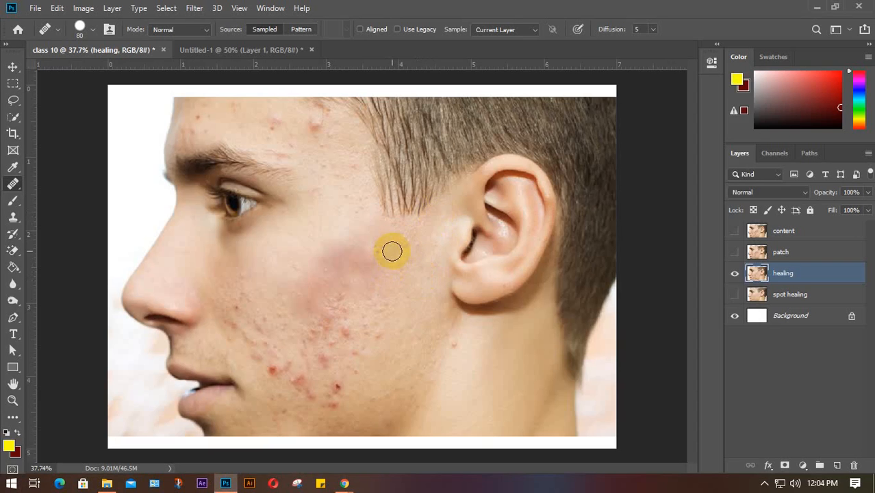
{"action": "left_click", "coordinate": [410, 247]}
{"action": "left_click", "coordinate": [373, 275]}
{"action": "left_click", "coordinate": [379, 283]}
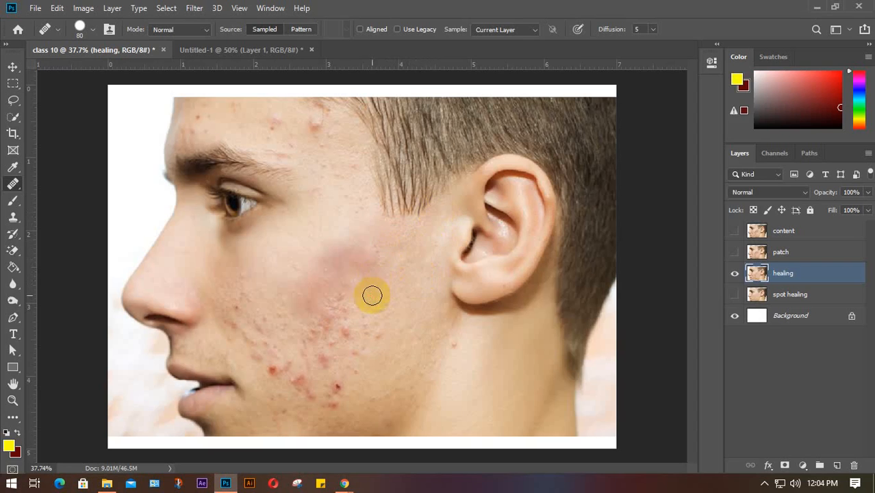
{"action": "left_click", "coordinate": [359, 306]}
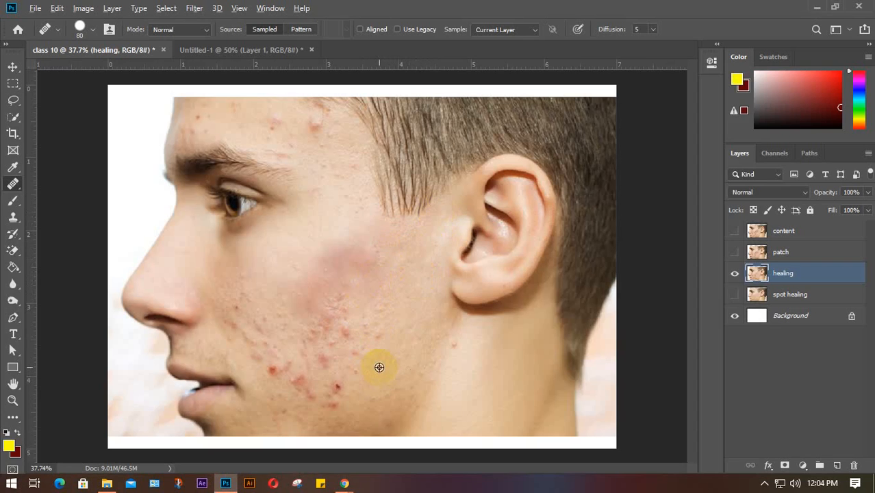
Step: Heal the spots on the lower rear cheek and the dark red pimple above the jaw
{"action": "left_click", "coordinate": [381, 338]}
{"action": "left_click", "coordinate": [380, 315]}
{"action": "left_click_drag", "start_coordinate": [348, 375], "coordinate": [333, 405]}
{"action": "left_click", "coordinate": [342, 379]}
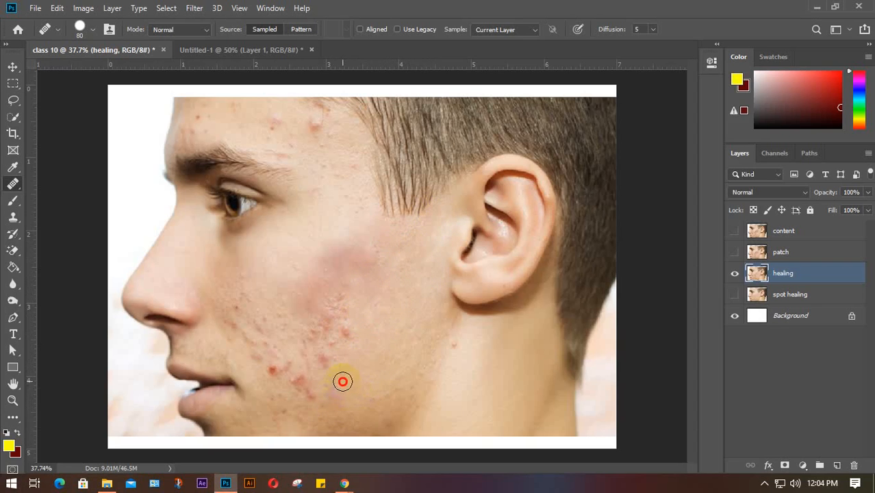
{"action": "mouse_move", "coordinate": [357, 367]}
{"action": "left_mouse_down"}
{"action": "mouse_move", "coordinate": [336, 404]}
{"action": "mouse_move", "coordinate": [339, 392]}
{"action": "mouse_move", "coordinate": [400, 395]}
{"action": "mouse_move", "coordinate": [389, 422]}
{"action": "mouse_move", "coordinate": [379, 404]}
{"action": "mouse_move", "coordinate": [309, 403]}
{"action": "mouse_move", "coordinate": [331, 395]}
{"action": "left_mouse_up"}
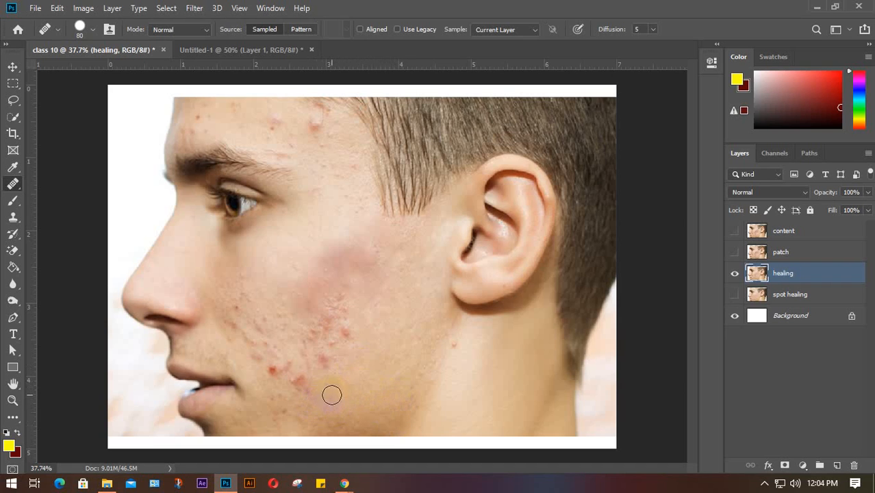
Step: Heal the red pimples on the lower cheek above the jaw, sampling the clean skin behind them
{"action": "left_click", "coordinate": [312, 393]}
{"action": "left_click", "coordinate": [359, 393], "text": "alt"}
{"action": "left_click", "coordinate": [313, 391]}
{"action": "left_click", "coordinate": [354, 393], "text": "alt"}
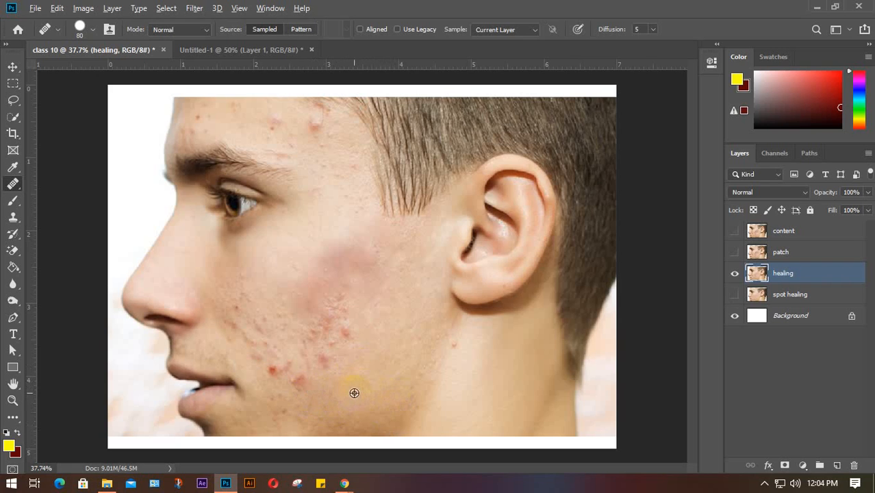
{"action": "left_click_drag", "start_coordinate": [302, 385], "coordinate": [300, 381]}
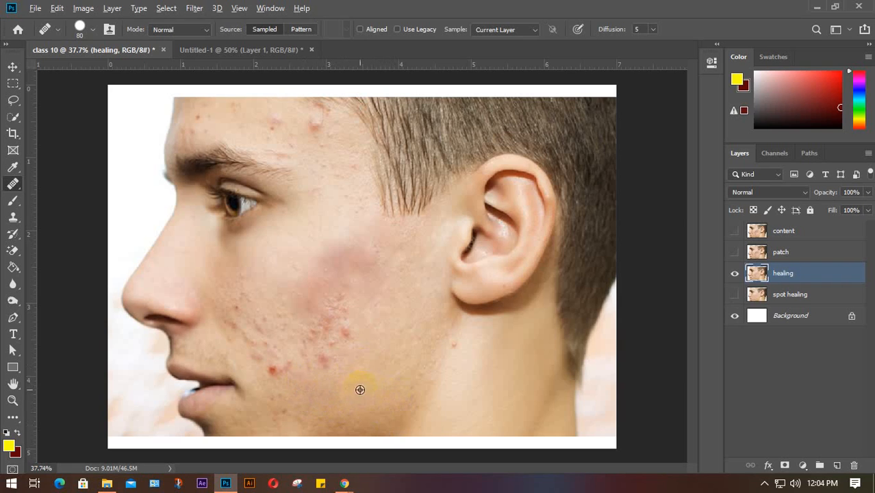
Step: Heal the remaining cluster of red pimples in the center of the cheek
{"action": "left_click", "coordinate": [307, 367]}
{"action": "left_click", "coordinate": [322, 361]}
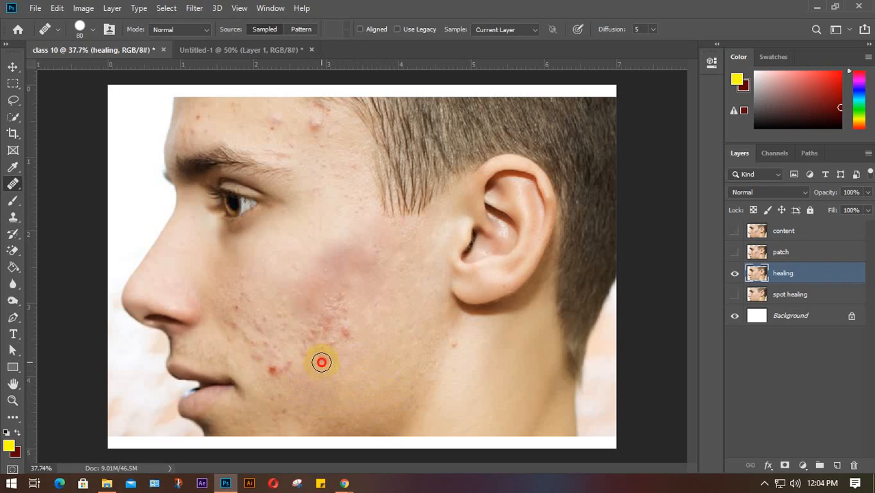
{"action": "left_click", "coordinate": [344, 334]}
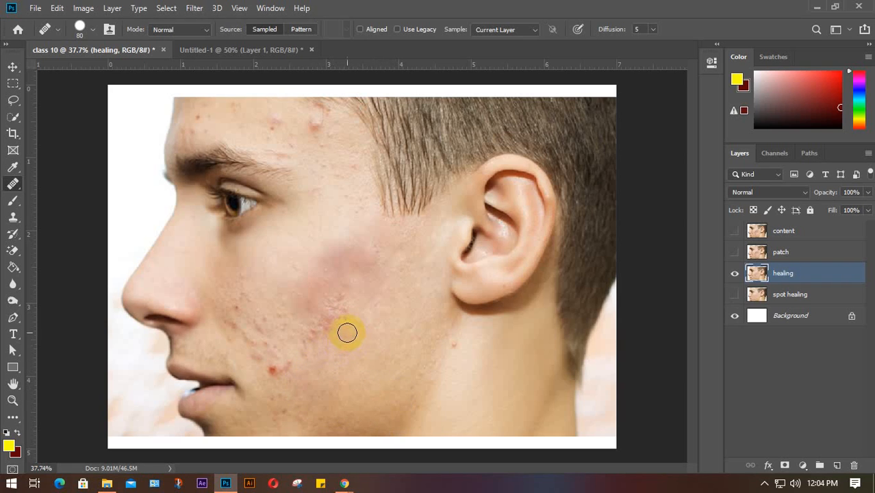
{"action": "left_click", "coordinate": [347, 332]}
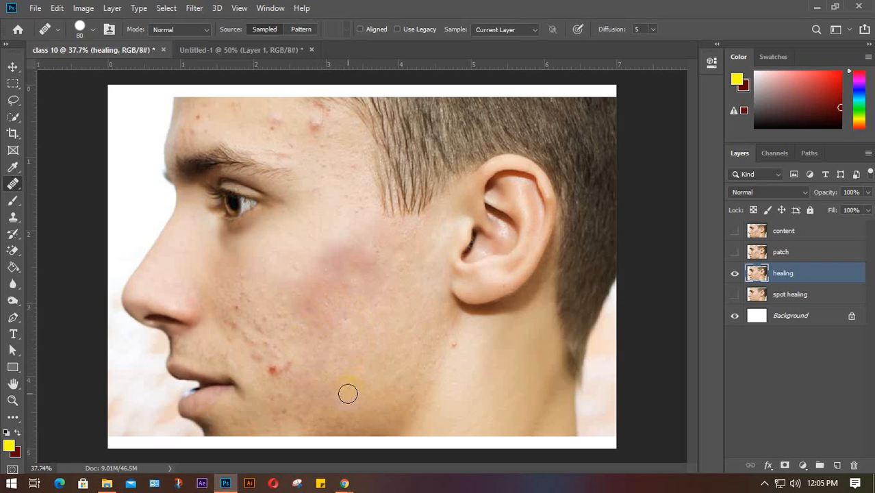
Step: Heal the bright red pimple near the mouth corner and the acne marks on the front of the cheek
{"action": "left_click", "coordinate": [285, 365]}
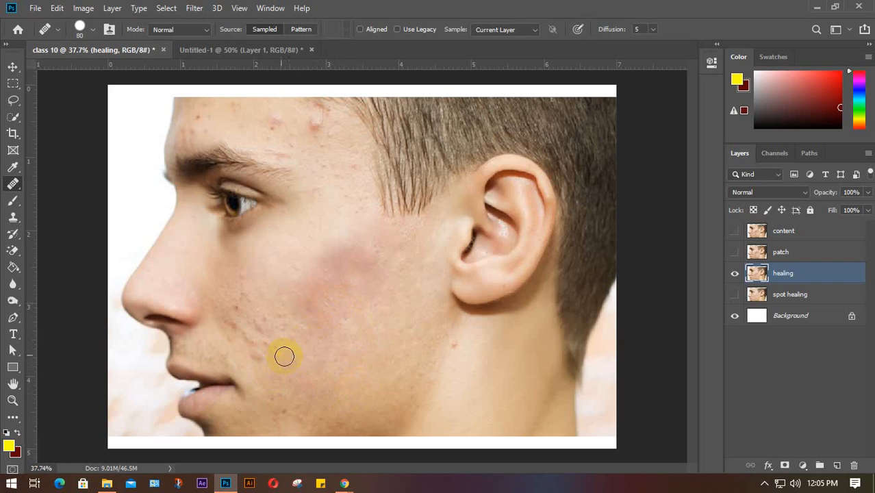
{"action": "left_click", "coordinate": [274, 353]}
{"action": "left_click", "coordinate": [254, 358]}
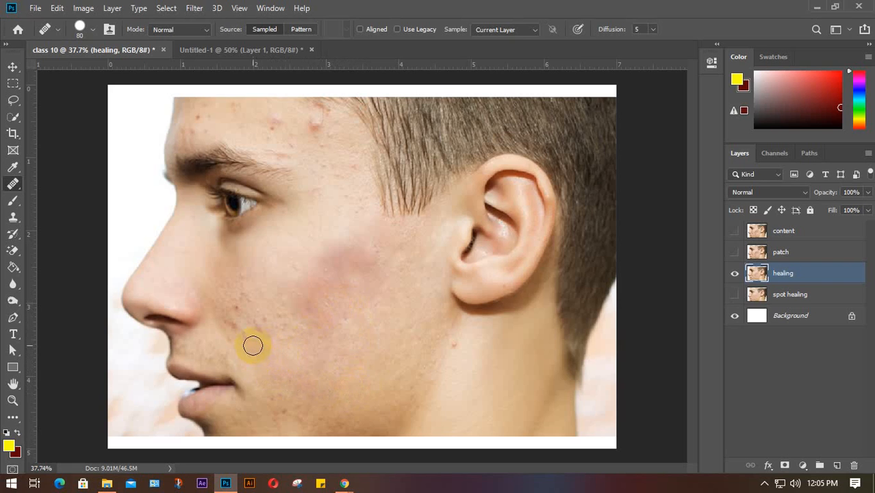
{"action": "left_click", "coordinate": [266, 322]}
{"action": "left_click", "coordinate": [279, 317]}
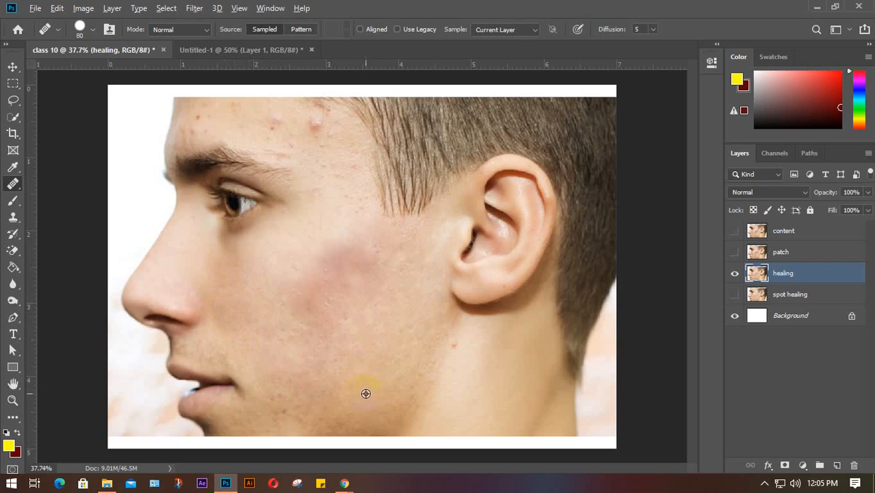
Step: Heal the small dark spots along the jaw and chin below the mouth corner
{"action": "left_click", "coordinate": [275, 396]}
{"action": "left_click", "coordinate": [286, 408]}
{"action": "left_click", "coordinate": [341, 418]}
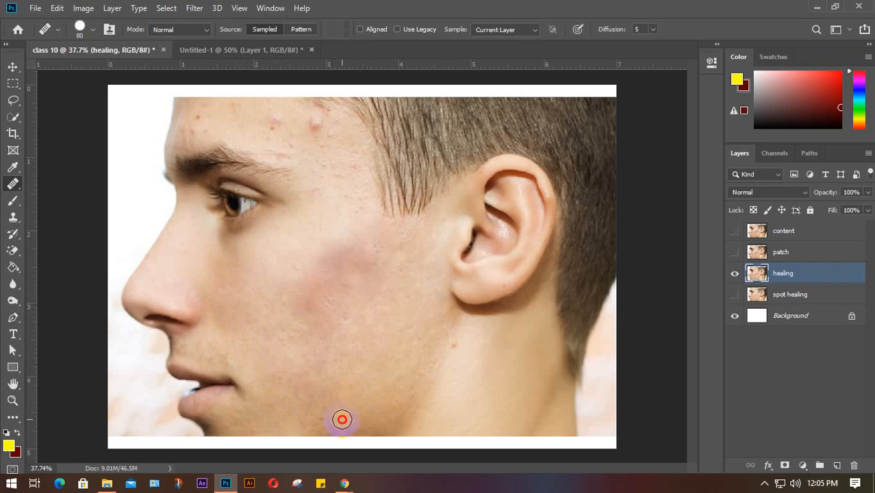
{"action": "left_click", "coordinate": [355, 415]}
Step: Heal the red spot on the neck below the earlobe and smooth the skin along the rear jaw edge
{"action": "left_click", "coordinate": [465, 339]}
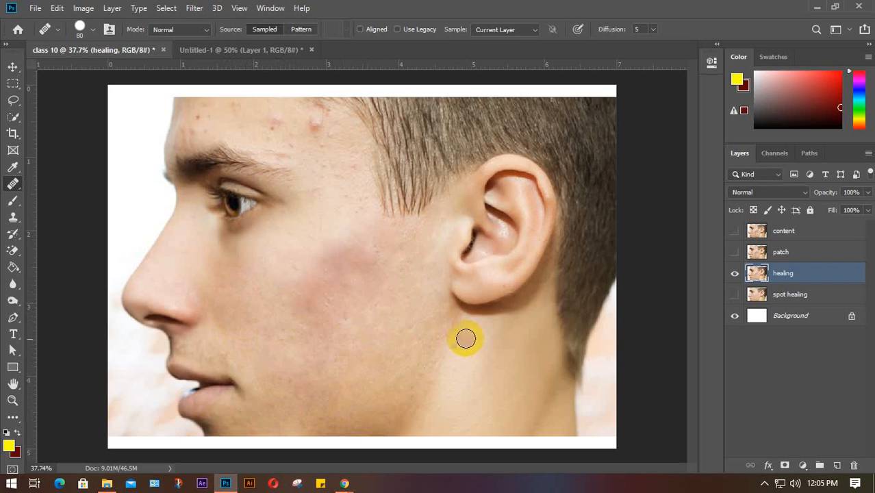
{"action": "left_click", "coordinate": [407, 400]}
{"action": "mouse_move", "coordinate": [408, 401]}
{"action": "left_mouse_down"}
{"action": "mouse_move", "coordinate": [416, 375]}
{"action": "mouse_move", "coordinate": [428, 381]}
{"action": "left_mouse_up"}
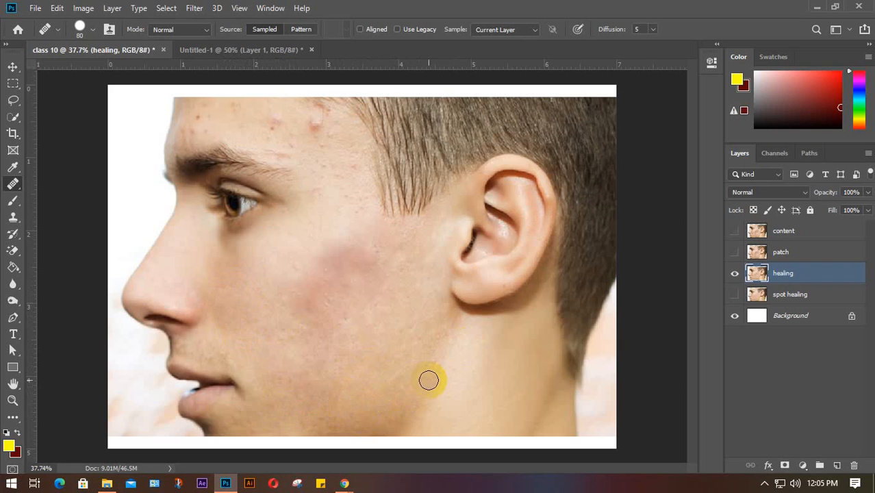
Step: Retouch the reddish patch across the middle of the cheek with skin sampled from the jaw and under the eye
{"action": "left_click", "coordinate": [389, 301]}
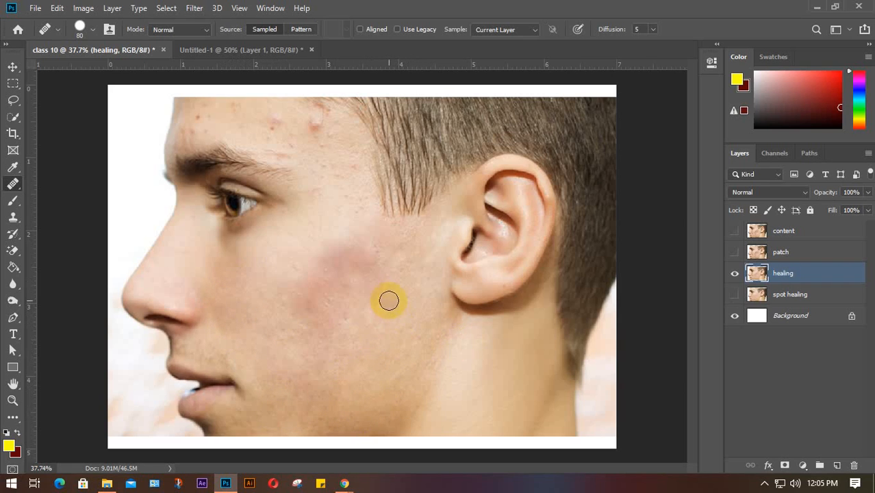
{"action": "left_click", "coordinate": [370, 380]}
{"action": "left_click", "coordinate": [351, 280]}
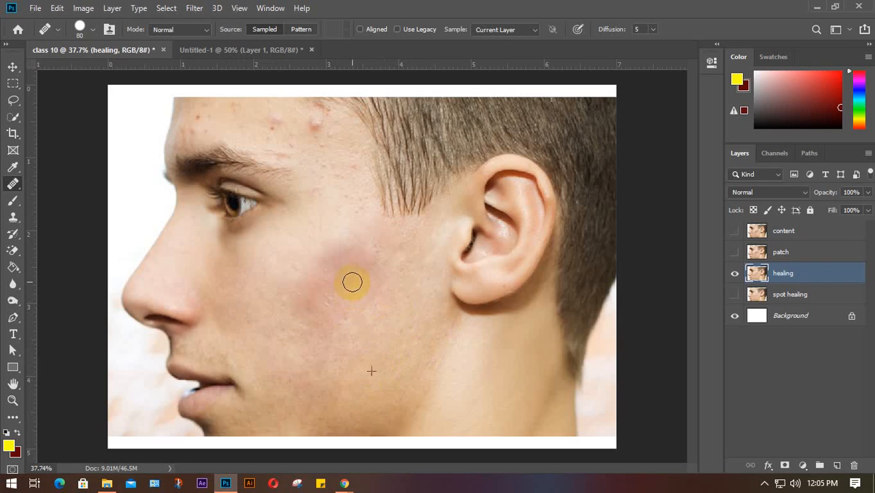
{"action": "left_click", "coordinate": [316, 219], "text": "alt"}
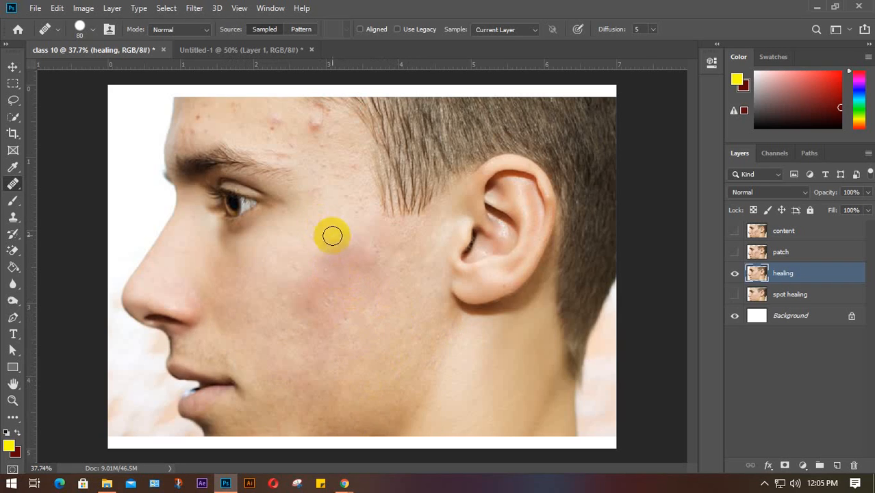
{"action": "left_click", "coordinate": [334, 243]}
{"action": "left_click", "coordinate": [338, 252]}
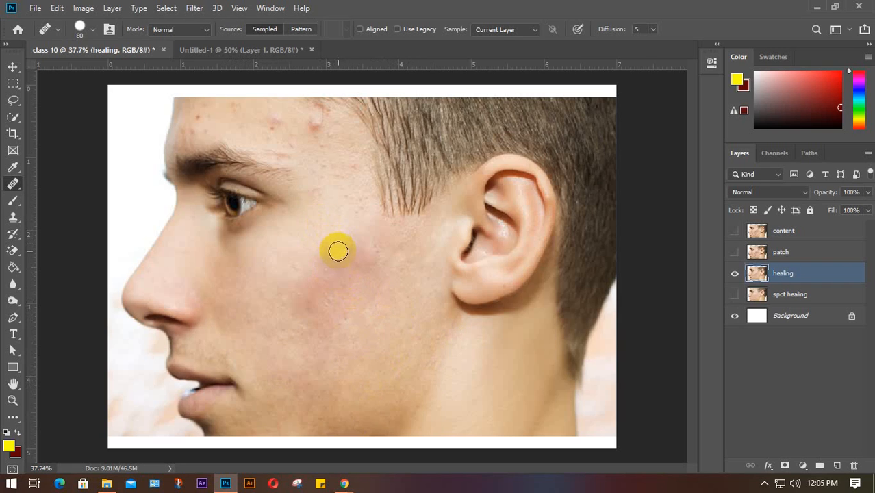
{"action": "left_click", "coordinate": [305, 231], "text": "alt"}
{"action": "mouse_move", "coordinate": [310, 318]}
{"action": "left_mouse_down"}
{"action": "mouse_move", "coordinate": [293, 271]}
{"action": "mouse_move", "coordinate": [303, 283]}
{"action": "left_mouse_up"}
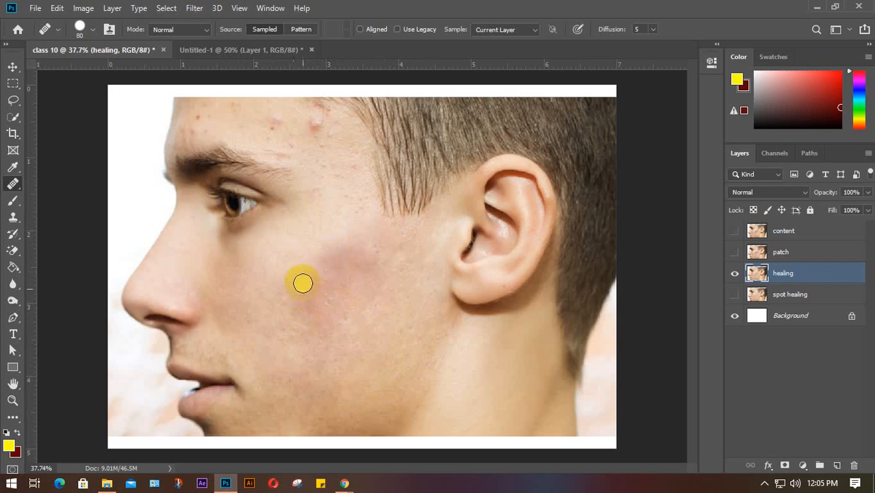
Step: Smooth the skin beside the mouth corner with the Healing Brush, sampling from the lower cheek and chin
{"action": "left_click", "coordinate": [326, 403], "text": "alt"}
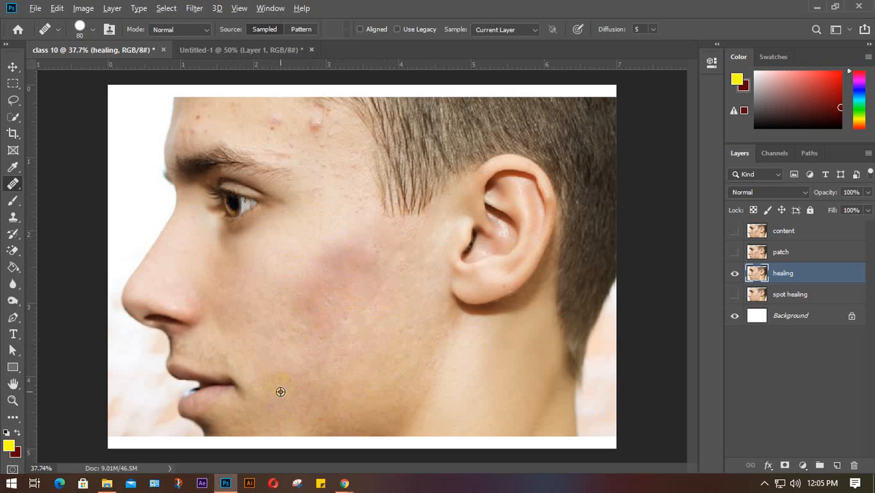
{"action": "left_click", "coordinate": [324, 388], "text": "alt"}
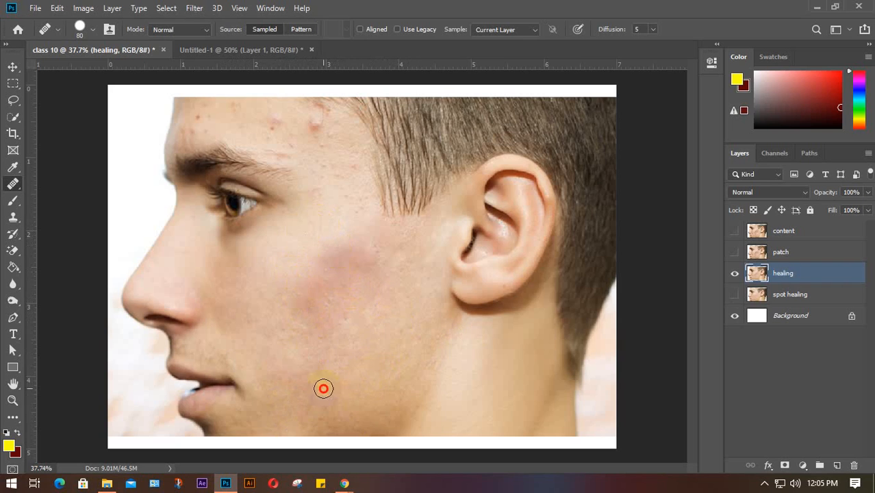
{"action": "left_click", "coordinate": [272, 397]}
{"action": "left_click", "coordinate": [244, 399]}
{"action": "left_click", "coordinate": [242, 391]}
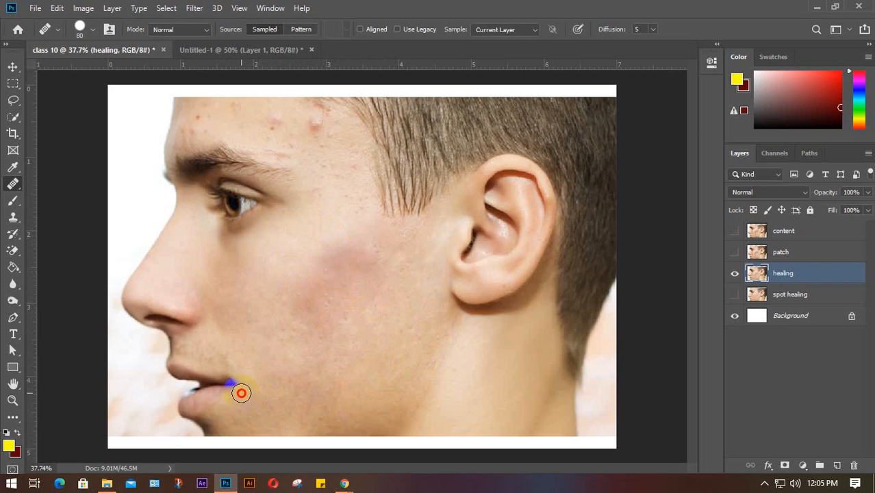
{"action": "left_click", "coordinate": [266, 418], "text": "alt"}
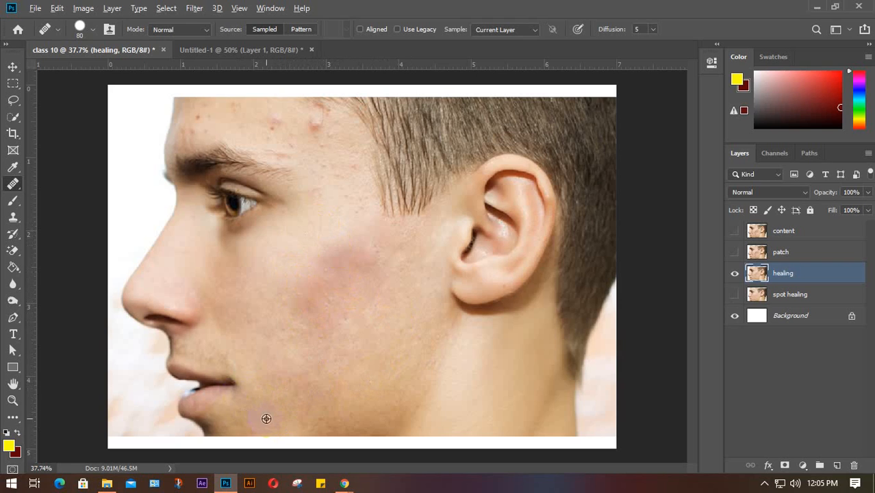
{"action": "left_click", "coordinate": [238, 396]}
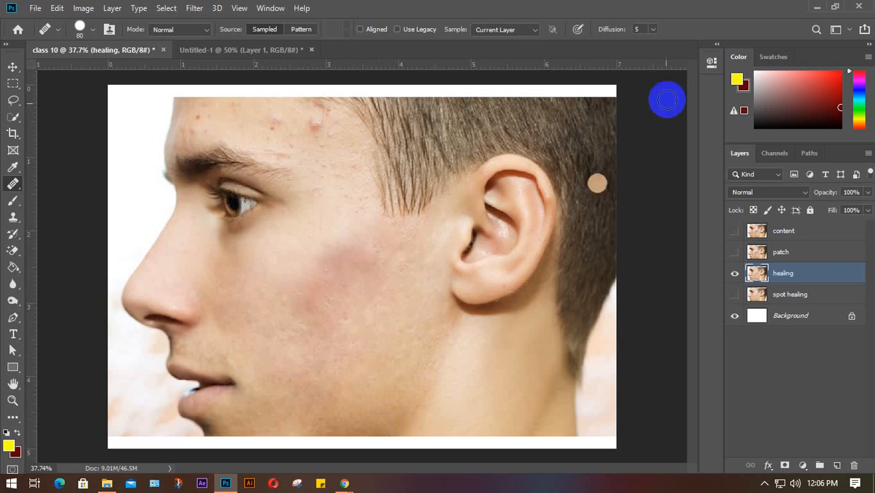
Step: Minimize all open windows to reach the desktop and check the running applications in Task Manager, closing it when done
{"action": "left_click", "coordinate": [817, 6]}
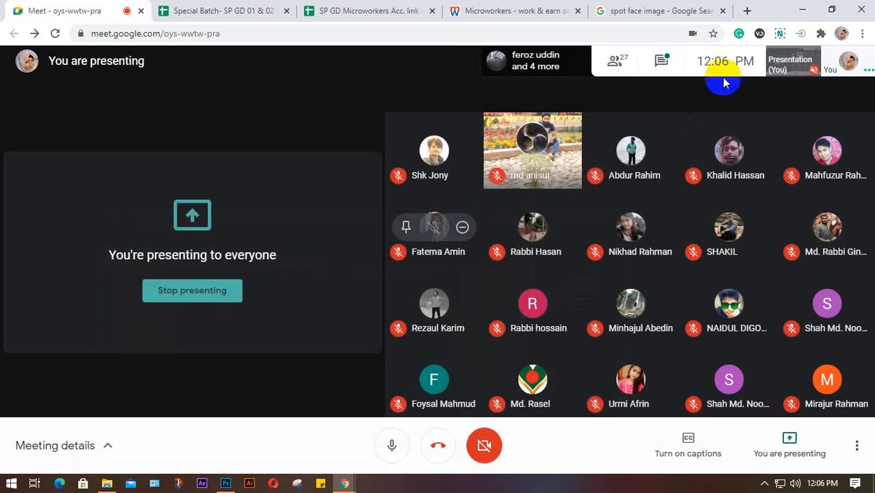
{"action": "left_click", "coordinate": [801, 9]}
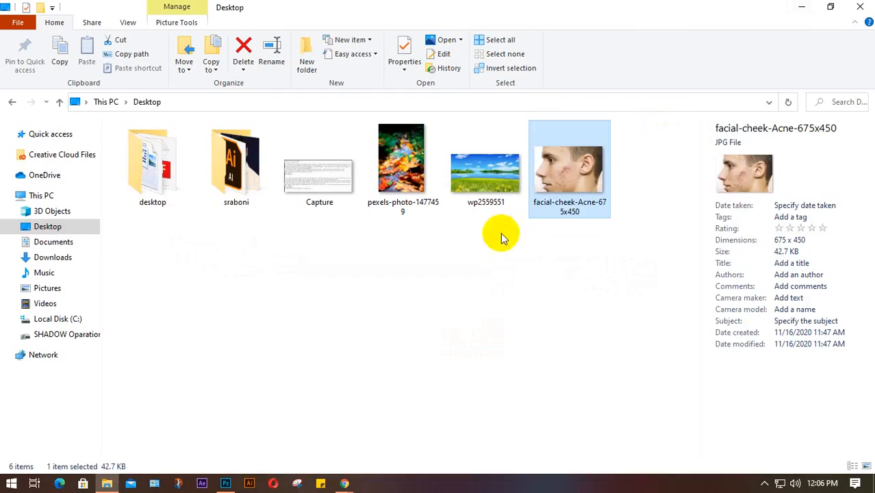
{"action": "left_click", "coordinate": [801, 7]}
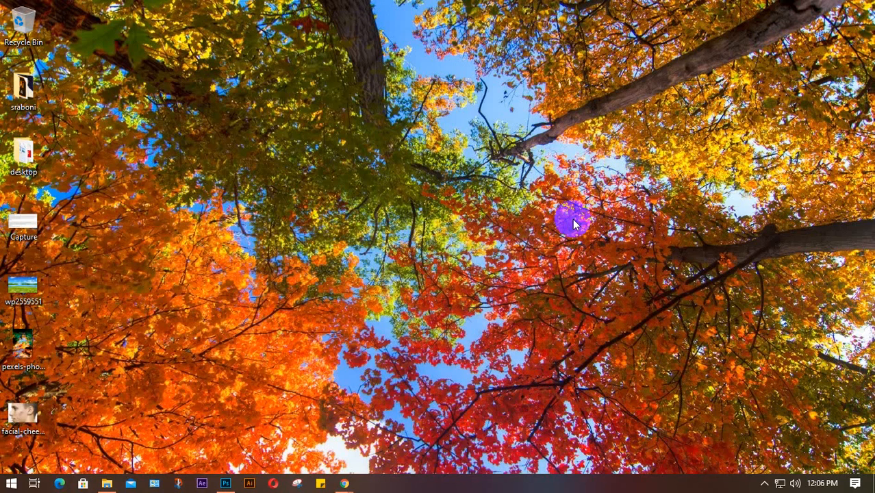
{"action": "key", "text": "ctrl+shift+Escape"}
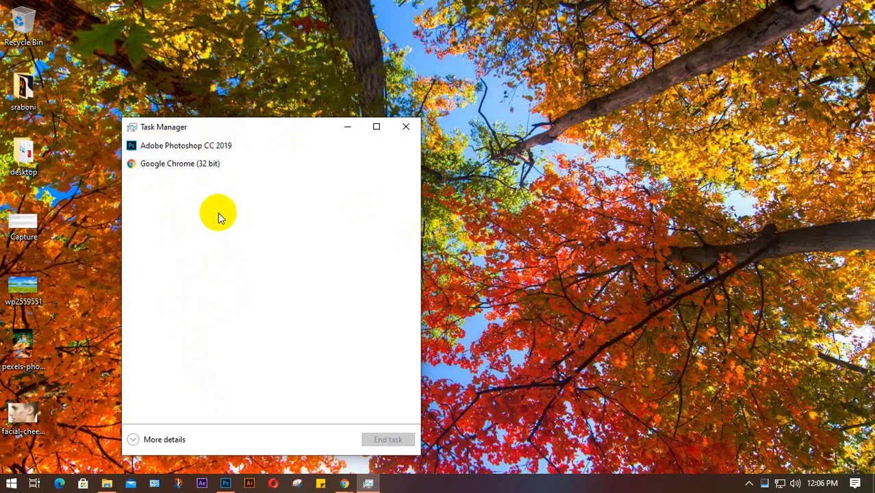
{"action": "left_click", "coordinate": [182, 165]}
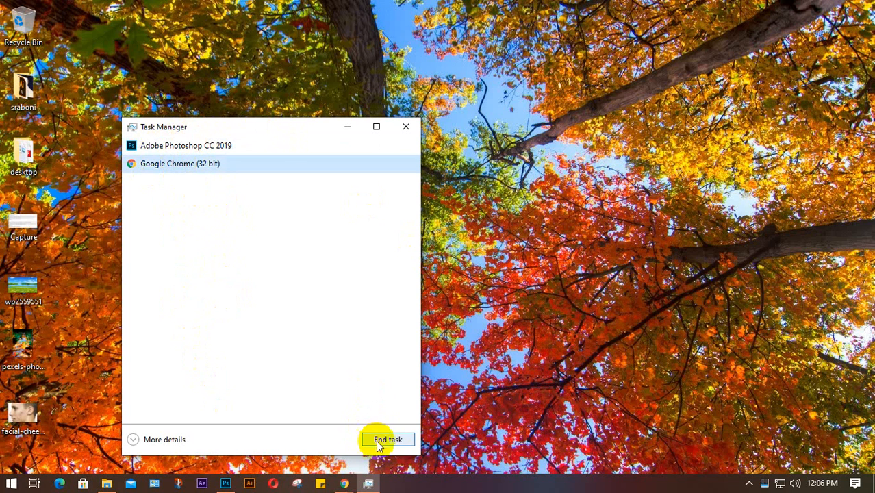
{"action": "left_click", "coordinate": [218, 252]}
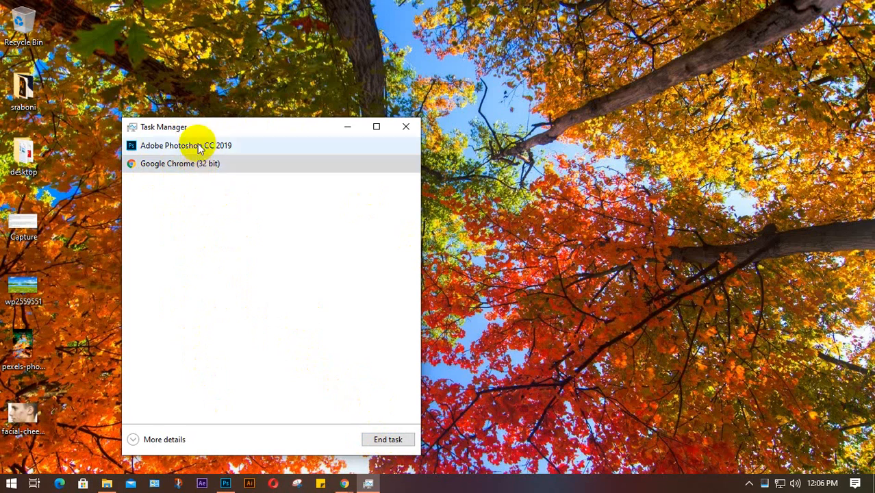
{"action": "left_click", "coordinate": [406, 127]}
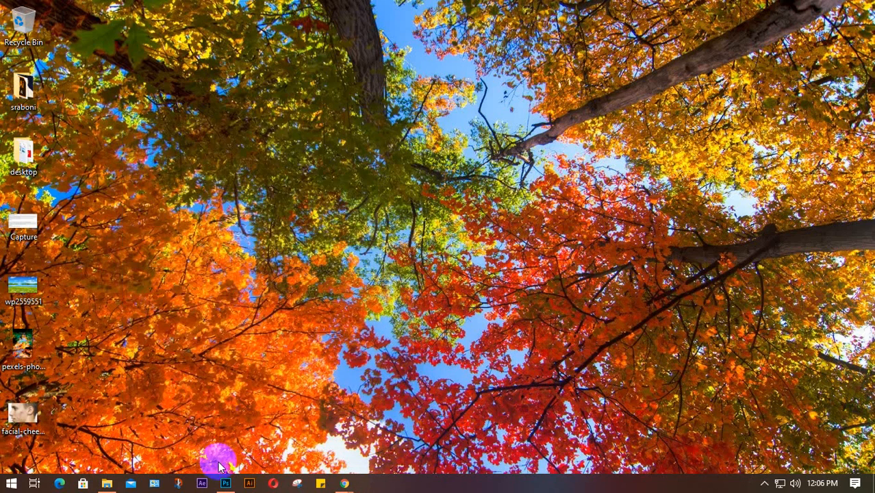
Step: Switch back to Photoshop and check the running applications in Task Manager again over the open portrait
{"action": "left_click", "coordinate": [226, 482]}
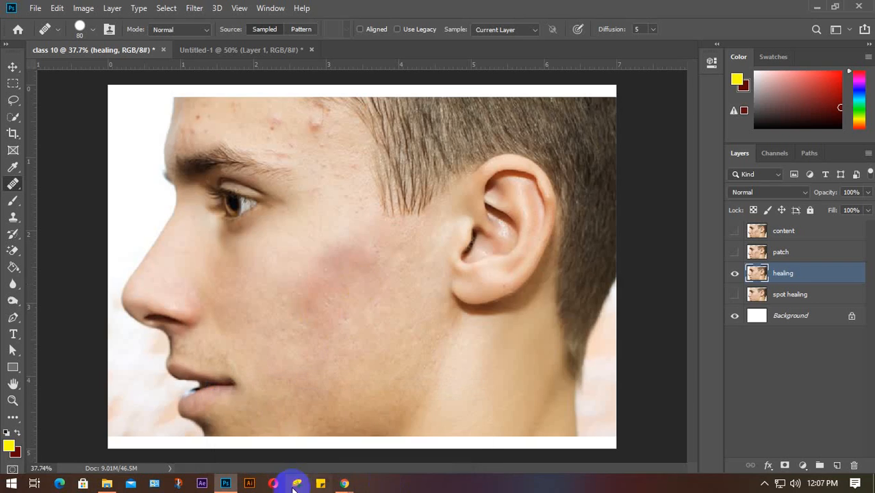
{"action": "left_click", "coordinate": [330, 342], "text": "alt"}
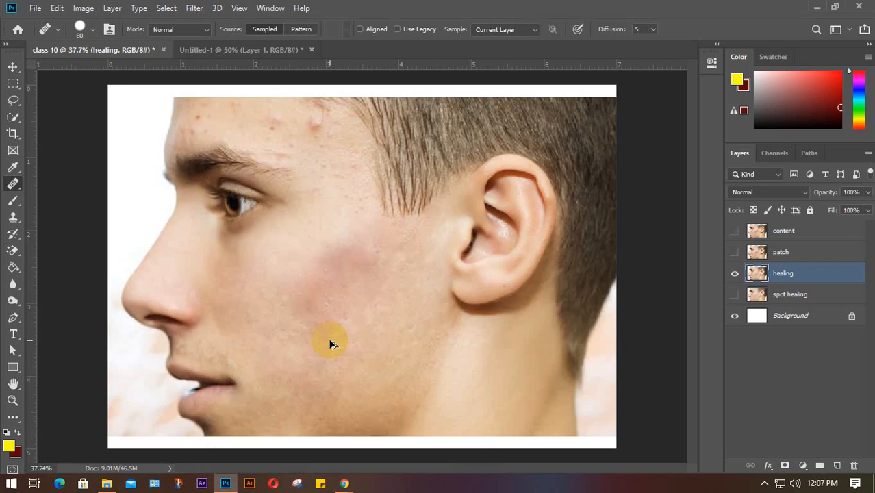
{"action": "key", "text": "ctrl+shift+Escape"}
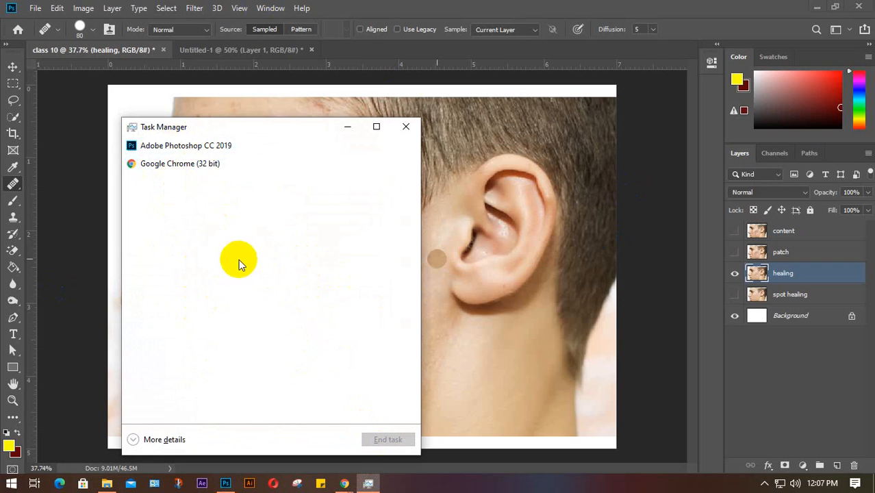
{"action": "left_click", "coordinate": [410, 128]}
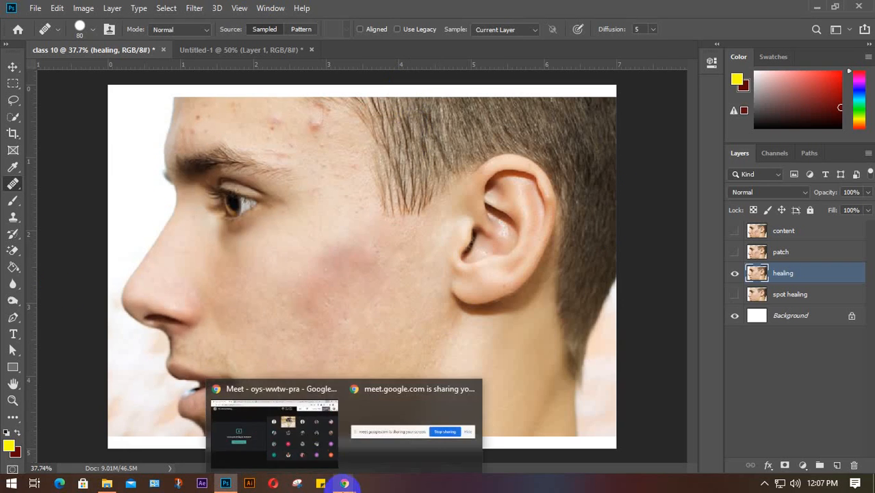
Step: Switch to the Google Meet call in Chrome and read the latest message in the meeting chat
{"action": "left_click", "coordinate": [261, 402]}
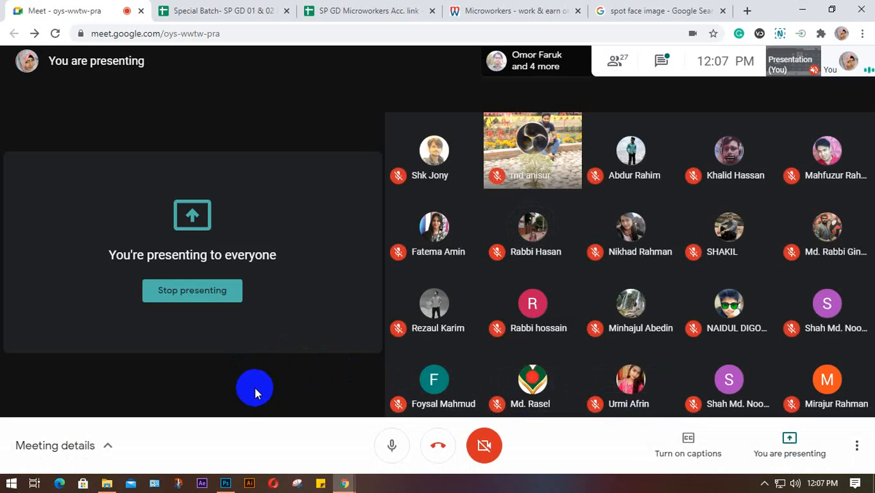
{"action": "left_click", "coordinate": [661, 61]}
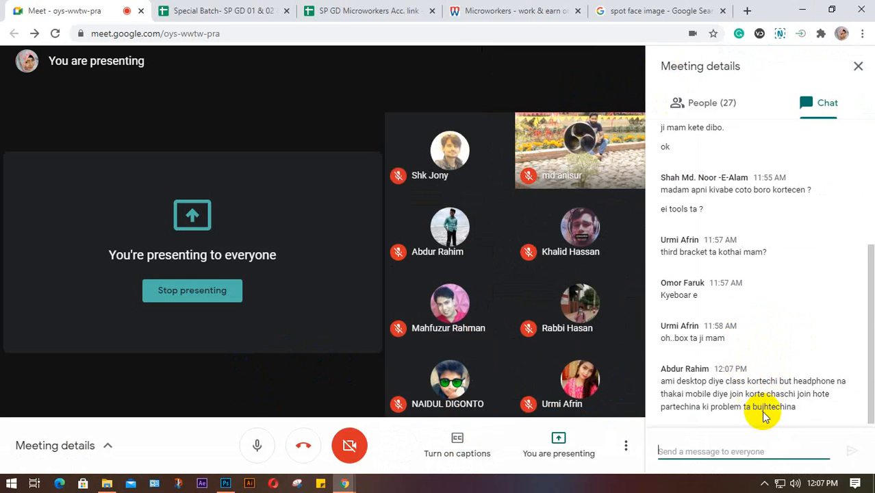
{"action": "left_click", "coordinate": [857, 67]}
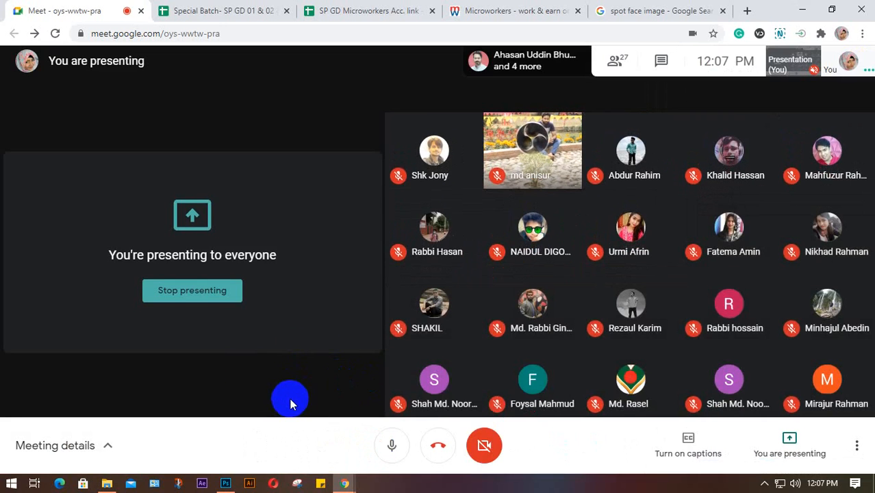
Step: Return to Photoshop and heal the reddish cheek patch and the small spots on the temple beside the sideburn
{"action": "left_click", "coordinate": [225, 483]}
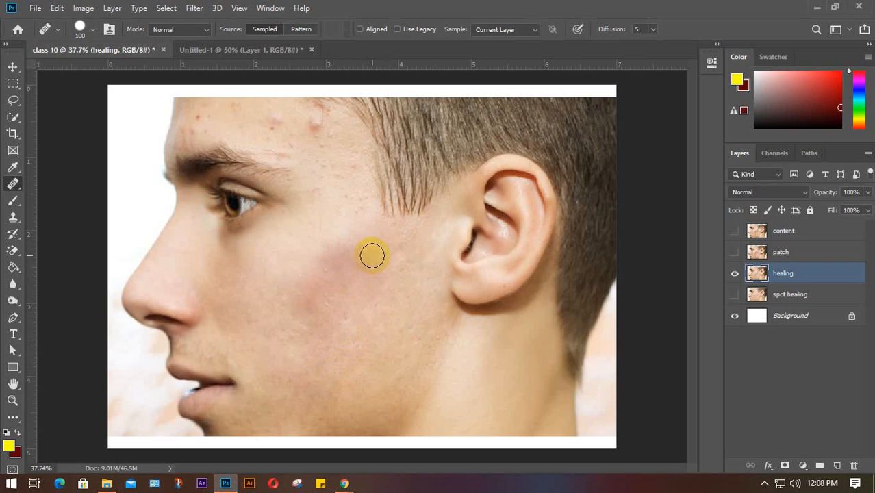
{"action": "mouse_move", "coordinate": [372, 255]}
{"action": "left_mouse_down"}
{"action": "mouse_move", "coordinate": [326, 260]}
{"action": "mouse_move", "coordinate": [302, 279]}
{"action": "mouse_move", "coordinate": [311, 315]}
{"action": "left_mouse_up"}
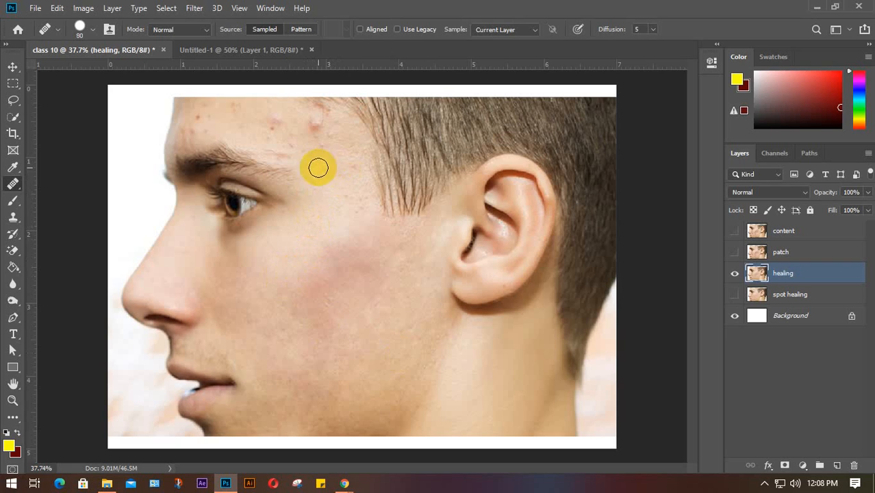
{"action": "left_click", "coordinate": [344, 195]}
{"action": "left_click", "coordinate": [357, 202]}
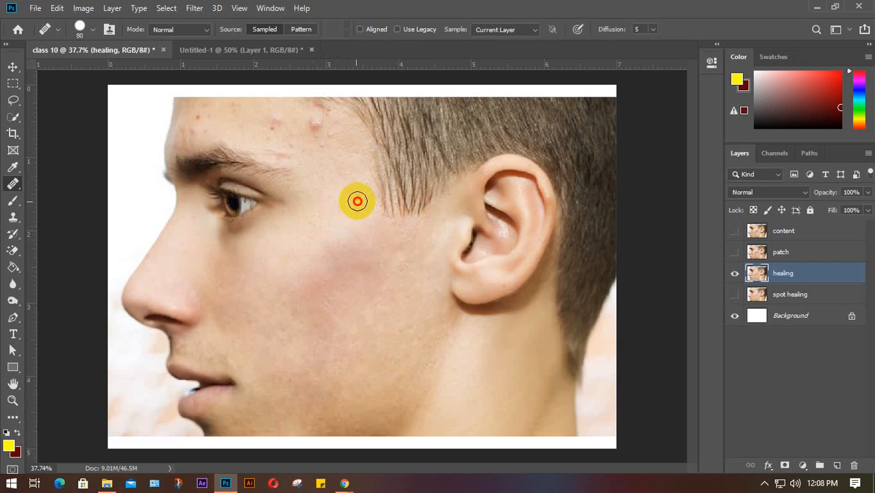
{"action": "left_click", "coordinate": [354, 211]}
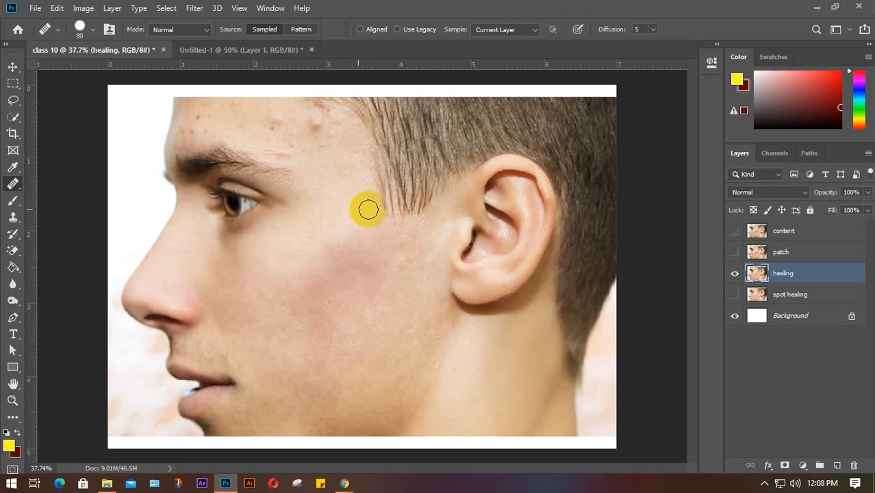
Step: Minimize the open windows and view the computer's system properties through This PC in File Explorer, closing them when done
{"action": "left_click", "coordinate": [815, 7]}
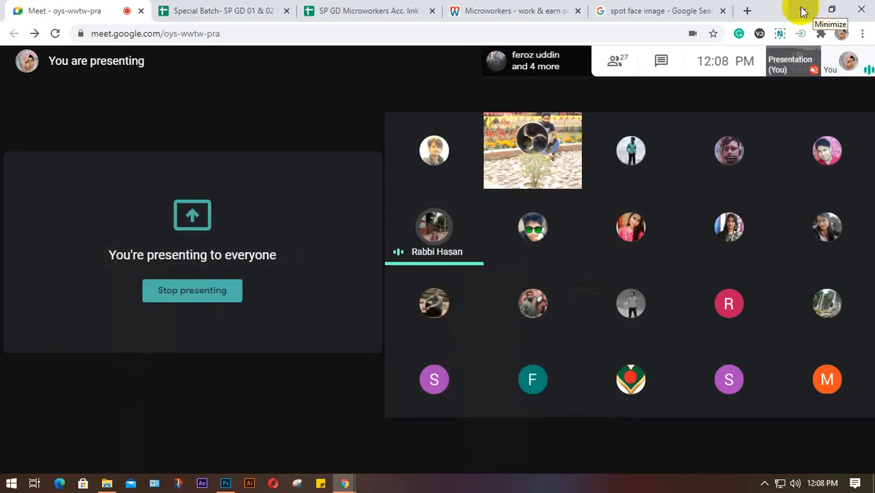
{"action": "left_click", "coordinate": [803, 10]}
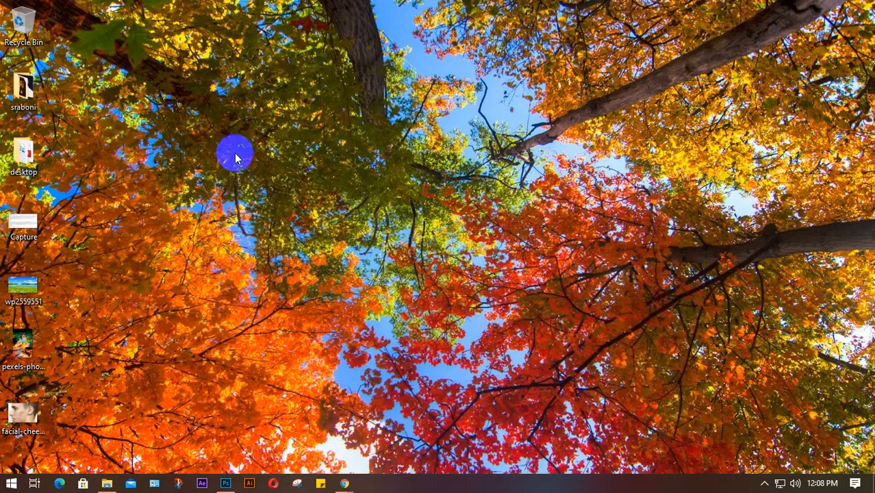
{"action": "left_click", "coordinate": [57, 383]}
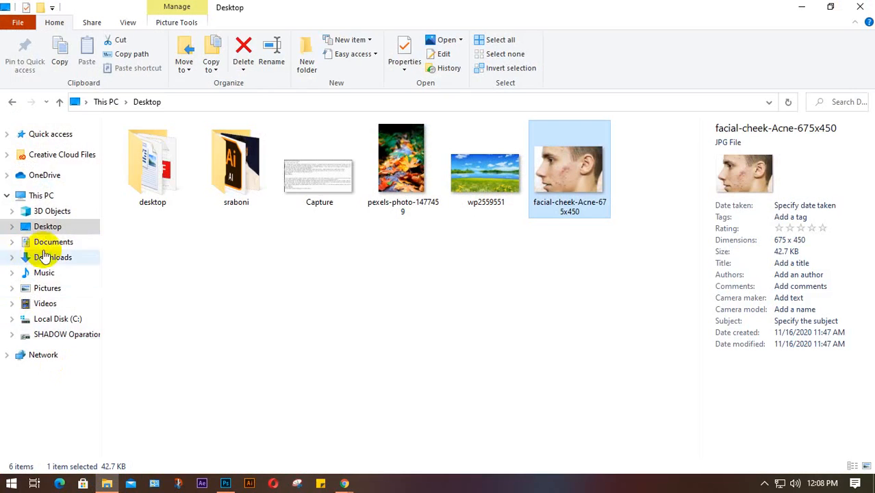
{"action": "right_click", "coordinate": [45, 196]}
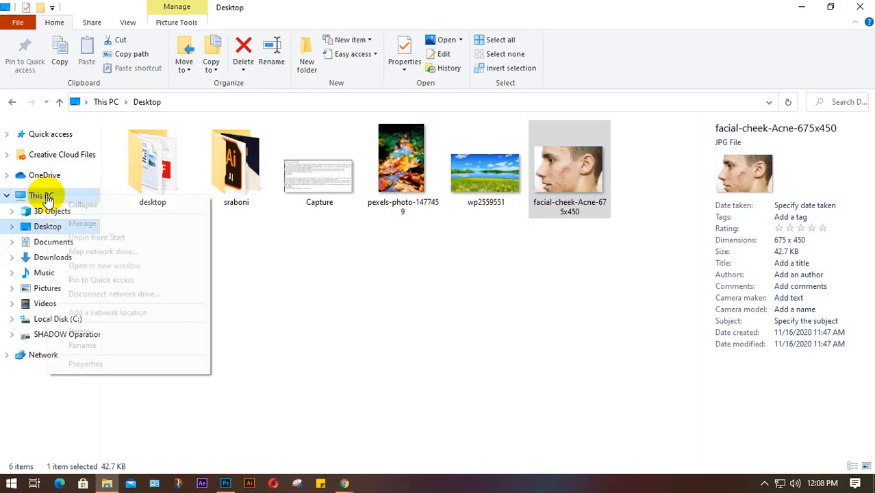
{"action": "left_click", "coordinate": [112, 365]}
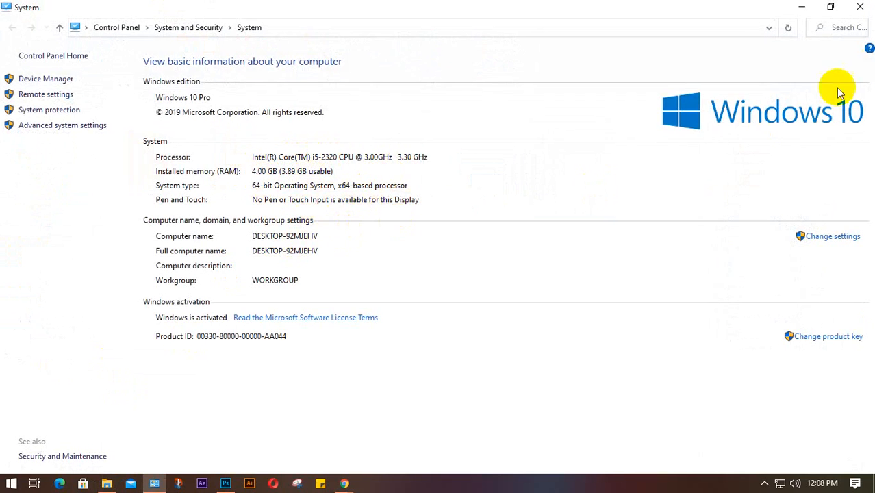
{"action": "left_click", "coordinate": [860, 7]}
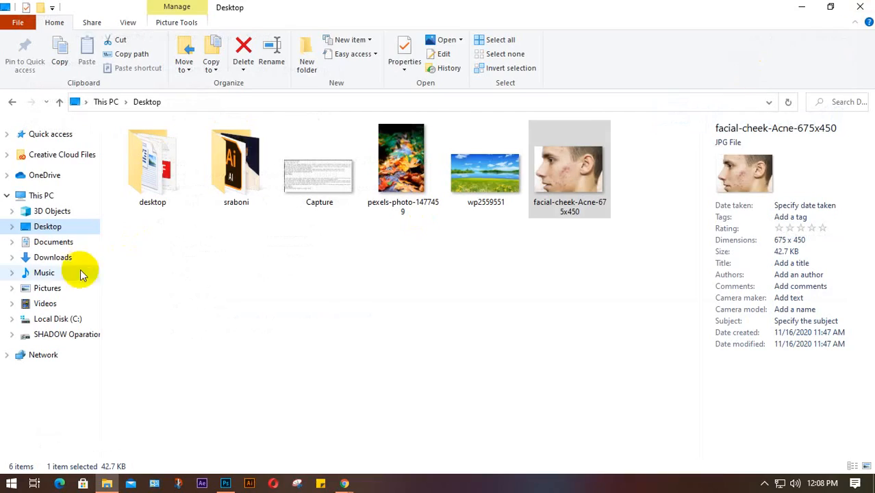
{"action": "left_click", "coordinate": [805, 7]}
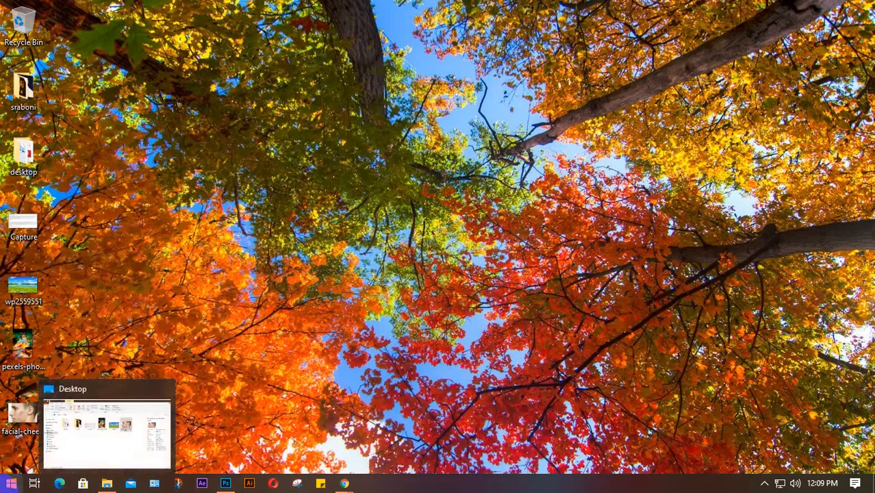
Step: Look through the computer's alphabetical list of installed programs and expand the SketchUp 2019 folder
{"action": "left_click", "coordinate": [12, 484]}
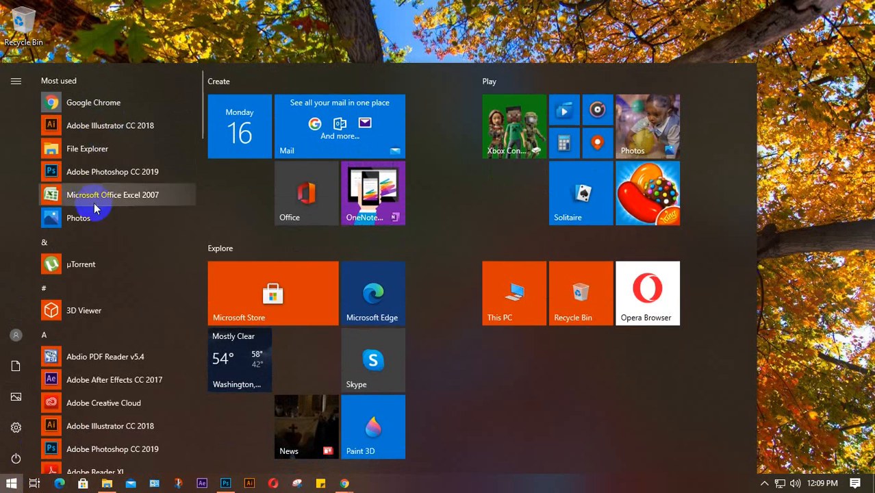
{"action": "scroll", "coordinate": [113, 357], "scroll_direction": "down", "scroll_amount": 2}
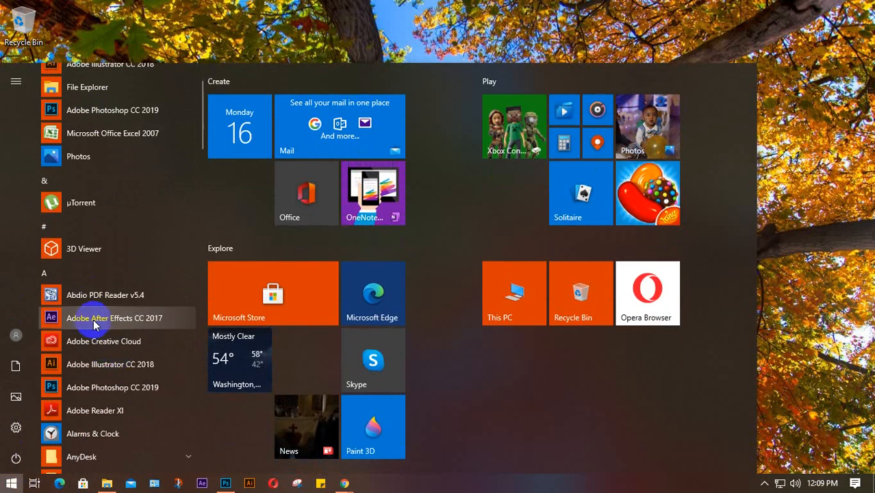
{"action": "scroll", "coordinate": [103, 322], "scroll_direction": "down", "scroll_amount": 4}
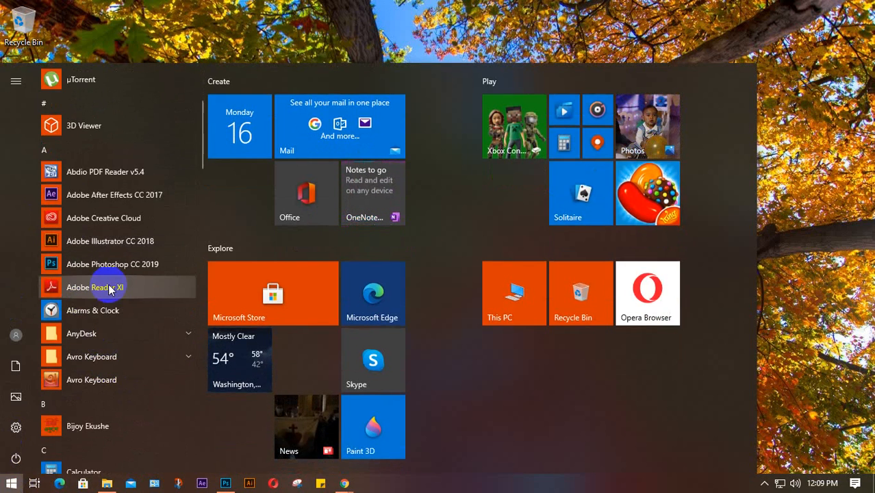
{"action": "scroll", "coordinate": [111, 286], "scroll_direction": "down", "scroll_amount": 5}
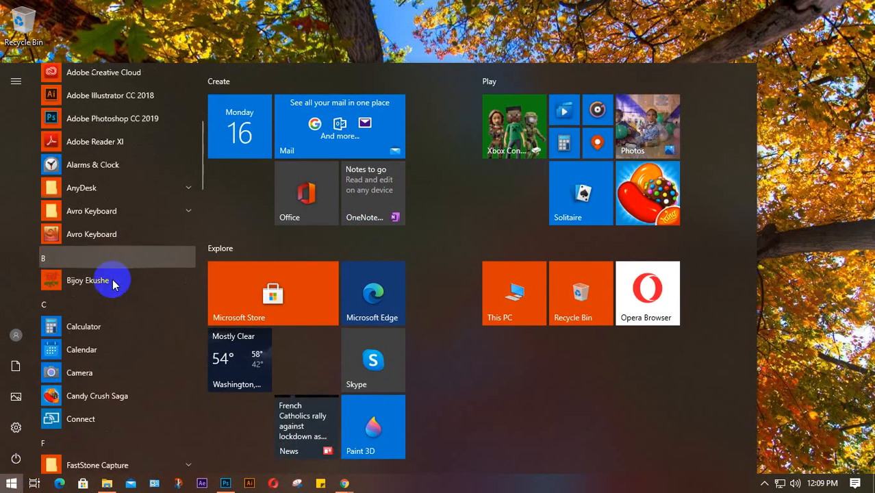
{"action": "scroll", "coordinate": [112, 278], "scroll_direction": "down", "scroll_amount": 3}
{"action": "scroll", "coordinate": [113, 246], "scroll_direction": "down", "scroll_amount": 4}
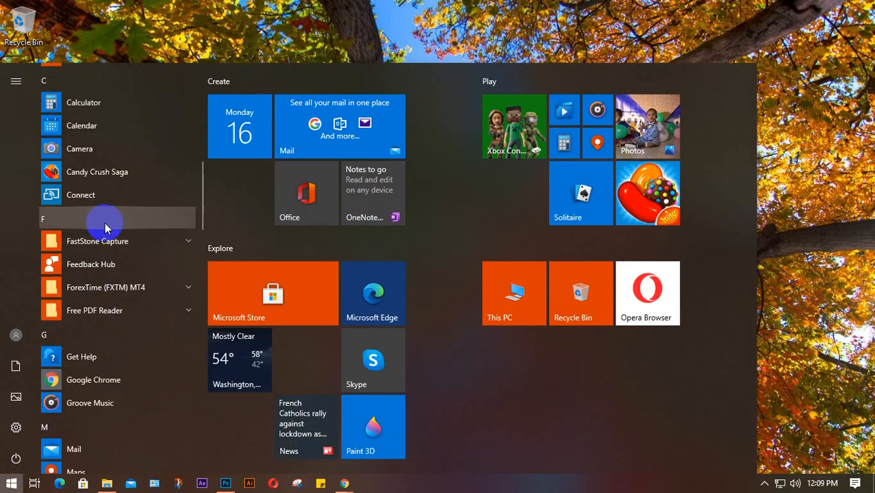
{"action": "scroll", "coordinate": [110, 330], "scroll_direction": "down", "scroll_amount": 2}
{"action": "scroll", "coordinate": [110, 330], "scroll_direction": "down", "scroll_amount": 4}
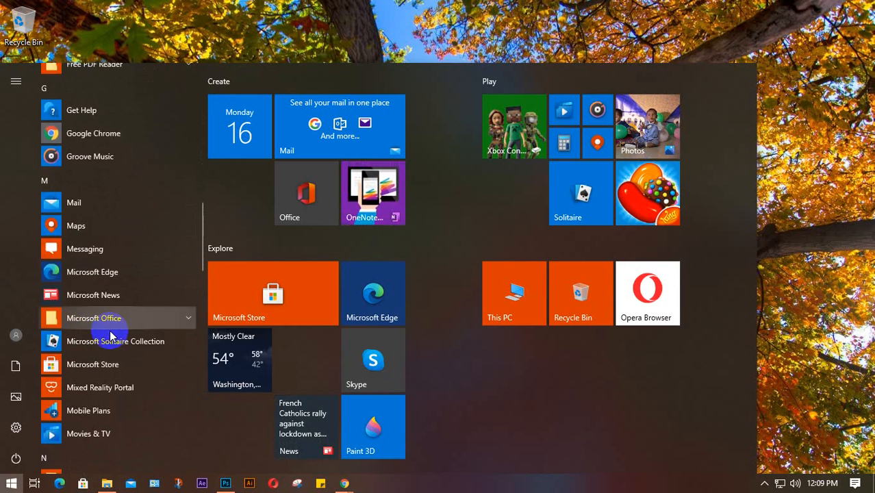
{"action": "scroll", "coordinate": [110, 330], "scroll_direction": "down", "scroll_amount": 6}
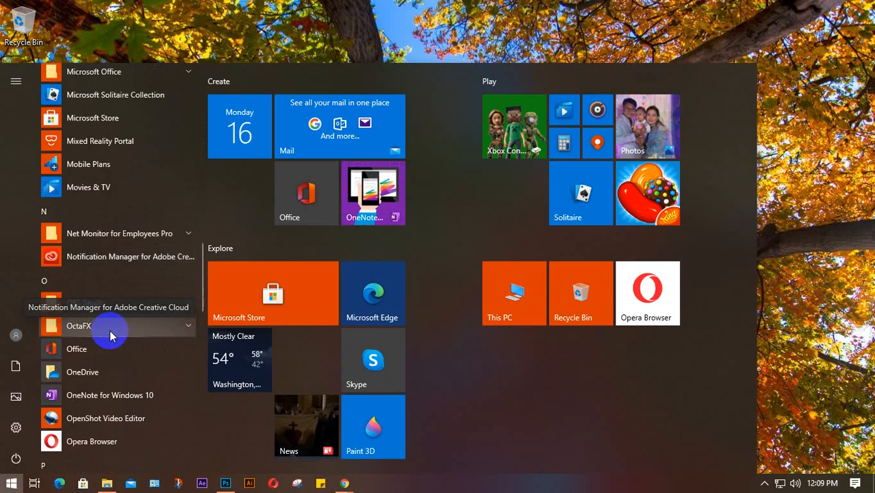
{"action": "scroll", "coordinate": [111, 334], "scroll_direction": "down", "scroll_amount": 3}
{"action": "scroll", "coordinate": [112, 334], "scroll_direction": "down", "scroll_amount": 4}
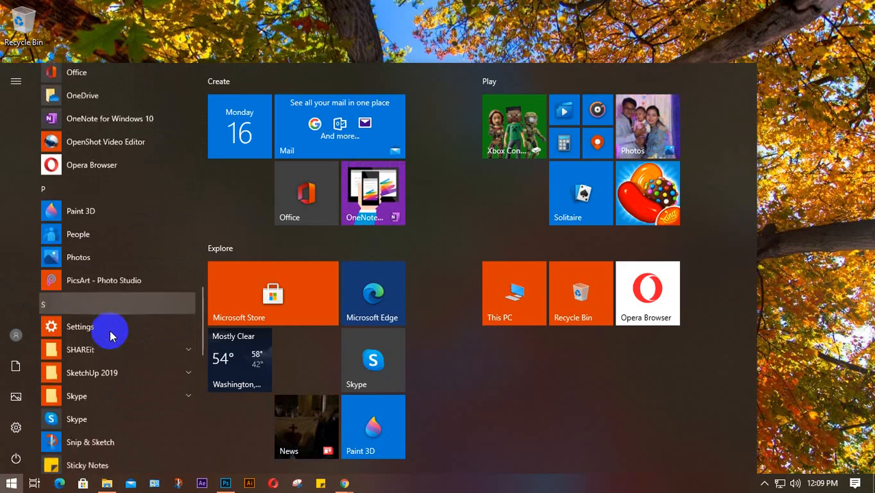
{"action": "scroll", "coordinate": [111, 336], "scroll_direction": "down", "scroll_amount": 2}
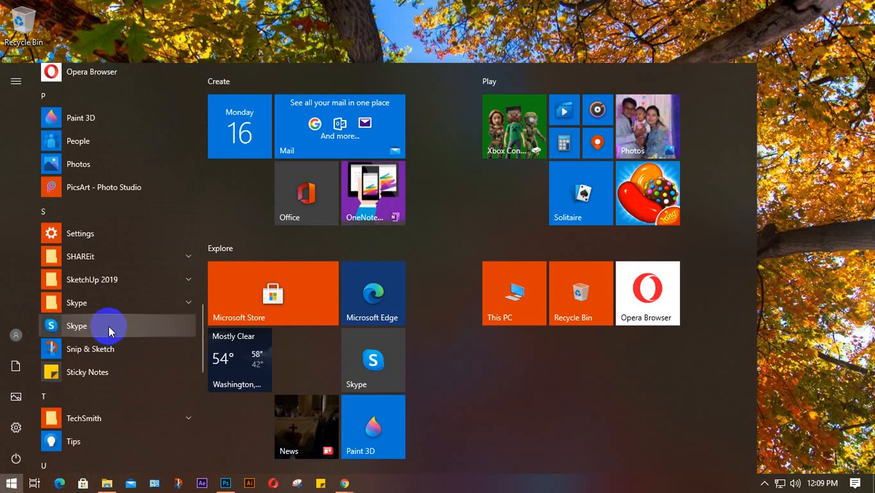
{"action": "left_click", "coordinate": [97, 285]}
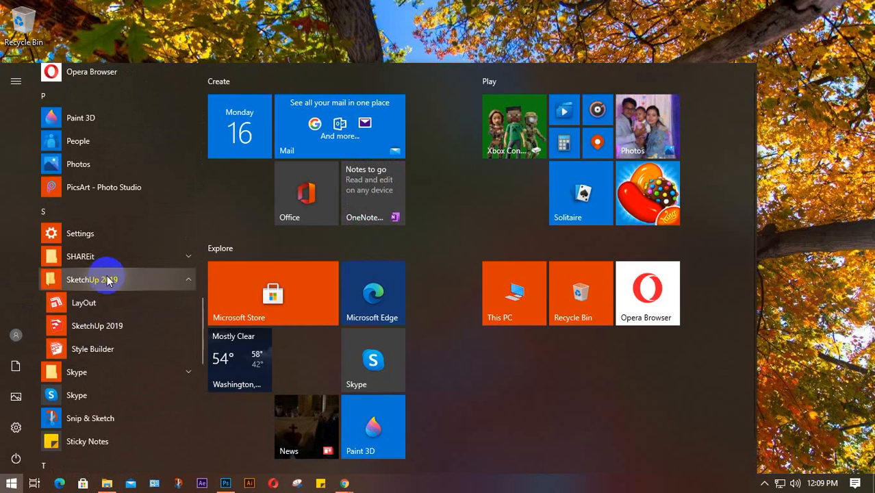
Step: Collapse the SketchUp 2019 folder, look through the rest of the installed programs list, and close it
{"action": "left_click", "coordinate": [108, 280]}
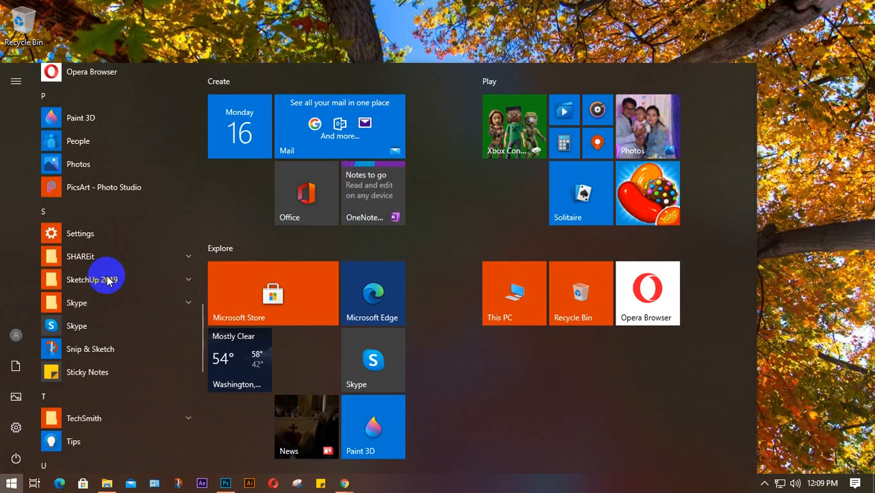
{"action": "scroll", "coordinate": [107, 281], "scroll_direction": "down", "scroll_amount": 5}
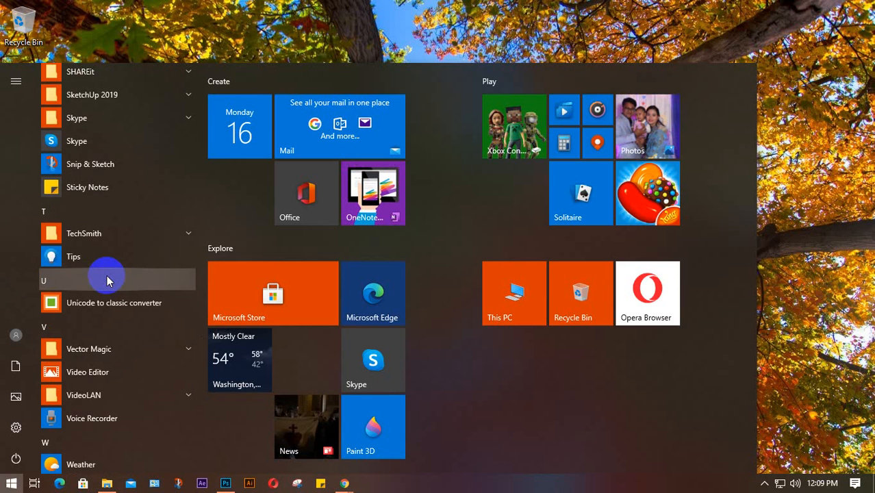
{"action": "scroll", "coordinate": [107, 280], "scroll_direction": "down", "scroll_amount": 4}
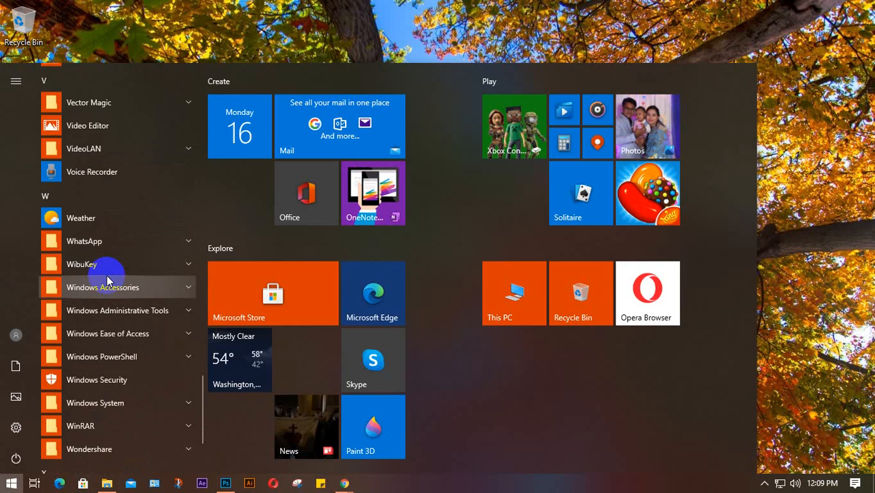
{"action": "scroll", "coordinate": [108, 280], "scroll_direction": "down", "scroll_amount": 1}
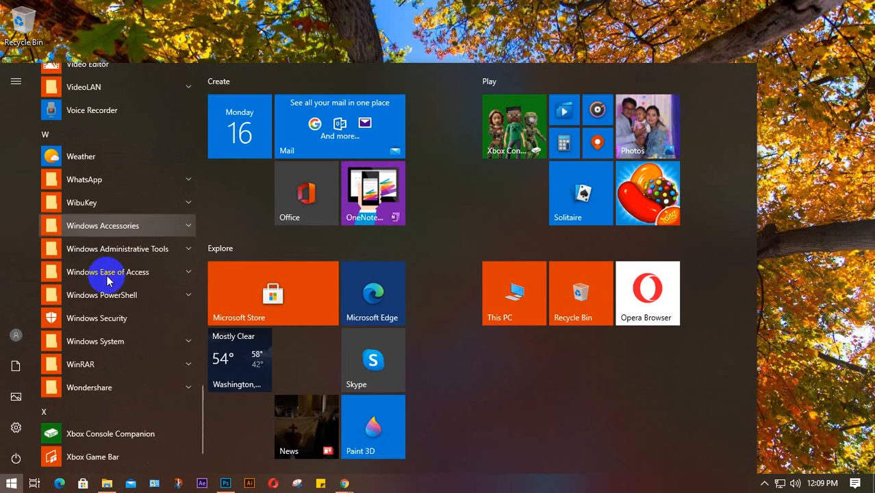
{"action": "scroll", "coordinate": [107, 281], "scroll_direction": "down", "scroll_amount": 1}
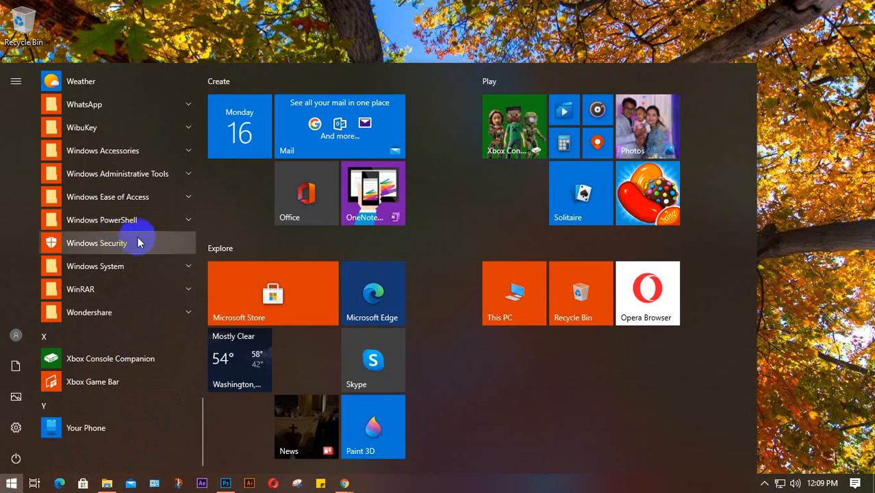
{"action": "scroll", "coordinate": [127, 277], "scroll_direction": "up", "scroll_amount": 6}
{"action": "scroll", "coordinate": [128, 275], "scroll_direction": "up", "scroll_amount": 20}
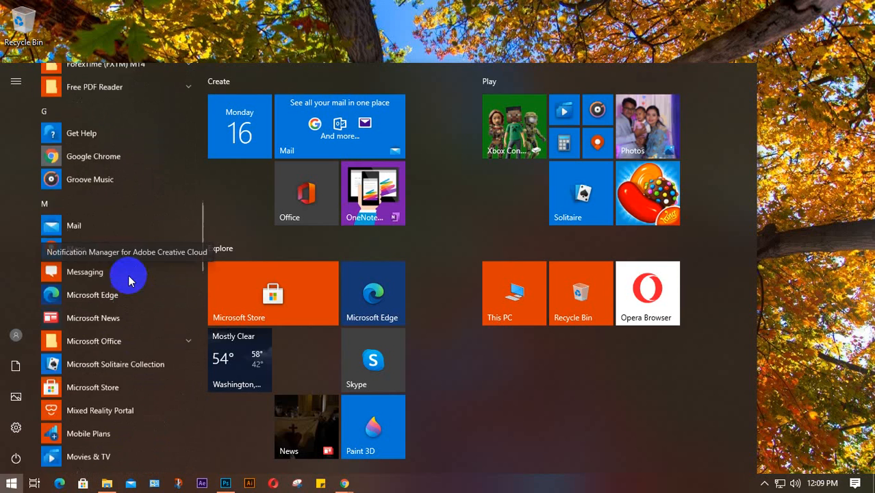
{"action": "scroll", "coordinate": [130, 277], "scroll_direction": "up", "scroll_amount": 2}
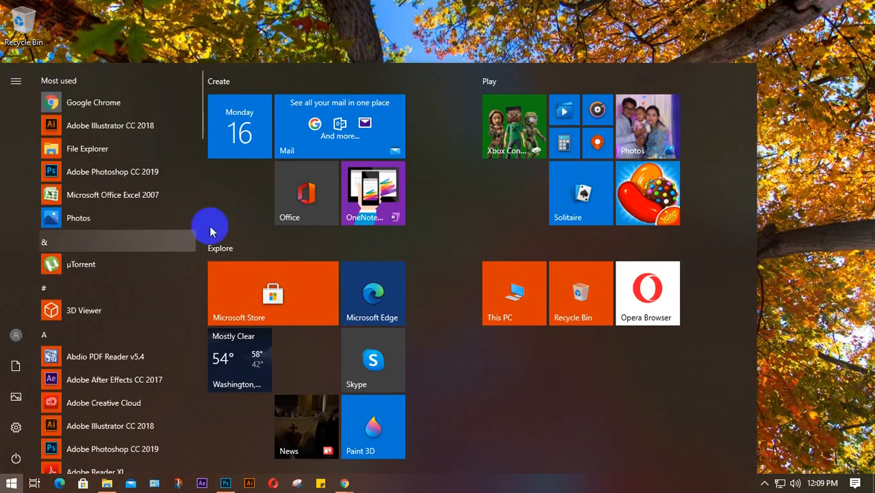
{"action": "left_click", "coordinate": [451, 27]}
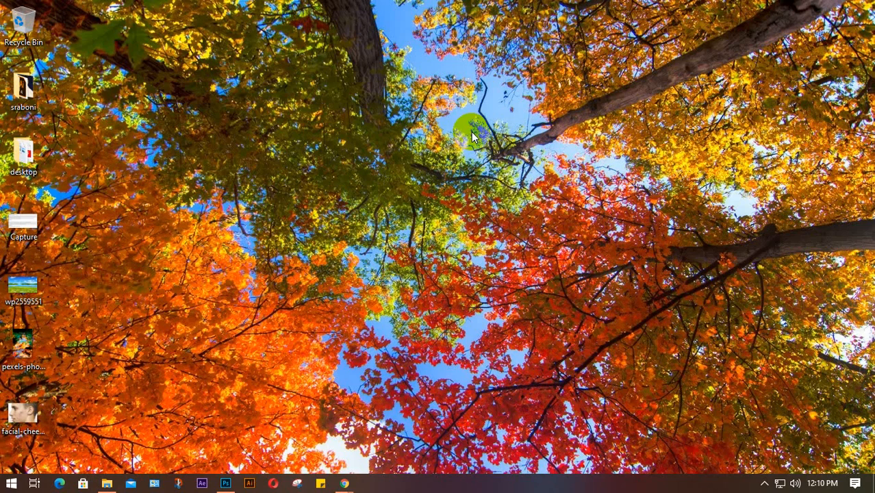
Step: Return to Photoshop and heal the large reddish bump on the forehead beside the hairline, sampling clean skin from the temple
{"action": "left_click", "coordinate": [226, 484]}
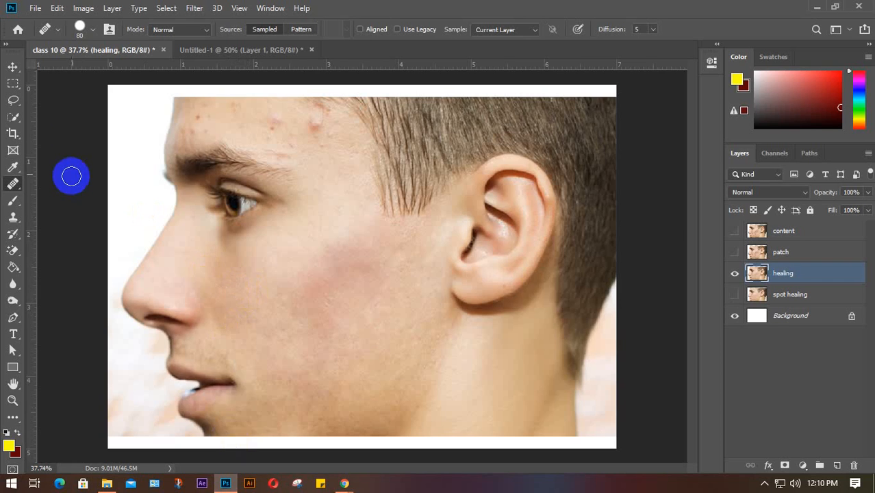
{"action": "left_click", "coordinate": [170, 317], "text": "alt"}
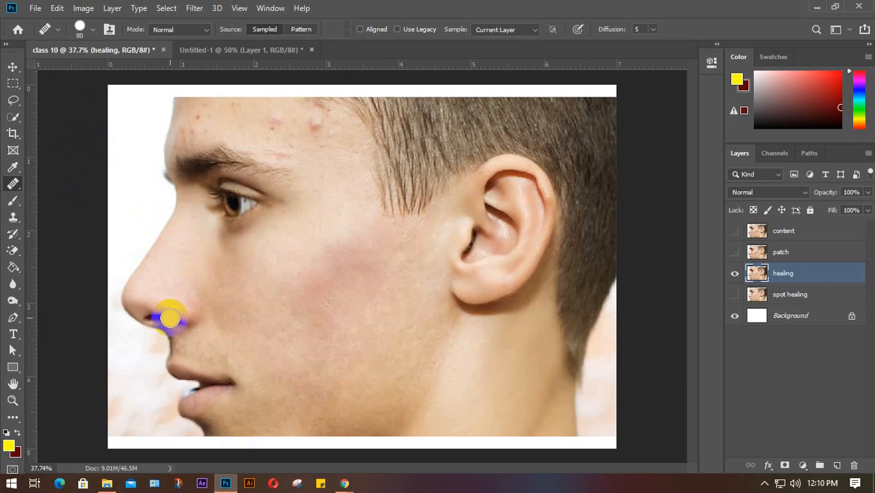
{"action": "left_click", "coordinate": [766, 485]}
{"action": "left_click", "coordinate": [775, 434]}
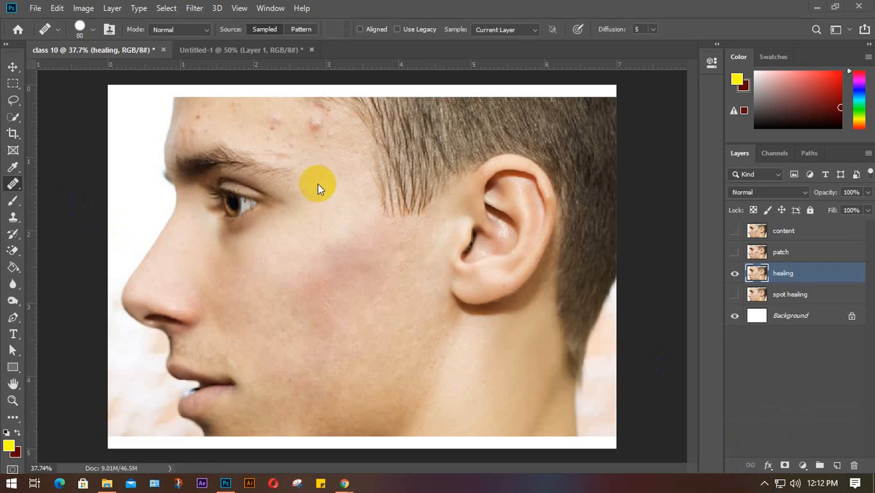
{"action": "left_click", "coordinate": [13, 183]}
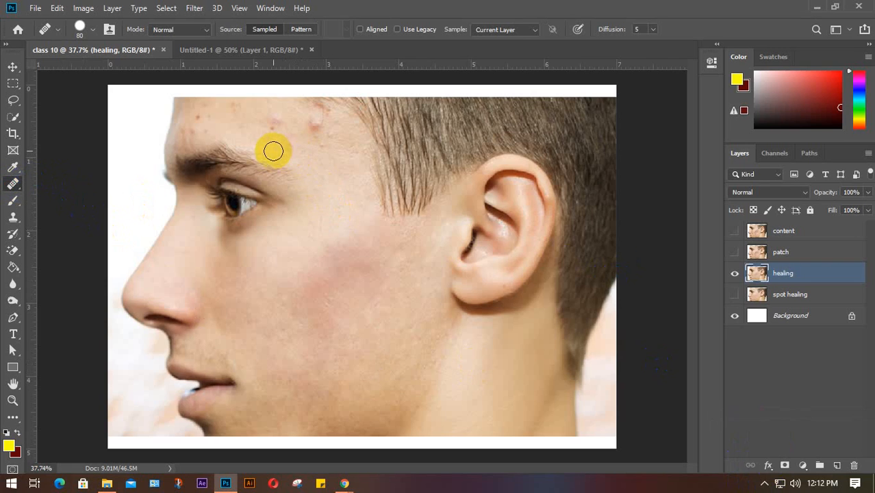
{"action": "left_click", "coordinate": [330, 184], "text": "alt"}
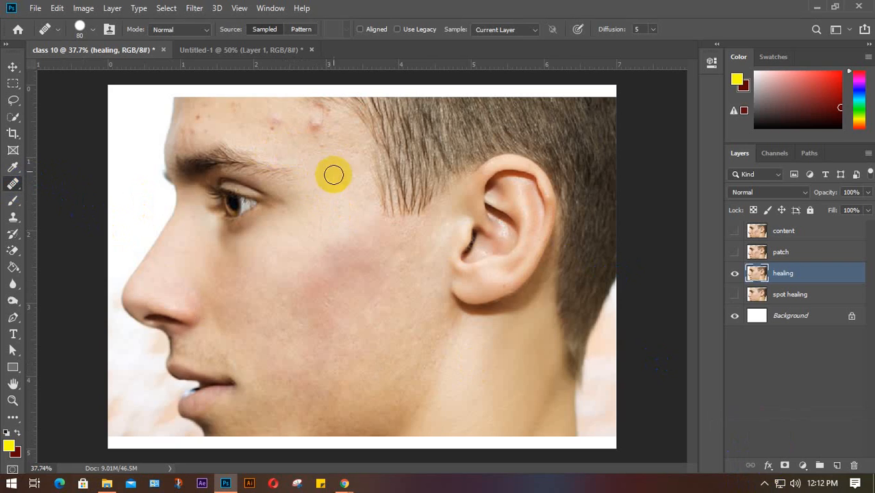
{"action": "left_click", "coordinate": [324, 138]}
{"action": "left_click", "coordinate": [314, 124]}
{"action": "left_click", "coordinate": [323, 113]}
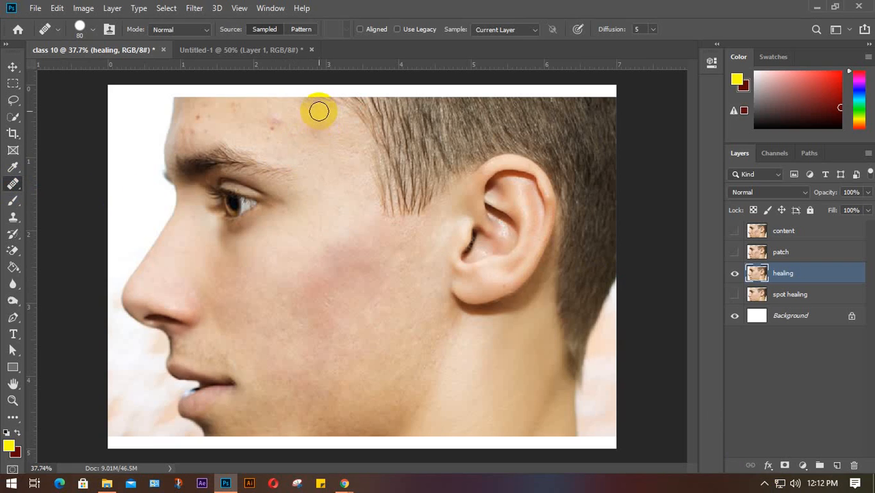
Step: Resample clean temple skin and heal the remaining redness where the large forehead bump was
{"action": "left_click", "coordinate": [338, 168], "text": "alt"}
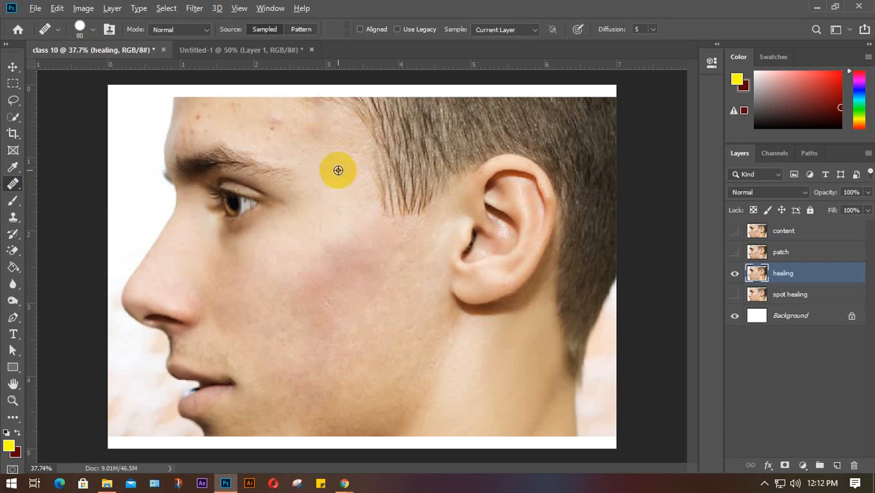
{"action": "left_click", "coordinate": [320, 135]}
{"action": "left_click", "coordinate": [313, 134]}
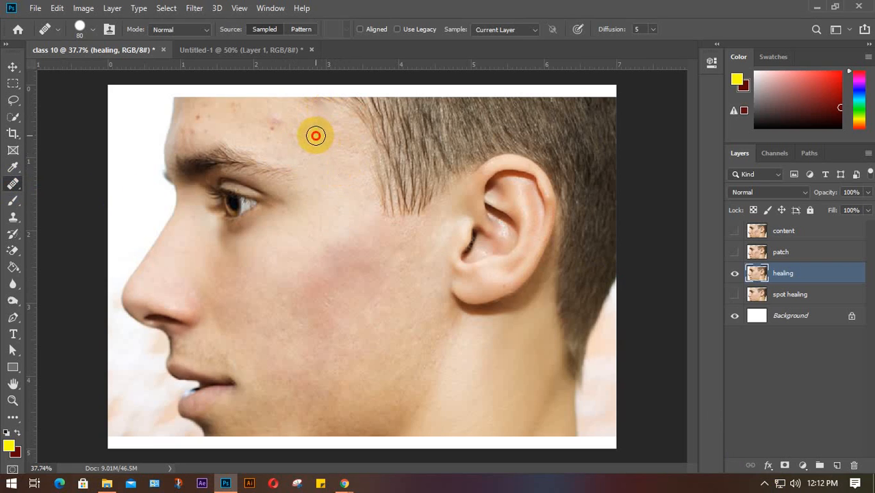
{"action": "left_click", "coordinate": [339, 202], "text": "alt"}
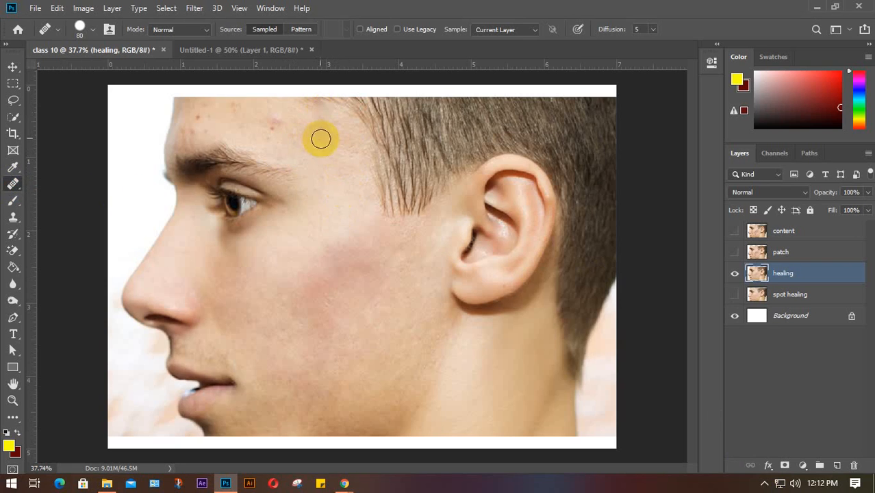
{"action": "left_click", "coordinate": [320, 138]}
{"action": "left_click", "coordinate": [322, 127]}
Step: Heal the small red spots across the forehead above the eyebrow, working toward the front edge of the brow
{"action": "left_click", "coordinate": [278, 126]}
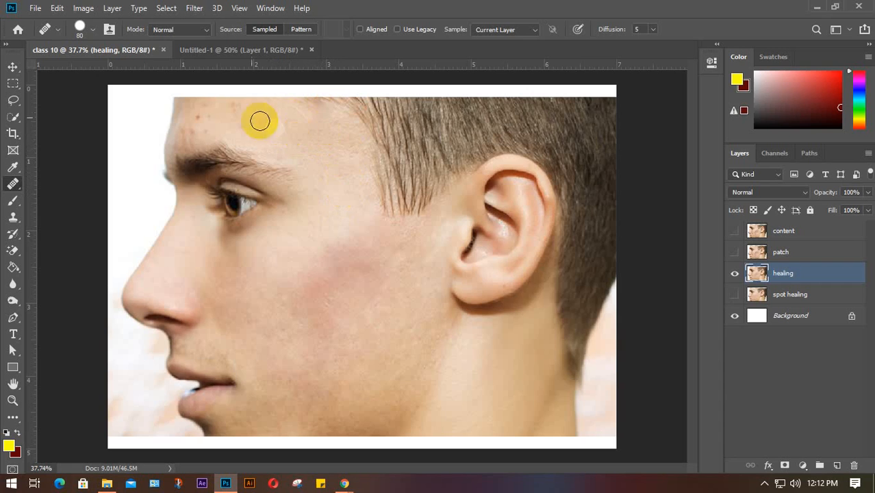
{"action": "left_click", "coordinate": [236, 108]}
{"action": "left_click", "coordinate": [242, 125]}
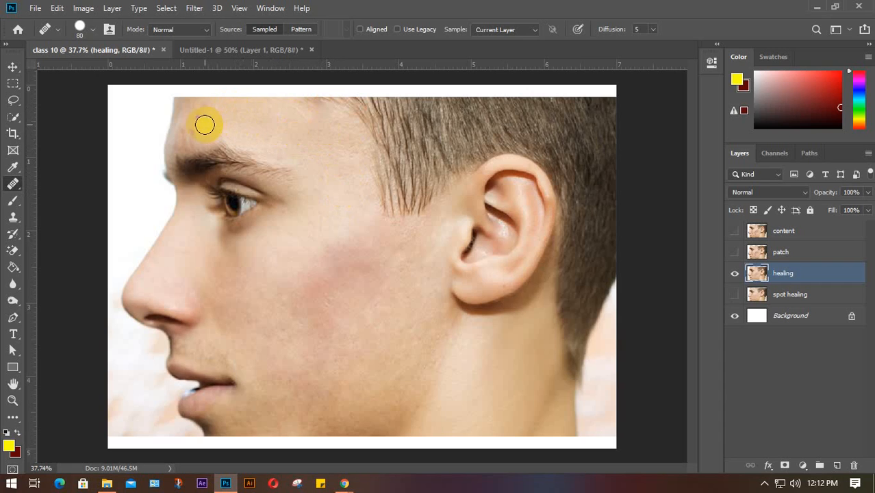
{"action": "left_click", "coordinate": [201, 120]}
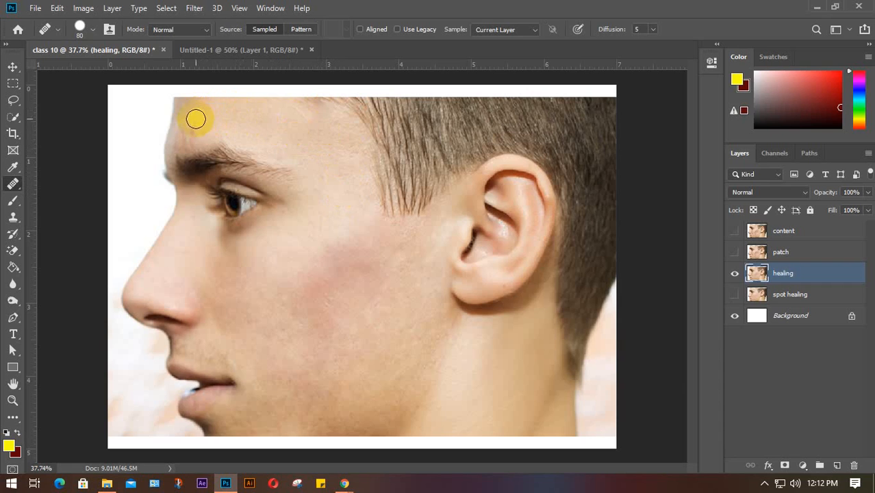
{"action": "left_click", "coordinate": [181, 133]}
{"action": "left_click", "coordinate": [187, 146]}
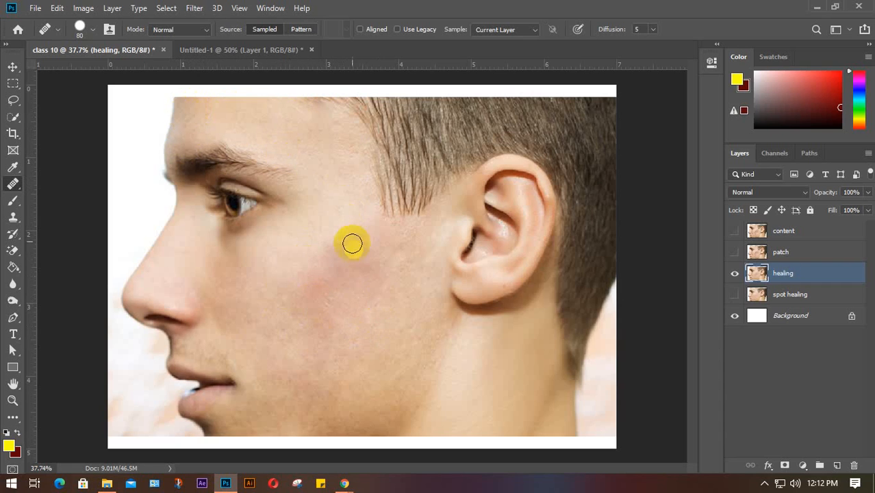
Step: Heal the small spot on the lower earlobe, undoing the first attempt and resampling clean skin from the neck below the ear
{"action": "left_click", "coordinate": [517, 315]}
{"action": "left_click", "coordinate": [504, 286]}
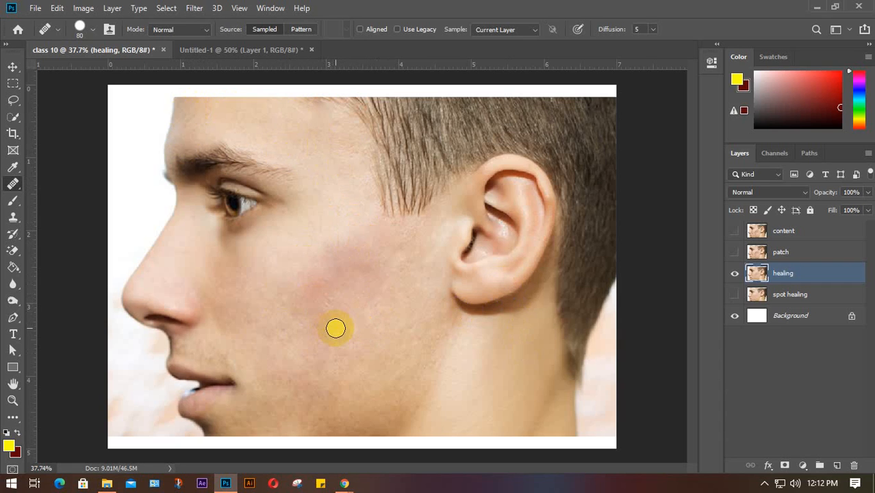
{"action": "key", "text": "ctrl+z"}
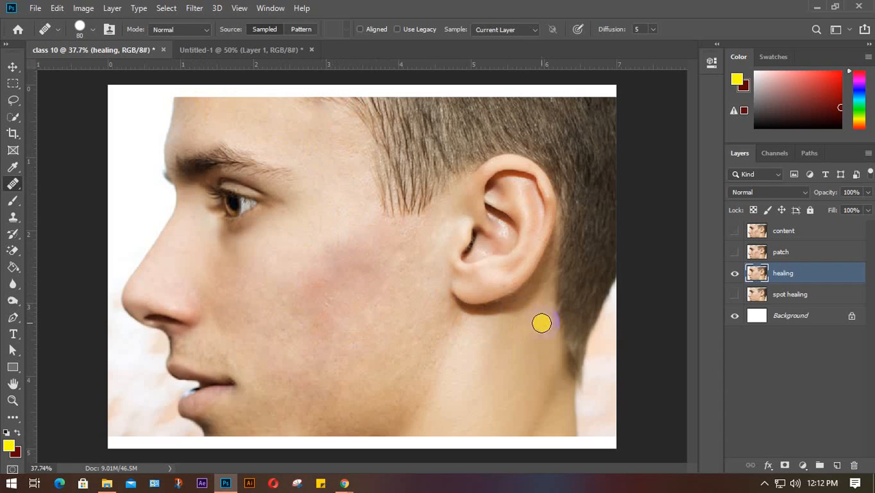
{"action": "left_click", "coordinate": [504, 330], "text": "alt"}
{"action": "left_click", "coordinate": [502, 285]}
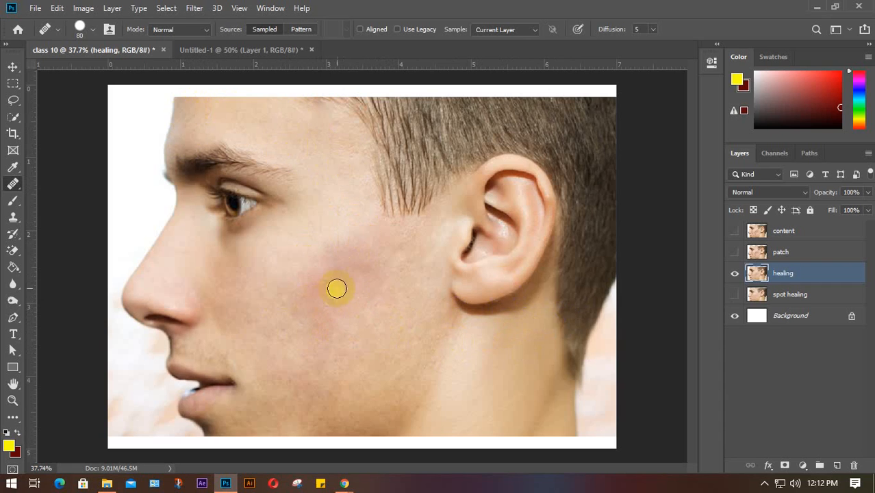
Step: Hide the healing layer, and select and show the patch layer
{"action": "left_click", "coordinate": [735, 276]}
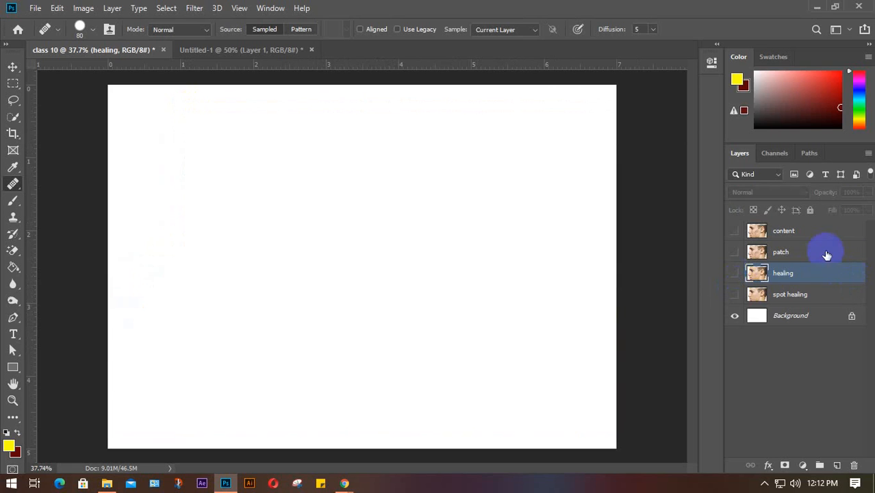
{"action": "left_click", "coordinate": [822, 252]}
{"action": "left_click", "coordinate": [735, 252]}
{"action": "left_click", "coordinate": [592, 287]}
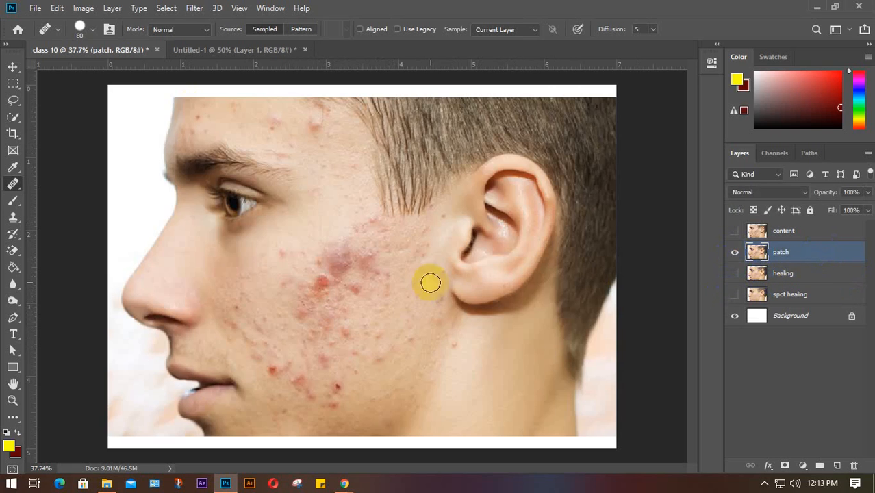
Step: Choose the Patch Tool and outline the small spot on the upper cheek below the eye
{"action": "left_click", "coordinate": [14, 186]}
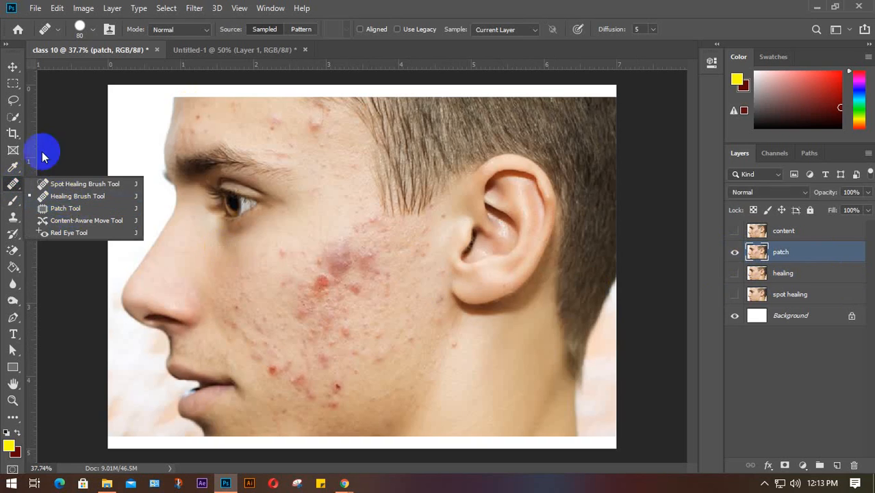
{"action": "left_click", "coordinate": [86, 209]}
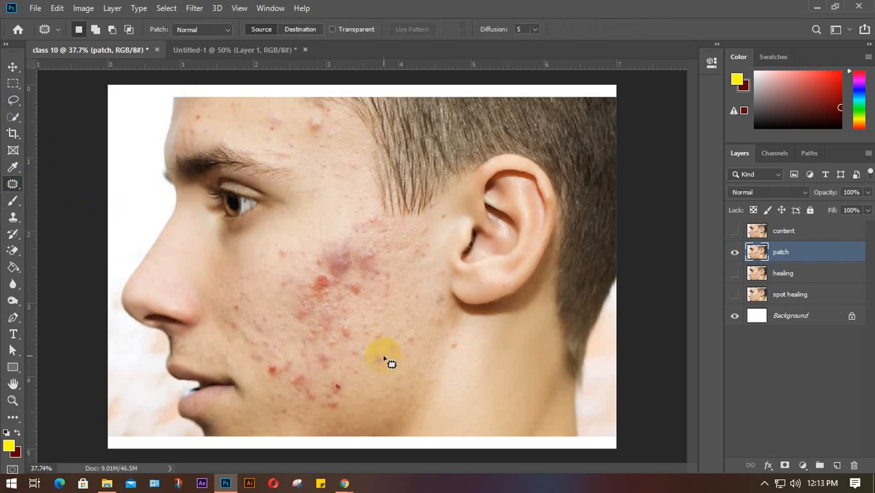
{"action": "right_click", "coordinate": [13, 184]}
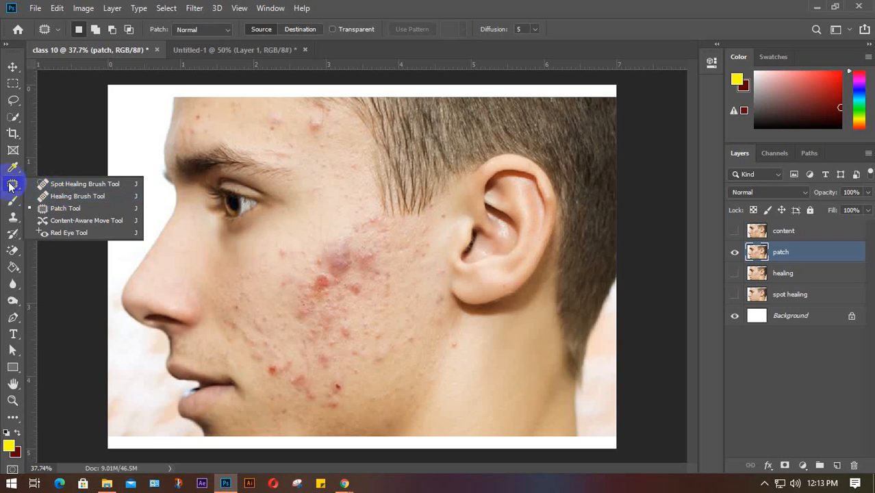
{"action": "left_click", "coordinate": [71, 207]}
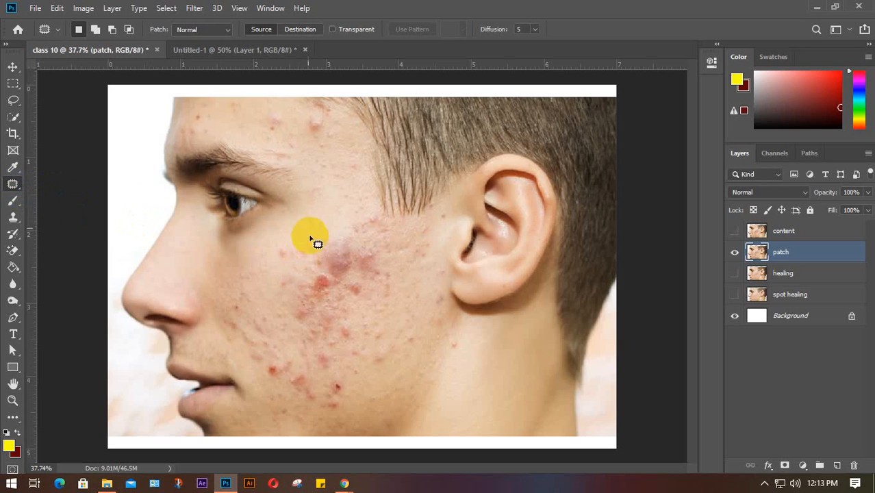
{"action": "mouse_move", "coordinate": [317, 217]}
{"action": "left_mouse_down"}
{"action": "mouse_move", "coordinate": [313, 229]}
{"action": "mouse_move", "coordinate": [312, 213]}
{"action": "mouse_move", "coordinate": [289, 255]}
{"action": "mouse_move", "coordinate": [305, 219]}
{"action": "mouse_move", "coordinate": [291, 243]}
{"action": "mouse_move", "coordinate": [272, 243]}
{"action": "mouse_move", "coordinate": [271, 252]}
{"action": "mouse_move", "coordinate": [295, 248]}
{"action": "left_mouse_up"}
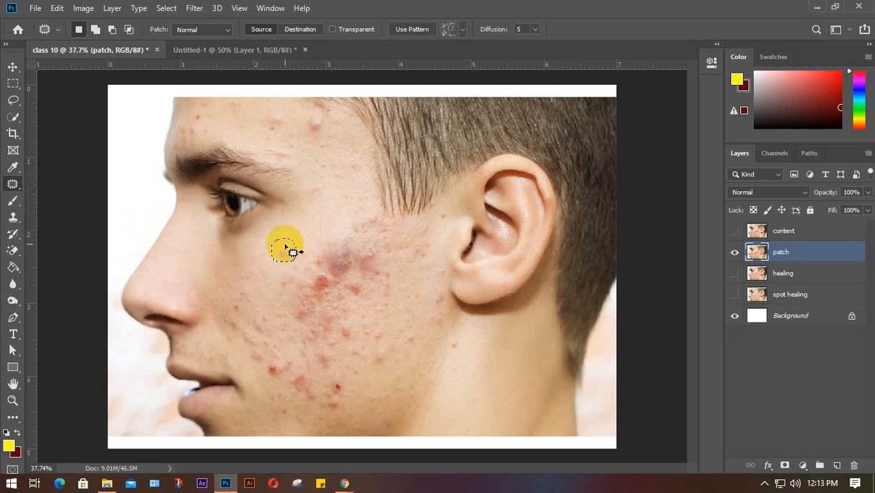
Step: Minimize Photoshop and check the Google Meet call in Chrome
{"action": "left_click", "coordinate": [815, 7]}
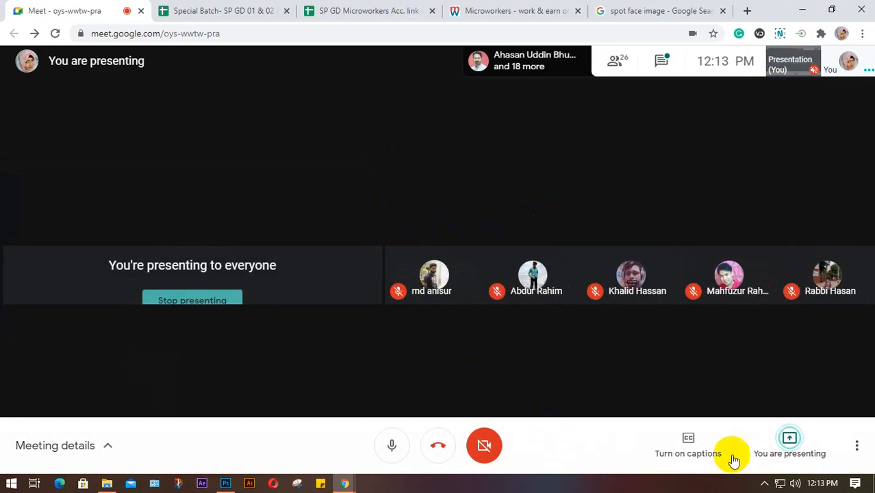
{"action": "left_click", "coordinate": [763, 484]}
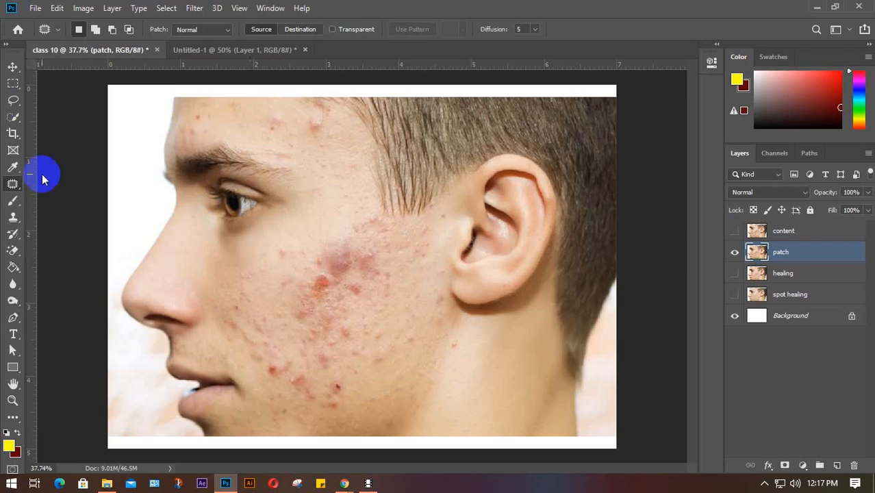
Step: Patch the reddish acne areas on the upper cheek by outlining each one and moving the selection onto nearby clean skin
{"action": "mouse_move", "coordinate": [322, 233]}
{"action": "left_mouse_down"}
{"action": "mouse_move", "coordinate": [358, 273]}
{"action": "mouse_move", "coordinate": [317, 232]}
{"action": "mouse_move", "coordinate": [303, 250]}
{"action": "mouse_move", "coordinate": [284, 254]}
{"action": "left_mouse_up"}
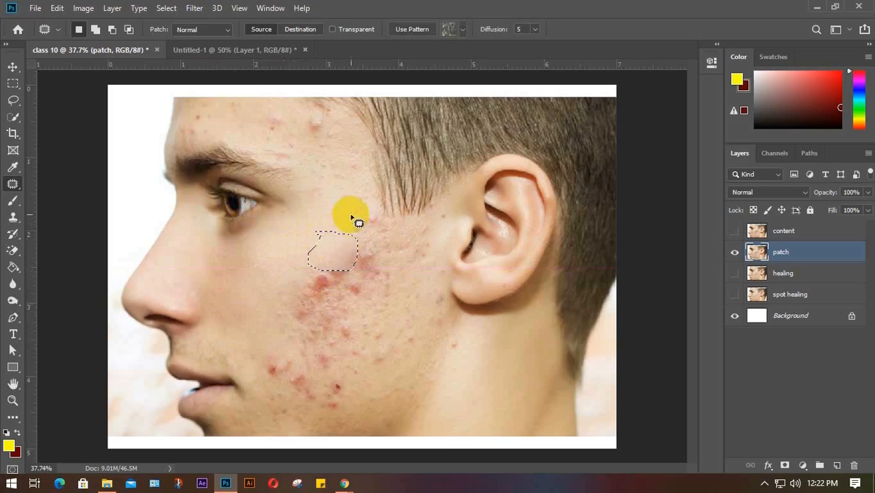
{"action": "mouse_move", "coordinate": [352, 221]}
{"action": "left_mouse_down"}
{"action": "mouse_move", "coordinate": [379, 221]}
{"action": "mouse_move", "coordinate": [368, 209]}
{"action": "mouse_move", "coordinate": [348, 216]}
{"action": "mouse_move", "coordinate": [366, 226]}
{"action": "mouse_move", "coordinate": [308, 237]}
{"action": "mouse_move", "coordinate": [376, 267]}
{"action": "mouse_move", "coordinate": [375, 246]}
{"action": "mouse_move", "coordinate": [307, 236]}
{"action": "left_mouse_up"}
{"action": "mouse_move", "coordinate": [371, 235]}
{"action": "left_mouse_down"}
{"action": "mouse_move", "coordinate": [396, 226]}
{"action": "mouse_move", "coordinate": [370, 216]}
{"action": "mouse_move", "coordinate": [360, 225]}
{"action": "mouse_move", "coordinate": [377, 231]}
{"action": "mouse_move", "coordinate": [322, 237]}
{"action": "mouse_move", "coordinate": [355, 245]}
{"action": "mouse_move", "coordinate": [300, 269]}
{"action": "mouse_move", "coordinate": [290, 309]}
{"action": "mouse_move", "coordinate": [303, 320]}
{"action": "mouse_move", "coordinate": [370, 297]}
{"action": "mouse_move", "coordinate": [380, 268]}
{"action": "mouse_move", "coordinate": [355, 246]}
{"action": "left_mouse_up"}
{"action": "left_click_drag", "start_coordinate": [358, 280], "coordinate": [321, 248]}
{"action": "left_click", "coordinate": [334, 243]}
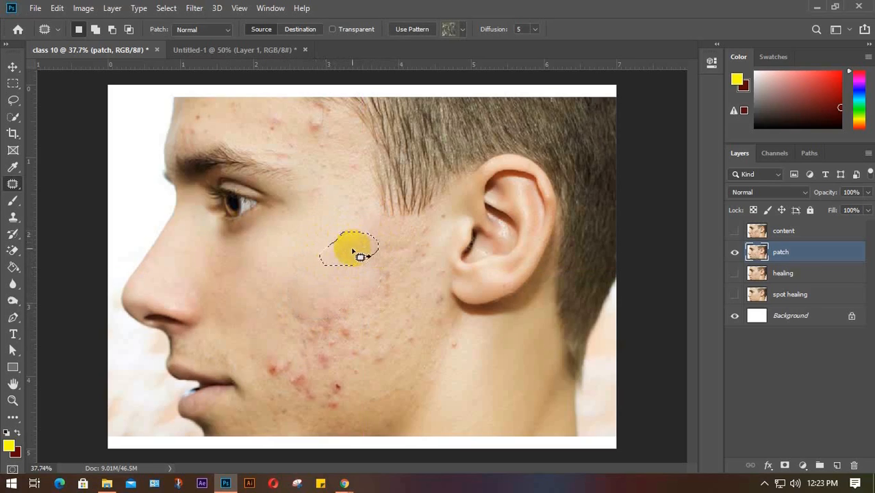
Step: Patch the red acne clusters on the lower cheek beside the mouth, sampling each outlined area from clean skin higher on the cheek
{"action": "mouse_move", "coordinate": [274, 257]}
{"action": "left_mouse_down"}
{"action": "mouse_move", "coordinate": [315, 285]}
{"action": "mouse_move", "coordinate": [321, 251]}
{"action": "mouse_move", "coordinate": [276, 266]}
{"action": "mouse_move", "coordinate": [294, 270]}
{"action": "mouse_move", "coordinate": [296, 243]}
{"action": "mouse_move", "coordinate": [304, 269]}
{"action": "mouse_move", "coordinate": [278, 287]}
{"action": "mouse_move", "coordinate": [276, 309]}
{"action": "mouse_move", "coordinate": [288, 316]}
{"action": "mouse_move", "coordinate": [326, 304]}
{"action": "mouse_move", "coordinate": [284, 278]}
{"action": "mouse_move", "coordinate": [277, 292]}
{"action": "mouse_move", "coordinate": [298, 295]}
{"action": "mouse_move", "coordinate": [297, 260]}
{"action": "mouse_move", "coordinate": [266, 337]}
{"action": "mouse_move", "coordinate": [330, 338]}
{"action": "mouse_move", "coordinate": [333, 310]}
{"action": "mouse_move", "coordinate": [297, 304]}
{"action": "mouse_move", "coordinate": [267, 324]}
{"action": "mouse_move", "coordinate": [292, 332]}
{"action": "mouse_move", "coordinate": [277, 287]}
{"action": "left_mouse_up"}
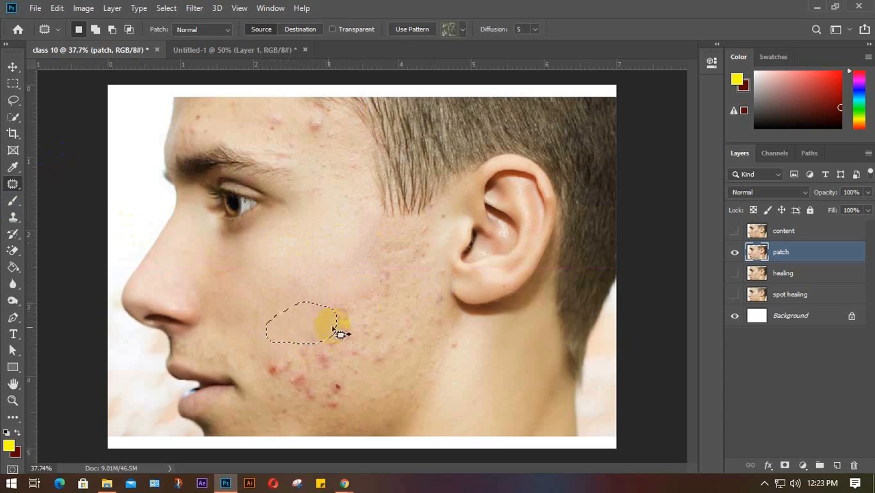
{"action": "left_click", "coordinate": [255, 358]}
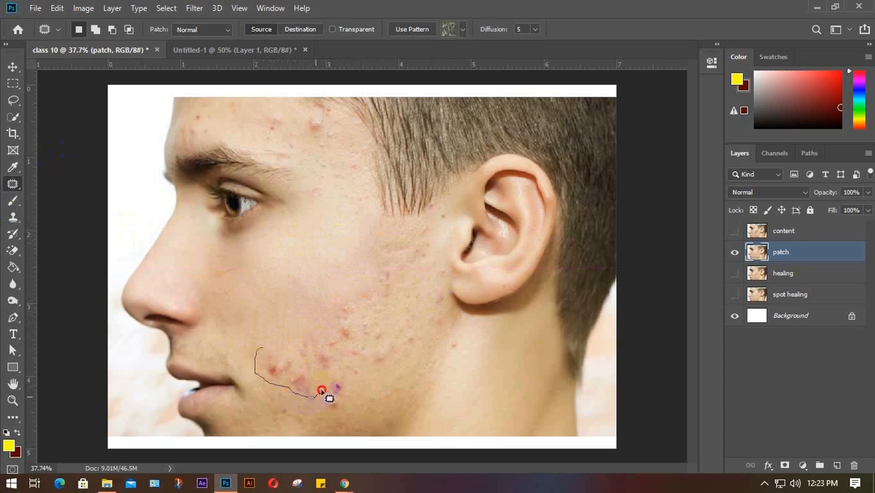
{"action": "left_click_drag", "start_coordinate": [281, 355], "coordinate": [272, 309]}
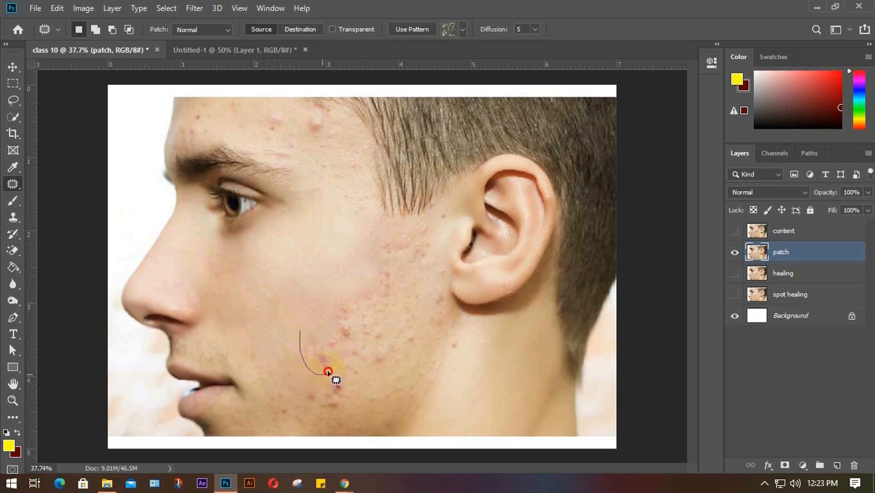
{"action": "mouse_move", "coordinate": [300, 334]}
{"action": "left_mouse_down"}
{"action": "mouse_move", "coordinate": [325, 344]}
{"action": "mouse_move", "coordinate": [290, 294]}
{"action": "mouse_move", "coordinate": [320, 301]}
{"action": "mouse_move", "coordinate": [339, 344]}
{"action": "mouse_move", "coordinate": [358, 324]}
{"action": "mouse_move", "coordinate": [350, 295]}
{"action": "mouse_move", "coordinate": [321, 306]}
{"action": "mouse_move", "coordinate": [296, 287]}
{"action": "left_mouse_up"}
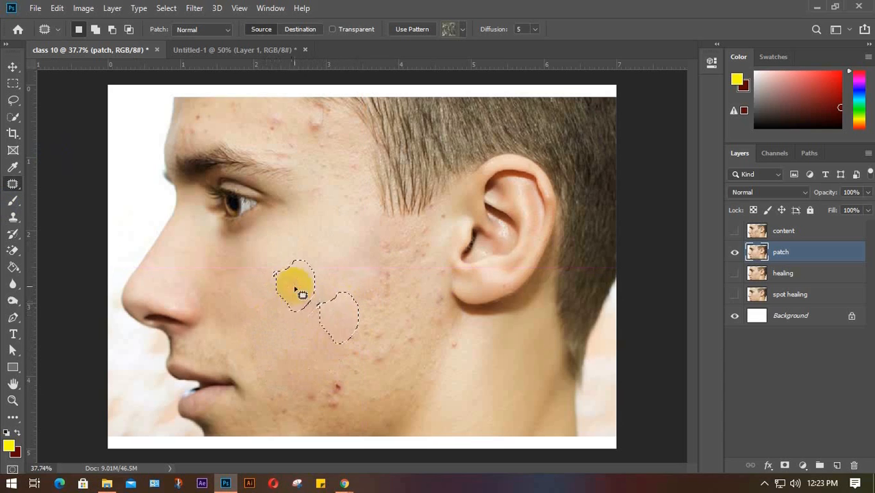
Step: Patch the blemishes on the temple between the eye and the sideburn using nearby clean upper-cheek skin
{"action": "mouse_move", "coordinate": [360, 277]}
{"action": "left_mouse_down"}
{"action": "mouse_move", "coordinate": [352, 298]}
{"action": "mouse_move", "coordinate": [389, 302]}
{"action": "mouse_move", "coordinate": [320, 245]}
{"action": "mouse_move", "coordinate": [363, 257]}
{"action": "mouse_move", "coordinate": [380, 289]}
{"action": "mouse_move", "coordinate": [387, 260]}
{"action": "mouse_move", "coordinate": [371, 264]}
{"action": "mouse_move", "coordinate": [390, 273]}
{"action": "mouse_move", "coordinate": [336, 254]}
{"action": "mouse_move", "coordinate": [391, 254]}
{"action": "mouse_move", "coordinate": [394, 233]}
{"action": "mouse_move", "coordinate": [396, 243]}
{"action": "mouse_move", "coordinate": [336, 240]}
{"action": "mouse_move", "coordinate": [357, 238]}
{"action": "mouse_move", "coordinate": [371, 207]}
{"action": "mouse_move", "coordinate": [345, 189]}
{"action": "mouse_move", "coordinate": [365, 209]}
{"action": "mouse_move", "coordinate": [357, 203]}
{"action": "mouse_move", "coordinate": [343, 251]}
{"action": "left_mouse_up"}
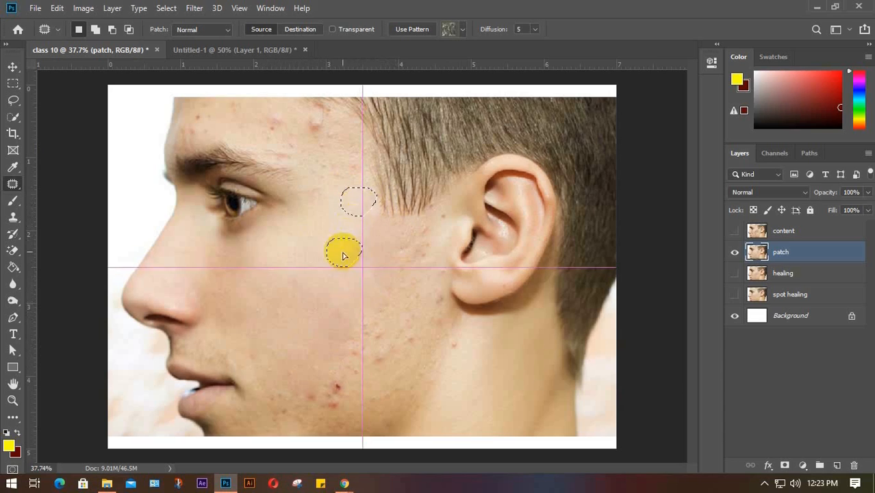
{"action": "mouse_move", "coordinate": [332, 205]}
{"action": "left_mouse_down"}
{"action": "mouse_move", "coordinate": [332, 181]}
{"action": "mouse_move", "coordinate": [305, 187]}
{"action": "mouse_move", "coordinate": [321, 204]}
{"action": "mouse_move", "coordinate": [328, 199]}
{"action": "mouse_move", "coordinate": [326, 230]}
{"action": "left_mouse_up"}
{"action": "key", "text": "ctrl+d"}
{"action": "mouse_move", "coordinate": [364, 189]}
{"action": "left_mouse_down"}
{"action": "mouse_move", "coordinate": [346, 174]}
{"action": "mouse_move", "coordinate": [361, 187]}
{"action": "mouse_move", "coordinate": [350, 195]}
{"action": "mouse_move", "coordinate": [351, 221]}
{"action": "mouse_move", "coordinate": [326, 160]}
{"action": "mouse_move", "coordinate": [307, 177]}
{"action": "mouse_move", "coordinate": [351, 200]}
{"action": "mouse_move", "coordinate": [322, 248]}
{"action": "left_mouse_up"}
Step: Patch the acne on the cheek in front of the ear and earlobe with smooth skin from the middle of the cheek
{"action": "mouse_move", "coordinate": [379, 241]}
{"action": "left_mouse_down"}
{"action": "mouse_move", "coordinate": [399, 265]}
{"action": "mouse_move", "coordinate": [432, 267]}
{"action": "mouse_move", "coordinate": [446, 247]}
{"action": "mouse_move", "coordinate": [450, 209]}
{"action": "mouse_move", "coordinate": [373, 247]}
{"action": "mouse_move", "coordinate": [326, 253]}
{"action": "mouse_move", "coordinate": [310, 268]}
{"action": "mouse_move", "coordinate": [384, 297]}
{"action": "mouse_move", "coordinate": [426, 294]}
{"action": "mouse_move", "coordinate": [430, 265]}
{"action": "mouse_move", "coordinate": [395, 241]}
{"action": "mouse_move", "coordinate": [366, 275]}
{"action": "mouse_move", "coordinate": [305, 276]}
{"action": "left_mouse_up"}
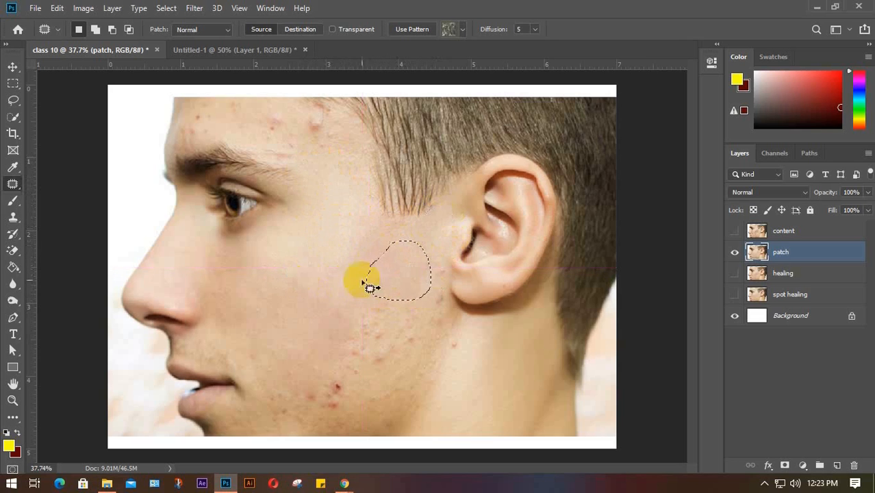
{"action": "left_click_drag", "start_coordinate": [443, 324], "coordinate": [458, 316]}
{"action": "mouse_move", "coordinate": [447, 284]}
{"action": "left_mouse_down"}
{"action": "mouse_move", "coordinate": [431, 260]}
{"action": "mouse_move", "coordinate": [418, 276]}
{"action": "mouse_move", "coordinate": [425, 317]}
{"action": "mouse_move", "coordinate": [445, 326]}
{"action": "mouse_move", "coordinate": [432, 300]}
{"action": "mouse_move", "coordinate": [341, 288]}
{"action": "left_mouse_up"}
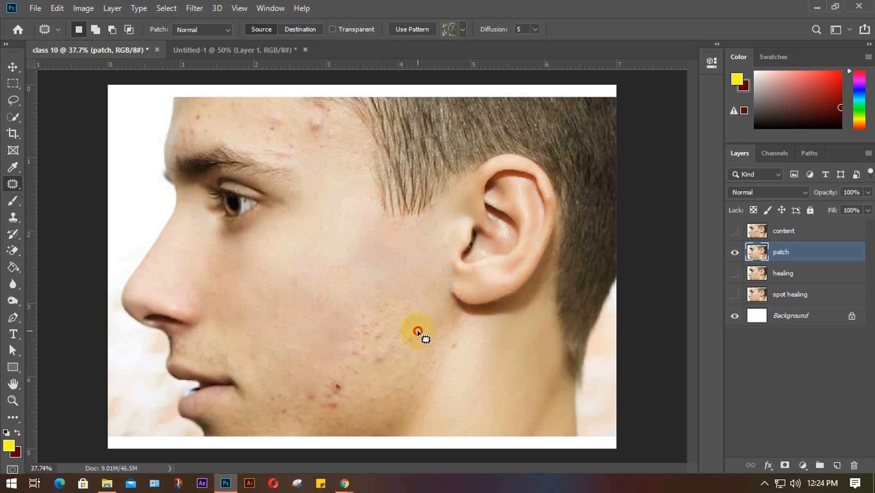
{"action": "mouse_move", "coordinate": [418, 332]}
{"action": "left_mouse_down"}
{"action": "mouse_move", "coordinate": [422, 310]}
{"action": "mouse_move", "coordinate": [402, 291]}
{"action": "mouse_move", "coordinate": [380, 310]}
{"action": "mouse_move", "coordinate": [390, 329]}
{"action": "mouse_move", "coordinate": [417, 330]}
{"action": "left_mouse_up"}
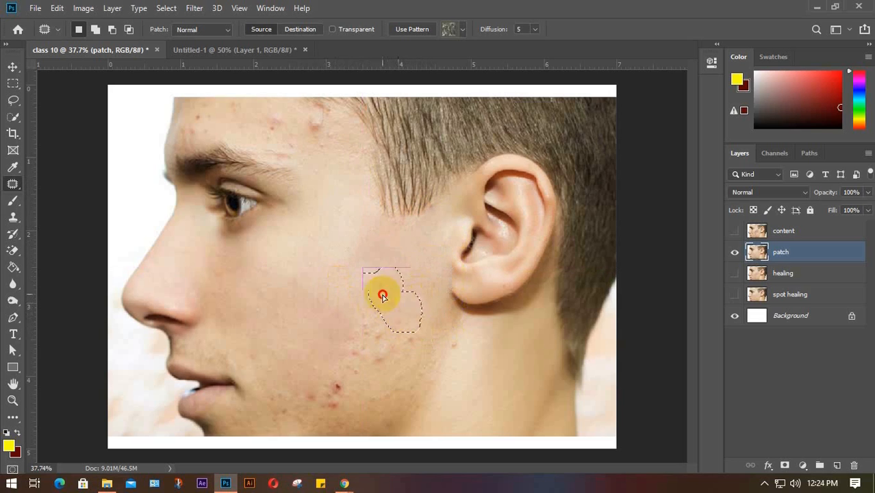
{"action": "mouse_move", "coordinate": [382, 296]}
{"action": "left_mouse_down"}
{"action": "mouse_move", "coordinate": [348, 267]}
{"action": "mouse_move", "coordinate": [348, 336]}
{"action": "mouse_move", "coordinate": [386, 340]}
{"action": "mouse_move", "coordinate": [394, 322]}
{"action": "mouse_move", "coordinate": [353, 301]}
{"action": "mouse_move", "coordinate": [344, 312]}
{"action": "mouse_move", "coordinate": [361, 317]}
{"action": "mouse_move", "coordinate": [336, 265]}
{"action": "left_mouse_up"}
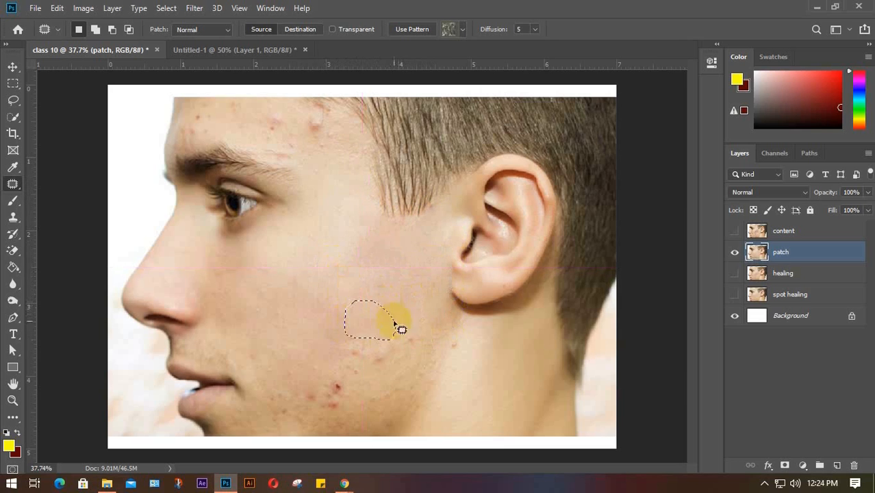
Step: Patch the remaining bumps on the rear lower cheek with clean skin from the mid-cheek
{"action": "mouse_move", "coordinate": [419, 337]}
{"action": "left_mouse_down"}
{"action": "mouse_move", "coordinate": [400, 342]}
{"action": "mouse_move", "coordinate": [319, 254]}
{"action": "mouse_move", "coordinate": [346, 295]}
{"action": "left_mouse_up"}
{"action": "left_click", "coordinate": [348, 323]}
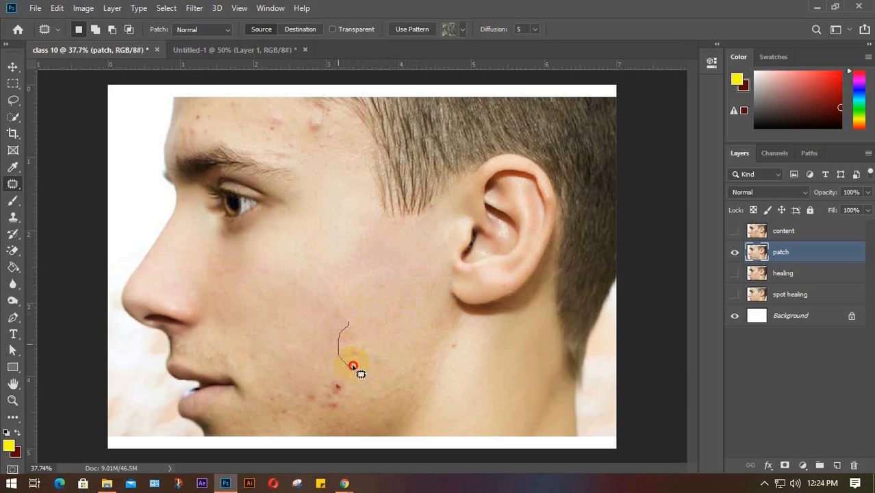
{"action": "mouse_move", "coordinate": [353, 367]}
{"action": "left_mouse_down"}
{"action": "mouse_move", "coordinate": [347, 313]}
{"action": "mouse_move", "coordinate": [342, 329]}
{"action": "mouse_move", "coordinate": [325, 298]}
{"action": "left_mouse_up"}
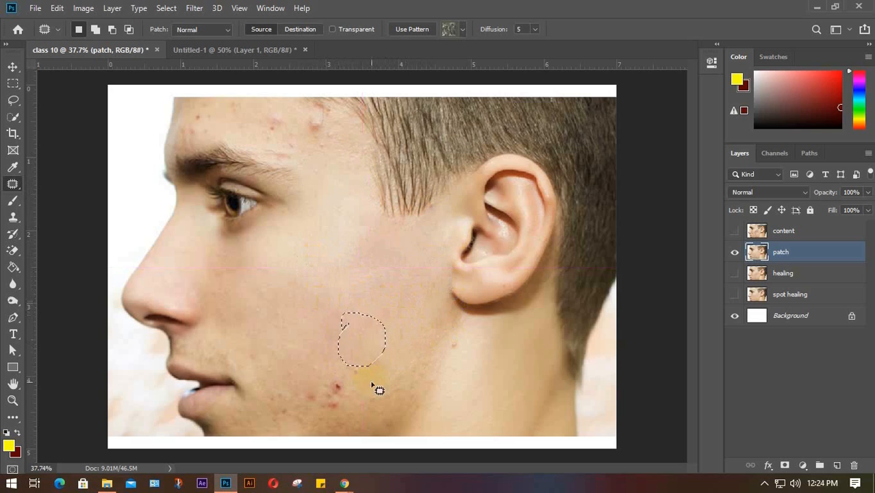
Step: Patch the red spots along the lower jaw and the mark on the neck below the earlobe with nearby clean skin
{"action": "mouse_move", "coordinate": [342, 418]}
{"action": "left_mouse_down"}
{"action": "mouse_move", "coordinate": [376, 395]}
{"action": "mouse_move", "coordinate": [317, 291]}
{"action": "left_mouse_up"}
{"action": "mouse_move", "coordinate": [453, 342]}
{"action": "left_mouse_down"}
{"action": "mouse_move", "coordinate": [459, 356]}
{"action": "mouse_move", "coordinate": [460, 338]}
{"action": "mouse_move", "coordinate": [451, 348]}
{"action": "mouse_move", "coordinate": [464, 368]}
{"action": "mouse_move", "coordinate": [420, 353]}
{"action": "left_mouse_up"}
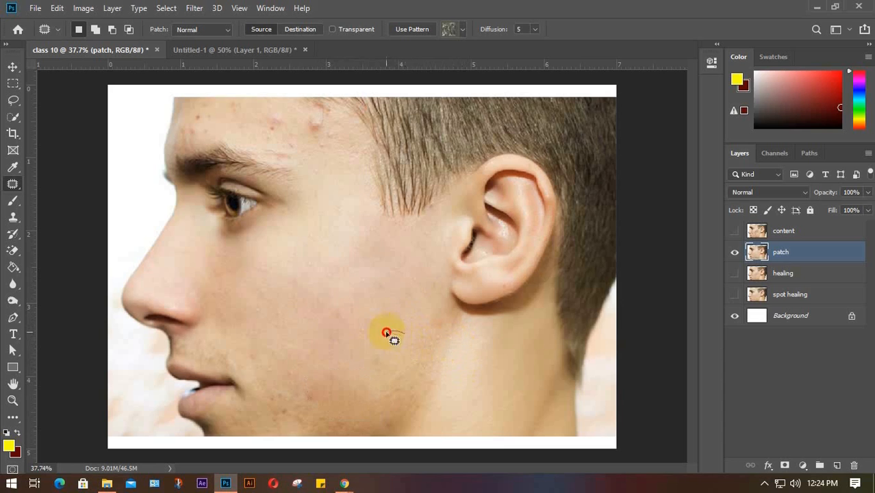
{"action": "left_click_drag", "start_coordinate": [389, 334], "coordinate": [374, 324]}
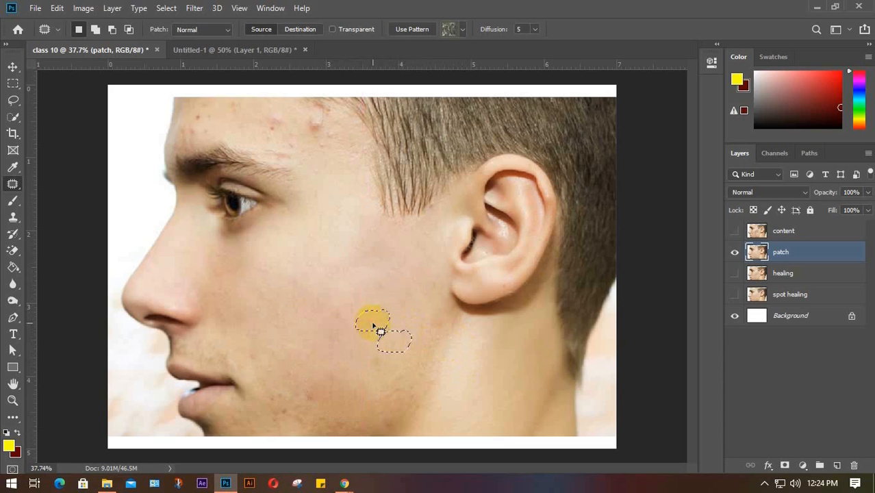
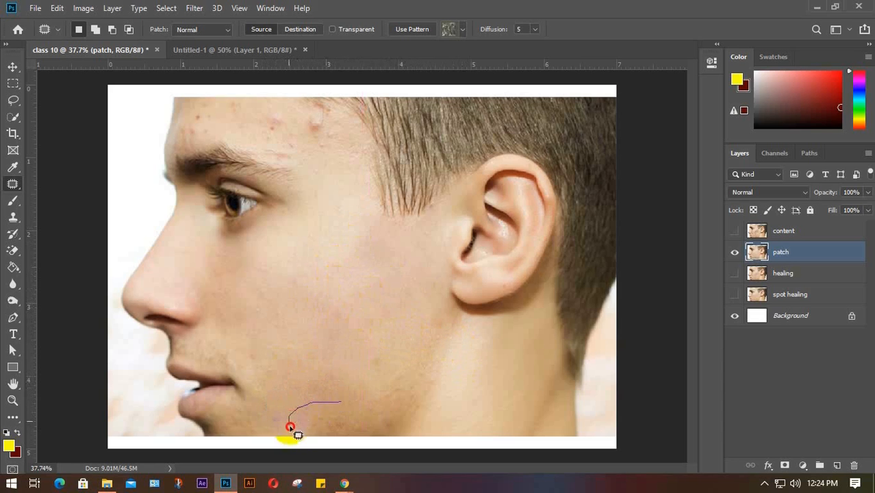
{"action": "mouse_move", "coordinate": [290, 427]}
{"action": "left_mouse_down"}
{"action": "mouse_move", "coordinate": [336, 429]}
{"action": "mouse_move", "coordinate": [346, 405]}
{"action": "mouse_move", "coordinate": [332, 422]}
{"action": "mouse_move", "coordinate": [299, 371]}
{"action": "left_mouse_up"}
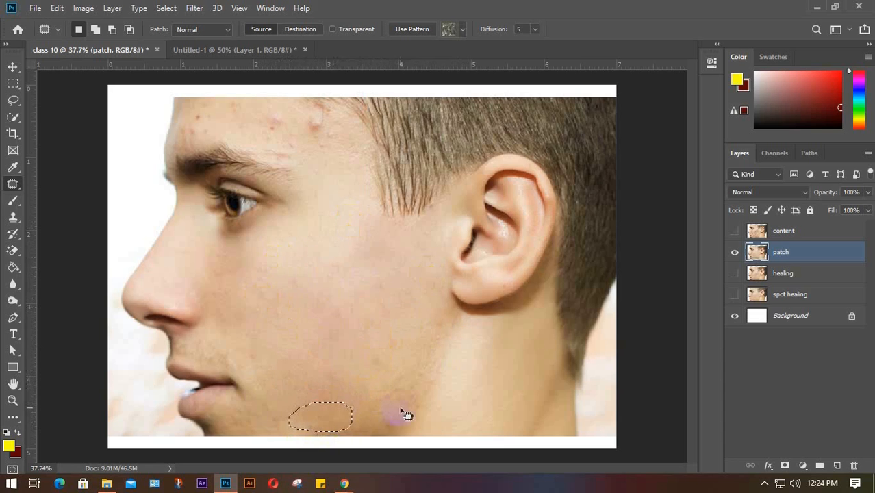
{"action": "mouse_move", "coordinate": [382, 413]}
{"action": "left_mouse_down"}
{"action": "mouse_move", "coordinate": [396, 427]}
{"action": "mouse_move", "coordinate": [373, 408]}
{"action": "left_mouse_up"}
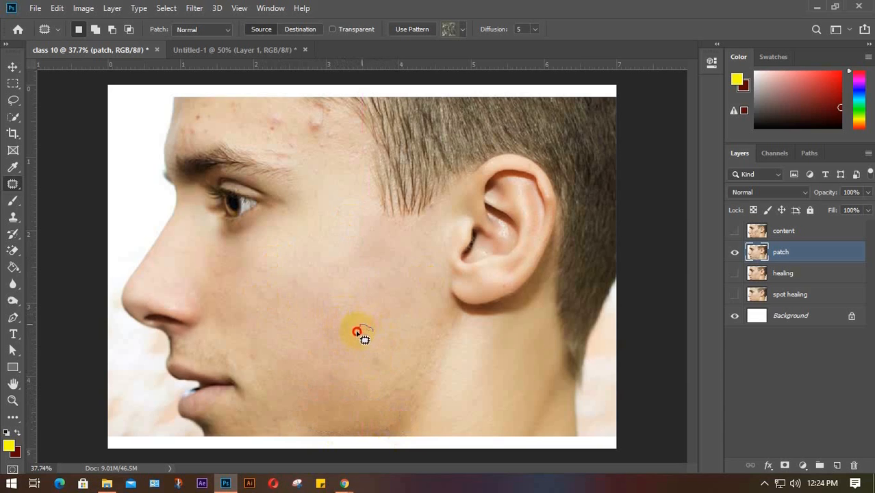
Step: Patch the small leftover spots across the middle of the cheek, beneath the eye and beside the mouth
{"action": "left_click_drag", "start_coordinate": [370, 340], "coordinate": [362, 346]}
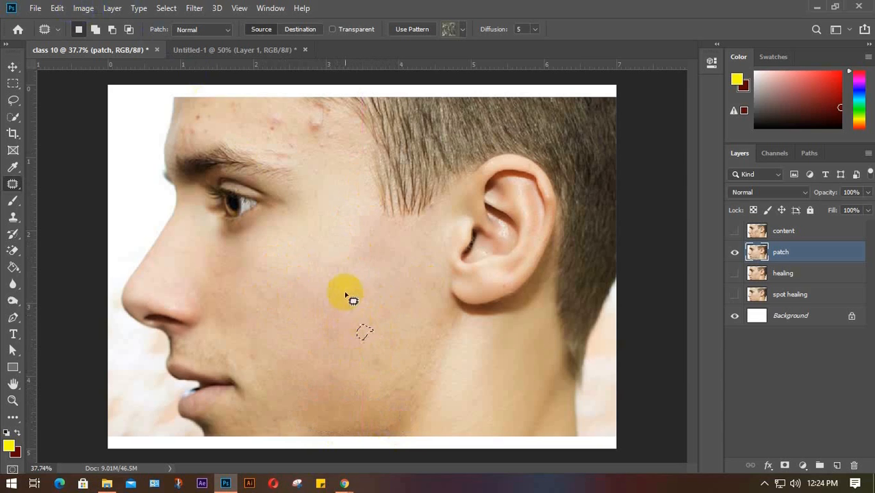
{"action": "mouse_move", "coordinate": [342, 281]}
{"action": "left_mouse_down"}
{"action": "mouse_move", "coordinate": [329, 268]}
{"action": "mouse_move", "coordinate": [336, 279]}
{"action": "mouse_move", "coordinate": [328, 293]}
{"action": "left_mouse_up"}
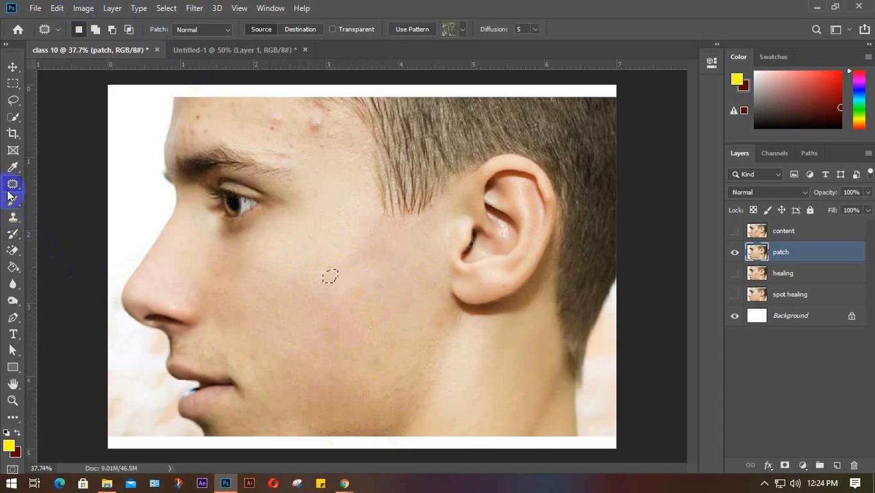
{"action": "mouse_move", "coordinate": [322, 263]}
{"action": "left_mouse_down"}
{"action": "mouse_move", "coordinate": [306, 258]}
{"action": "mouse_move", "coordinate": [321, 269]}
{"action": "mouse_move", "coordinate": [319, 293]}
{"action": "left_mouse_up"}
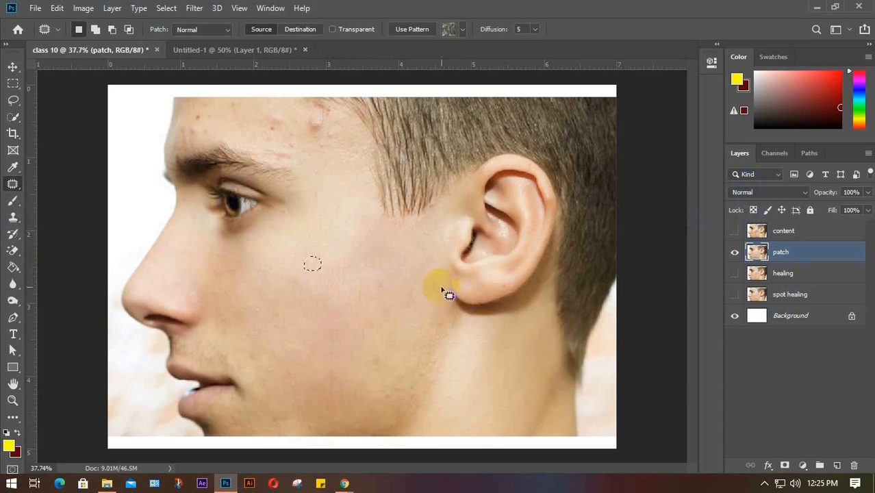
{"action": "mouse_move", "coordinate": [428, 233]}
{"action": "left_mouse_down"}
{"action": "mouse_move", "coordinate": [401, 244]}
{"action": "mouse_move", "coordinate": [373, 224]}
{"action": "mouse_move", "coordinate": [381, 236]}
{"action": "mouse_move", "coordinate": [380, 227]}
{"action": "mouse_move", "coordinate": [350, 232]}
{"action": "mouse_move", "coordinate": [364, 253]}
{"action": "mouse_move", "coordinate": [354, 236]}
{"action": "mouse_move", "coordinate": [346, 246]}
{"action": "mouse_move", "coordinate": [362, 254]}
{"action": "mouse_move", "coordinate": [358, 269]}
{"action": "mouse_move", "coordinate": [310, 225]}
{"action": "mouse_move", "coordinate": [305, 236]}
{"action": "mouse_move", "coordinate": [334, 253]}
{"action": "left_mouse_up"}
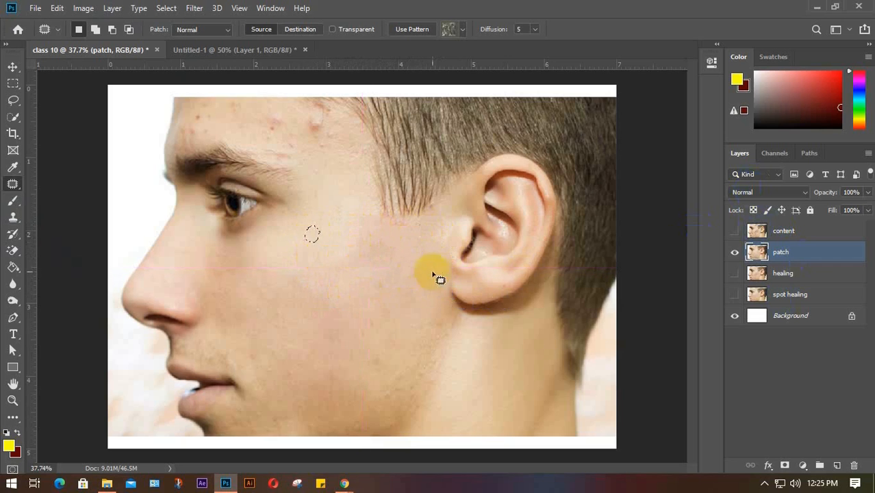
{"action": "mouse_move", "coordinate": [405, 264]}
{"action": "left_mouse_down"}
{"action": "mouse_move", "coordinate": [387, 291]}
{"action": "mouse_move", "coordinate": [374, 274]}
{"action": "mouse_move", "coordinate": [356, 276]}
{"action": "mouse_move", "coordinate": [355, 286]}
{"action": "mouse_move", "coordinate": [374, 278]}
{"action": "left_mouse_up"}
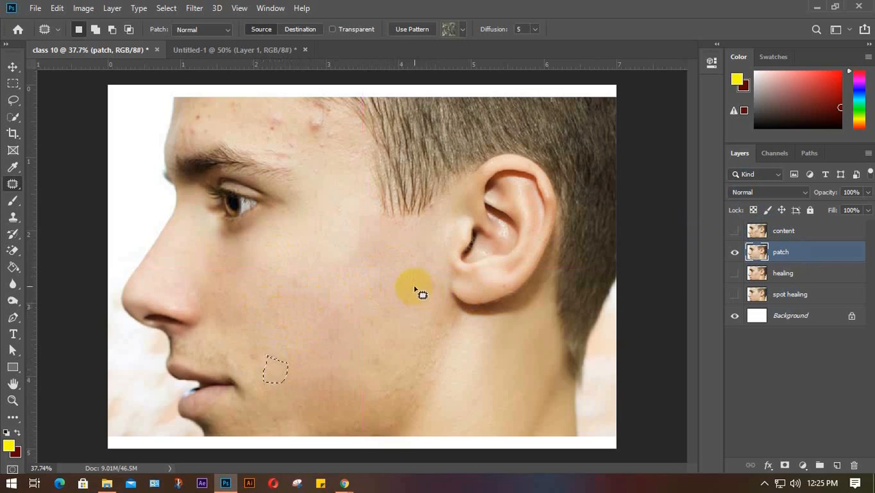
{"action": "mouse_move", "coordinate": [401, 295]}
{"action": "left_mouse_down"}
{"action": "mouse_move", "coordinate": [422, 277]}
{"action": "mouse_move", "coordinate": [411, 275]}
{"action": "mouse_move", "coordinate": [379, 291]}
{"action": "left_mouse_up"}
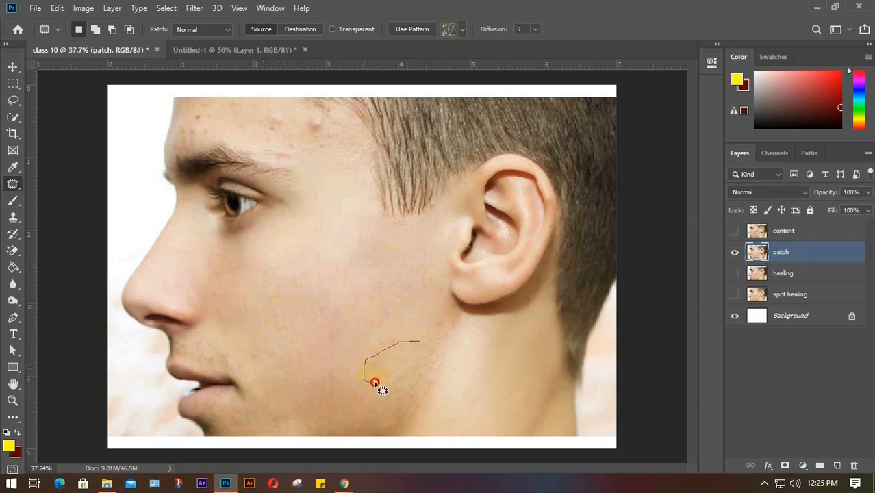
Step: Even out the skin along the jawline and rear cheek by patching larger outlined areas with smoother adjacent skin
{"action": "mouse_move", "coordinate": [417, 338]}
{"action": "left_mouse_down"}
{"action": "mouse_move", "coordinate": [399, 362]}
{"action": "mouse_move", "coordinate": [385, 317]}
{"action": "left_mouse_up"}
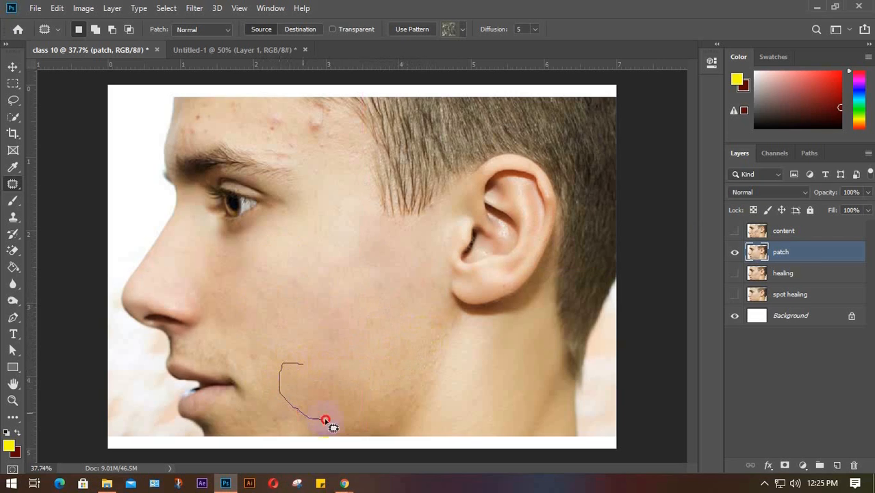
{"action": "left_click_drag", "start_coordinate": [325, 366], "coordinate": [322, 364]}
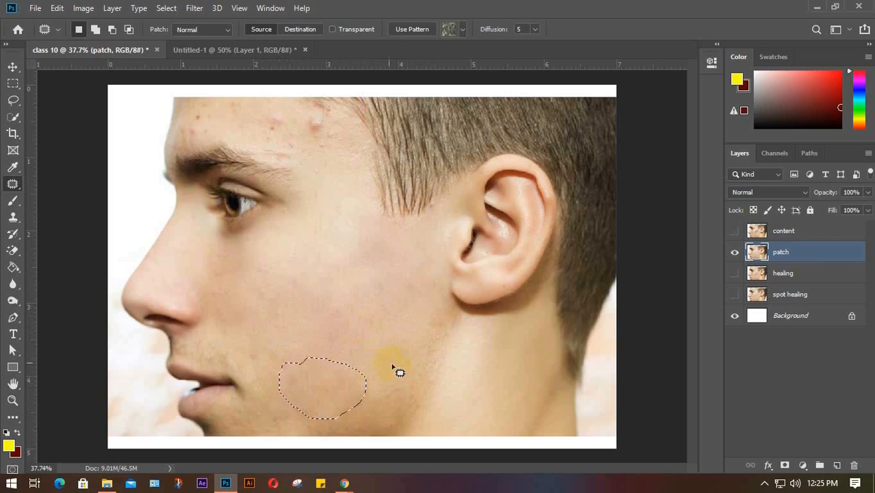
{"action": "left_click", "coordinate": [353, 356]}
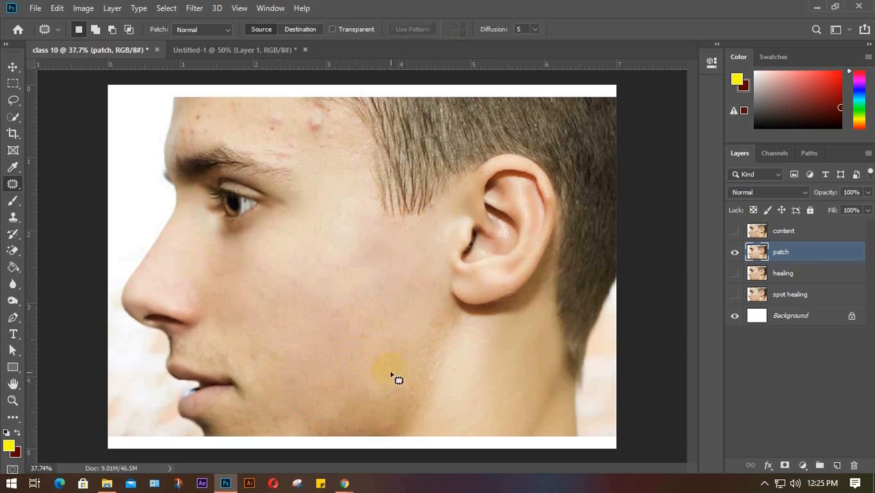
{"action": "mouse_move", "coordinate": [340, 424]}
{"action": "left_mouse_down"}
{"action": "mouse_move", "coordinate": [362, 418]}
{"action": "mouse_move", "coordinate": [386, 380]}
{"action": "left_mouse_up"}
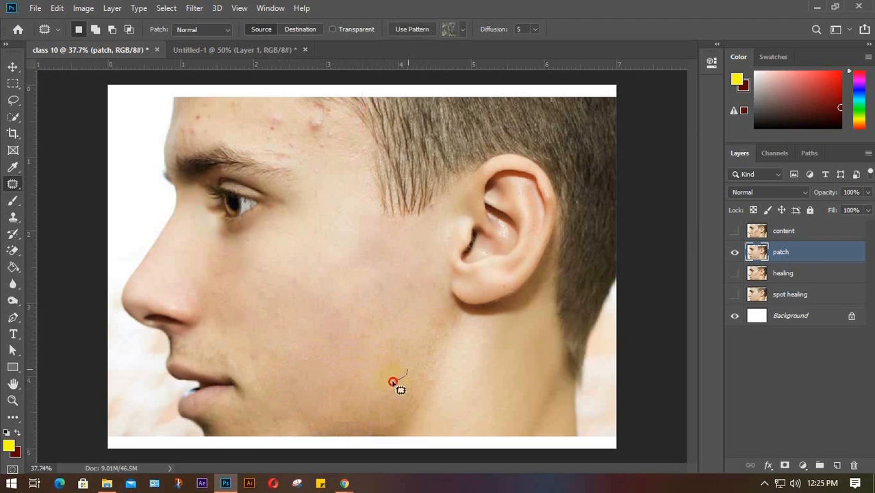
{"action": "left_click_drag", "start_coordinate": [399, 381], "coordinate": [388, 363]}
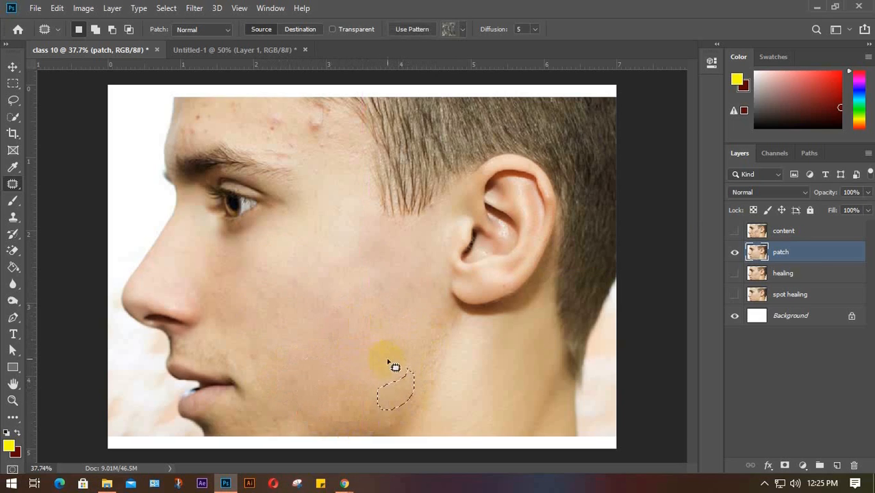
{"action": "mouse_move", "coordinate": [411, 301]}
{"action": "left_mouse_down"}
{"action": "mouse_move", "coordinate": [407, 276]}
{"action": "mouse_move", "coordinate": [396, 281]}
{"action": "mouse_move", "coordinate": [423, 293]}
{"action": "mouse_move", "coordinate": [420, 314]}
{"action": "left_mouse_up"}
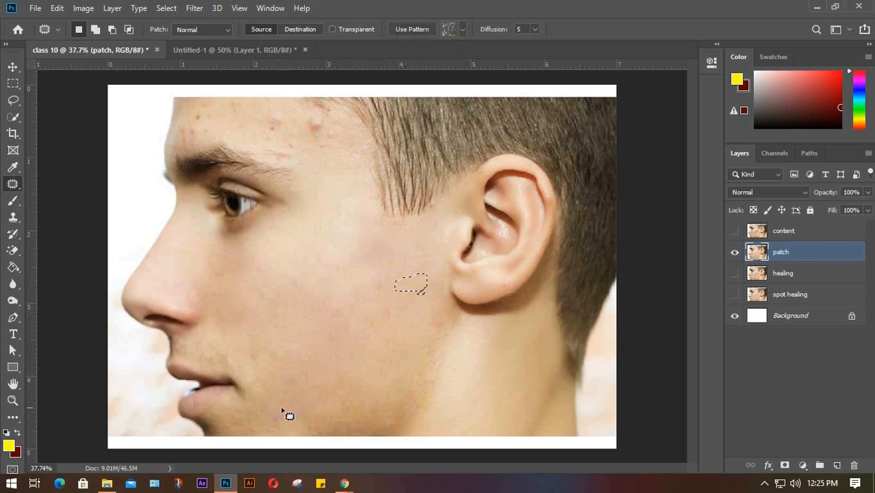
Step: Patch the blemished skin on the chin and at the corner of the mouth using clean lower-cheek skin
{"action": "mouse_move", "coordinate": [274, 421]}
{"action": "left_mouse_down"}
{"action": "mouse_move", "coordinate": [311, 432]}
{"action": "mouse_move", "coordinate": [323, 426]}
{"action": "mouse_move", "coordinate": [285, 407]}
{"action": "mouse_move", "coordinate": [327, 390]}
{"action": "left_mouse_up"}
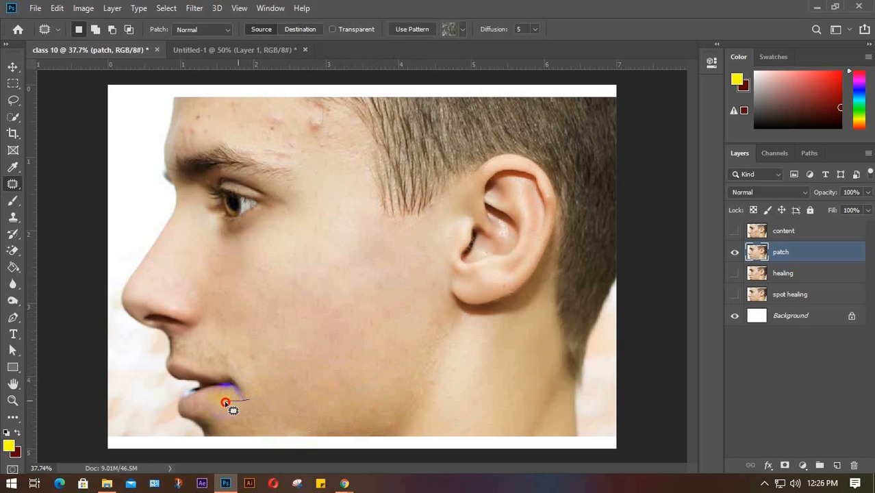
{"action": "mouse_move", "coordinate": [215, 413]}
{"action": "left_mouse_down"}
{"action": "mouse_move", "coordinate": [234, 426]}
{"action": "mouse_move", "coordinate": [255, 402]}
{"action": "mouse_move", "coordinate": [332, 351]}
{"action": "mouse_move", "coordinate": [274, 375]}
{"action": "mouse_move", "coordinate": [259, 360]}
{"action": "mouse_move", "coordinate": [276, 350]}
{"action": "left_mouse_up"}
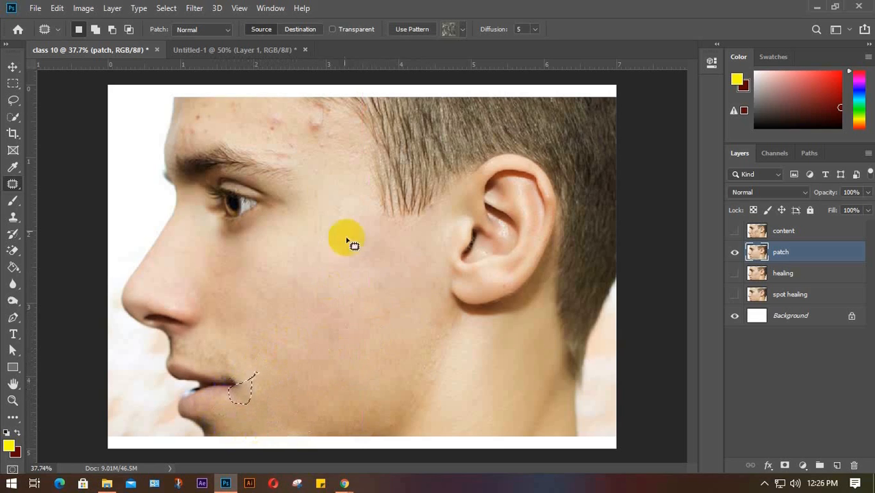
Step: Patch the pimples above the eyebrow's outer end and along the hairline with clean skin from the temple
{"action": "mouse_move", "coordinate": [329, 151]}
{"action": "left_mouse_down"}
{"action": "mouse_move", "coordinate": [332, 126]}
{"action": "mouse_move", "coordinate": [297, 134]}
{"action": "mouse_move", "coordinate": [346, 170]}
{"action": "left_mouse_up"}
{"action": "mouse_move", "coordinate": [280, 132]}
{"action": "left_mouse_down"}
{"action": "mouse_move", "coordinate": [273, 152]}
{"action": "mouse_move", "coordinate": [311, 161]}
{"action": "mouse_move", "coordinate": [361, 209]}
{"action": "left_mouse_up"}
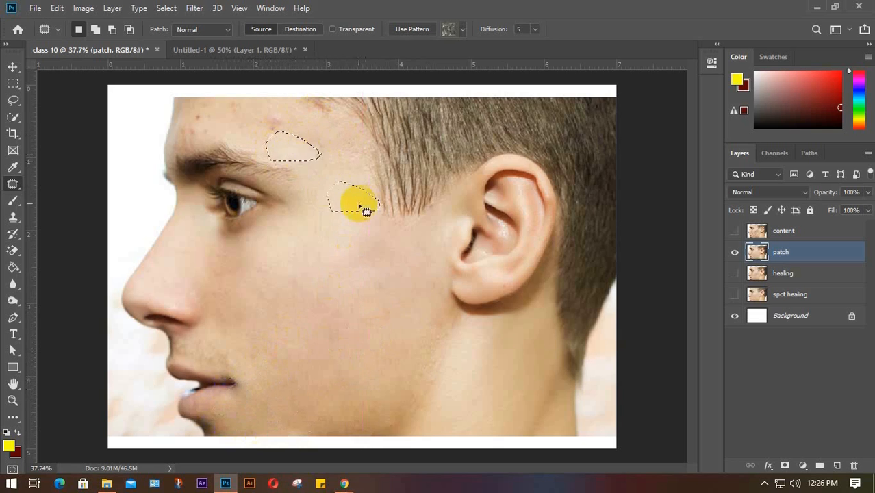
{"action": "mouse_move", "coordinate": [309, 128]}
{"action": "left_mouse_down"}
{"action": "mouse_move", "coordinate": [267, 112]}
{"action": "mouse_move", "coordinate": [310, 131]}
{"action": "mouse_move", "coordinate": [347, 193]}
{"action": "left_mouse_up"}
{"action": "mouse_move", "coordinate": [340, 147]}
{"action": "left_mouse_down"}
{"action": "mouse_move", "coordinate": [297, 133]}
{"action": "mouse_move", "coordinate": [336, 146]}
{"action": "mouse_move", "coordinate": [337, 197]}
{"action": "left_mouse_up"}
{"action": "mouse_move", "coordinate": [347, 120]}
{"action": "left_mouse_down"}
{"action": "mouse_move", "coordinate": [323, 100]}
{"action": "mouse_move", "coordinate": [318, 121]}
{"action": "mouse_move", "coordinate": [350, 117]}
{"action": "mouse_move", "coordinate": [344, 195]}
{"action": "mouse_move", "coordinate": [334, 203]}
{"action": "left_mouse_up"}
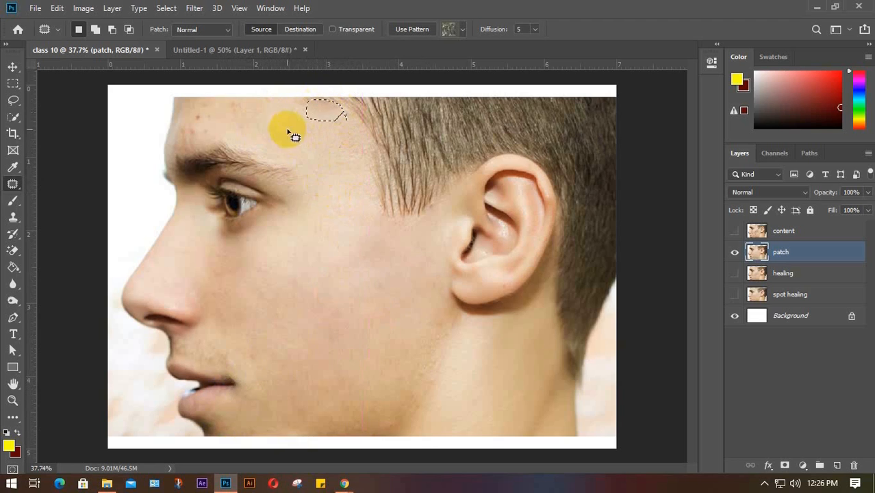
Step: Patch the remaining spots across the forehead above the eyebrow with clean skin, and clear the selection
{"action": "mouse_move", "coordinate": [288, 125]}
{"action": "left_mouse_down"}
{"action": "mouse_move", "coordinate": [256, 134]}
{"action": "mouse_move", "coordinate": [282, 125]}
{"action": "left_mouse_up"}
{"action": "left_click_drag", "start_coordinate": [332, 190], "coordinate": [333, 191]}
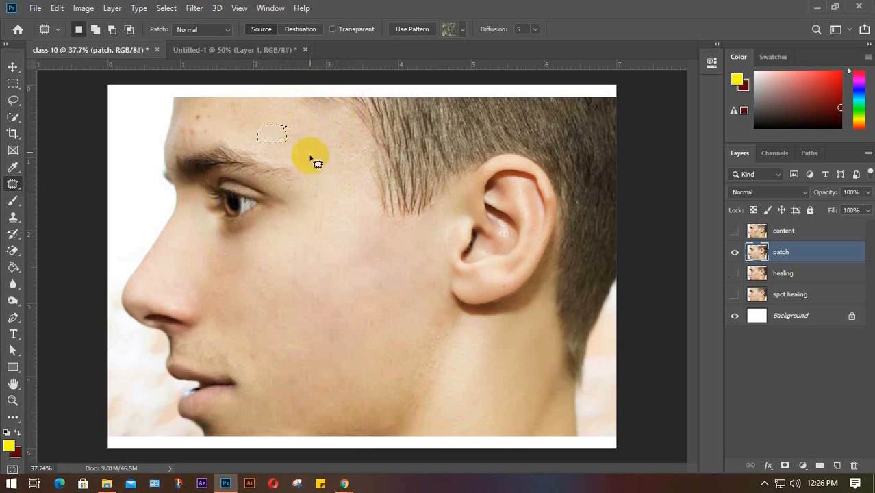
{"action": "mouse_move", "coordinate": [263, 112]}
{"action": "left_mouse_down"}
{"action": "mouse_move", "coordinate": [231, 101]}
{"action": "mouse_move", "coordinate": [220, 118]}
{"action": "mouse_move", "coordinate": [263, 130]}
{"action": "left_mouse_up"}
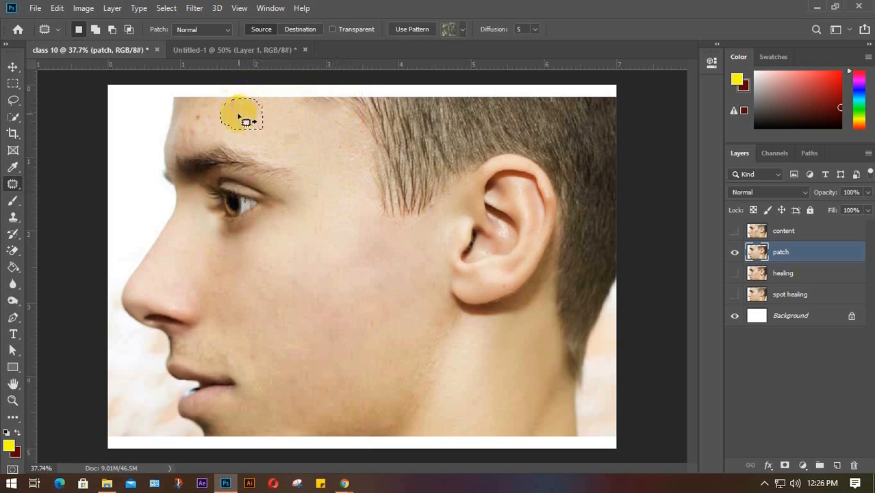
{"action": "mouse_move", "coordinate": [220, 106]}
{"action": "left_mouse_down"}
{"action": "mouse_move", "coordinate": [202, 103]}
{"action": "mouse_move", "coordinate": [180, 133]}
{"action": "mouse_move", "coordinate": [217, 123]}
{"action": "mouse_move", "coordinate": [348, 215]}
{"action": "mouse_move", "coordinate": [332, 284]}
{"action": "mouse_move", "coordinate": [318, 240]}
{"action": "left_mouse_up"}
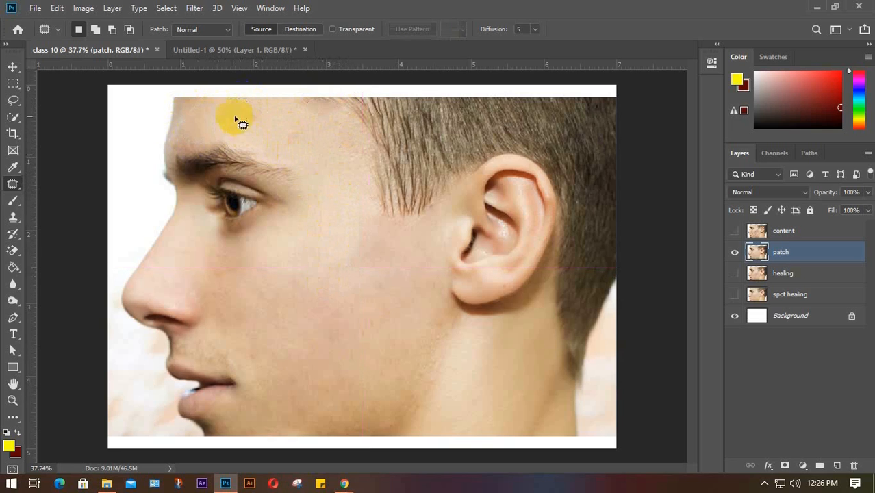
Step: Patch the remaining marks on the forehead, beside the hairline and under the eye with clean cheek skin, and clear the selection
{"action": "mouse_move", "coordinate": [271, 126]}
{"action": "left_mouse_down"}
{"action": "mouse_move", "coordinate": [301, 140]}
{"action": "mouse_move", "coordinate": [263, 124]}
{"action": "mouse_move", "coordinate": [332, 195]}
{"action": "mouse_move", "coordinate": [329, 232]}
{"action": "left_mouse_up"}
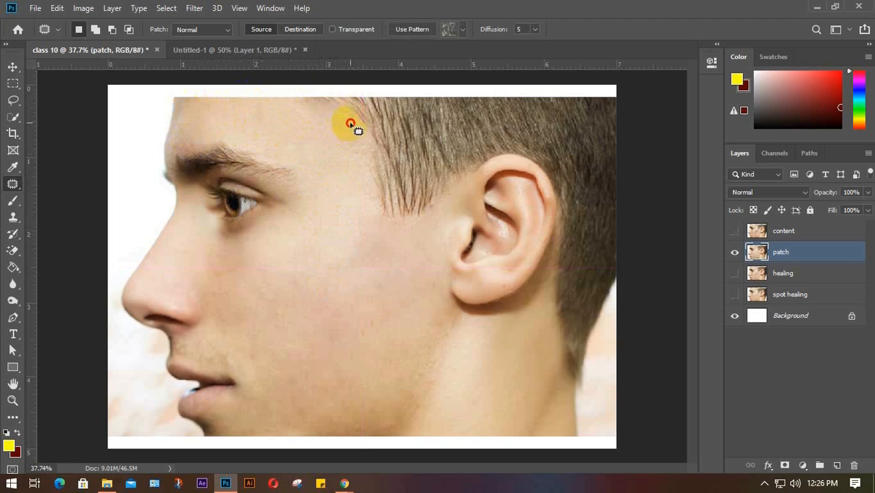
{"action": "mouse_move", "coordinate": [350, 124]}
{"action": "left_mouse_down"}
{"action": "mouse_move", "coordinate": [326, 126]}
{"action": "mouse_move", "coordinate": [333, 134]}
{"action": "mouse_move", "coordinate": [348, 123]}
{"action": "mouse_move", "coordinate": [341, 126]}
{"action": "mouse_move", "coordinate": [344, 199]}
{"action": "mouse_move", "coordinate": [333, 246]}
{"action": "left_mouse_up"}
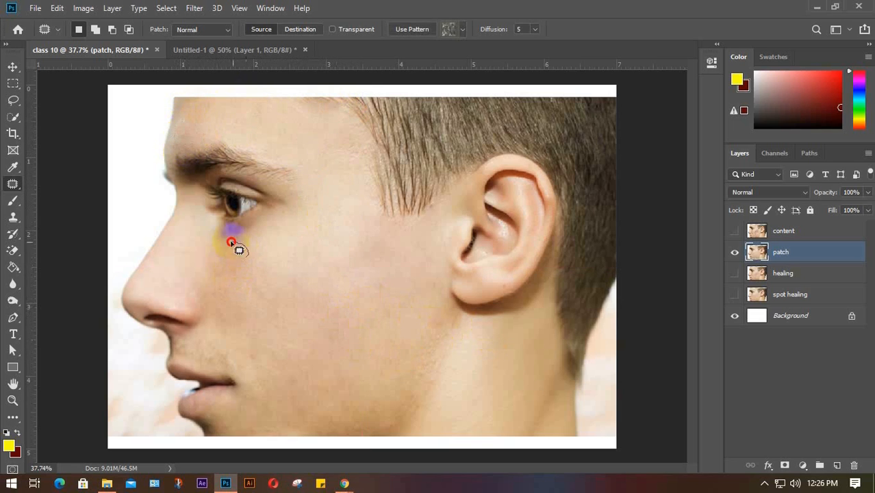
{"action": "mouse_move", "coordinate": [232, 242]}
{"action": "left_mouse_down"}
{"action": "mouse_move", "coordinate": [207, 268]}
{"action": "mouse_move", "coordinate": [230, 276]}
{"action": "mouse_move", "coordinate": [247, 252]}
{"action": "left_mouse_up"}
{"action": "left_click_drag", "start_coordinate": [223, 259], "coordinate": [375, 302]}
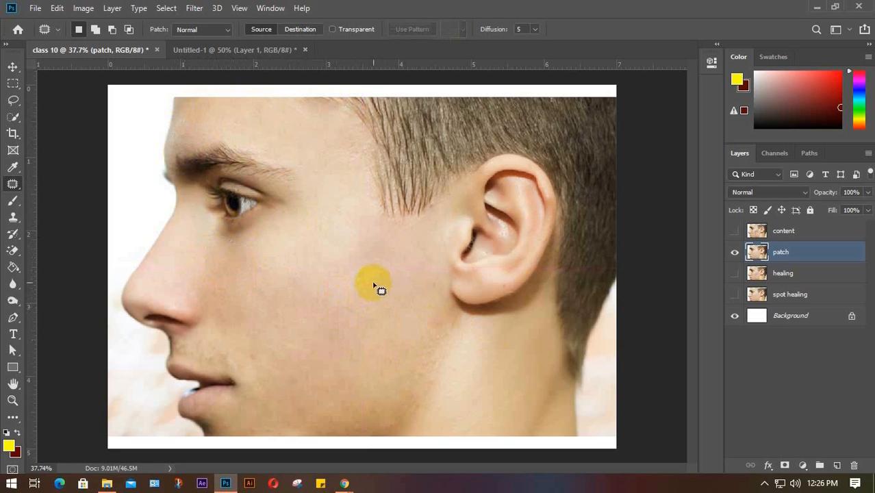
Step: Hide the patch layer, show and select the content layer, and activate the Content-Aware Move Tool
{"action": "left_click", "coordinate": [733, 254]}
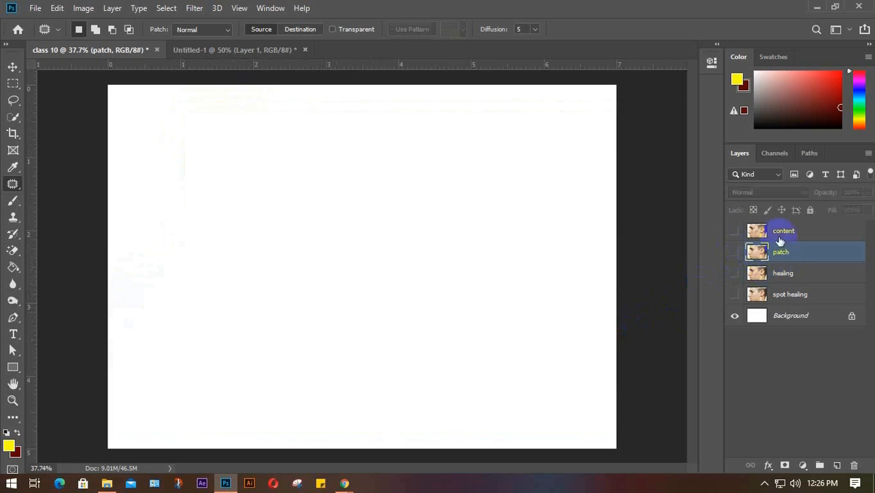
{"action": "left_click", "coordinate": [768, 233]}
{"action": "left_click", "coordinate": [734, 233]}
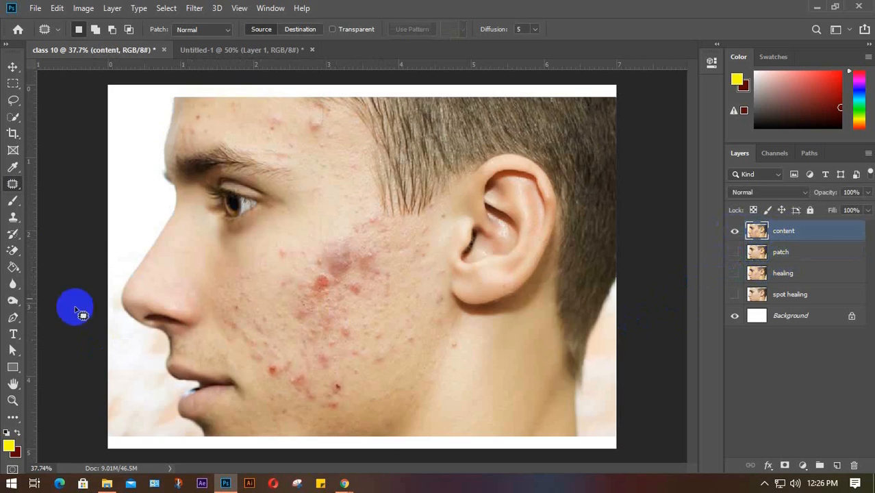
{"action": "right_click", "coordinate": [12, 184]}
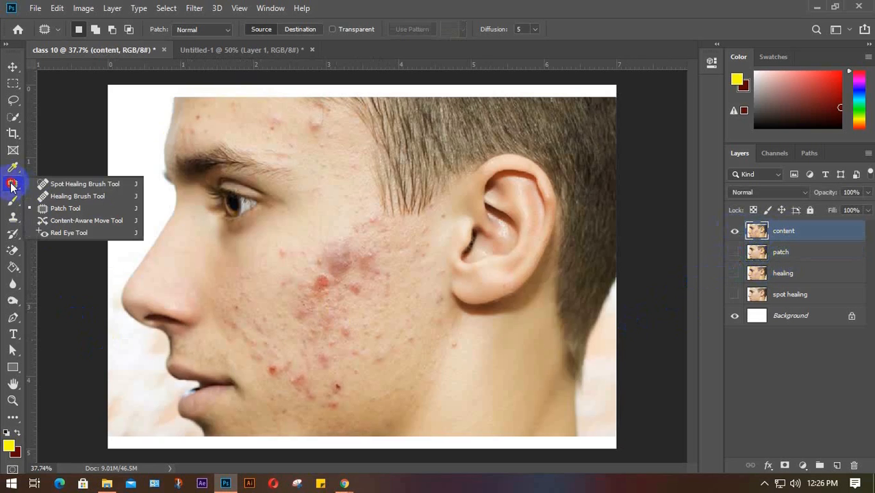
{"action": "left_click", "coordinate": [71, 208]}
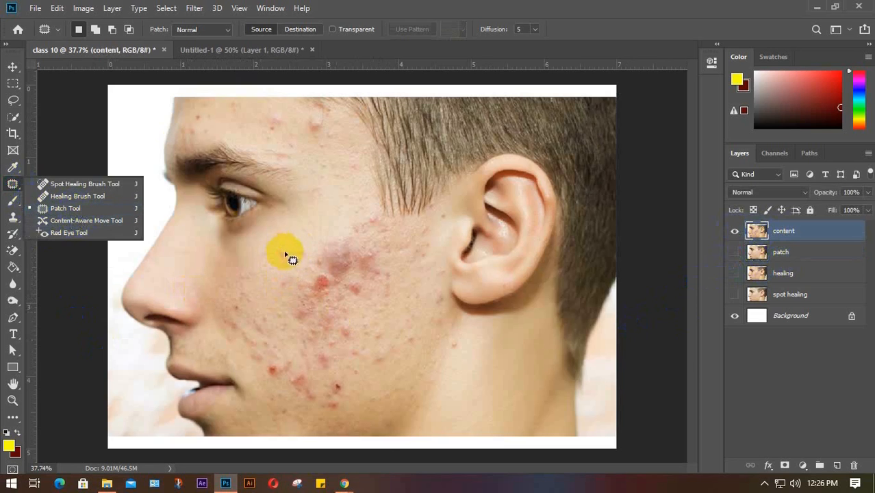
{"action": "left_click", "coordinate": [66, 220]}
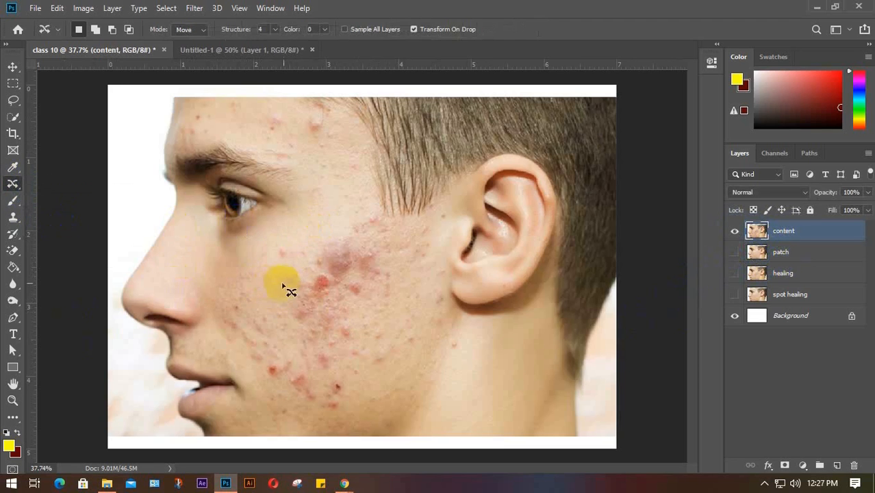
Step: Move outlined pieces of clean skin from below the eye's outer corner over the spots on the front cheek
{"action": "mouse_move", "coordinate": [288, 227]}
{"action": "left_mouse_down"}
{"action": "mouse_move", "coordinate": [315, 226]}
{"action": "mouse_move", "coordinate": [296, 214]}
{"action": "mouse_move", "coordinate": [303, 232]}
{"action": "mouse_move", "coordinate": [288, 258]}
{"action": "left_mouse_up"}
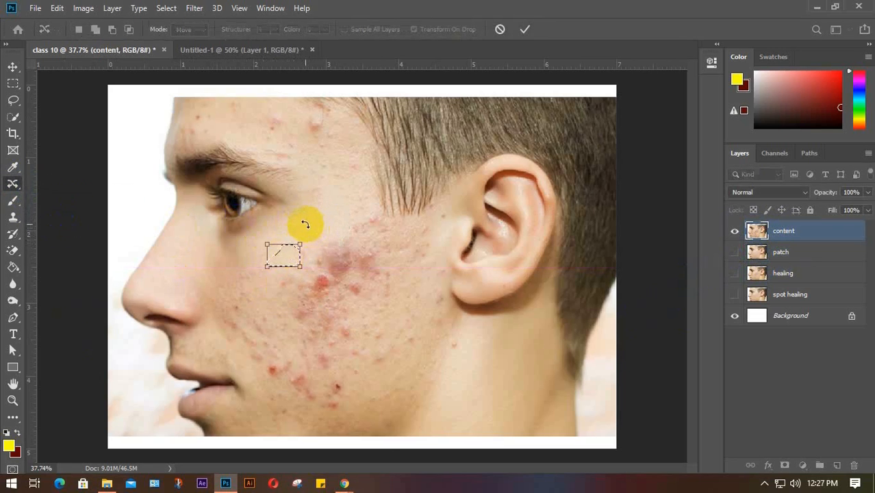
{"action": "key", "text": "Return"}
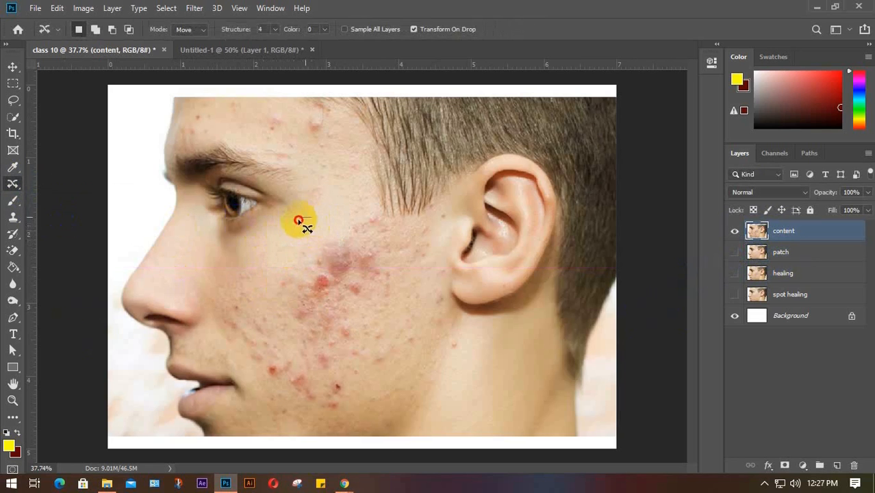
{"action": "mouse_move", "coordinate": [296, 230]}
{"action": "left_mouse_down"}
{"action": "mouse_move", "coordinate": [319, 218]}
{"action": "mouse_move", "coordinate": [310, 217]}
{"action": "mouse_move", "coordinate": [303, 250]}
{"action": "left_mouse_up"}
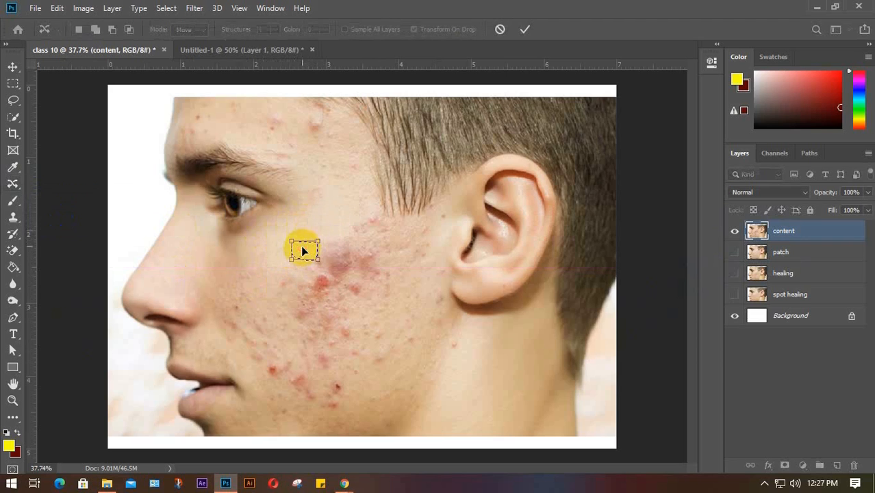
{"action": "key", "text": "Return"}
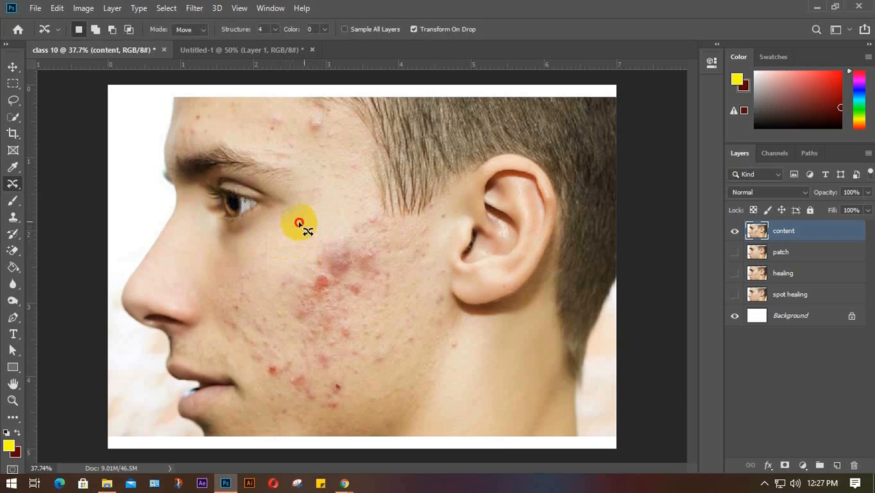
{"action": "mouse_move", "coordinate": [299, 224]}
{"action": "left_mouse_down"}
{"action": "mouse_move", "coordinate": [276, 247]}
{"action": "mouse_move", "coordinate": [290, 257]}
{"action": "mouse_move", "coordinate": [309, 240]}
{"action": "mouse_move", "coordinate": [304, 219]}
{"action": "mouse_move", "coordinate": [291, 285]}
{"action": "left_mouse_up"}
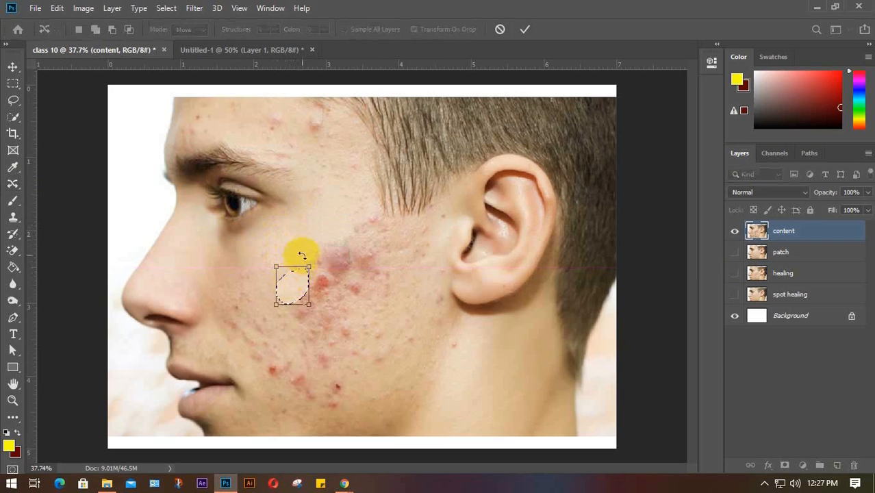
{"action": "key", "text": "Return"}
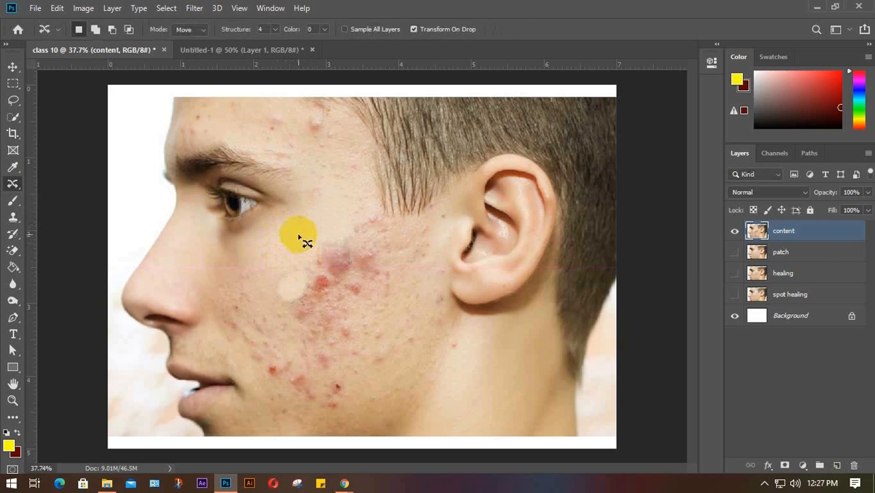
Step: Cover the dark red blemish on the cheekbone with several content-aware moves of clean upper-cheek skin
{"action": "mouse_move", "coordinate": [319, 223]}
{"action": "left_mouse_down"}
{"action": "mouse_move", "coordinate": [300, 239]}
{"action": "mouse_move", "coordinate": [315, 218]}
{"action": "mouse_move", "coordinate": [297, 239]}
{"action": "mouse_move", "coordinate": [329, 257]}
{"action": "left_mouse_up"}
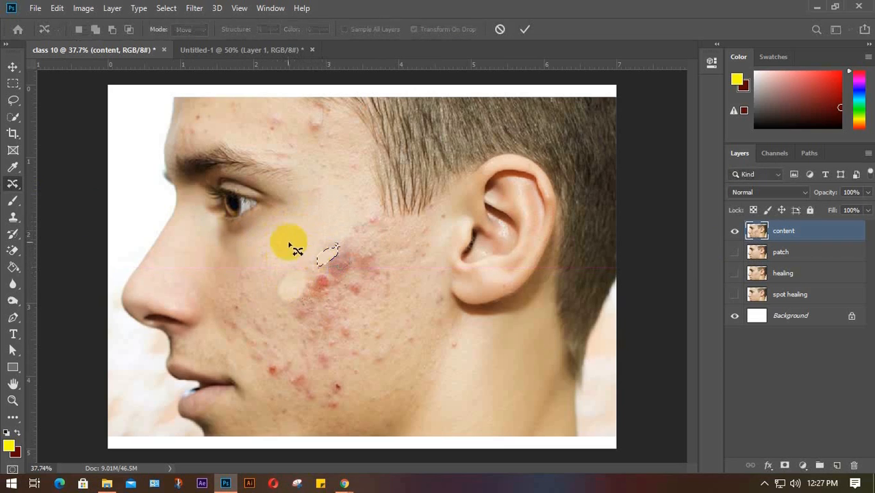
{"action": "key", "text": "Return"}
{"action": "left_click", "coordinate": [307, 225]}
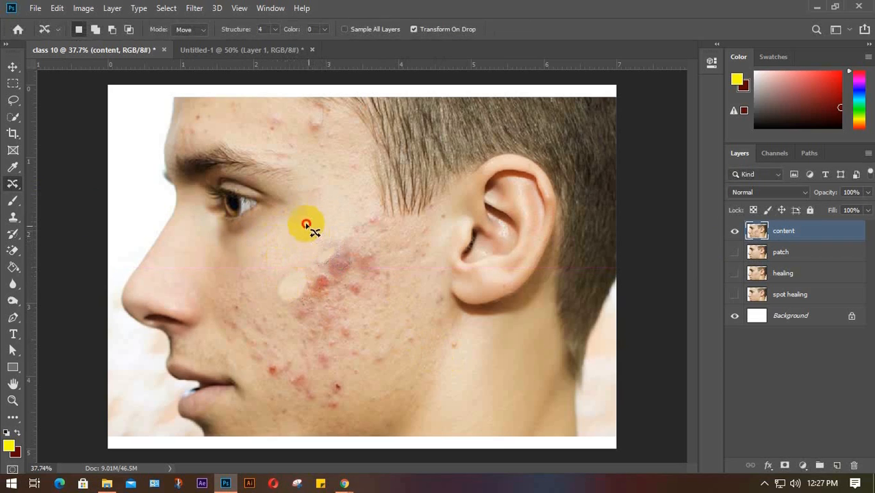
{"action": "mouse_move", "coordinate": [306, 225]}
{"action": "left_mouse_down"}
{"action": "mouse_move", "coordinate": [282, 251]}
{"action": "mouse_move", "coordinate": [302, 246]}
{"action": "mouse_move", "coordinate": [314, 222]}
{"action": "mouse_move", "coordinate": [302, 222]}
{"action": "mouse_move", "coordinate": [300, 239]}
{"action": "mouse_move", "coordinate": [336, 247]}
{"action": "left_mouse_up"}
{"action": "key", "text": "Return"}
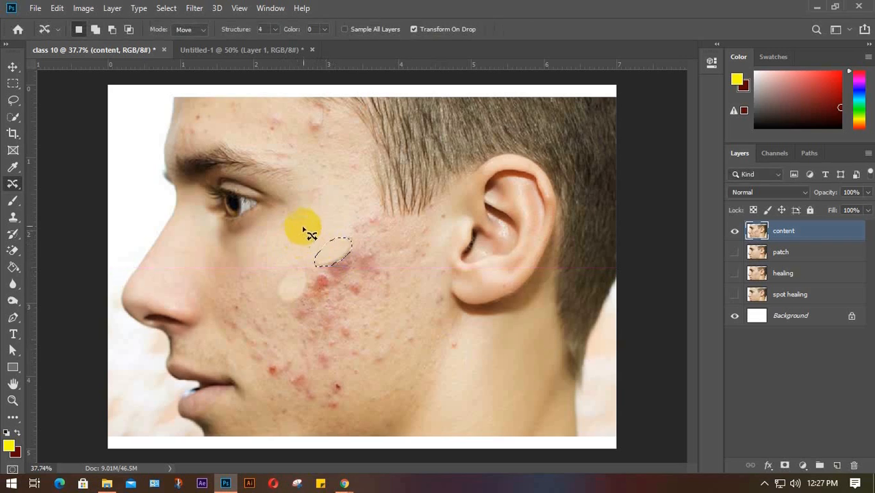
{"action": "mouse_move", "coordinate": [298, 223]}
{"action": "left_mouse_down"}
{"action": "mouse_move", "coordinate": [274, 247]}
{"action": "mouse_move", "coordinate": [311, 248]}
{"action": "mouse_move", "coordinate": [312, 217]}
{"action": "mouse_move", "coordinate": [293, 220]}
{"action": "mouse_move", "coordinate": [338, 258]}
{"action": "left_mouse_up"}
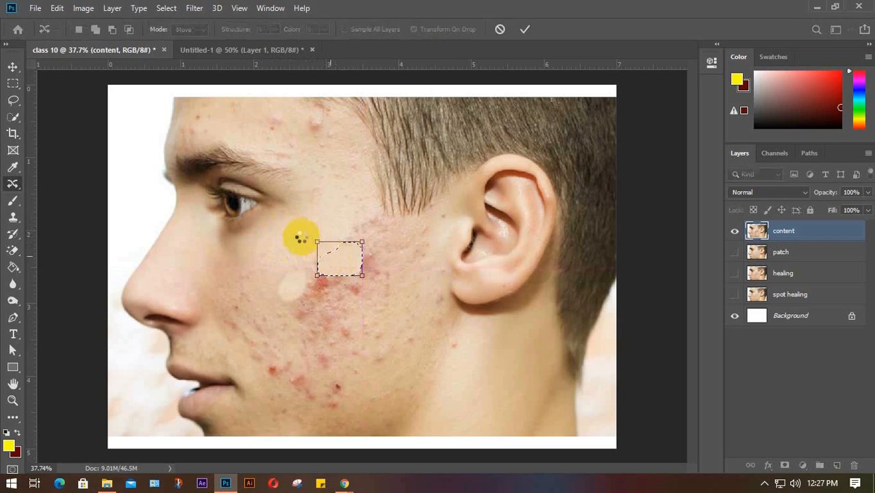
{"action": "key", "text": "Return"}
{"action": "mouse_move", "coordinate": [303, 215]}
{"action": "left_mouse_down"}
{"action": "mouse_move", "coordinate": [281, 239]}
{"action": "mouse_move", "coordinate": [306, 244]}
{"action": "mouse_move", "coordinate": [320, 218]}
{"action": "mouse_move", "coordinate": [300, 211]}
{"action": "mouse_move", "coordinate": [317, 237]}
{"action": "left_mouse_up"}
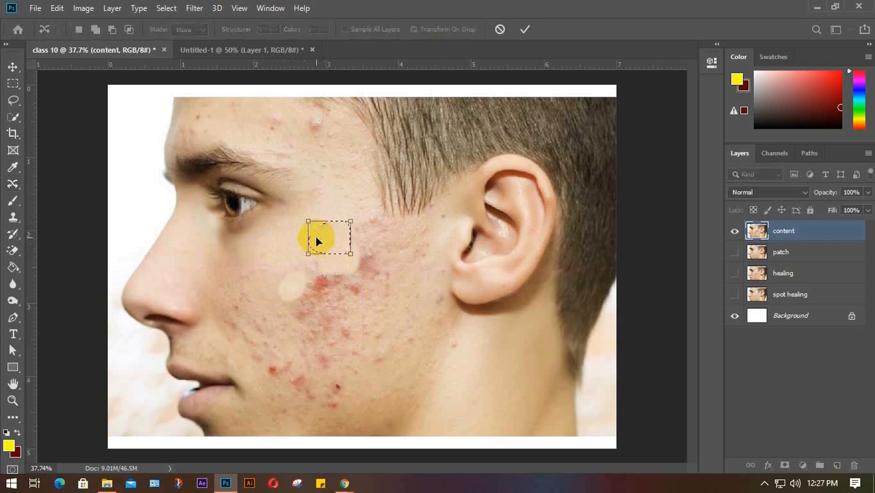
{"action": "key", "text": "Return"}
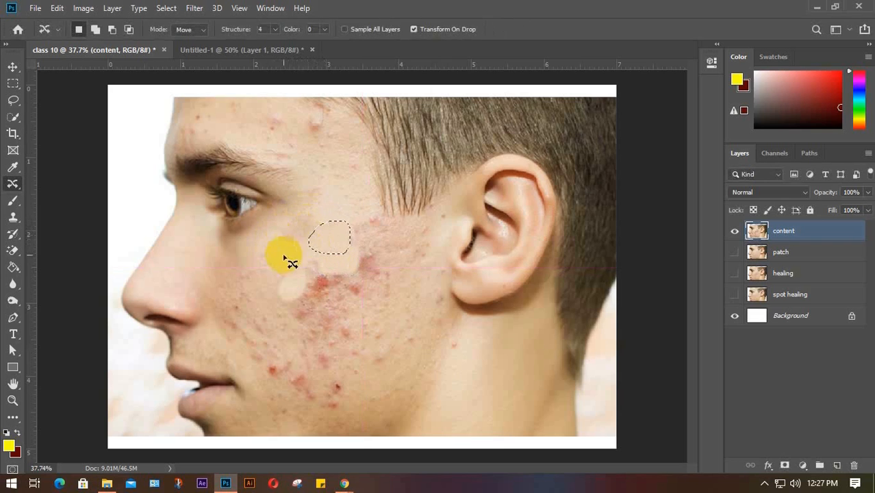
Step: Move small pieces of the cleaned cheekbone skin upward over the uneven area below the temple
{"action": "left_click", "coordinate": [316, 237]}
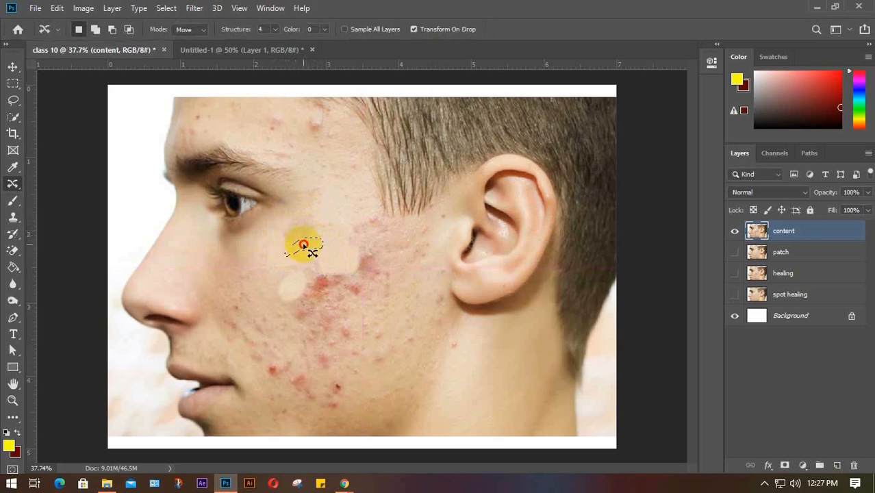
{"action": "mouse_move", "coordinate": [303, 244]}
{"action": "left_mouse_down"}
{"action": "mouse_move", "coordinate": [324, 245]}
{"action": "mouse_move", "coordinate": [300, 256]}
{"action": "mouse_move", "coordinate": [313, 248]}
{"action": "mouse_move", "coordinate": [304, 232]}
{"action": "mouse_move", "coordinate": [295, 239]}
{"action": "mouse_move", "coordinate": [331, 242]}
{"action": "mouse_move", "coordinate": [298, 249]}
{"action": "mouse_move", "coordinate": [293, 226]}
{"action": "mouse_move", "coordinate": [313, 246]}
{"action": "mouse_move", "coordinate": [318, 236]}
{"action": "mouse_move", "coordinate": [334, 238]}
{"action": "mouse_move", "coordinate": [338, 256]}
{"action": "mouse_move", "coordinate": [322, 254]}
{"action": "mouse_move", "coordinate": [325, 240]}
{"action": "mouse_move", "coordinate": [300, 225]}
{"action": "left_mouse_up"}
{"action": "key", "text": "Return"}
{"action": "key", "text": "Return"}
{"action": "key", "text": "Return"}
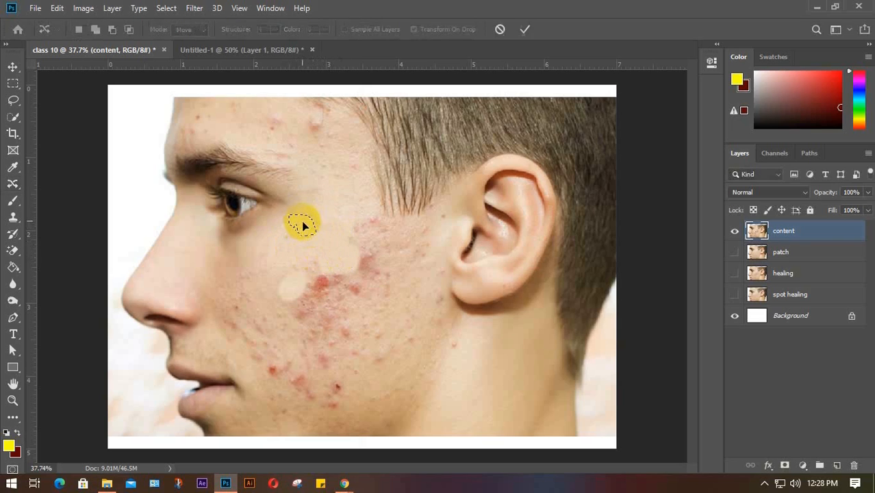
{"action": "key", "text": "Return"}
{"action": "left_click", "coordinate": [325, 239]}
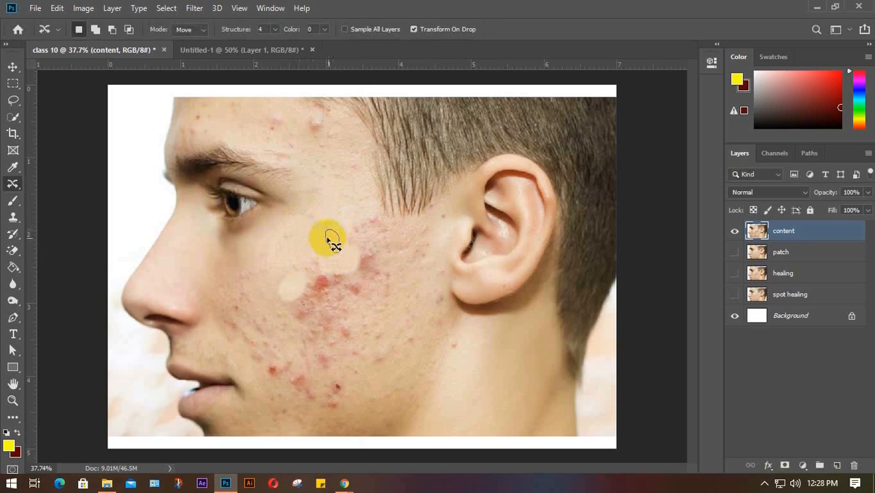
{"action": "mouse_move", "coordinate": [330, 238]}
{"action": "left_mouse_down"}
{"action": "mouse_move", "coordinate": [314, 223]}
{"action": "mouse_move", "coordinate": [326, 227]}
{"action": "mouse_move", "coordinate": [323, 217]}
{"action": "left_mouse_up"}
{"action": "key", "text": "Return"}
{"action": "left_click", "coordinate": [321, 239]}
{"action": "key", "text": "Return"}
Step: Move outlined clean cheekbone skin over the redness on the rear cheek below the sideburn
{"action": "mouse_move", "coordinate": [313, 247]}
{"action": "left_mouse_down"}
{"action": "mouse_move", "coordinate": [309, 232]}
{"action": "mouse_move", "coordinate": [315, 246]}
{"action": "mouse_move", "coordinate": [332, 222]}
{"action": "left_mouse_up"}
{"action": "mouse_move", "coordinate": [336, 255]}
{"action": "left_mouse_down"}
{"action": "mouse_move", "coordinate": [309, 231]}
{"action": "mouse_move", "coordinate": [328, 223]}
{"action": "mouse_move", "coordinate": [340, 234]}
{"action": "mouse_move", "coordinate": [334, 251]}
{"action": "mouse_move", "coordinate": [363, 227]}
{"action": "mouse_move", "coordinate": [315, 245]}
{"action": "mouse_move", "coordinate": [335, 231]}
{"action": "mouse_move", "coordinate": [350, 245]}
{"action": "mouse_move", "coordinate": [315, 244]}
{"action": "mouse_move", "coordinate": [357, 243]}
{"action": "mouse_move", "coordinate": [367, 256]}
{"action": "mouse_move", "coordinate": [325, 237]}
{"action": "mouse_move", "coordinate": [324, 226]}
{"action": "mouse_move", "coordinate": [343, 230]}
{"action": "mouse_move", "coordinate": [348, 242]}
{"action": "mouse_move", "coordinate": [342, 254]}
{"action": "mouse_move", "coordinate": [326, 252]}
{"action": "mouse_move", "coordinate": [324, 231]}
{"action": "mouse_move", "coordinate": [376, 243]}
{"action": "left_mouse_up"}
{"action": "key", "text": "Return"}
{"action": "key", "text": "Return"}
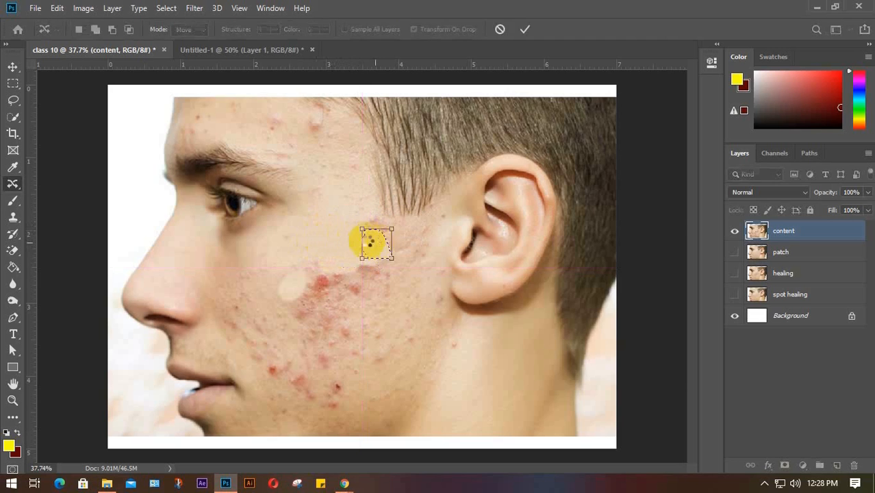
{"action": "key", "text": "Return"}
Step: Cover the red pimples in the middle of the cheek with outlined clean skin from the cheekbone
{"action": "mouse_move", "coordinate": [319, 245]}
{"action": "left_mouse_down"}
{"action": "mouse_move", "coordinate": [337, 225]}
{"action": "mouse_move", "coordinate": [351, 240]}
{"action": "mouse_move", "coordinate": [353, 248]}
{"action": "mouse_move", "coordinate": [328, 249]}
{"action": "left_mouse_up"}
{"action": "mouse_move", "coordinate": [337, 239]}
{"action": "left_mouse_down"}
{"action": "mouse_move", "coordinate": [373, 268]}
{"action": "mouse_move", "coordinate": [328, 252]}
{"action": "mouse_move", "coordinate": [322, 228]}
{"action": "mouse_move", "coordinate": [348, 227]}
{"action": "mouse_move", "coordinate": [370, 249]}
{"action": "mouse_move", "coordinate": [363, 258]}
{"action": "mouse_move", "coordinate": [329, 249]}
{"action": "mouse_move", "coordinate": [344, 283]}
{"action": "left_mouse_up"}
{"action": "key", "text": "Return"}
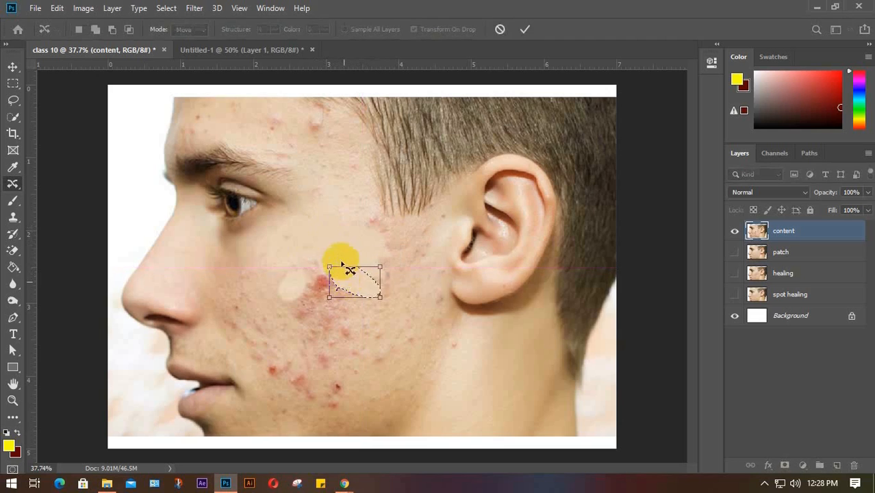
{"action": "key", "text": "Return"}
{"action": "mouse_move", "coordinate": [324, 237]}
{"action": "left_mouse_down"}
{"action": "mouse_move", "coordinate": [354, 239]}
{"action": "mouse_move", "coordinate": [342, 256]}
{"action": "mouse_move", "coordinate": [332, 246]}
{"action": "left_mouse_up"}
{"action": "left_click_drag", "start_coordinate": [338, 238], "coordinate": [330, 285]}
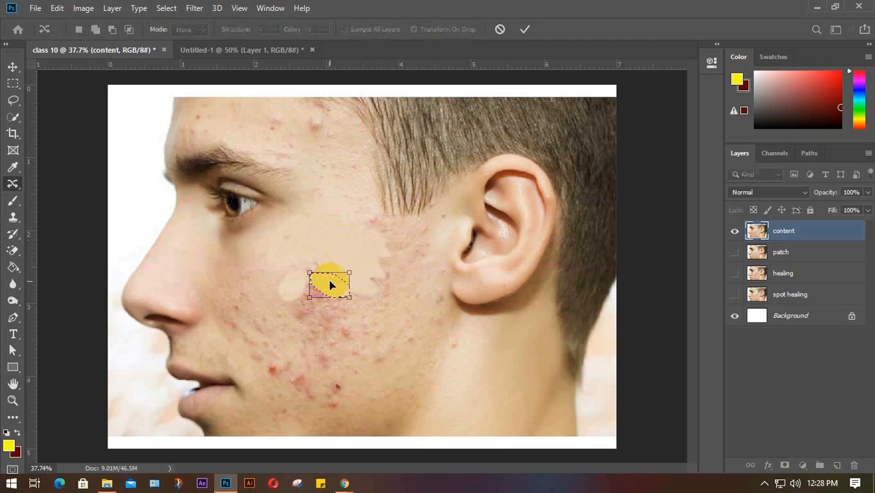
{"action": "key", "text": "Return"}
Step: Extend the clean area over the blemishes on the middle, rear and lower cheek by moving larger pieces of smooth skin
{"action": "mouse_move", "coordinate": [326, 232]}
{"action": "left_mouse_down"}
{"action": "mouse_move", "coordinate": [352, 236]}
{"action": "mouse_move", "coordinate": [367, 252]}
{"action": "mouse_move", "coordinate": [355, 266]}
{"action": "mouse_move", "coordinate": [337, 257]}
{"action": "mouse_move", "coordinate": [346, 249]}
{"action": "mouse_move", "coordinate": [300, 279]}
{"action": "mouse_move", "coordinate": [325, 252]}
{"action": "mouse_move", "coordinate": [322, 238]}
{"action": "mouse_move", "coordinate": [344, 234]}
{"action": "mouse_move", "coordinate": [360, 262]}
{"action": "mouse_move", "coordinate": [347, 266]}
{"action": "mouse_move", "coordinate": [345, 255]}
{"action": "mouse_move", "coordinate": [321, 301]}
{"action": "mouse_move", "coordinate": [336, 274]}
{"action": "mouse_move", "coordinate": [315, 242]}
{"action": "mouse_move", "coordinate": [350, 235]}
{"action": "mouse_move", "coordinate": [361, 250]}
{"action": "mouse_move", "coordinate": [354, 269]}
{"action": "mouse_move", "coordinate": [333, 272]}
{"action": "mouse_move", "coordinate": [348, 301]}
{"action": "left_mouse_up"}
{"action": "key", "text": "Return"}
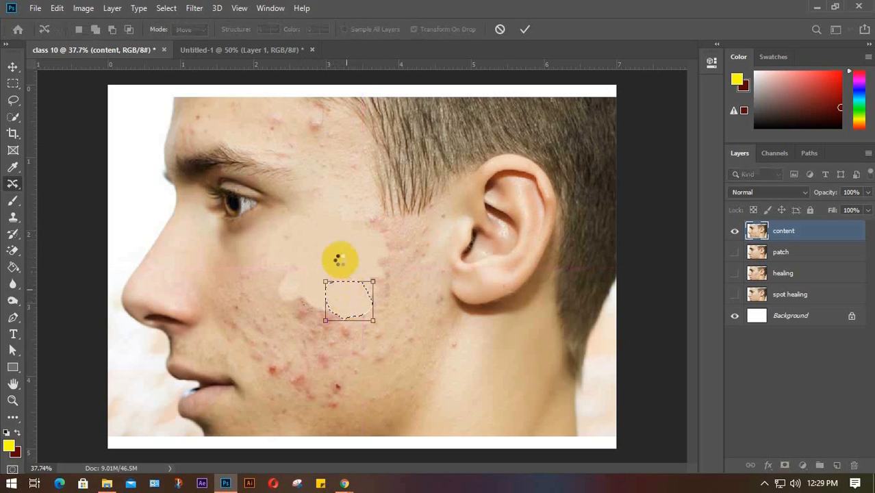
{"action": "key", "text": "Return"}
{"action": "mouse_move", "coordinate": [317, 270]}
{"action": "left_mouse_down"}
{"action": "mouse_move", "coordinate": [312, 242]}
{"action": "mouse_move", "coordinate": [352, 240]}
{"action": "mouse_move", "coordinate": [357, 270]}
{"action": "mouse_move", "coordinate": [339, 298]}
{"action": "mouse_move", "coordinate": [316, 267]}
{"action": "mouse_move", "coordinate": [335, 270]}
{"action": "left_mouse_up"}
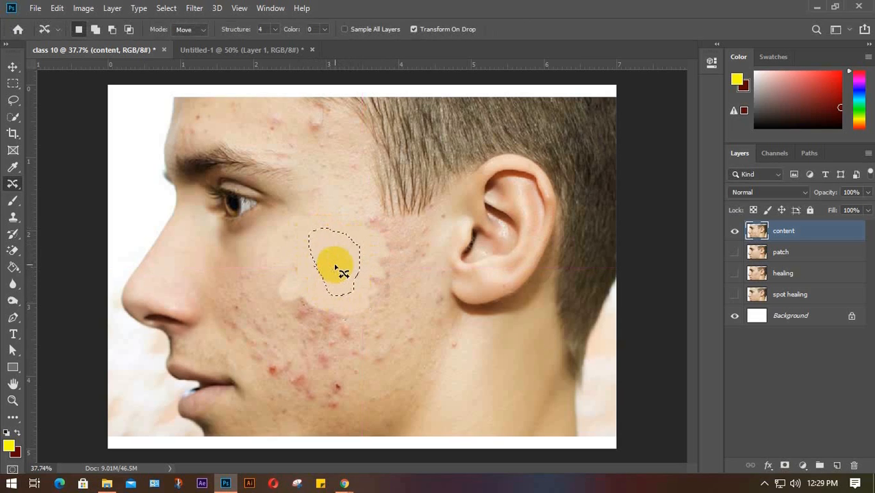
{"action": "left_click_drag", "start_coordinate": [337, 265], "coordinate": [381, 275]}
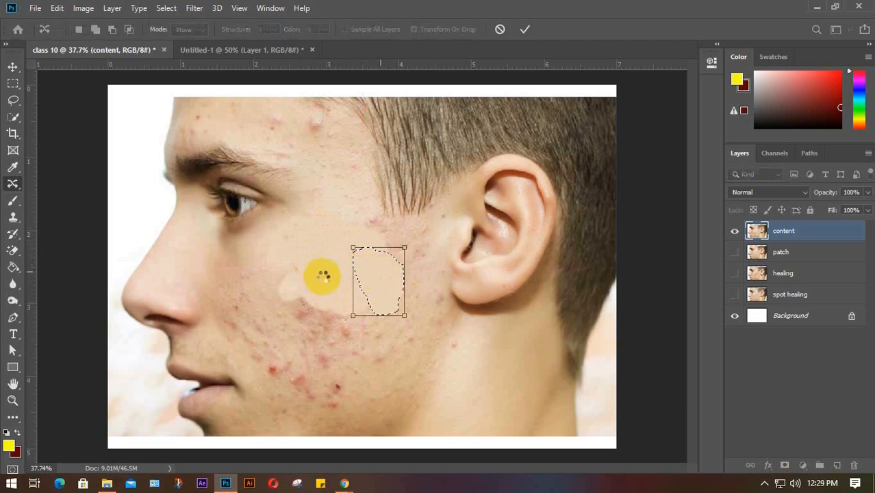
{"action": "key", "text": "Return"}
{"action": "mouse_move", "coordinate": [317, 277]}
{"action": "left_mouse_down"}
{"action": "mouse_move", "coordinate": [308, 236]}
{"action": "mouse_move", "coordinate": [362, 245]}
{"action": "mouse_move", "coordinate": [378, 281]}
{"action": "mouse_move", "coordinate": [331, 287]}
{"action": "mouse_move", "coordinate": [315, 277]}
{"action": "mouse_move", "coordinate": [345, 263]}
{"action": "mouse_move", "coordinate": [357, 323]}
{"action": "left_mouse_up"}
{"action": "key", "text": "Return"}
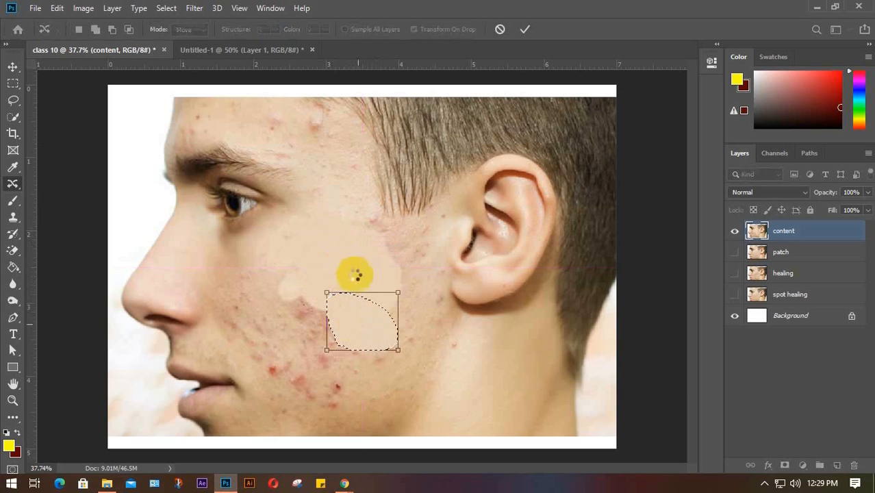
Step: Move large pieces of smooth skin over the lower front cheek and toward the jaw, clear the selection, and activate the Move Tool
{"action": "mouse_move", "coordinate": [387, 282]}
{"action": "left_mouse_down"}
{"action": "mouse_move", "coordinate": [371, 245]}
{"action": "mouse_move", "coordinate": [320, 248]}
{"action": "mouse_move", "coordinate": [343, 301]}
{"action": "mouse_move", "coordinate": [371, 312]}
{"action": "mouse_move", "coordinate": [384, 285]}
{"action": "mouse_move", "coordinate": [358, 271]}
{"action": "mouse_move", "coordinate": [325, 304]}
{"action": "mouse_move", "coordinate": [322, 320]}
{"action": "left_mouse_up"}
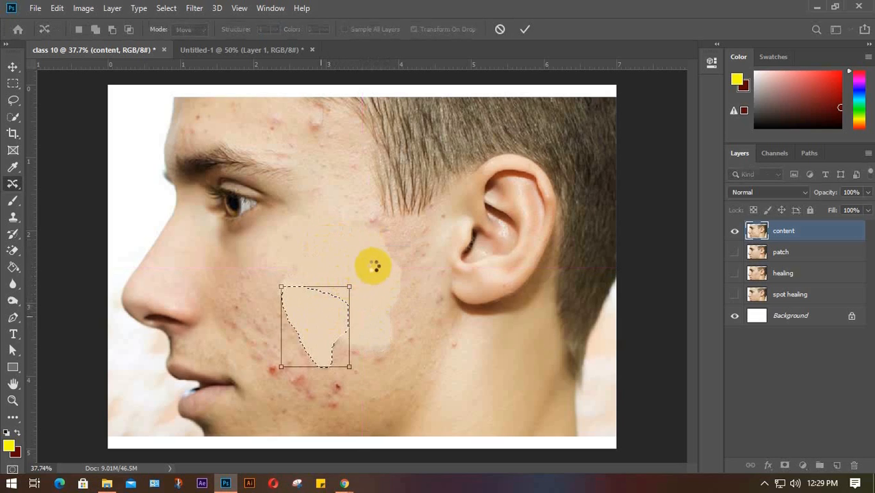
{"action": "mouse_move", "coordinate": [376, 258]}
{"action": "left_mouse_down"}
{"action": "mouse_move", "coordinate": [333, 247]}
{"action": "mouse_move", "coordinate": [312, 293]}
{"action": "mouse_move", "coordinate": [340, 316]}
{"action": "mouse_move", "coordinate": [367, 319]}
{"action": "mouse_move", "coordinate": [375, 258]}
{"action": "left_mouse_up"}
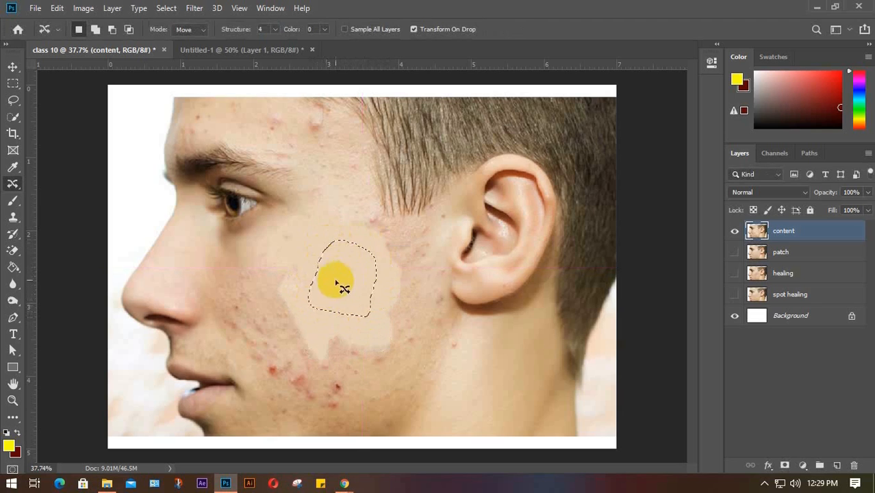
{"action": "left_click_drag", "start_coordinate": [339, 283], "coordinate": [385, 333]}
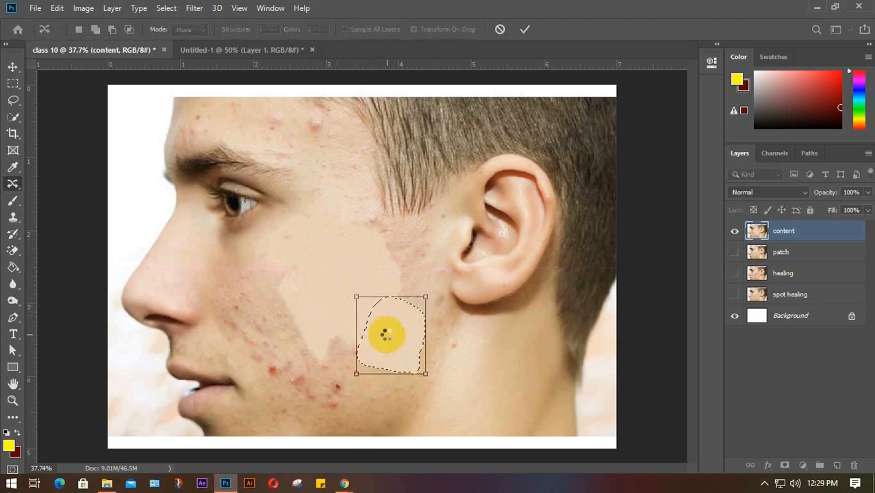
{"action": "key", "text": "Return"}
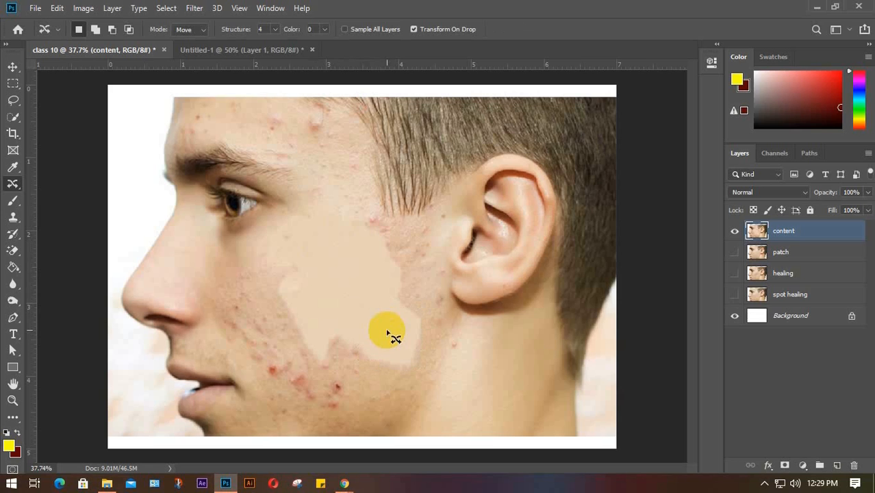
{"action": "key", "text": "v"}
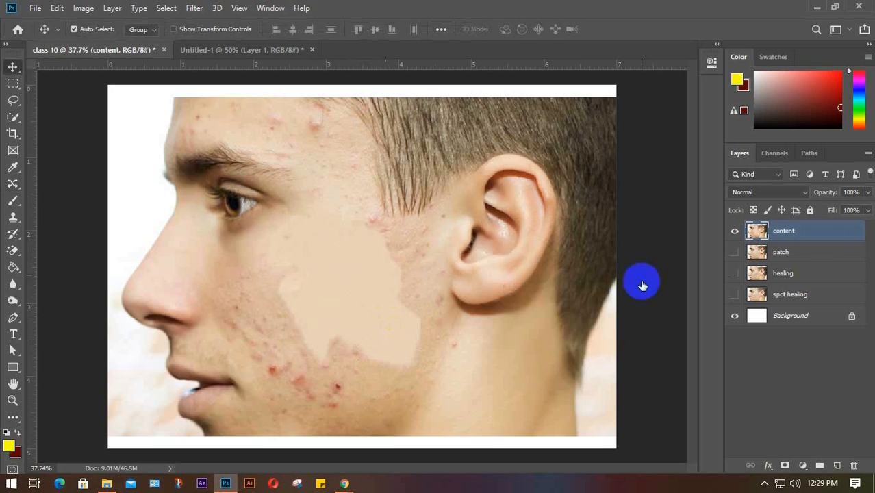
Step: Make the hidden patch, healing and spot healing layers visible
{"action": "left_click", "coordinate": [735, 252]}
{"action": "left_click", "coordinate": [736, 273]}
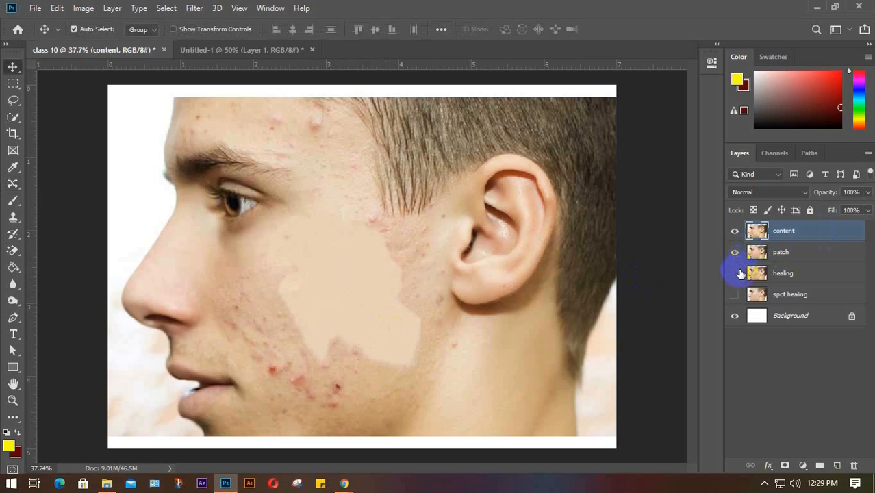
{"action": "left_click", "coordinate": [735, 295]}
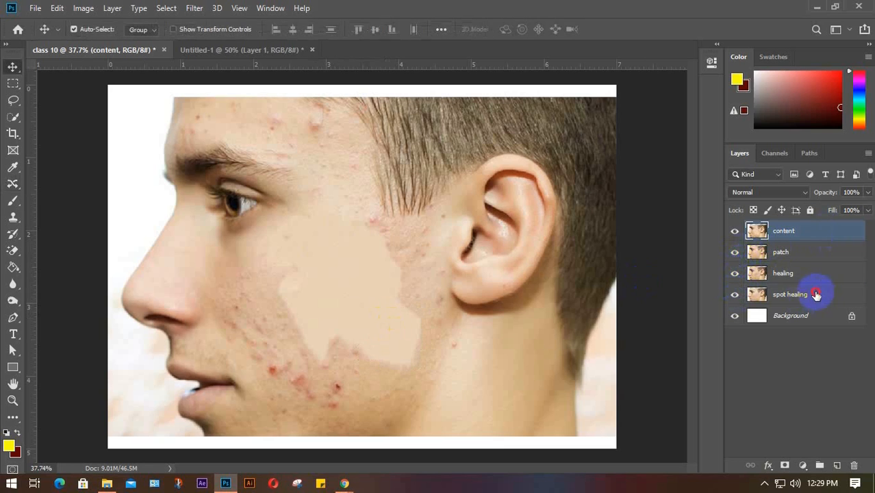
Step: Scale the spot healing layer proportionally to about 50% so it fills the upper-left quarter of the canvas
{"action": "left_click", "coordinate": [815, 294]}
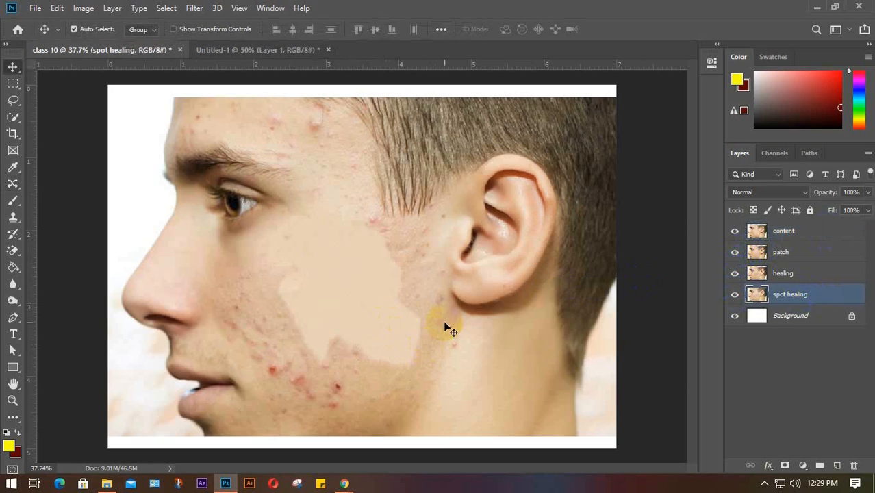
{"action": "left_click", "coordinate": [833, 300]}
{"action": "key", "text": "ctrl+t"}
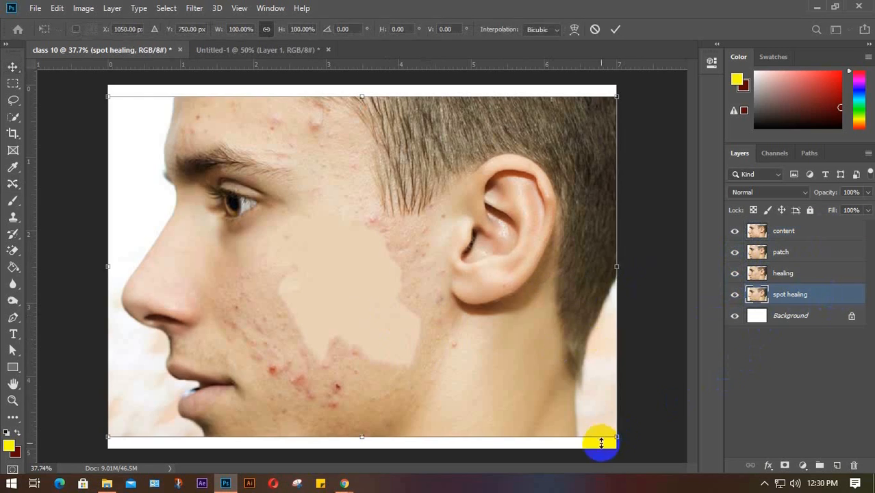
{"action": "left_click_drag", "start_coordinate": [615, 436], "coordinate": [379, 240]}
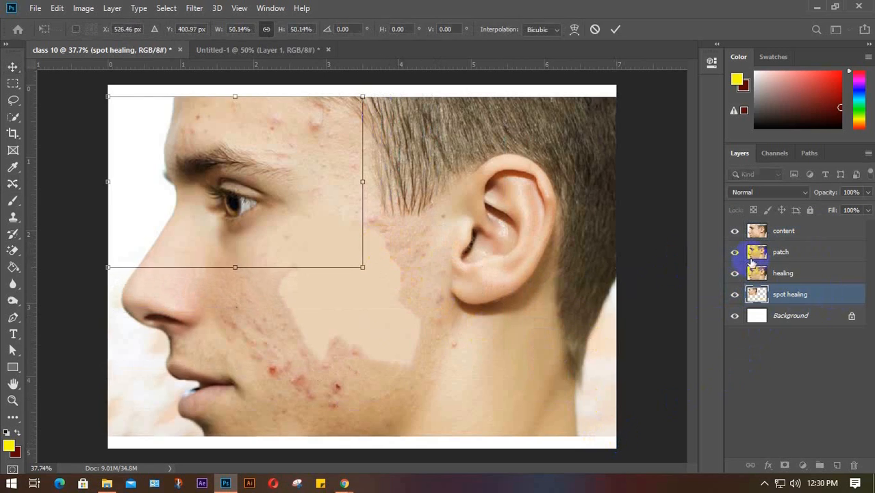
Step: Scale the healing layer proportionally to about 50% so it fills the upper-right quarter of the canvas
{"action": "left_click", "coordinate": [802, 275]}
{"action": "key", "text": "ctrl+t"}
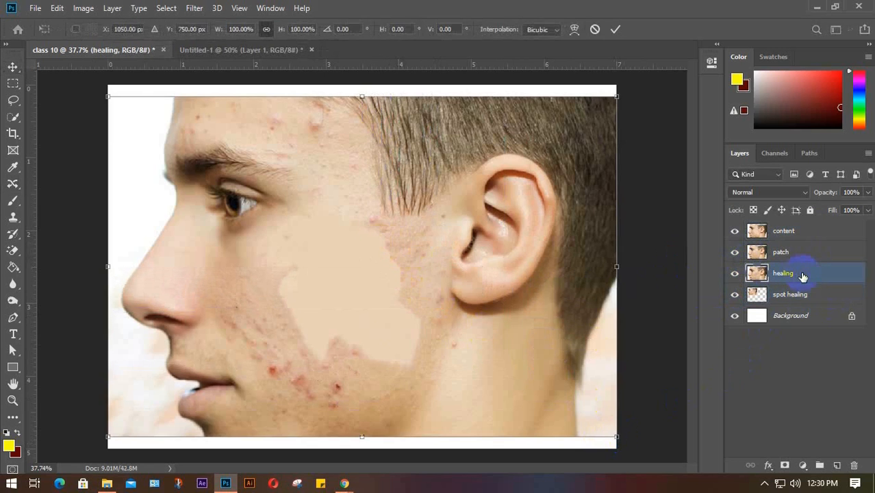
{"action": "mouse_move", "coordinate": [107, 436]}
{"action": "left_mouse_down"}
{"action": "mouse_move", "coordinate": [211, 354]}
{"action": "mouse_move", "coordinate": [381, 298]}
{"action": "left_mouse_up"}
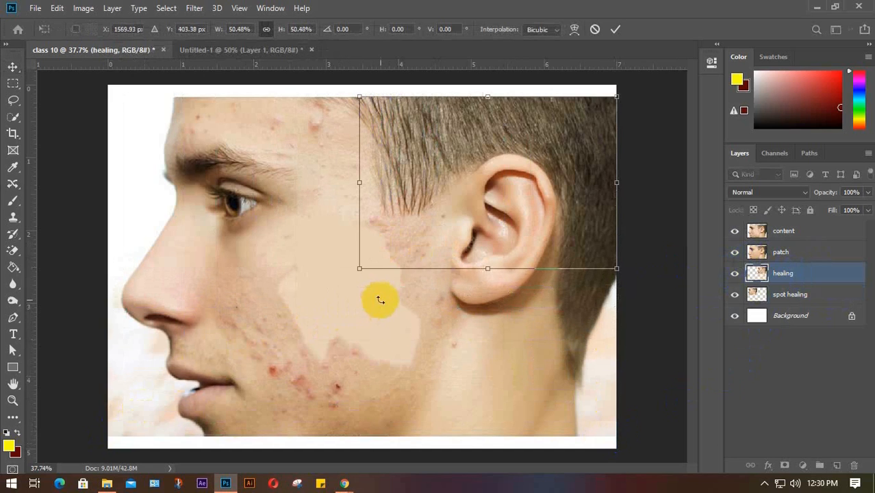
Step: Scale the patch layer proportionally to about 49% so it fills the lower-left quarter of the canvas
{"action": "left_click", "coordinate": [828, 251]}
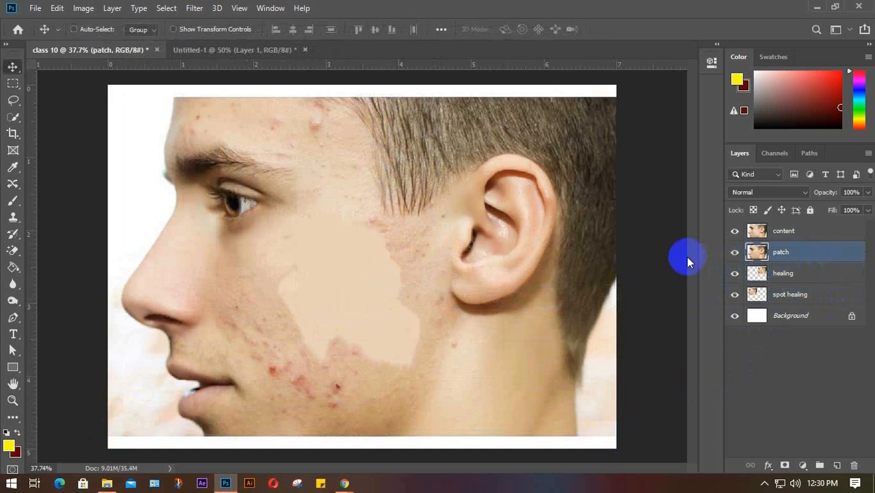
{"action": "key", "text": "ctrl+t"}
{"action": "left_click_drag", "start_coordinate": [616, 86], "coordinate": [378, 306]}
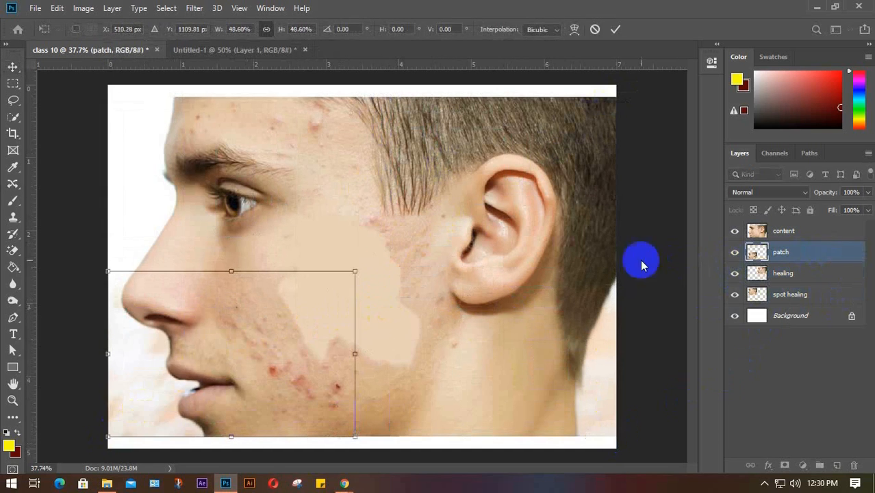
Step: Scale the content layer proportionally to about 49% in the lower-right quarter of the canvas and apply the transform
{"action": "left_click", "coordinate": [831, 230]}
{"action": "key", "text": "ctrl+t"}
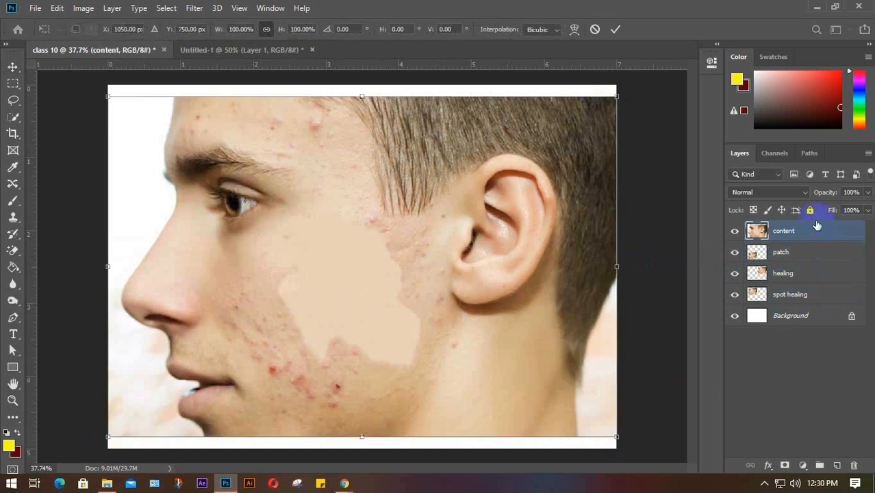
{"action": "left_click_drag", "start_coordinate": [104, 94], "coordinate": [359, 280]}
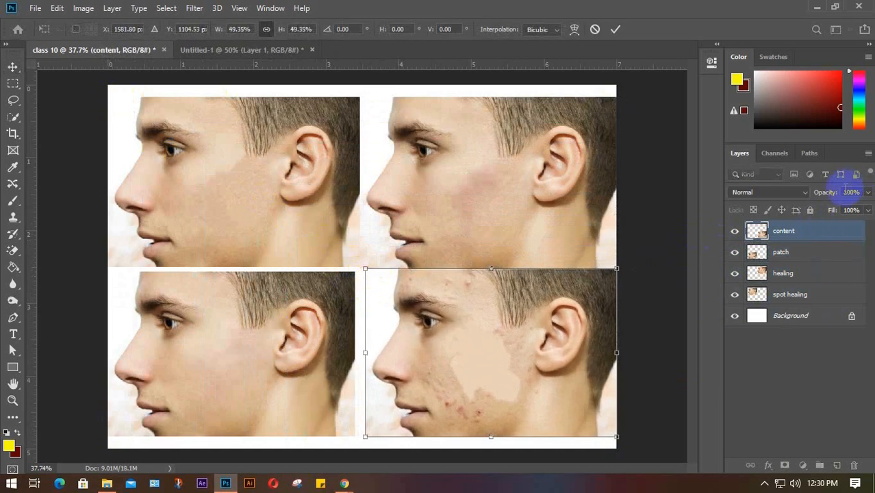
{"action": "key", "text": "Return"}
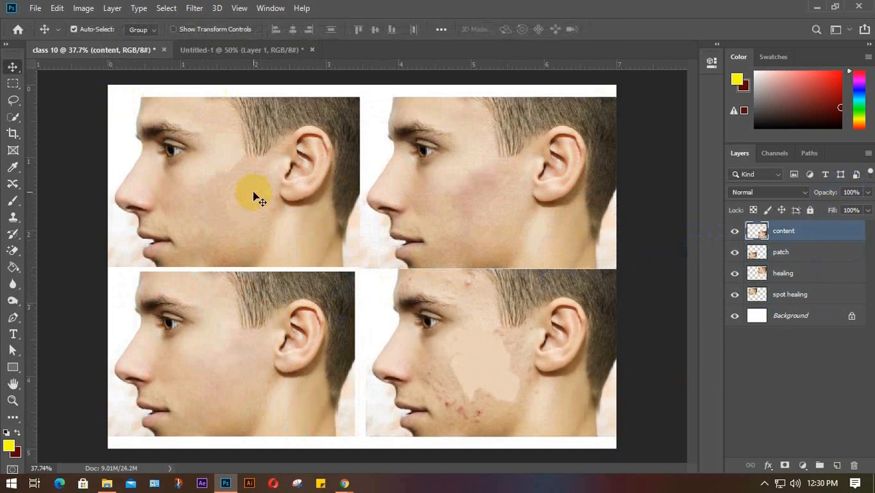
Step: Move the healing, patch and content images inward so the four faces form a grid without gaps
{"action": "left_click", "coordinate": [253, 193]}
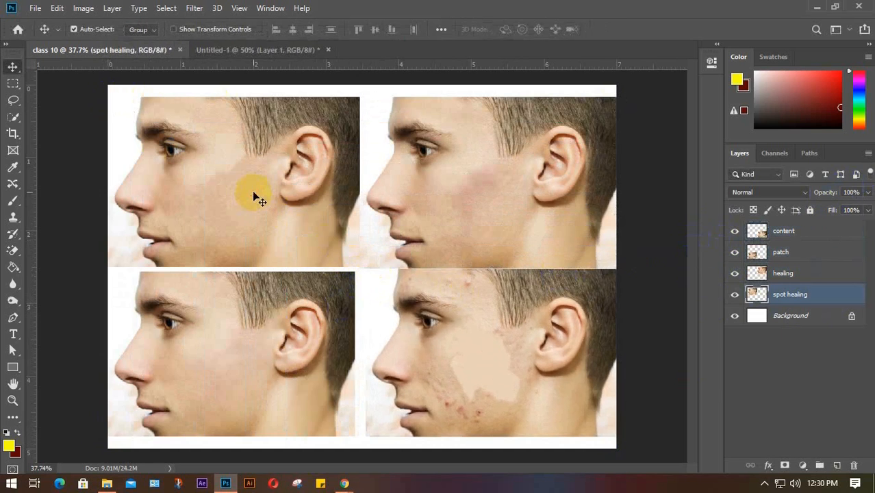
{"action": "left_click", "coordinate": [238, 189]}
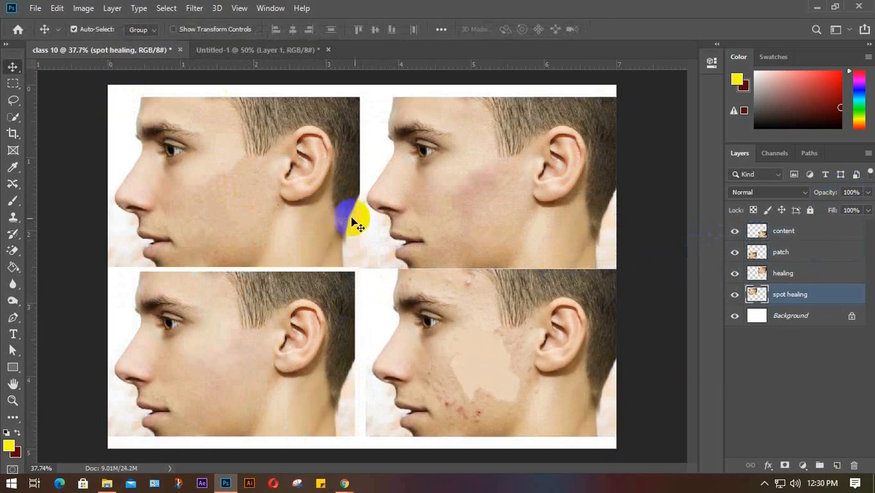
{"action": "mouse_move", "coordinate": [423, 188]}
{"action": "left_mouse_down"}
{"action": "mouse_move", "coordinate": [395, 189]}
{"action": "mouse_move", "coordinate": [408, 189]}
{"action": "left_mouse_up"}
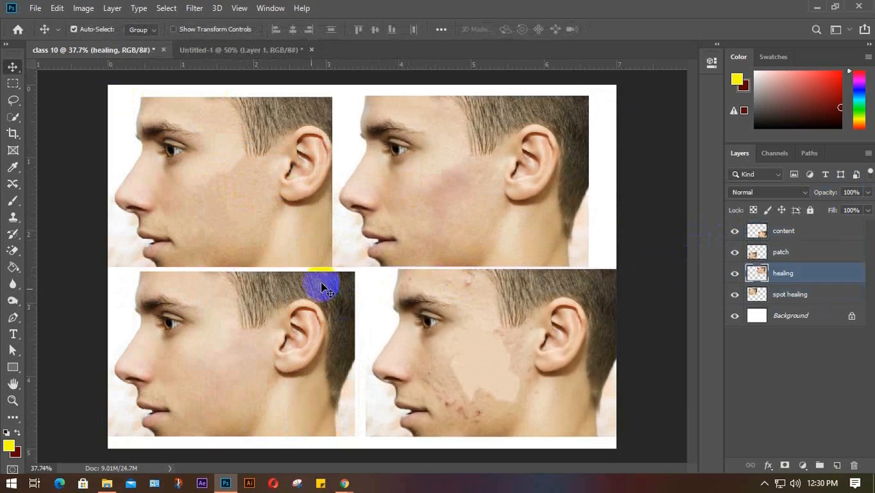
{"action": "left_click", "coordinate": [253, 334]}
{"action": "mouse_move", "coordinate": [254, 334]}
{"action": "left_mouse_down"}
{"action": "mouse_move", "coordinate": [246, 327]}
{"action": "mouse_move", "coordinate": [254, 328]}
{"action": "left_mouse_up"}
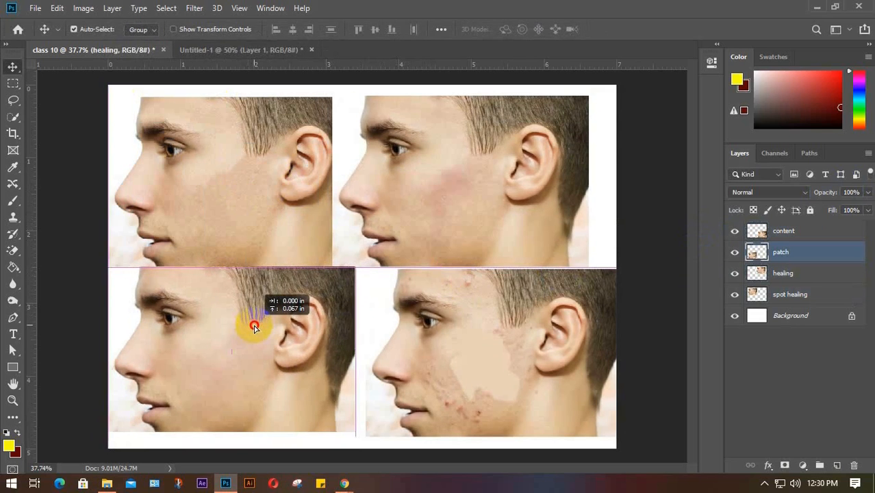
{"action": "left_click_drag", "start_coordinate": [504, 371], "coordinate": [463, 365]}
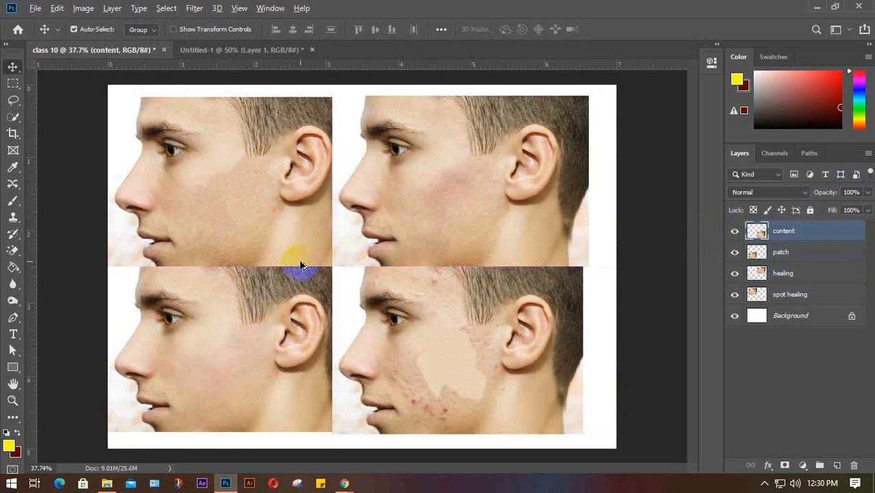
Step: Select all four face images together and shift them right to centre the grid on the canvas
{"action": "scroll", "coordinate": [299, 258], "scroll_direction": "up", "scroll_amount": 2}
{"action": "mouse_move", "coordinate": [283, 244]}
{"action": "left_mouse_down"}
{"action": "mouse_move", "coordinate": [351, 243]}
{"action": "mouse_move", "coordinate": [279, 246]}
{"action": "left_mouse_up"}
{"action": "scroll", "coordinate": [280, 248], "scroll_direction": "down", "scroll_amount": 2}
{"action": "left_click_drag", "start_coordinate": [611, 165], "coordinate": [215, 364]}
{"action": "left_click_drag", "start_coordinate": [241, 332], "coordinate": [252, 334]}
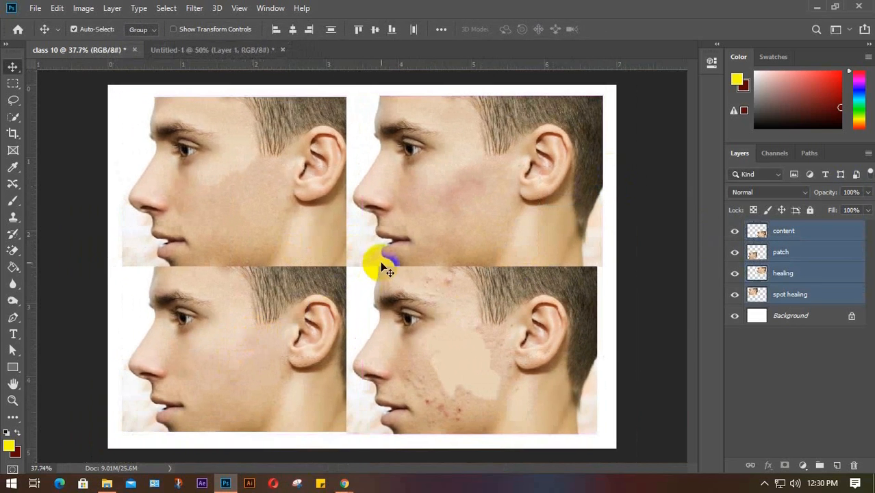
{"action": "scroll", "coordinate": [381, 258], "scroll_direction": "up", "scroll_amount": 1}
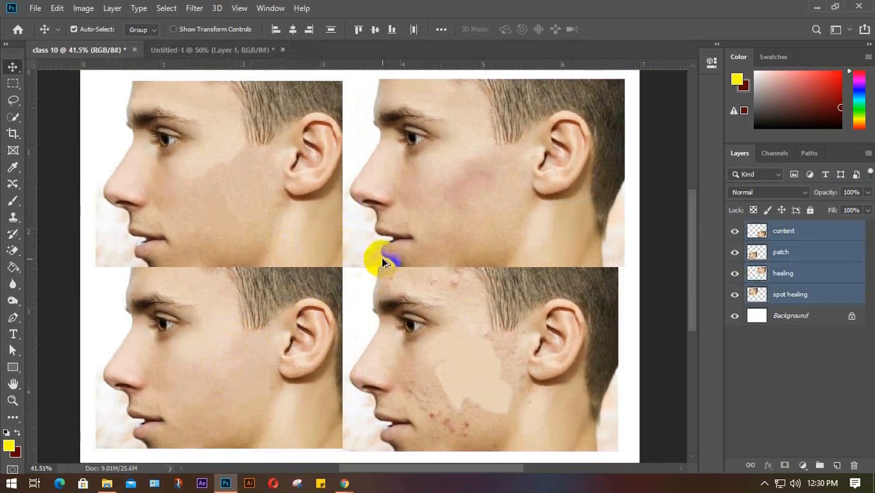
Step: Compare the retouching on the four face copies and review the list of healing tools behind them
{"action": "left_click", "coordinate": [59, 172]}
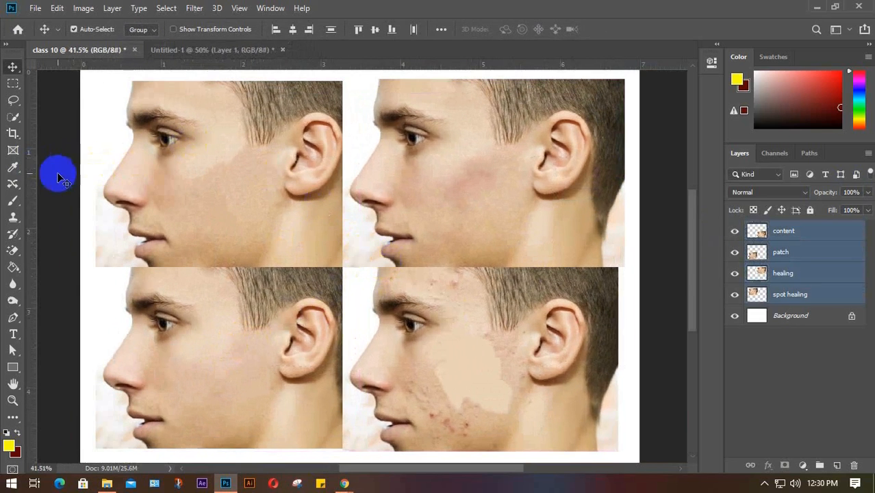
{"action": "left_click", "coordinate": [220, 175]}
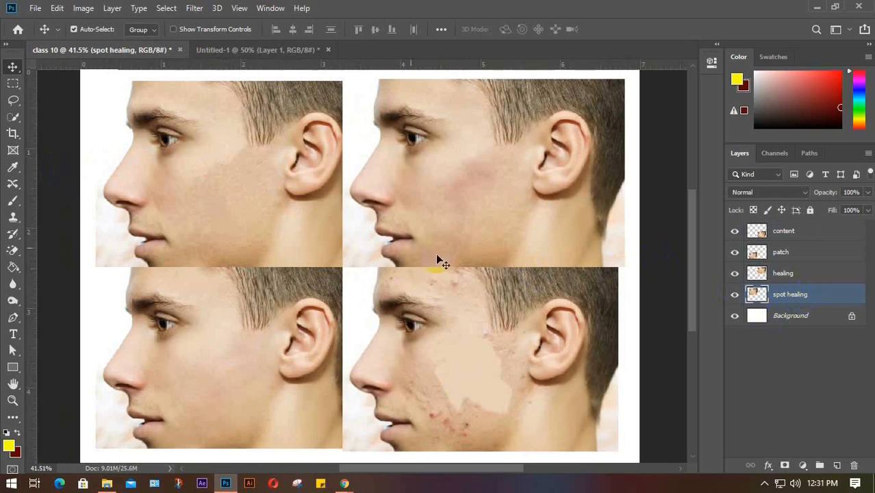
{"action": "left_click", "coordinate": [12, 183]}
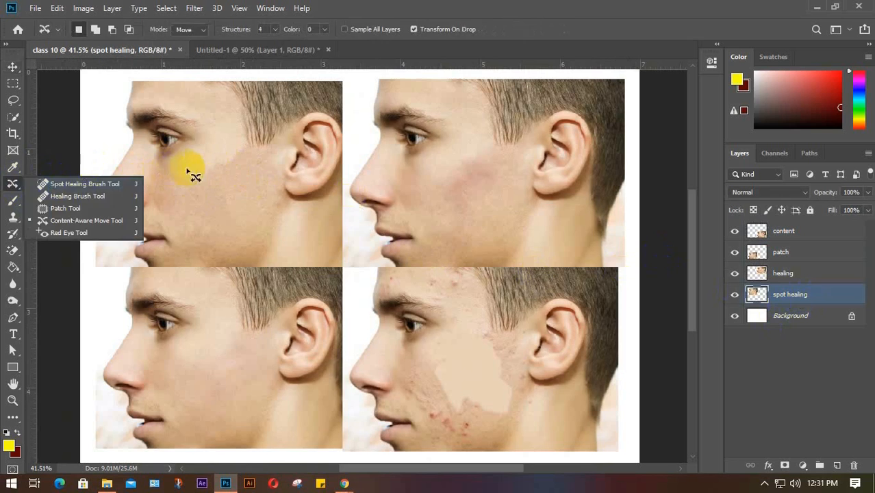
{"action": "key", "text": "v"}
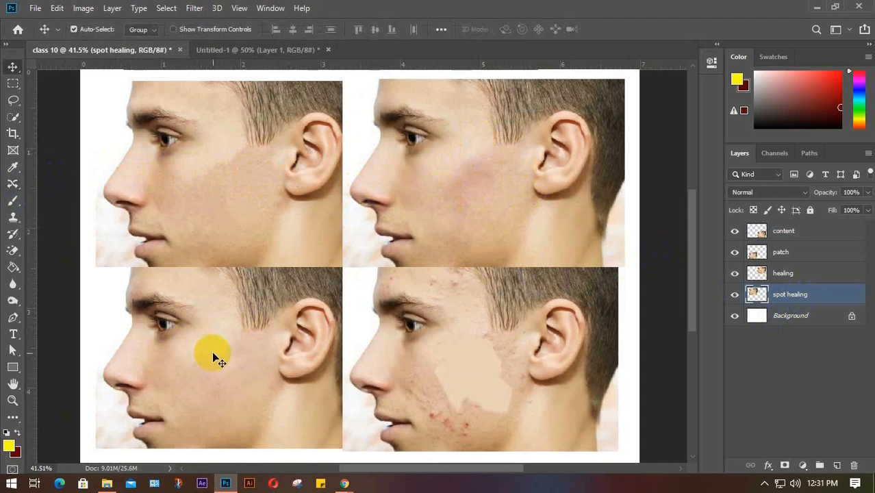
{"action": "left_click", "coordinate": [12, 184]}
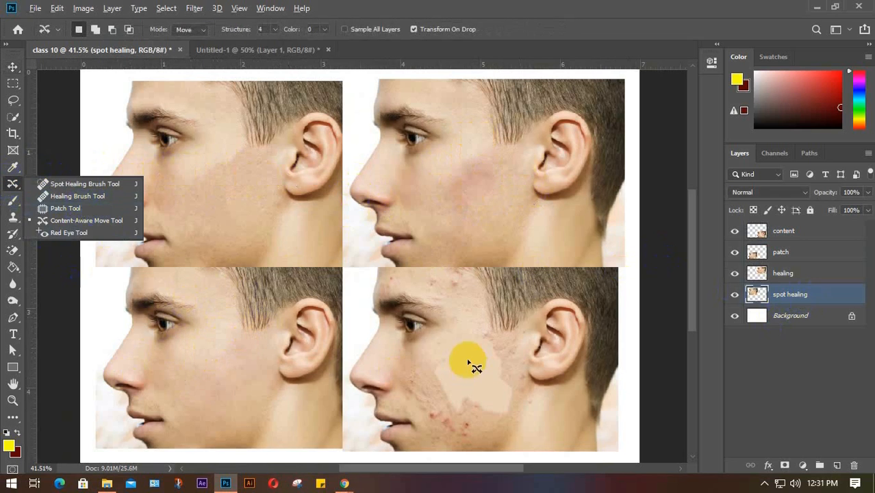
{"action": "key", "text": "v"}
{"action": "key", "text": "alt+v"}
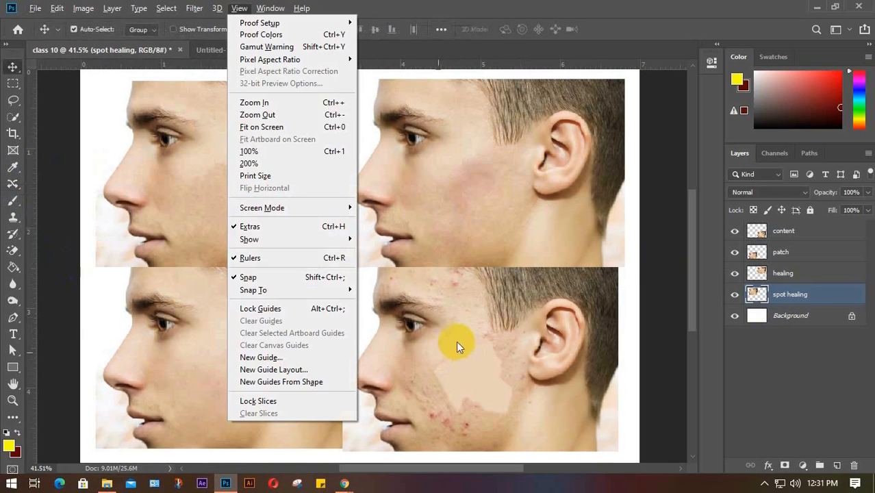
{"action": "left_click", "coordinate": [645, 336]}
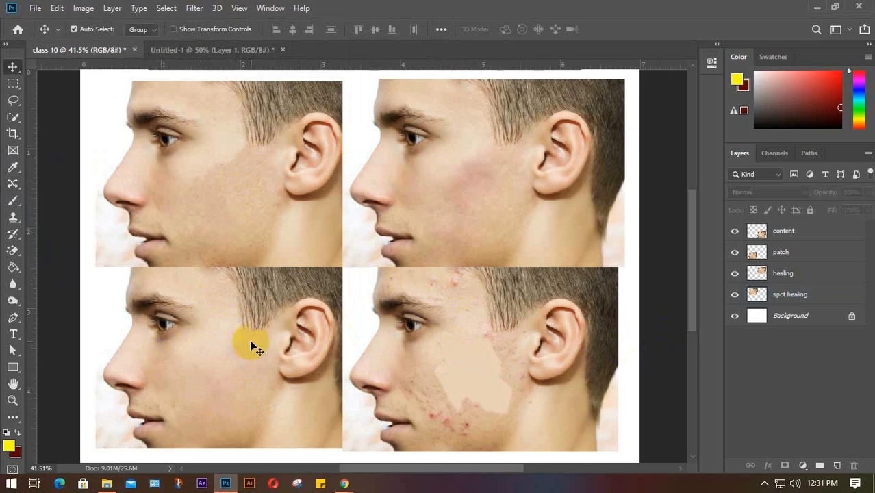
{"action": "left_click", "coordinate": [54, 337]}
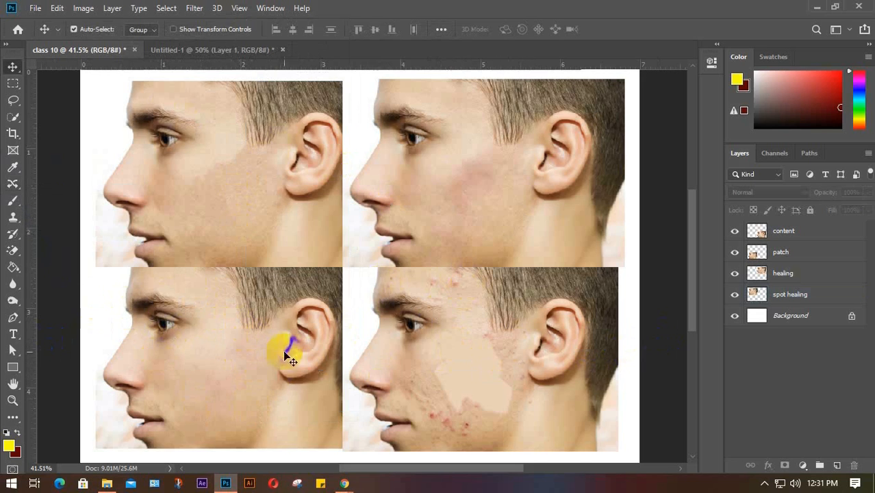
{"action": "left_click", "coordinate": [294, 373]}
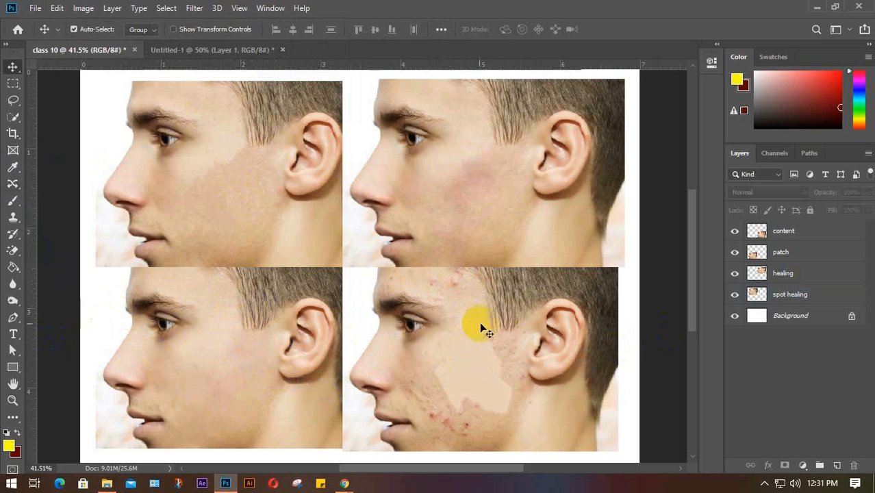
{"action": "left_click", "coordinate": [572, 348]}
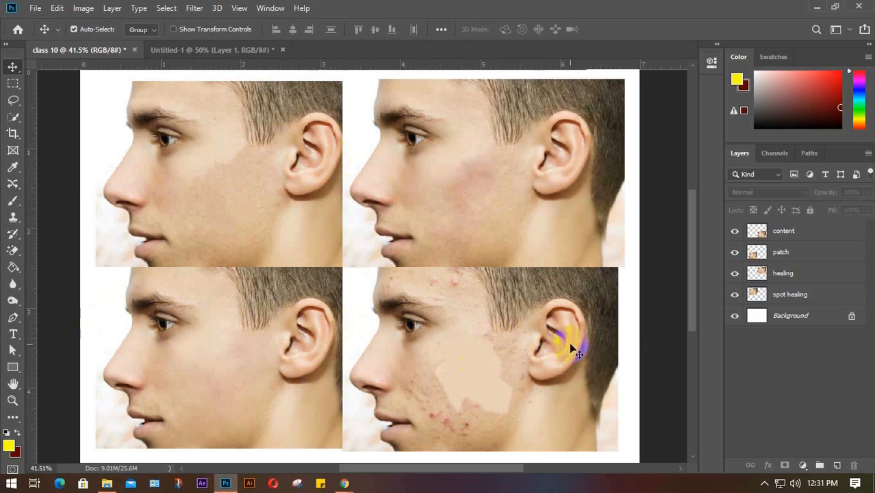
Step: Hide the content, patch, healing and spot healing layers, leaving only the white Background visible
{"action": "left_click", "coordinate": [733, 231]}
{"action": "left_click", "coordinate": [734, 252]}
{"action": "left_click", "coordinate": [735, 273]}
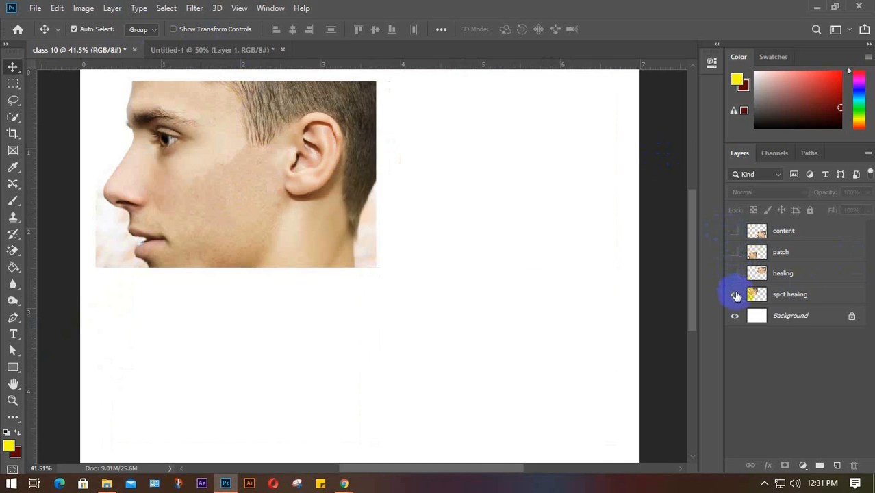
{"action": "left_click", "coordinate": [735, 295]}
Step: Switch to Chrome and run an image search for "red eye face" in a new tab
{"action": "mouse_move", "coordinate": [345, 482]}
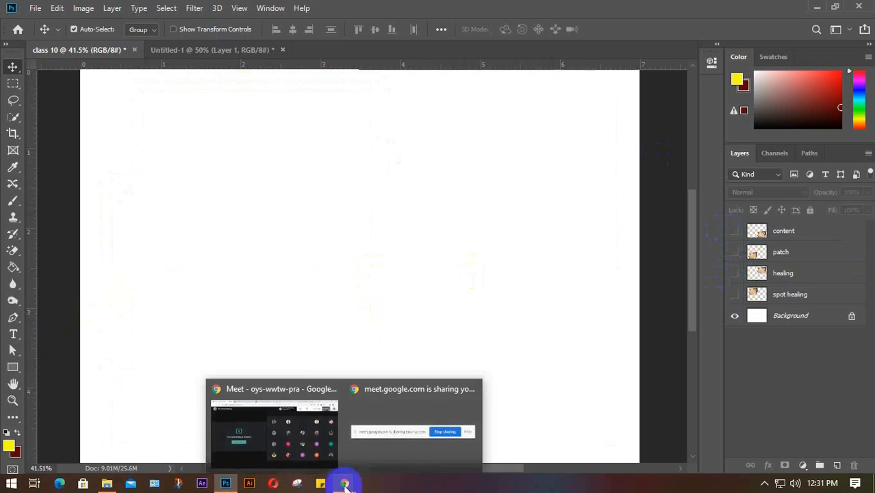
{"action": "left_click", "coordinate": [299, 442]}
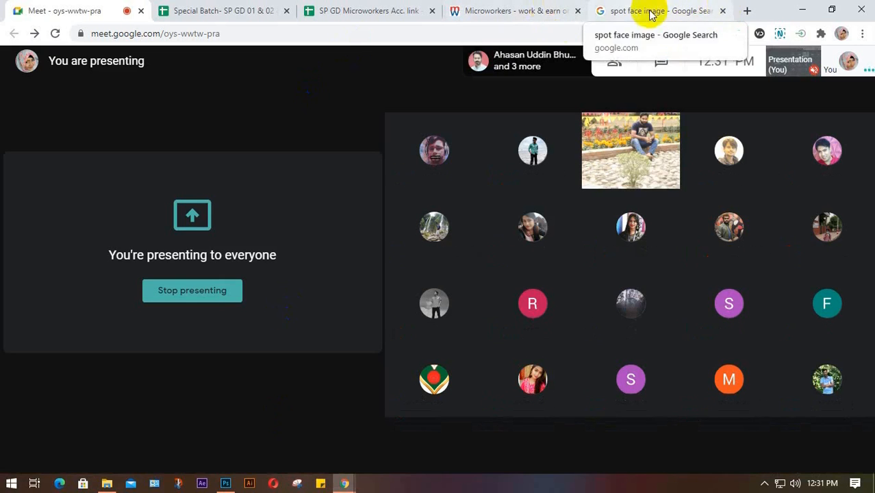
{"action": "left_click", "coordinate": [747, 10]}
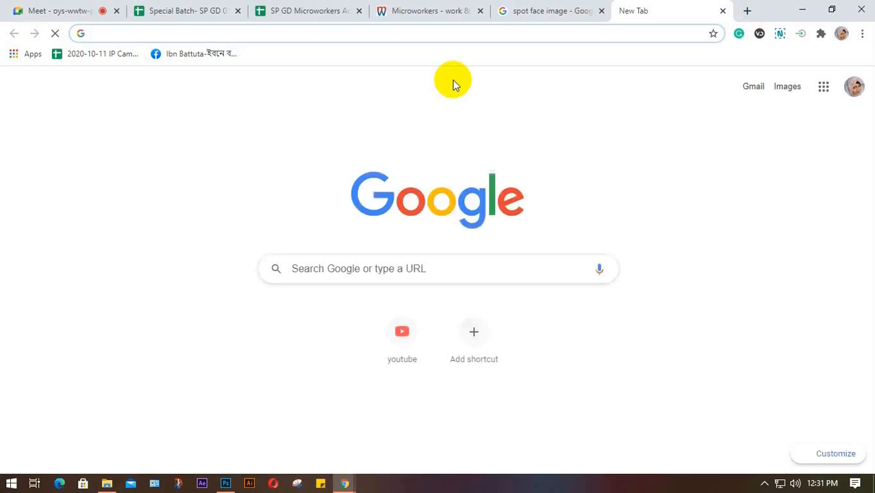
{"action": "type", "text": "red"}
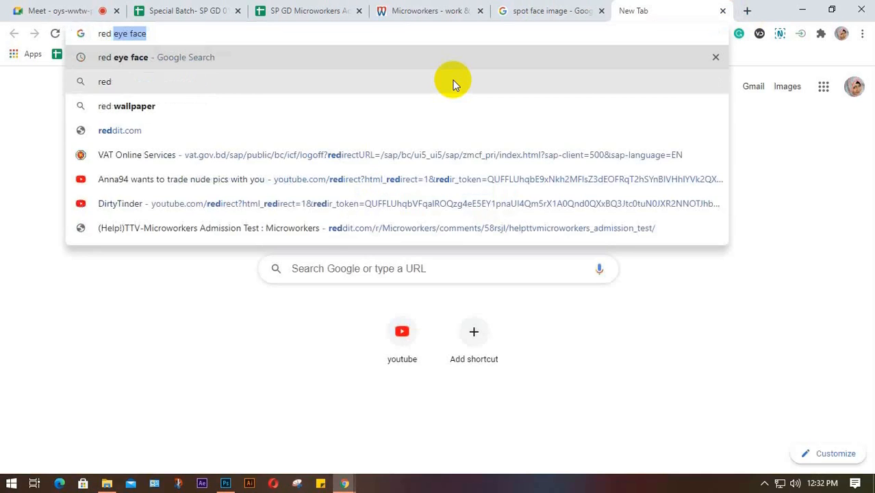
{"action": "type", "text": " eye"}
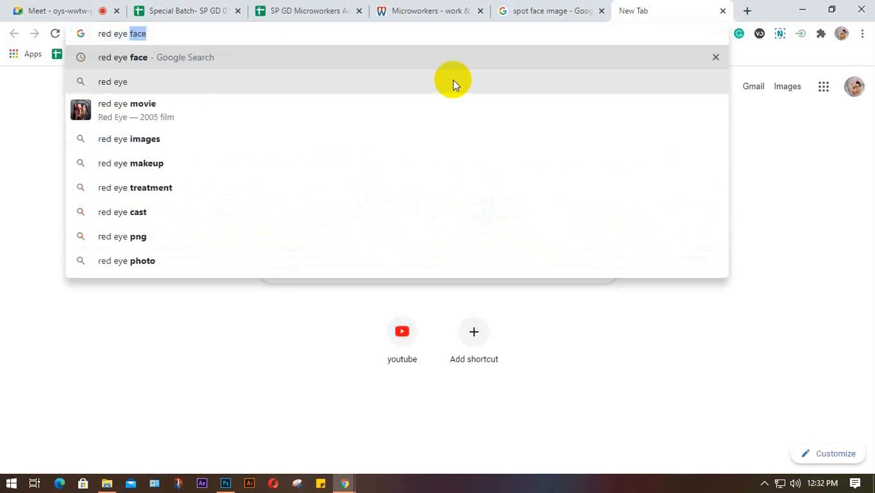
{"action": "key", "text": "Return"}
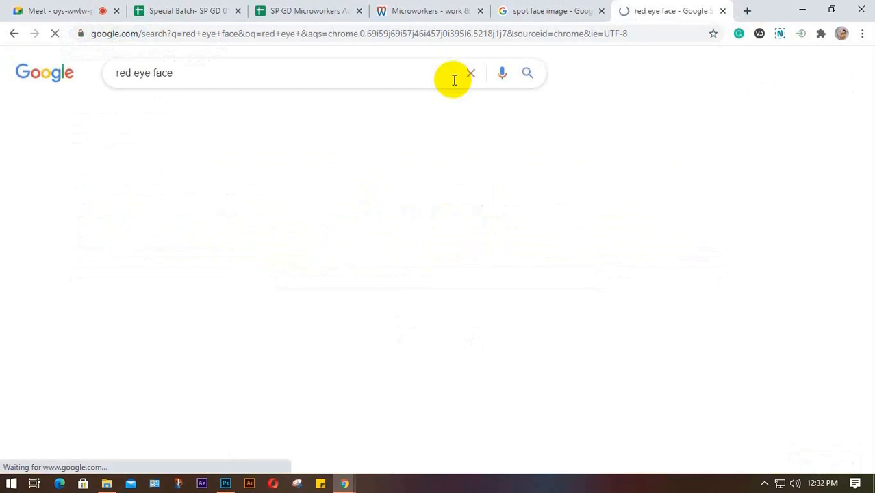
{"action": "left_click", "coordinate": [190, 108]}
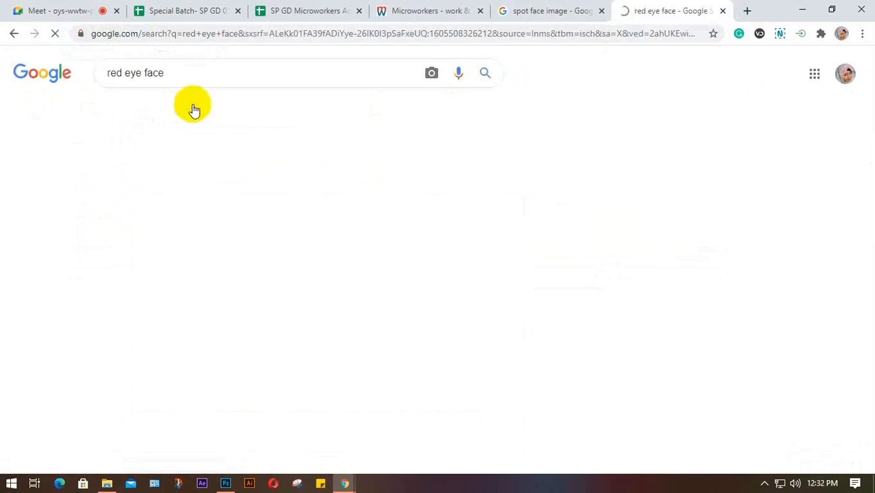
Step: Find the "What Causes Red Eye In Photos?" image in the results and save it to the Desktop as the JPEG maxresdefault
{"action": "scroll", "coordinate": [185, 254], "scroll_direction": "down", "scroll_amount": 2}
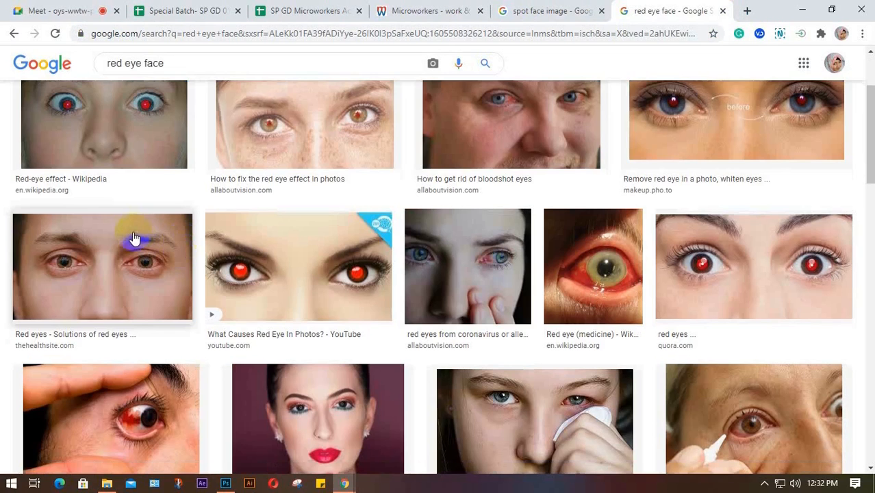
{"action": "scroll", "coordinate": [134, 238], "scroll_direction": "down", "scroll_amount": 2}
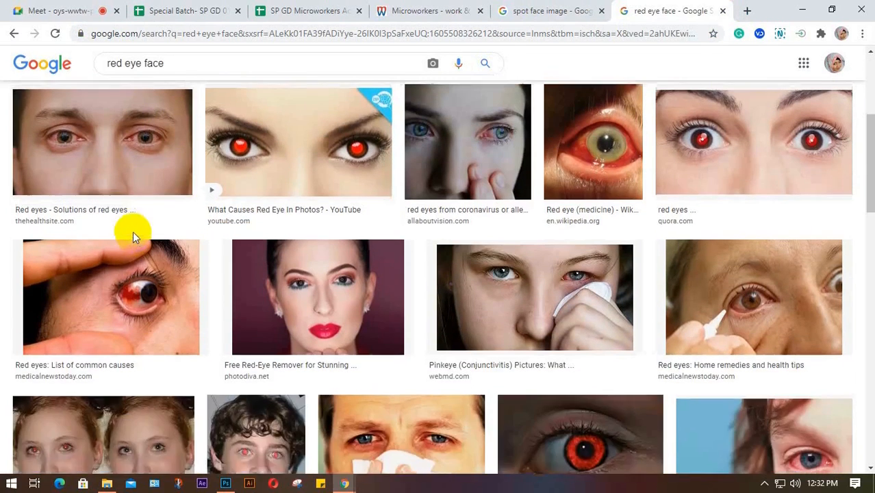
{"action": "scroll", "coordinate": [133, 236], "scroll_direction": "up", "scroll_amount": 2}
{"action": "left_click", "coordinate": [327, 273]}
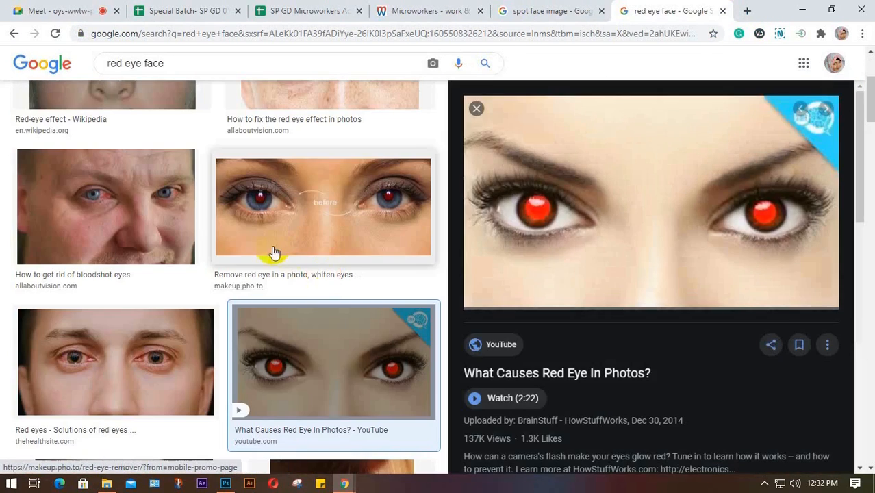
{"action": "right_click", "coordinate": [608, 172]}
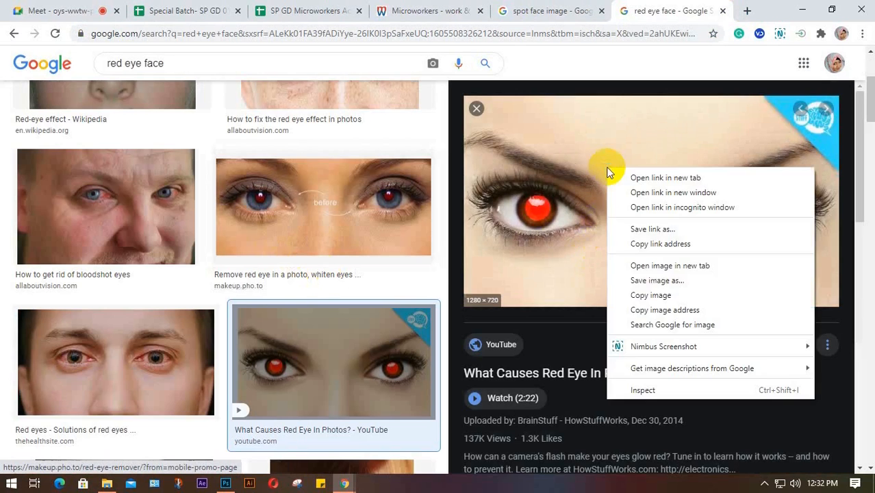
{"action": "left_click", "coordinate": [647, 281]}
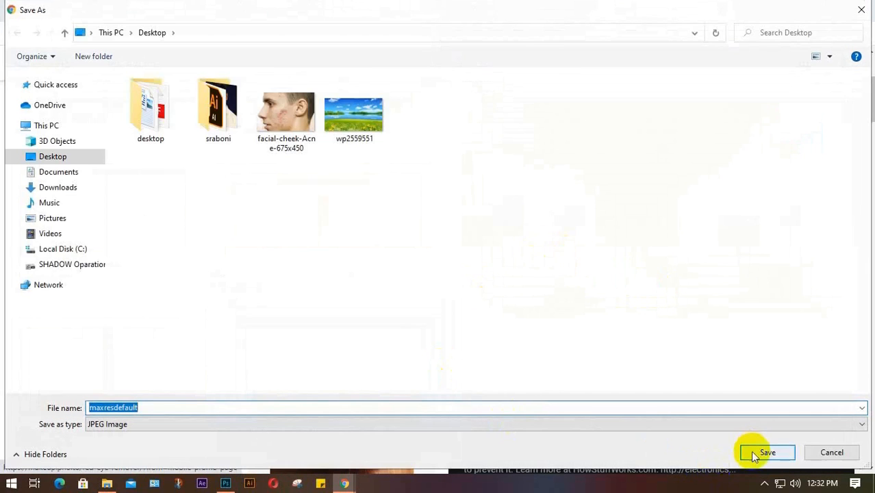
{"action": "left_click", "coordinate": [755, 453]}
Step: Return to Photoshop and place the maxresdefault image from the Desktop folder onto the class 10 canvas
{"action": "left_click", "coordinate": [802, 9]}
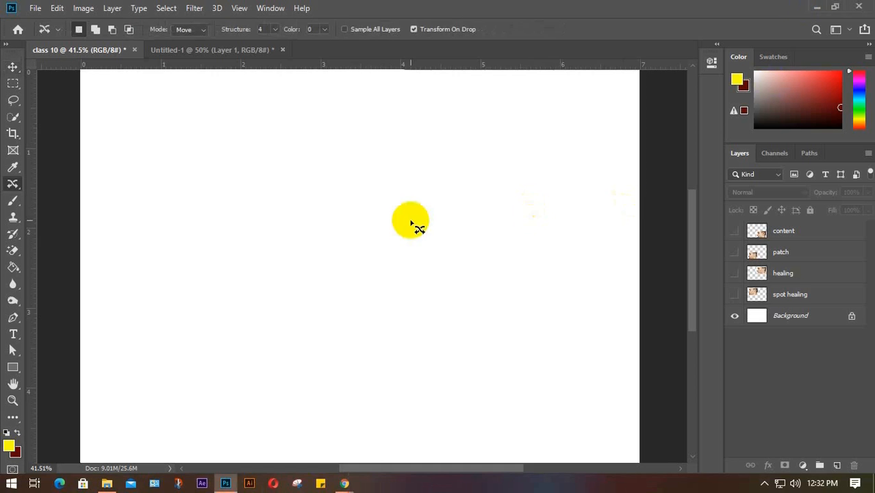
{"action": "scroll", "coordinate": [410, 222], "scroll_direction": "down", "scroll_amount": 1}
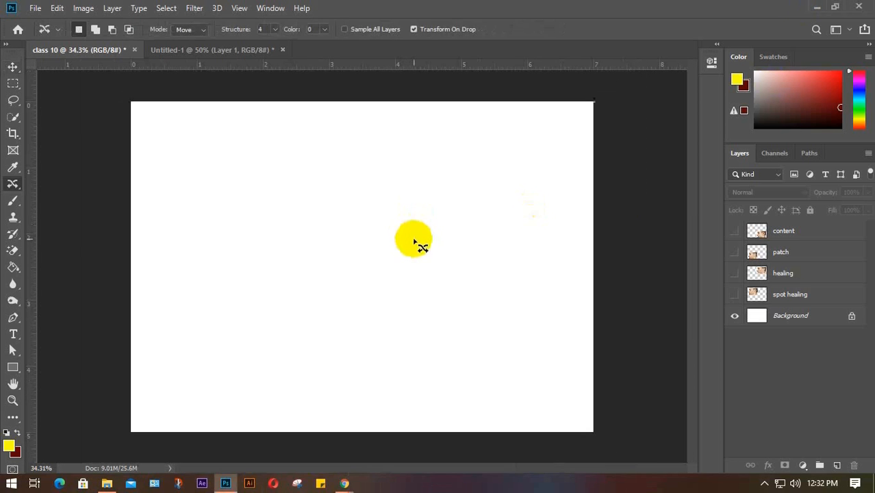
{"action": "mouse_move", "coordinate": [107, 483]}
{"action": "left_click", "coordinate": [113, 428]}
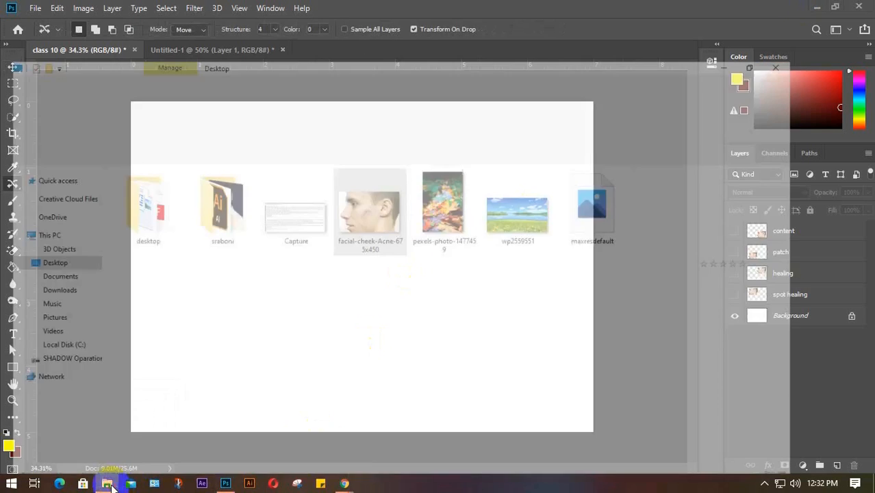
{"action": "left_click_drag", "start_coordinate": [643, 179], "coordinate": [279, 352]}
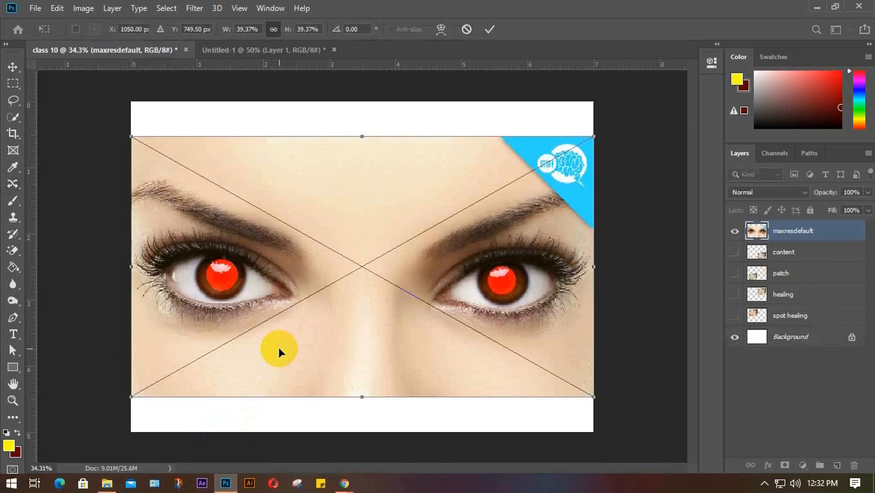
{"action": "key", "text": "Return"}
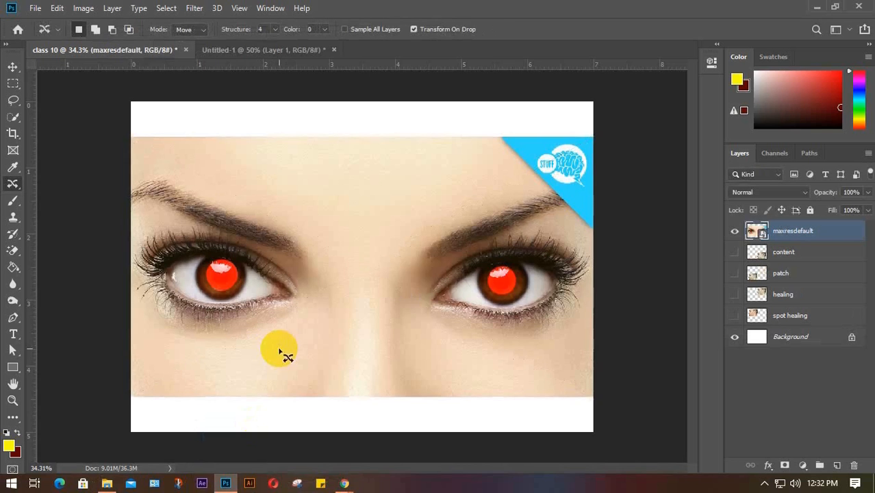
Step: Rasterize the maxresdefault layer, duplicate it, hide the copy and make the original layer active
{"action": "left_click_drag", "start_coordinate": [522, 310], "coordinate": [537, 310]}
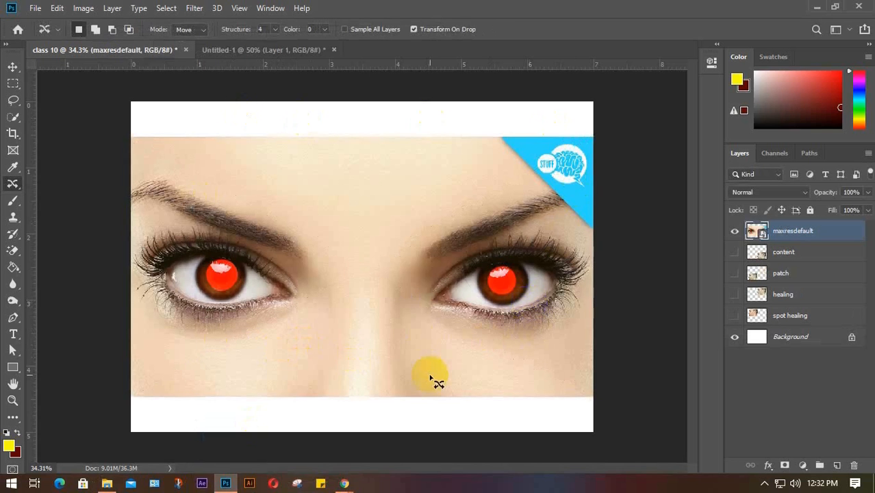
{"action": "right_click", "coordinate": [807, 233]}
{"action": "left_click", "coordinate": [710, 230]}
{"action": "key", "text": "ctrl+j"}
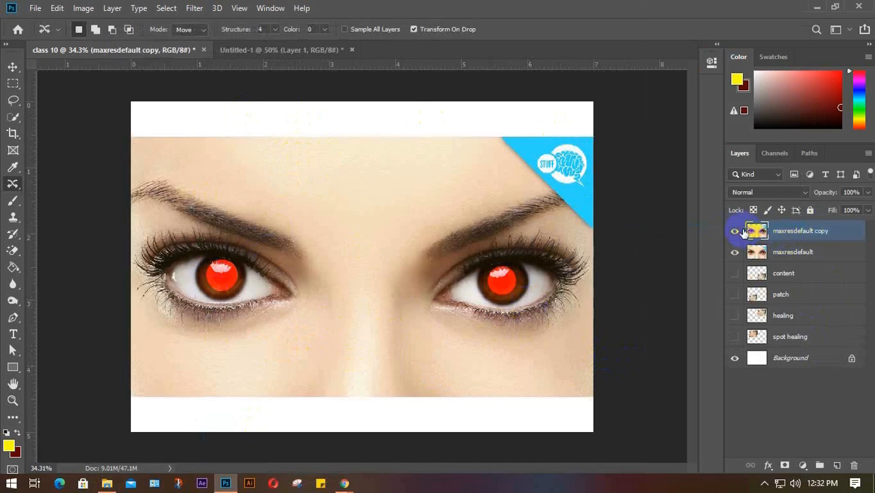
{"action": "left_click", "coordinate": [735, 230]}
{"action": "left_click", "coordinate": [799, 259]}
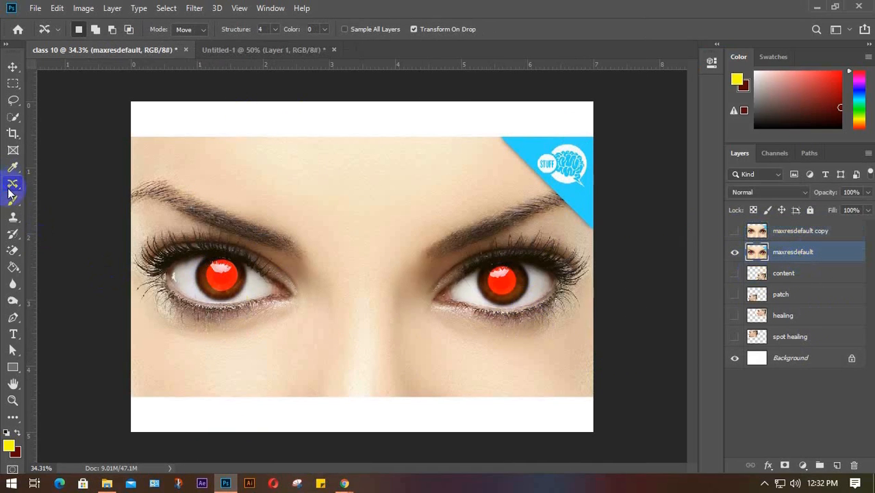
Step: Remove the red with the Red Eye Tool, using 100% Darken Amount on the left-hand eye and 52% on the right-hand eye
{"action": "mouse_move", "coordinate": [10, 192]}
{"action": "left_mouse_down"}
{"action": "mouse_move", "coordinate": [66, 242]}
{"action": "mouse_move", "coordinate": [62, 233]}
{"action": "left_mouse_up"}
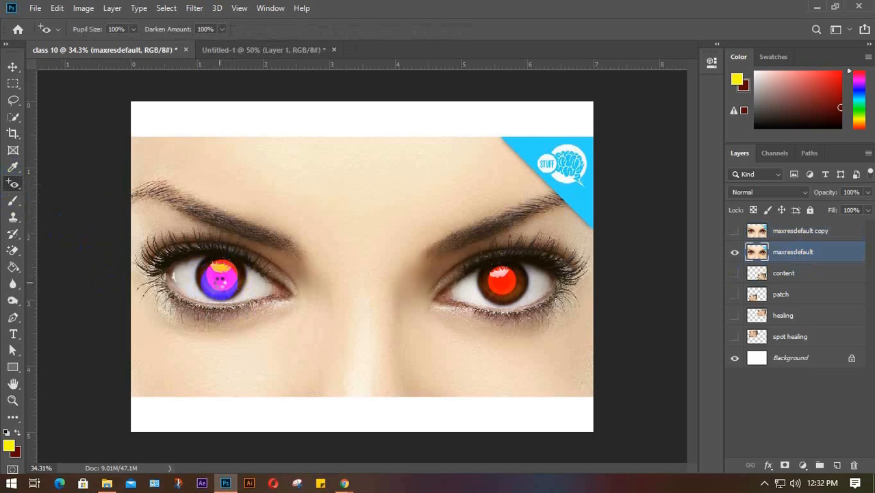
{"action": "left_click", "coordinate": [221, 277]}
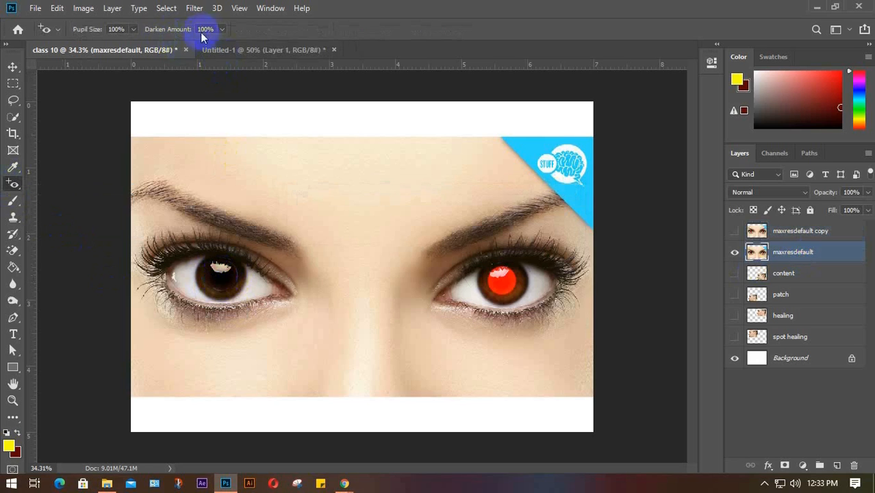
{"action": "left_click_drag", "start_coordinate": [165, 33], "coordinate": [132, 41]}
{"action": "left_click_drag", "start_coordinate": [145, 42], "coordinate": [138, 44]}
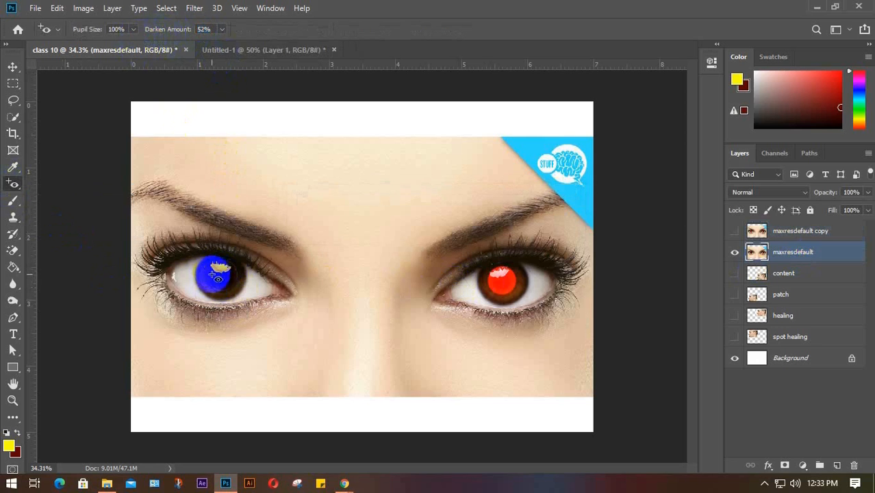
{"action": "left_click", "coordinate": [501, 280]}
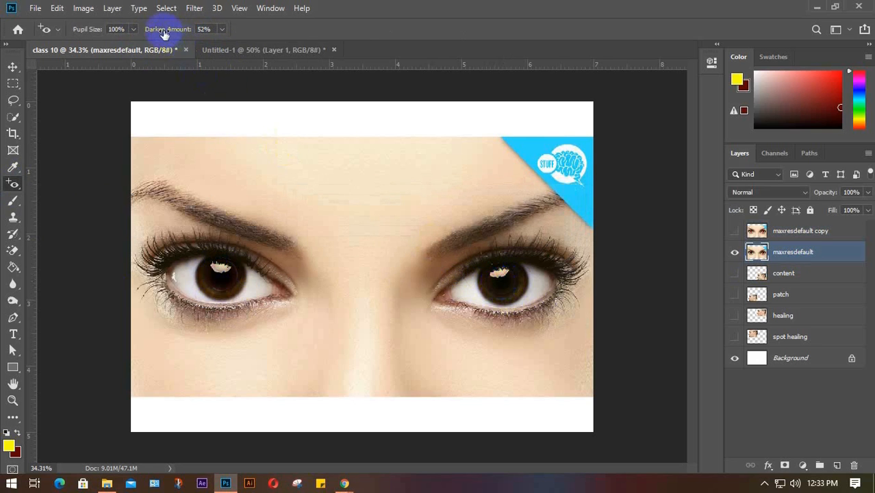
Step: Set Darken Amount to 100% with Pupil Size at 100%, and reapply the Red Eye Tool to both pupils
{"action": "left_click_drag", "start_coordinate": [148, 29], "coordinate": [289, 31]}
{"action": "left_click_drag", "start_coordinate": [74, 29], "coordinate": [141, 31]}
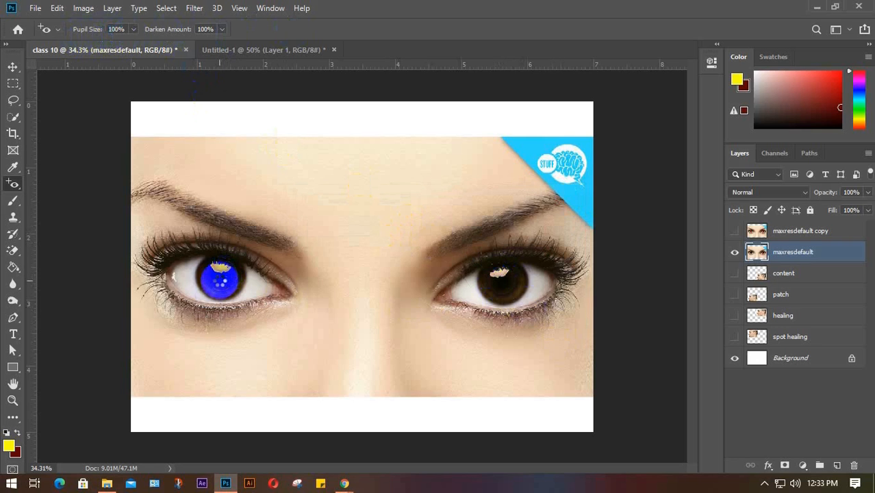
{"action": "left_click", "coordinate": [219, 280]}
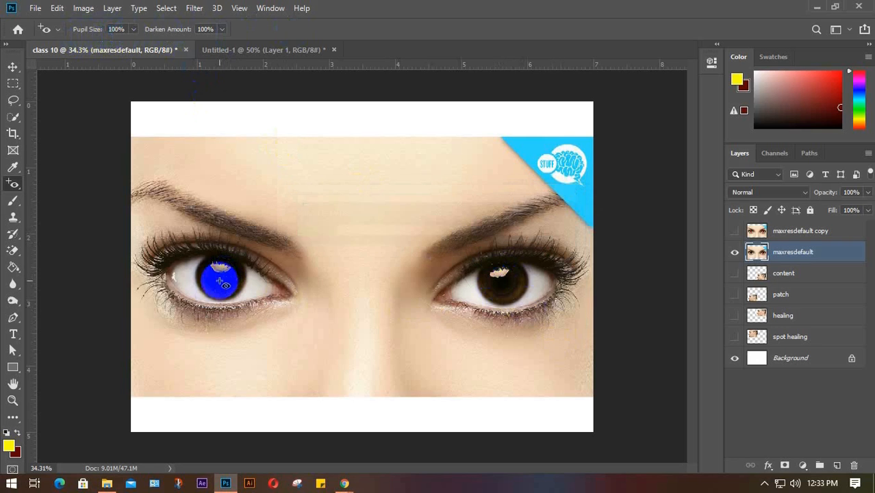
{"action": "left_click", "coordinate": [497, 285]}
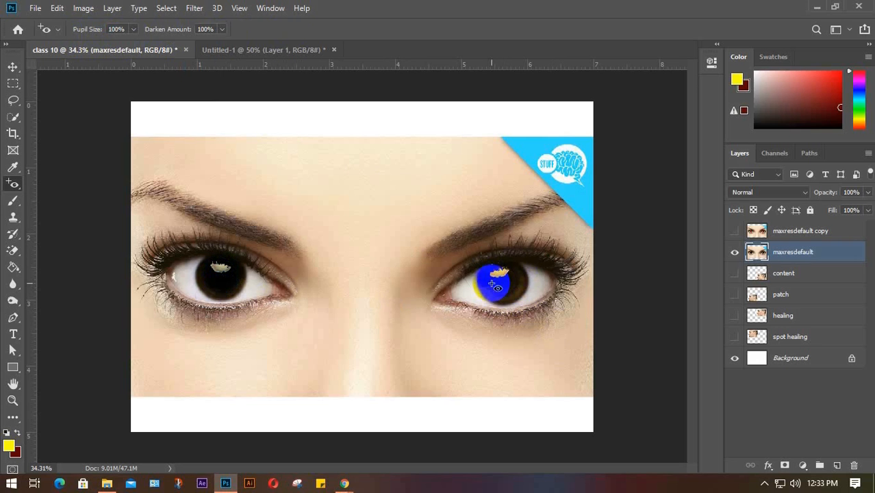
Step: Try the Red Eye Tool at several points on the right-hand eye's pupil and undo the applications
{"action": "scroll", "coordinate": [506, 291], "scroll_direction": "up", "scroll_amount": 3}
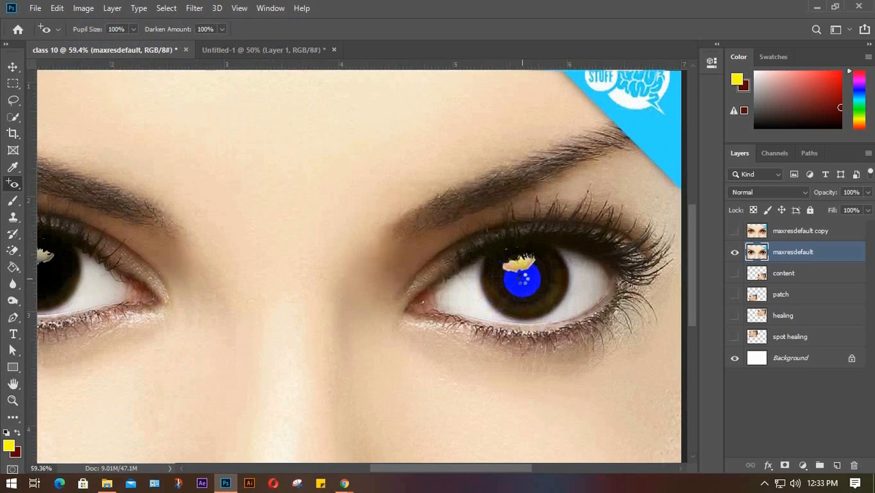
{"action": "left_click", "coordinate": [522, 279]}
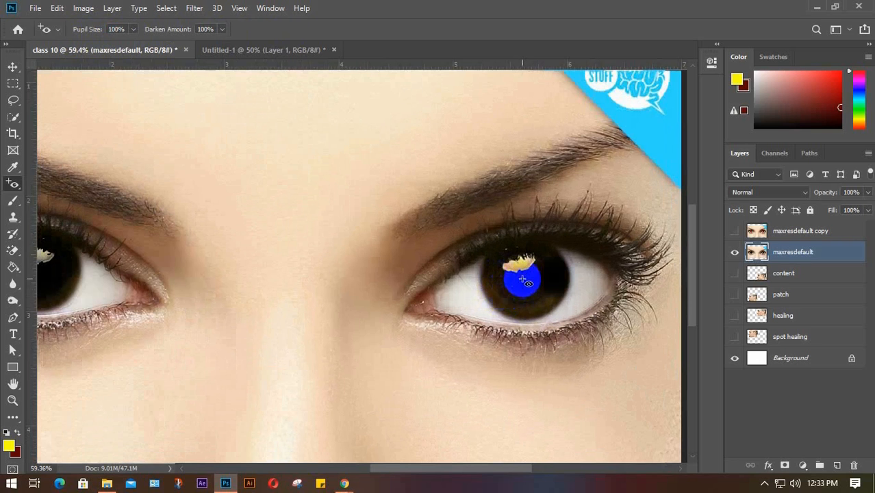
{"action": "key", "text": "ctrl+z"}
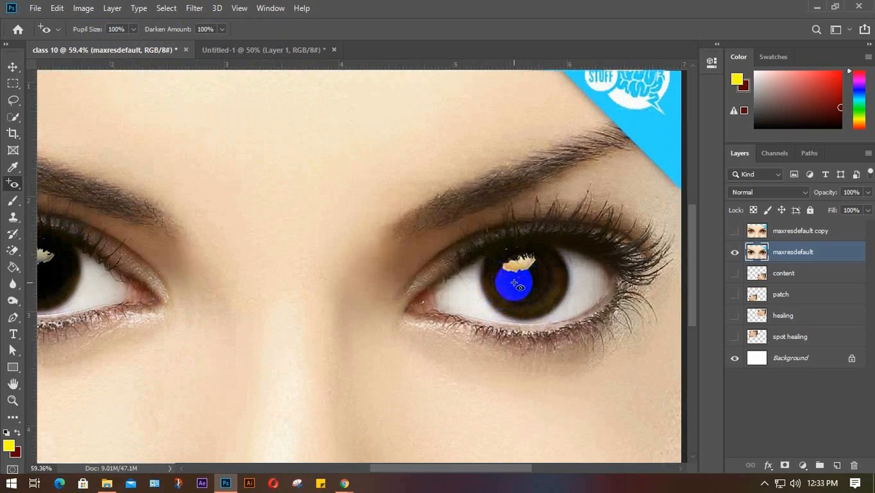
{"action": "left_click", "coordinate": [514, 284]}
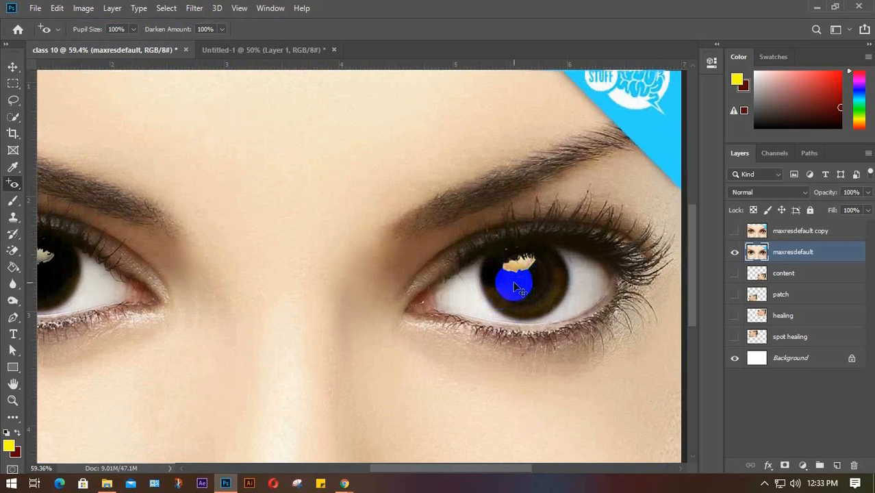
{"action": "scroll", "coordinate": [515, 287], "scroll_direction": "up", "scroll_amount": 3}
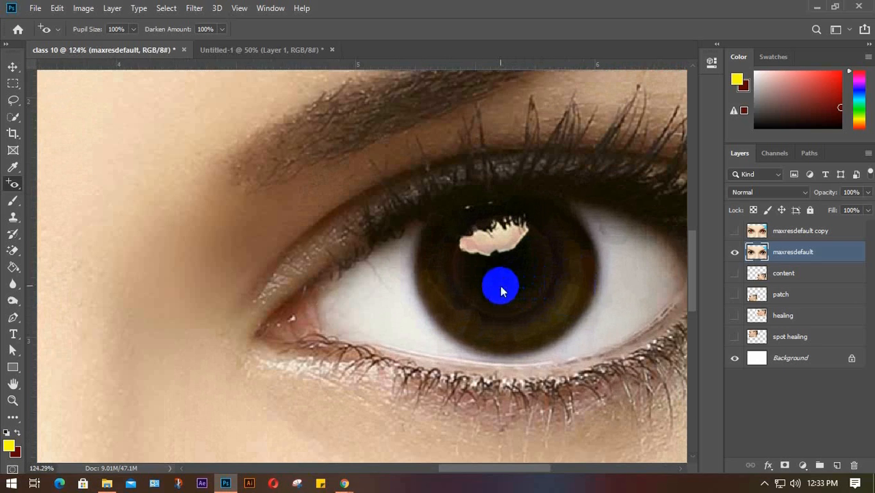
{"action": "left_click", "coordinate": [500, 291]}
{"action": "key", "text": "ctrl+z"}
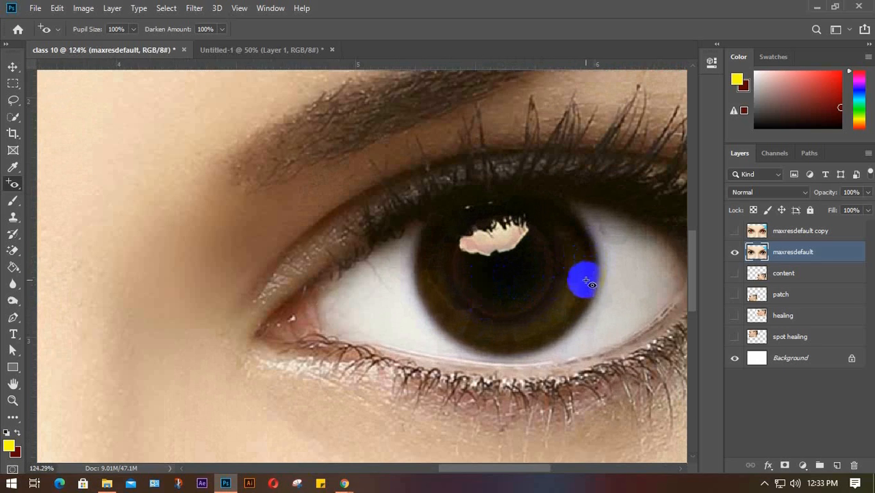
{"action": "key", "text": "ctrl+z"}
Step: Try the Red Eye Tool at 100% Pupil Size on the lower part of the right-hand pupil and undo it
{"action": "left_click", "coordinate": [485, 298]}
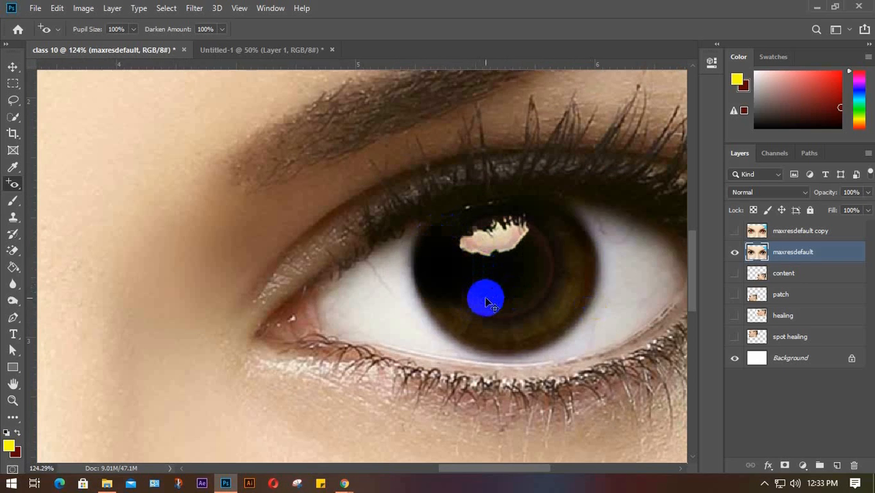
{"action": "left_click", "coordinate": [501, 306]}
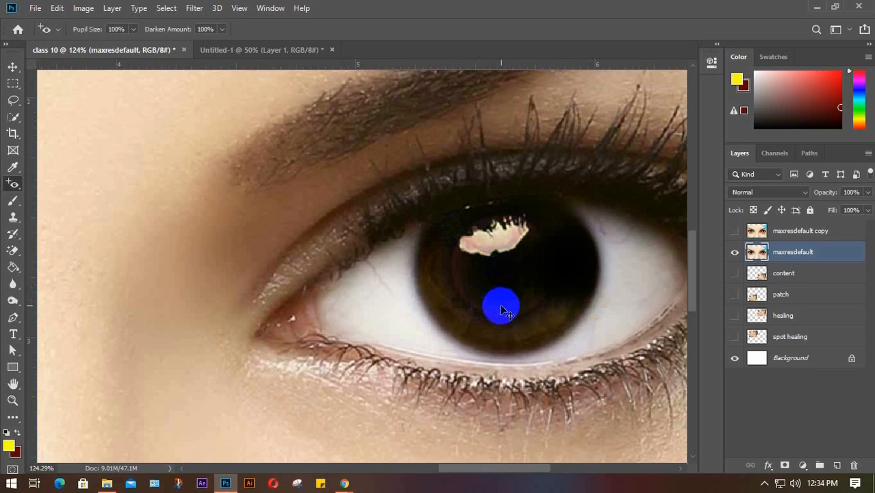
{"action": "key", "text": "ctrl+z"}
Step: Set Pupil Size to 54% and try the Red Eye Tool around the lower part of the right-hand pupil
{"action": "left_click_drag", "start_coordinate": [97, 32], "coordinate": [65, 31]}
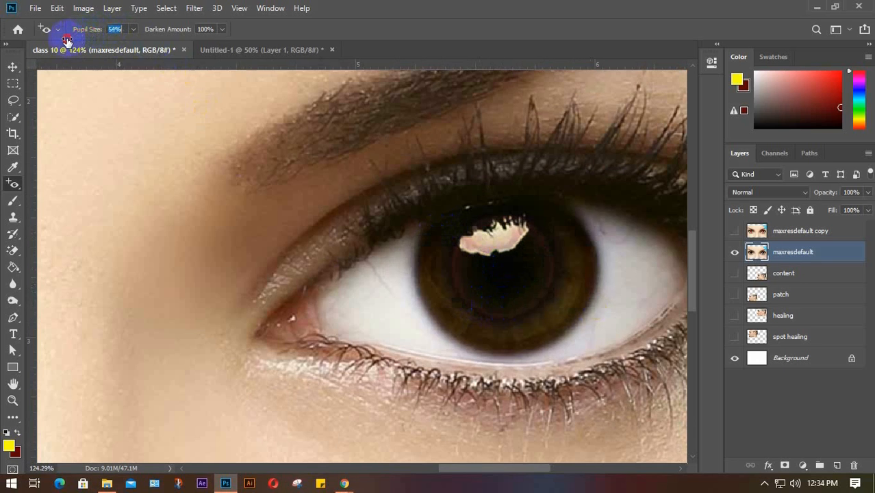
{"action": "left_click", "coordinate": [504, 300]}
{"action": "left_click_drag", "start_coordinate": [504, 299], "coordinate": [502, 287]}
{"action": "left_click", "coordinate": [503, 286]}
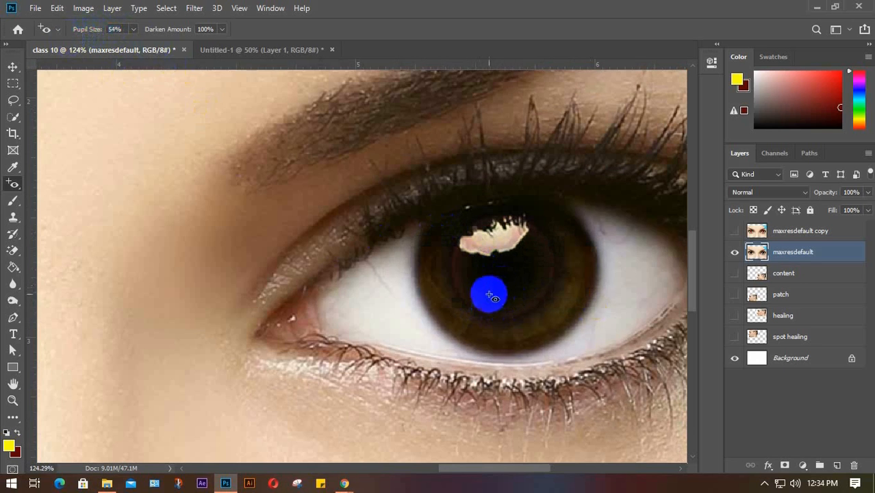
{"action": "left_click", "coordinate": [484, 302]}
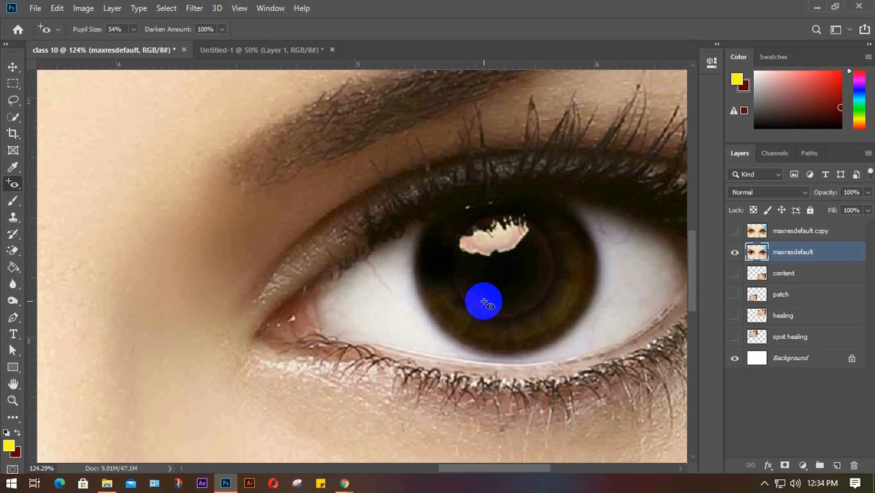
Step: Set Darken Amount to 37% and apply the Red Eye Tool to the right-hand eye's pupil
{"action": "left_click_drag", "start_coordinate": [179, 30], "coordinate": [139, 43]}
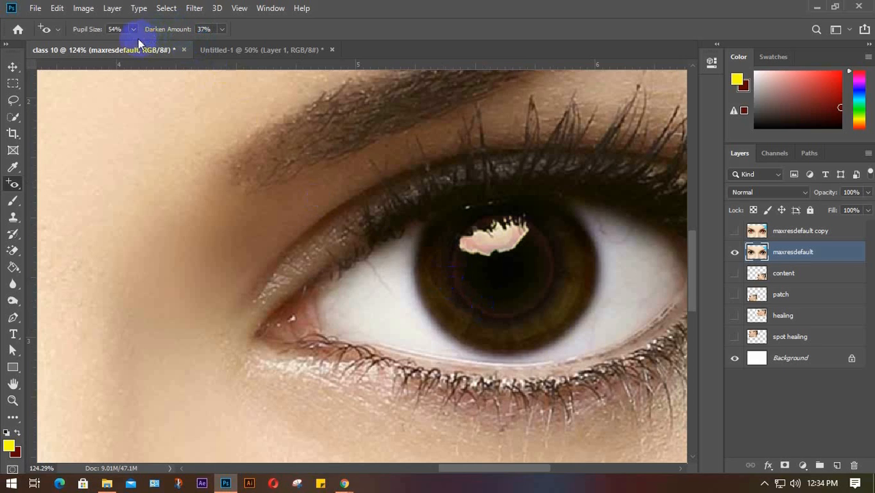
{"action": "left_click", "coordinate": [485, 302]}
{"action": "scroll", "coordinate": [485, 302], "scroll_direction": "down", "scroll_amount": 6}
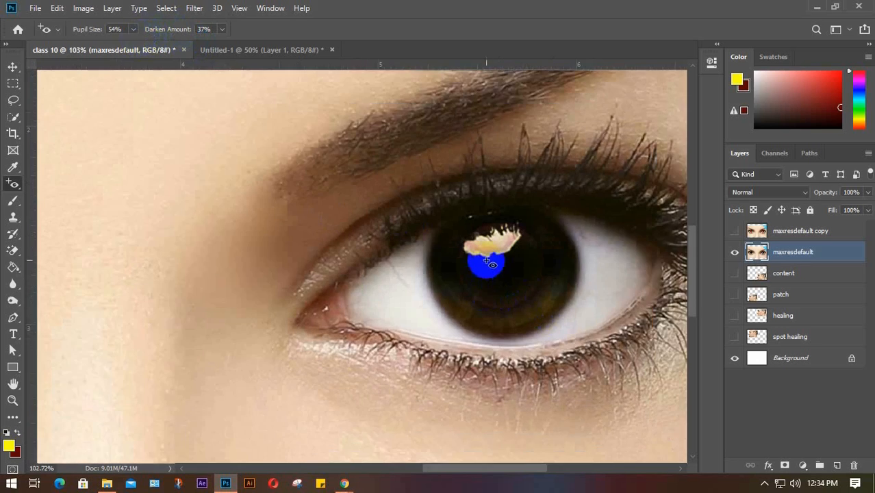
{"action": "scroll", "coordinate": [486, 261], "scroll_direction": "down", "scroll_amount": 1}
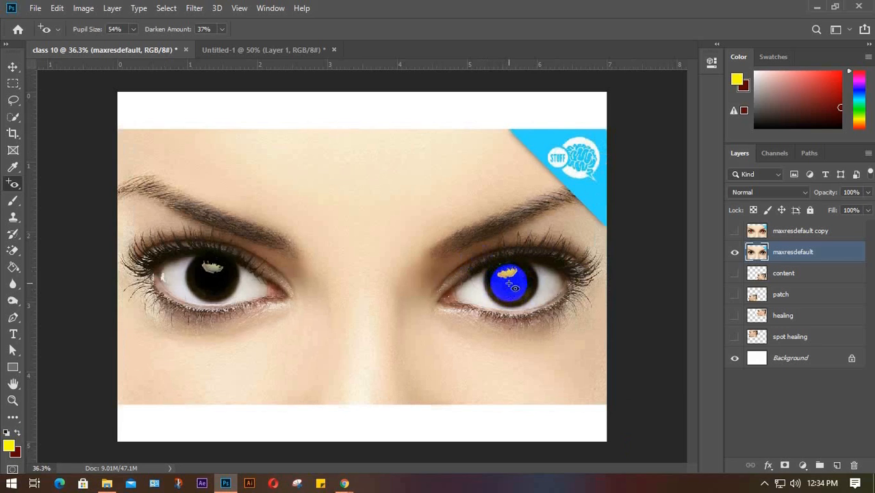
Step: Show the maxresdefault copy layer and scale the maxresdefault layer down to about 60%, keeping its lower-right corner fixed
{"action": "key", "text": "v"}
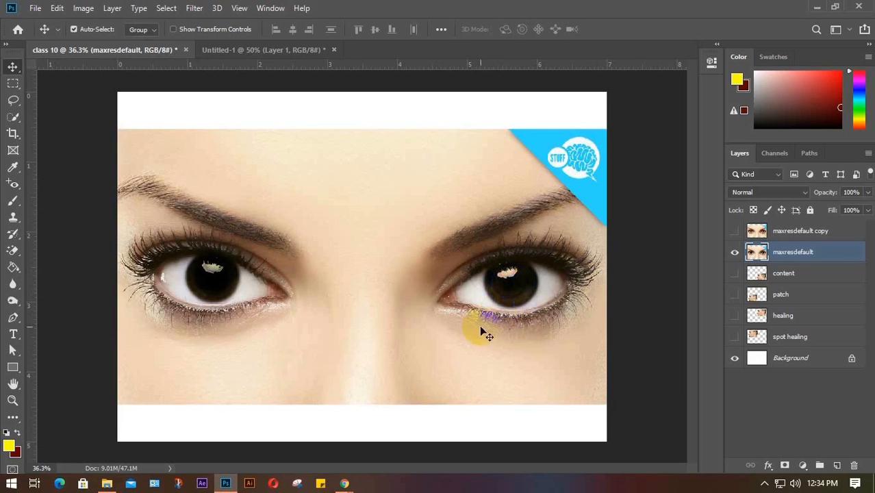
{"action": "scroll", "coordinate": [502, 294], "scroll_direction": "down", "scroll_amount": 1}
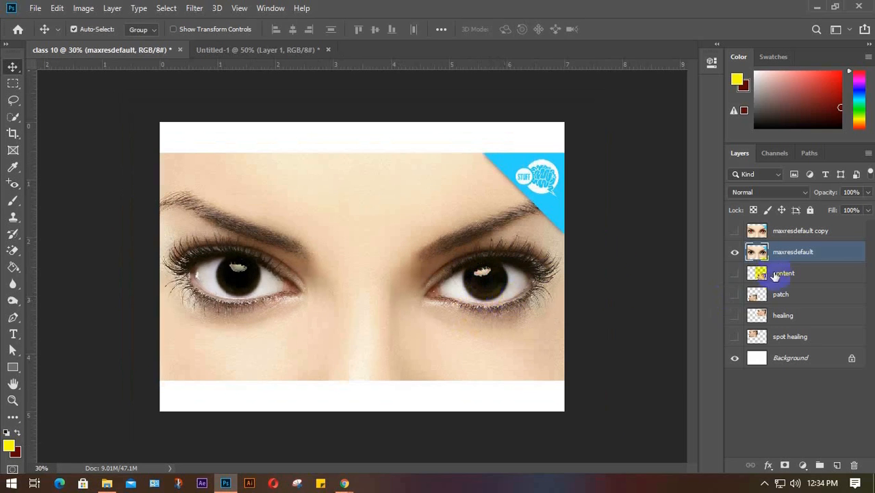
{"action": "left_click", "coordinate": [735, 231]}
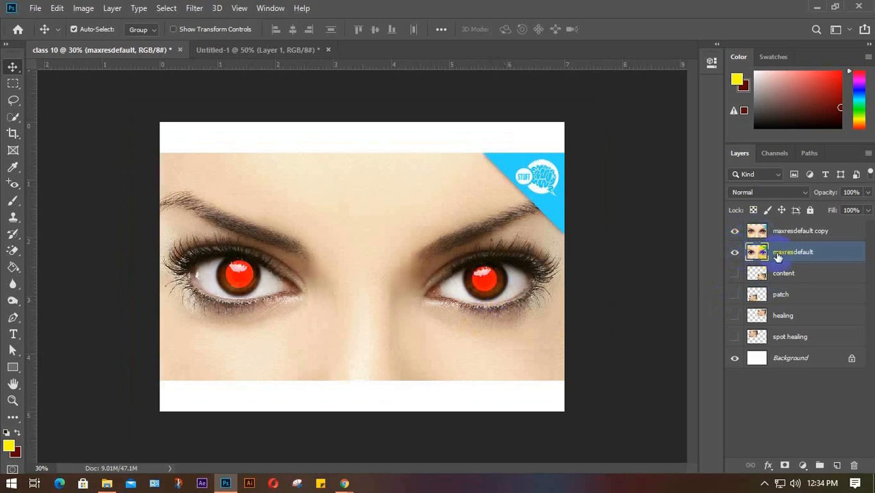
{"action": "key", "text": "ctrl+t"}
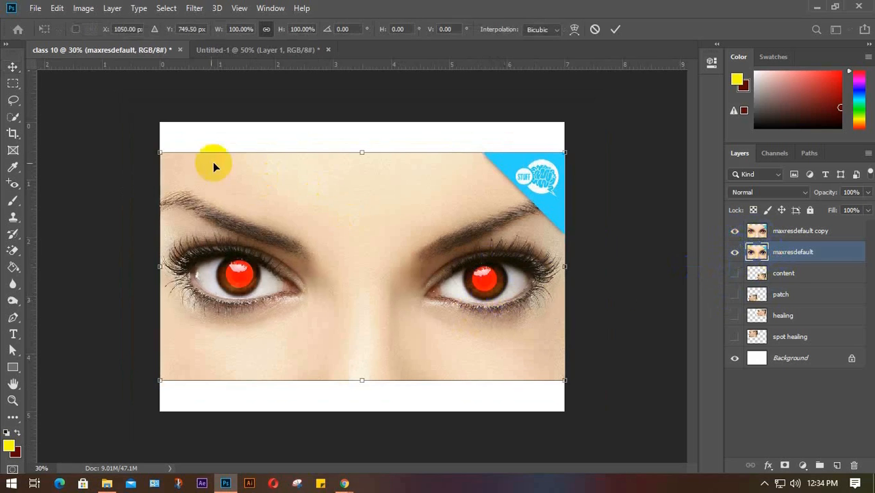
{"action": "left_click_drag", "start_coordinate": [157, 152], "coordinate": [306, 272]}
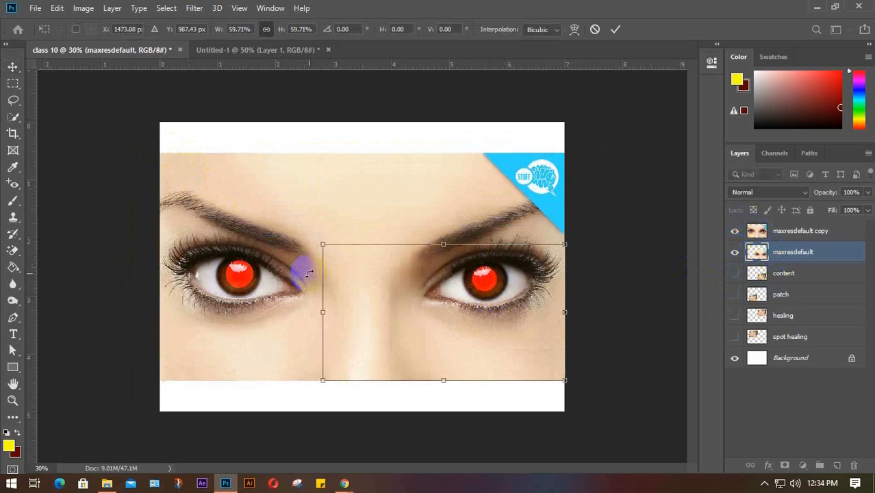
Step: Scale the maxresdefault copy layer to about 65% and centre it horizontally against the canvas's upper edge
{"action": "left_click", "coordinate": [811, 231]}
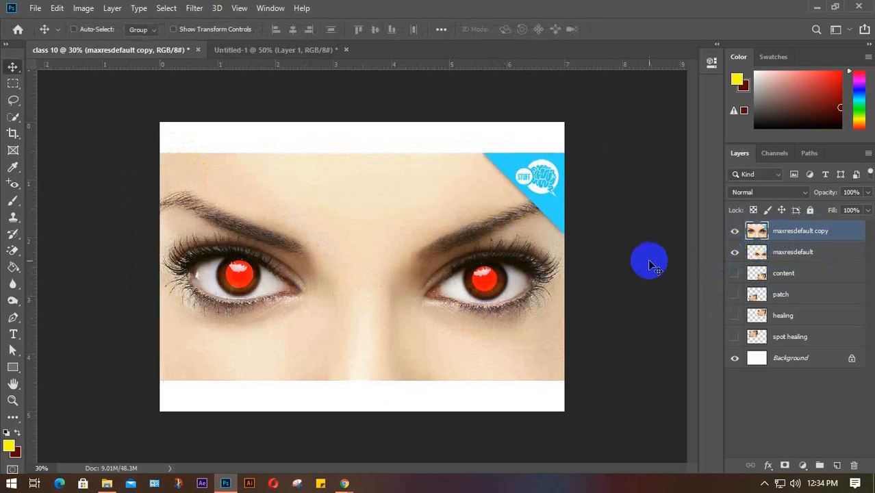
{"action": "key", "text": "ctrl+t"}
{"action": "left_click_drag", "start_coordinate": [561, 380], "coordinate": [441, 272]}
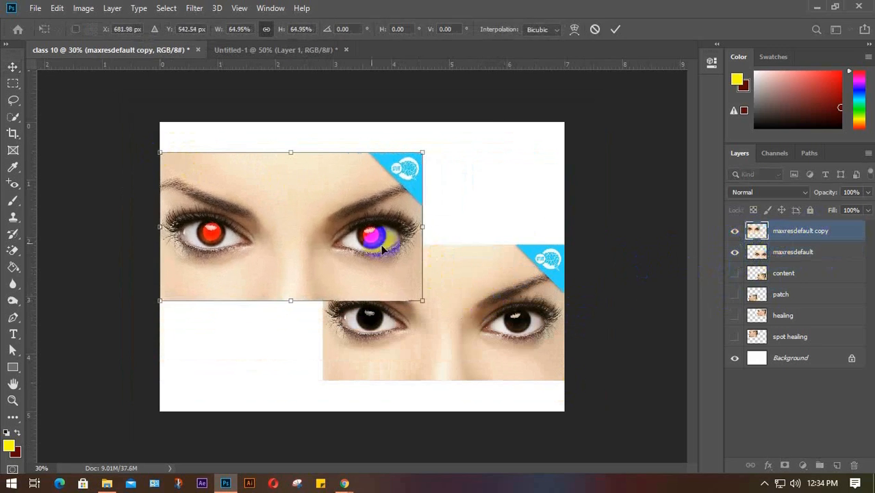
{"action": "left_click_drag", "start_coordinate": [290, 232], "coordinate": [362, 199]}
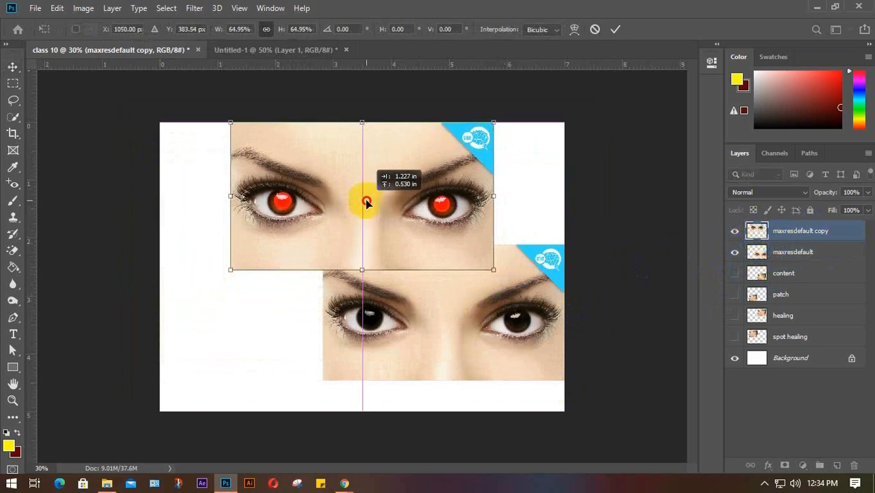
Step: Place the corrected maxresdefault photo directly below the red-eye copy and enlarge it by about 109% to match the copy's width
{"action": "left_click", "coordinate": [475, 333]}
{"action": "left_click_drag", "start_coordinate": [478, 338], "coordinate": [389, 355]}
{"action": "key", "text": "ctrl+t"}
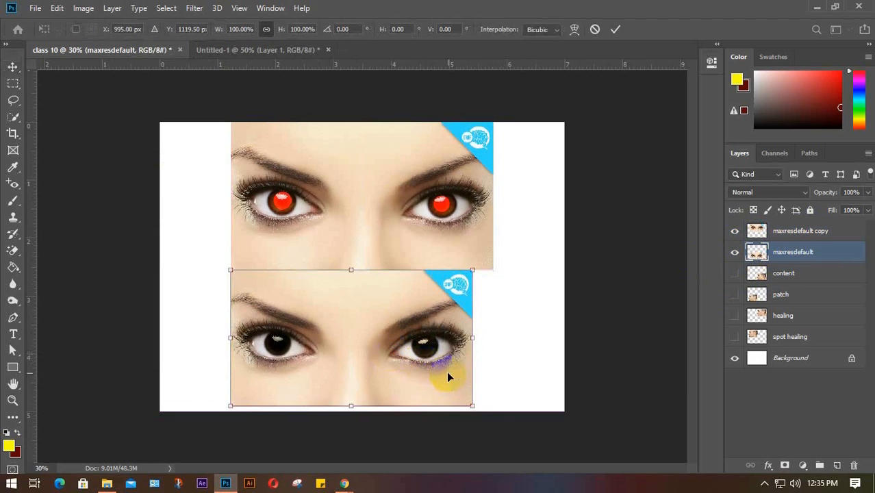
{"action": "left_click_drag", "start_coordinate": [473, 407], "coordinate": [494, 417]}
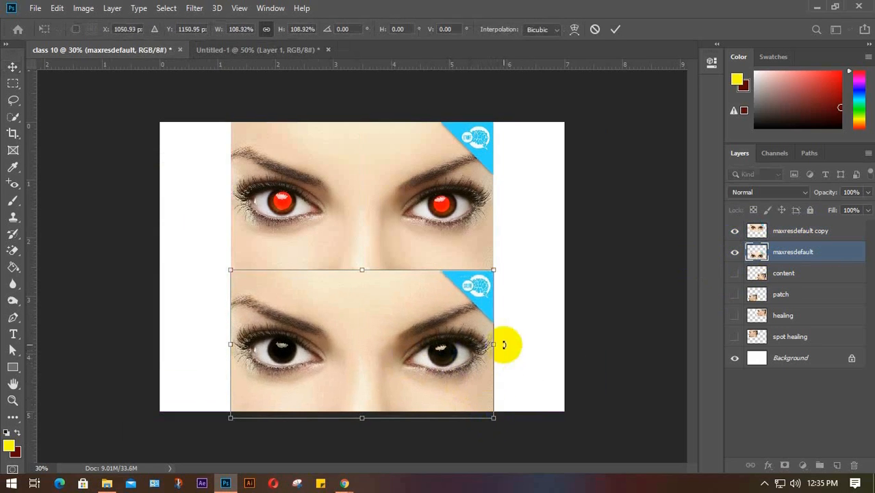
{"action": "key", "text": "Return"}
Step: Shift the corrected photo slightly upward so its lower edge meets the canvas edge, and deselect the layer
{"action": "left_click", "coordinate": [436, 365]}
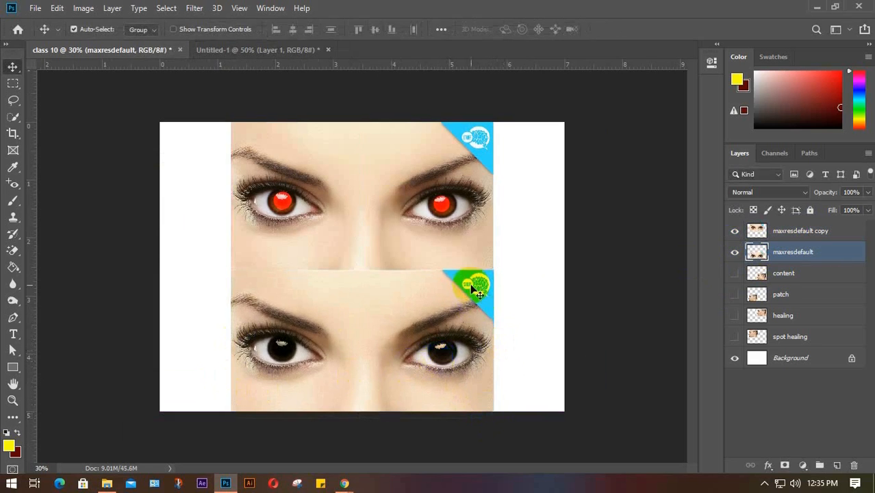
{"action": "left_click", "coordinate": [522, 267]}
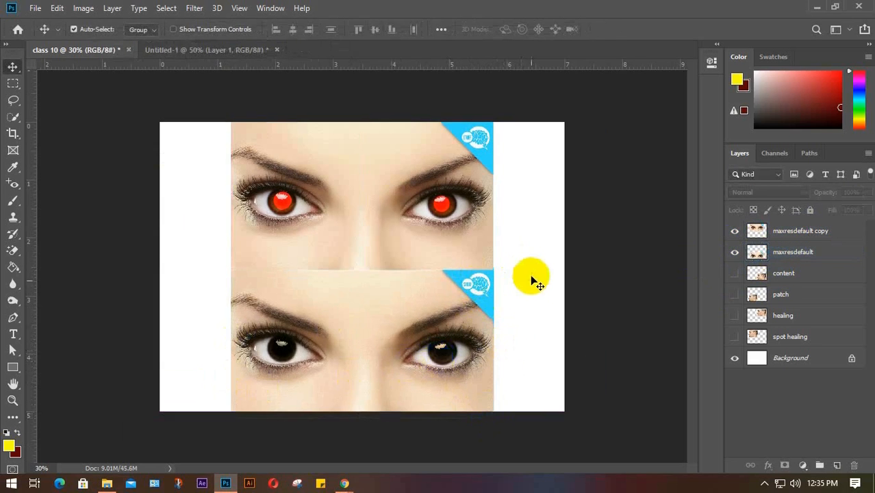
{"action": "scroll", "coordinate": [476, 291], "scroll_direction": "up", "scroll_amount": 3}
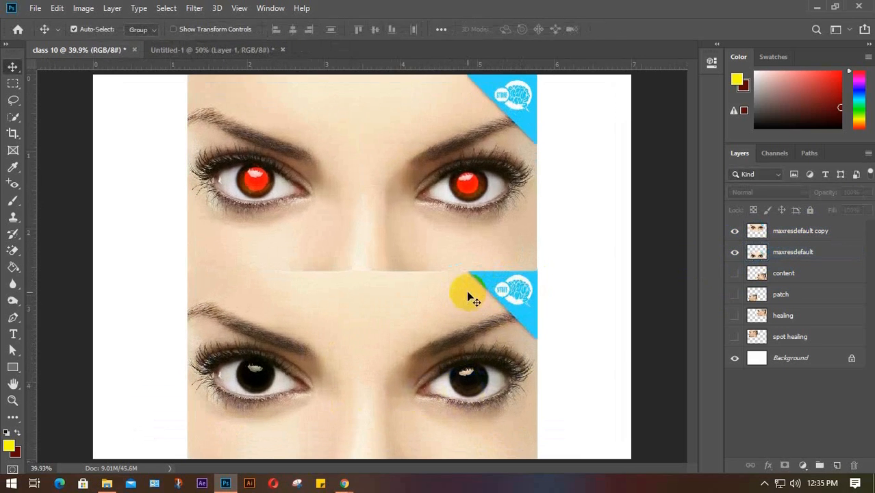
{"action": "mouse_move", "coordinate": [410, 371]}
{"action": "left_mouse_down"}
{"action": "mouse_move", "coordinate": [404, 352]}
{"action": "mouse_move", "coordinate": [405, 371]}
{"action": "mouse_move", "coordinate": [410, 362]}
{"action": "left_mouse_up"}
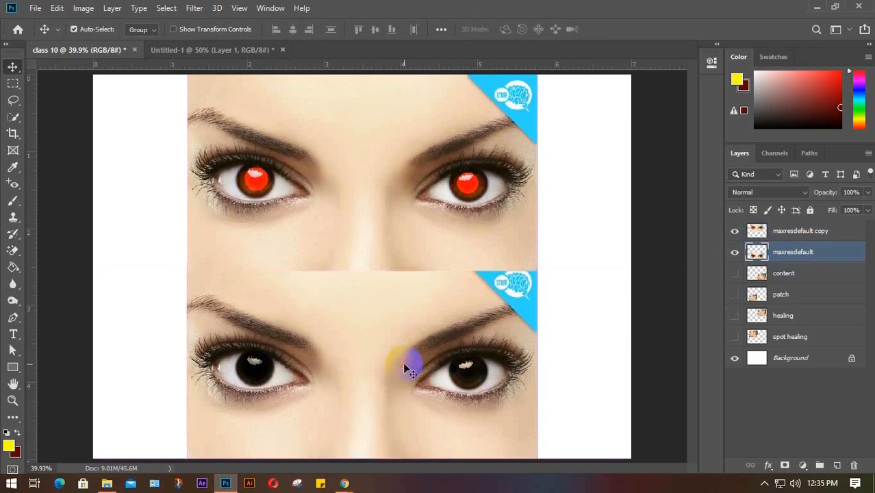
{"action": "left_click", "coordinate": [589, 344]}
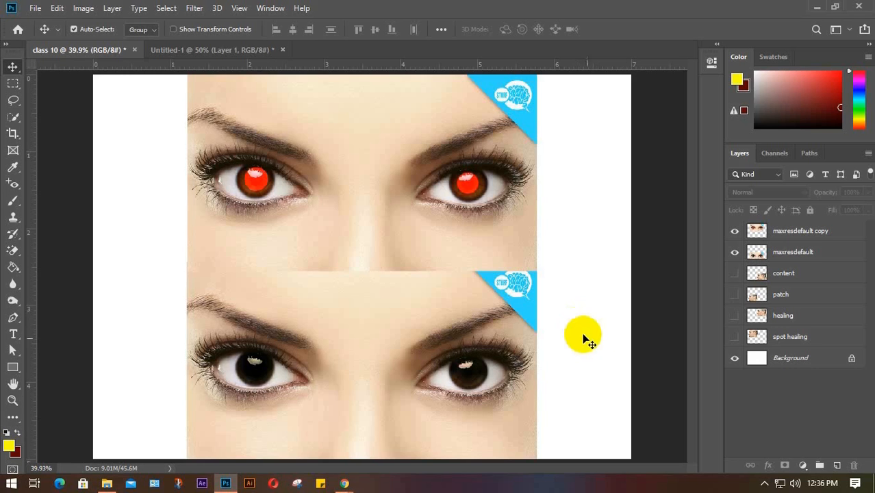
{"action": "scroll", "coordinate": [588, 312], "scroll_direction": "down", "scroll_amount": 2}
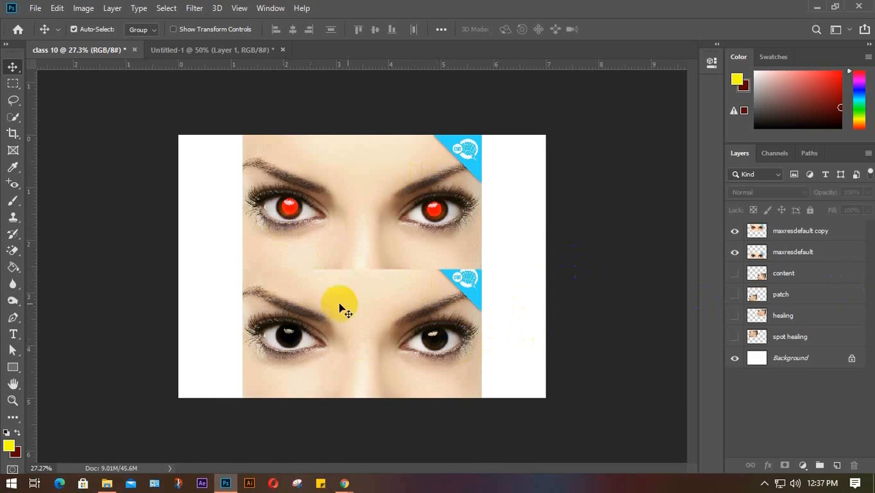
Step: Place pexels-photo-1477459 from the Desktop folder into the class 10 document and rasterize its layer
{"action": "mouse_move", "coordinate": [346, 484]}
{"action": "left_click", "coordinate": [108, 483]}
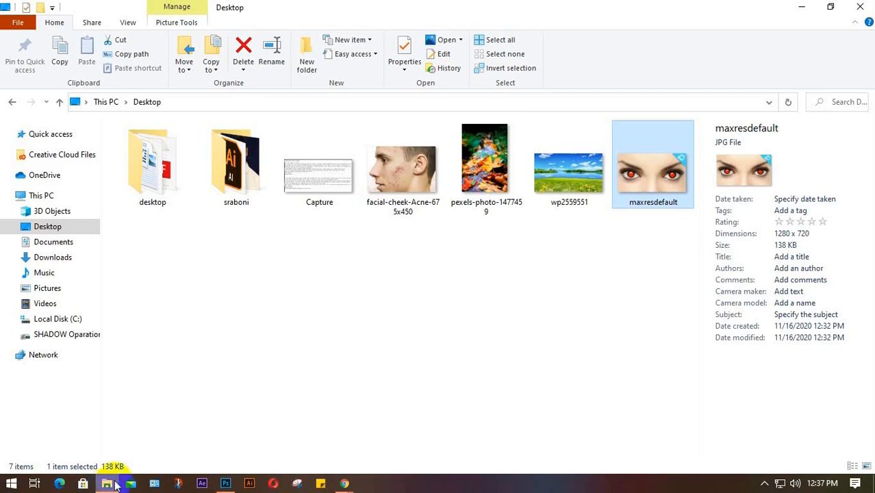
{"action": "left_click_drag", "start_coordinate": [499, 171], "coordinate": [330, 364]}
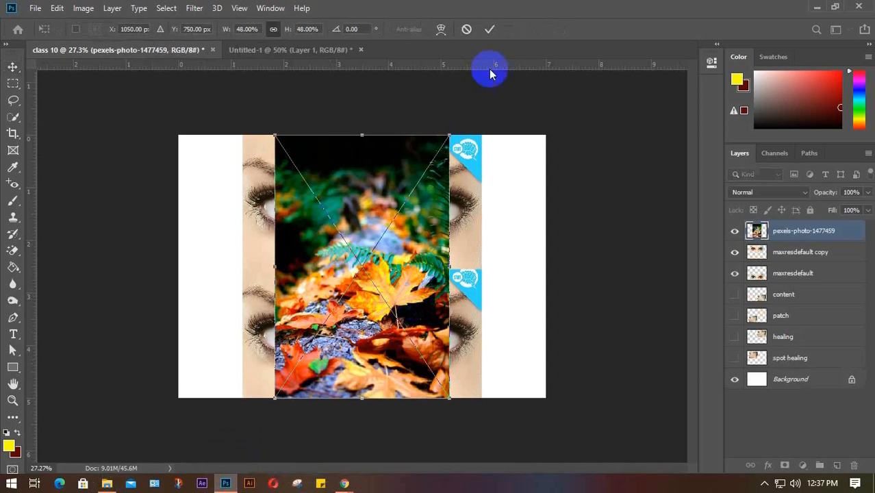
{"action": "left_click", "coordinate": [489, 29]}
{"action": "right_click", "coordinate": [830, 233]}
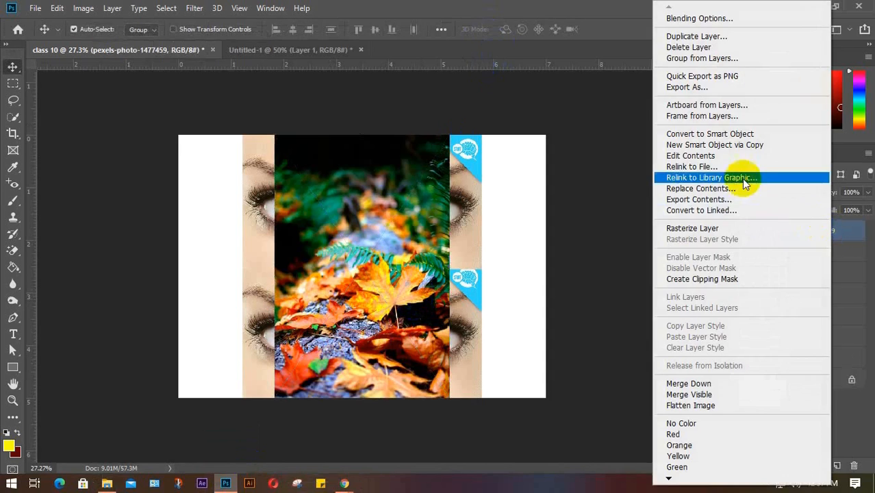
{"action": "left_click", "coordinate": [712, 228]}
{"action": "scroll", "coordinate": [369, 329], "scroll_direction": "up", "scroll_amount": 2}
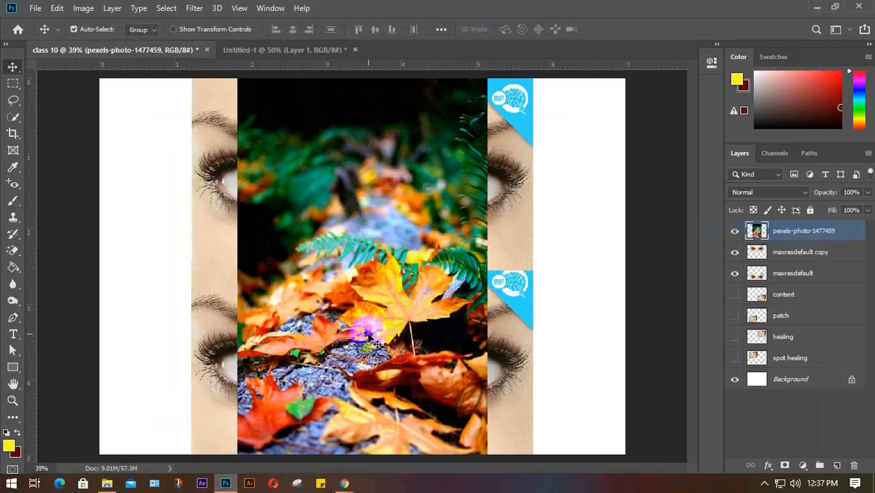
Step: Apply the Red Eye Tool with 54% Pupil Size and 37% Darken Amount to the red leaf in the photo's lower-left corner
{"action": "left_click", "coordinate": [11, 186]}
{"action": "left_click", "coordinate": [60, 232]}
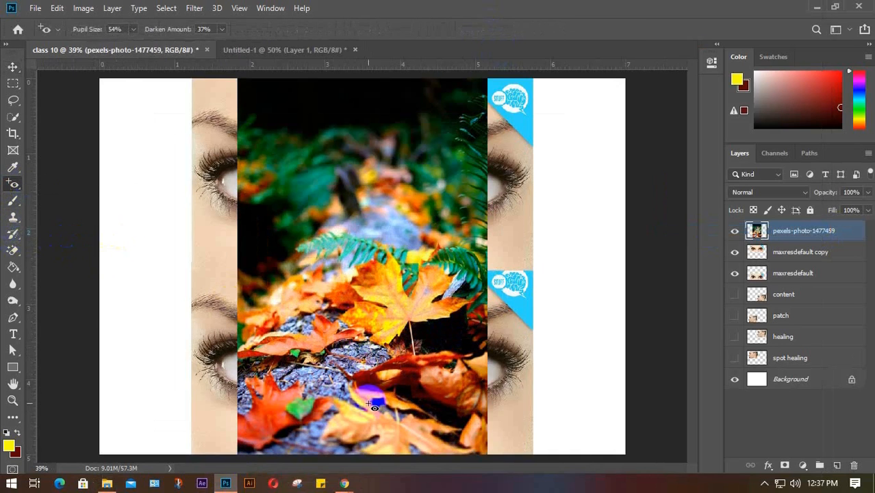
{"action": "left_click", "coordinate": [265, 400]}
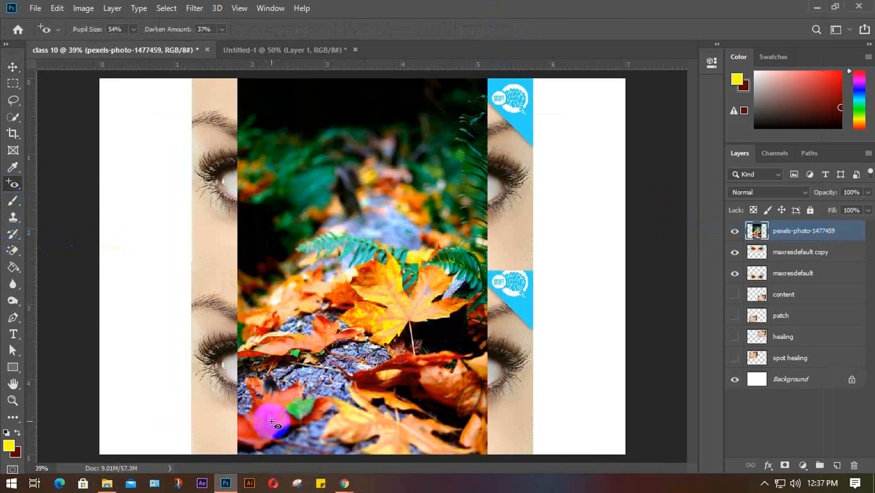
Step: Set Darken Amount and Pupil Size to 100%, and apply the Red Eye Tool to the red leaf and the large yellow leaf
{"action": "left_click_drag", "start_coordinate": [169, 33], "coordinate": [346, 25]}
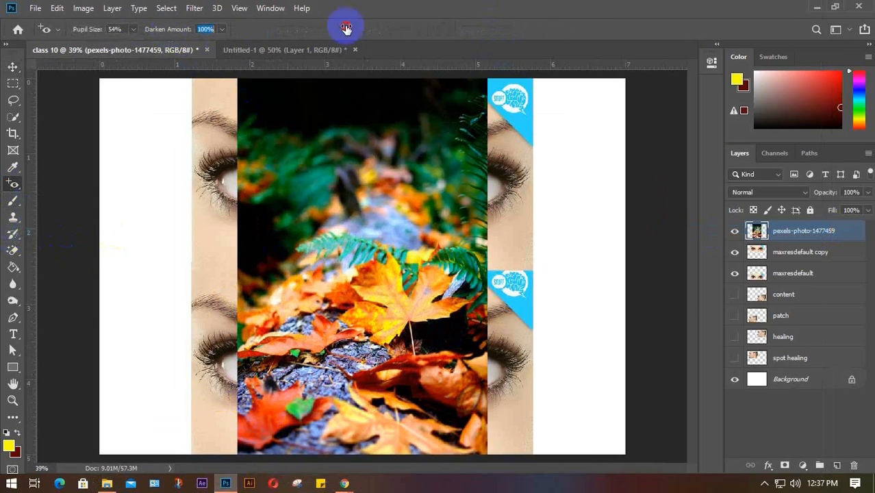
{"action": "left_click_drag", "start_coordinate": [89, 32], "coordinate": [351, 30]}
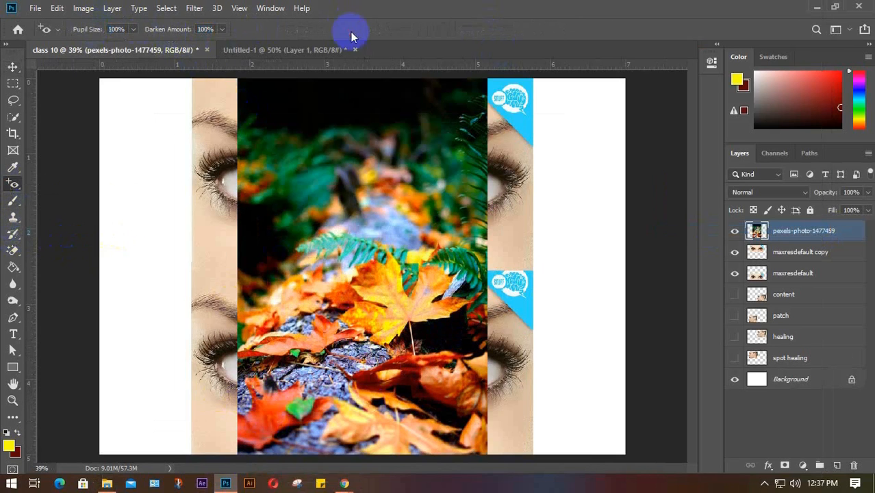
{"action": "left_click", "coordinate": [272, 431]}
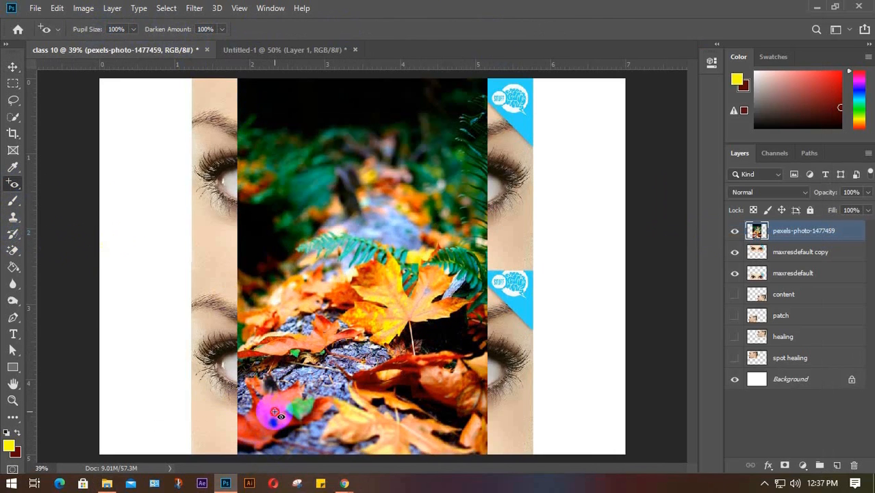
{"action": "left_click", "coordinate": [279, 411]}
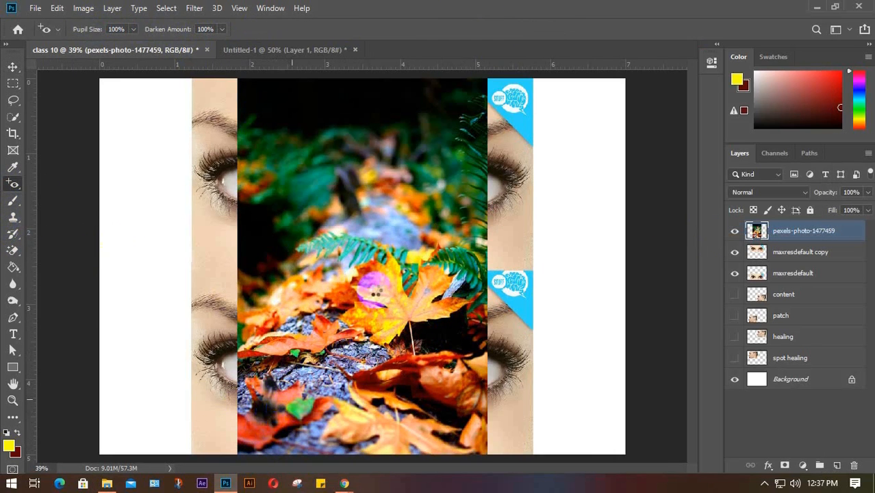
{"action": "left_click", "coordinate": [378, 290]}
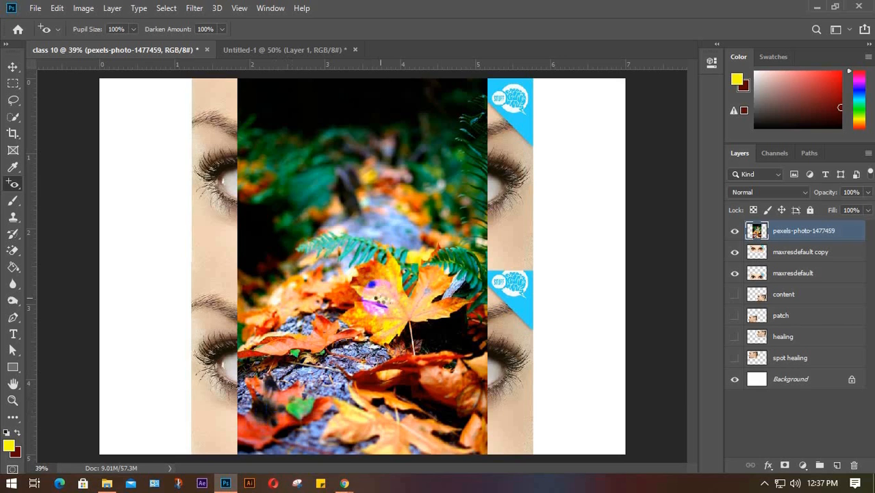
Step: Apply the Red Eye Tool to the large yellow leaf's upper-left lobe and centre, and switch to the Move Tool
{"action": "left_click", "coordinate": [386, 303]}
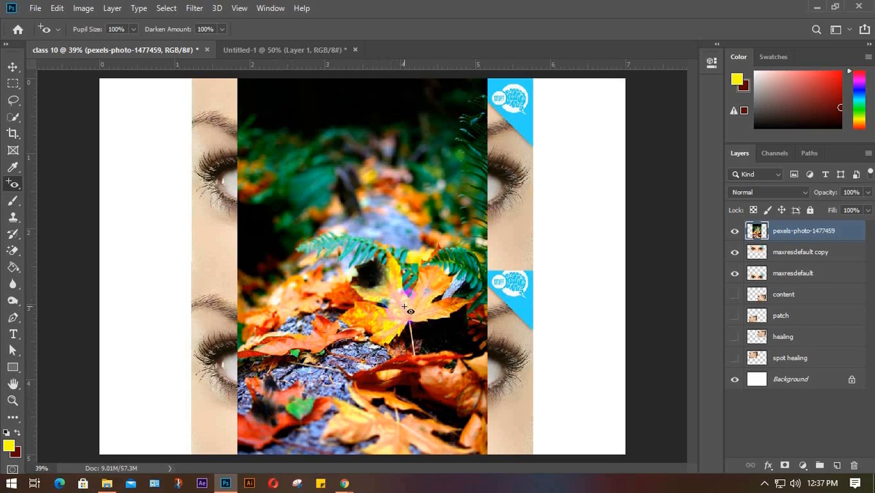
{"action": "left_click", "coordinate": [411, 294]}
{"action": "left_click", "coordinate": [409, 317]}
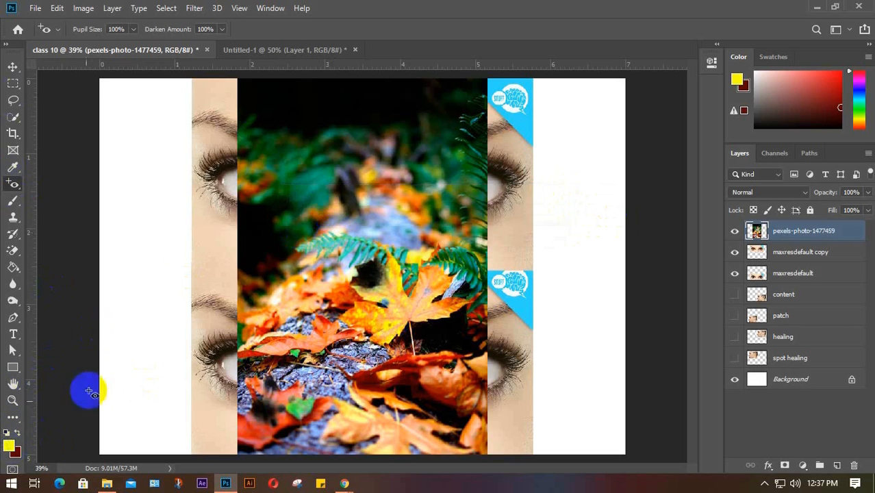
{"action": "left_click", "coordinate": [12, 67]}
Step: Examine the RGB and CMYK component values of the foreground color in the Color Picker, and close it without changes
{"action": "left_click", "coordinate": [10, 447]}
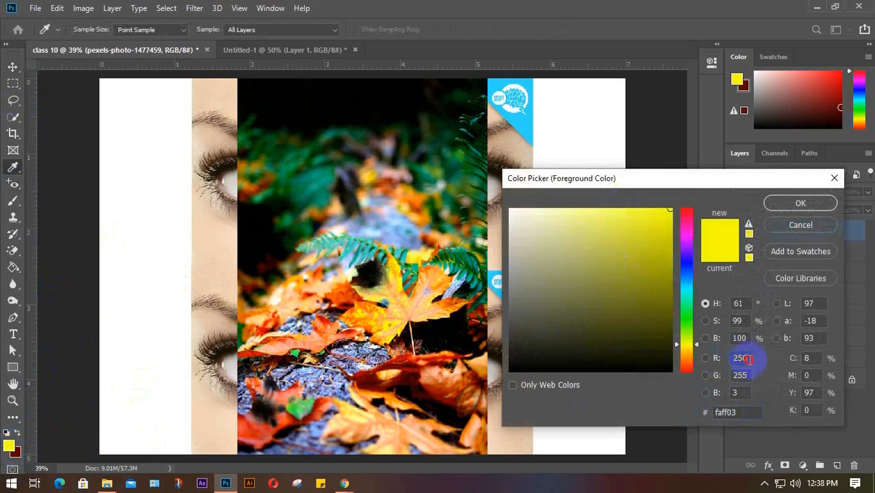
{"action": "left_click", "coordinate": [740, 358]}
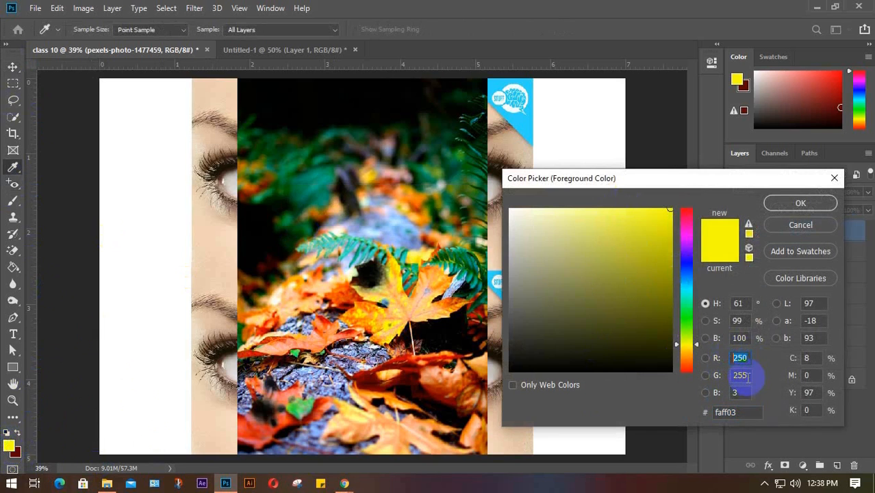
{"action": "left_click", "coordinate": [744, 375]}
{"action": "left_click", "coordinate": [739, 392]}
{"action": "left_click", "coordinate": [804, 358]}
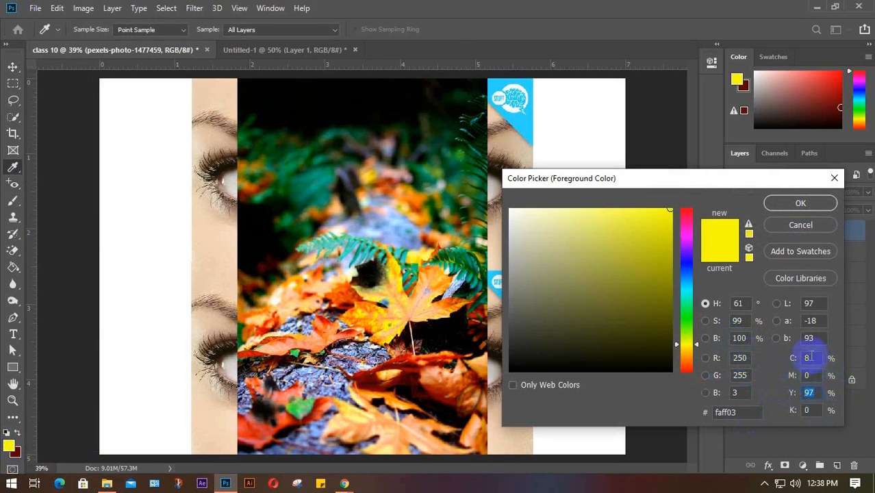
{"action": "left_click", "coordinate": [816, 392]}
{"action": "left_click", "coordinate": [808, 358]}
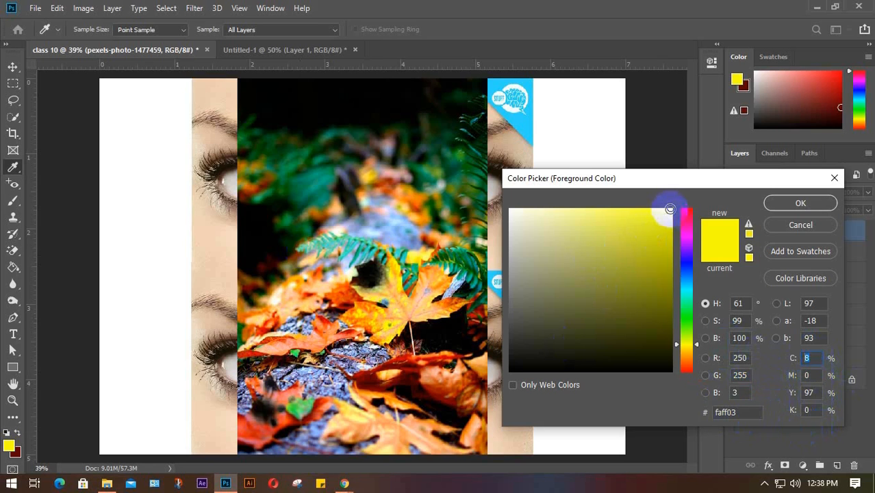
{"action": "key", "text": "v"}
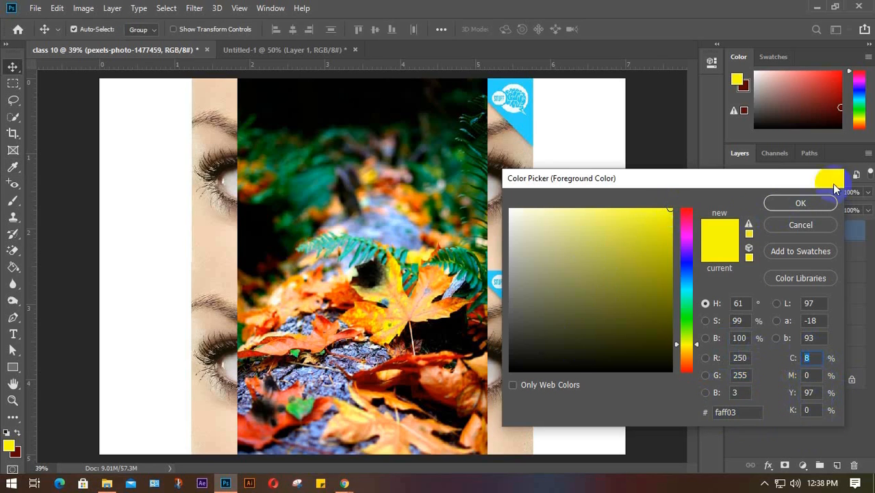
{"action": "left_click", "coordinate": [834, 178]}
Step: Try an orange hue, ffa303, for the foreground color and dismiss the Color Picker
{"action": "left_click", "coordinate": [10, 447]}
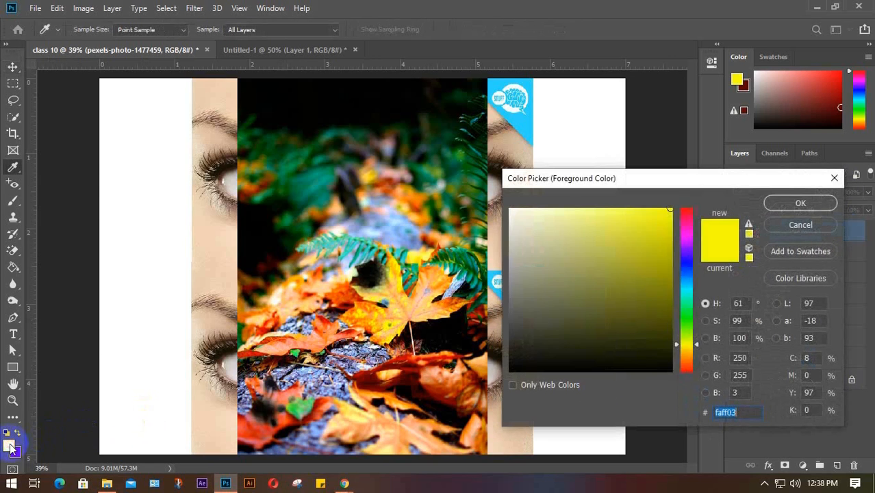
{"action": "mouse_move", "coordinate": [683, 366]}
{"action": "left_mouse_down"}
{"action": "mouse_move", "coordinate": [684, 337]}
{"action": "mouse_move", "coordinate": [689, 357]}
{"action": "left_mouse_up"}
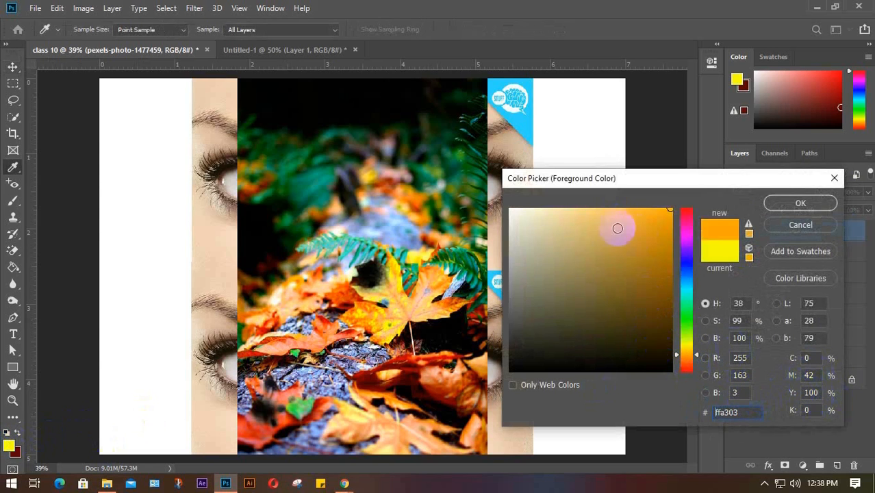
{"action": "left_click", "coordinate": [834, 178]}
{"action": "key", "text": "v"}
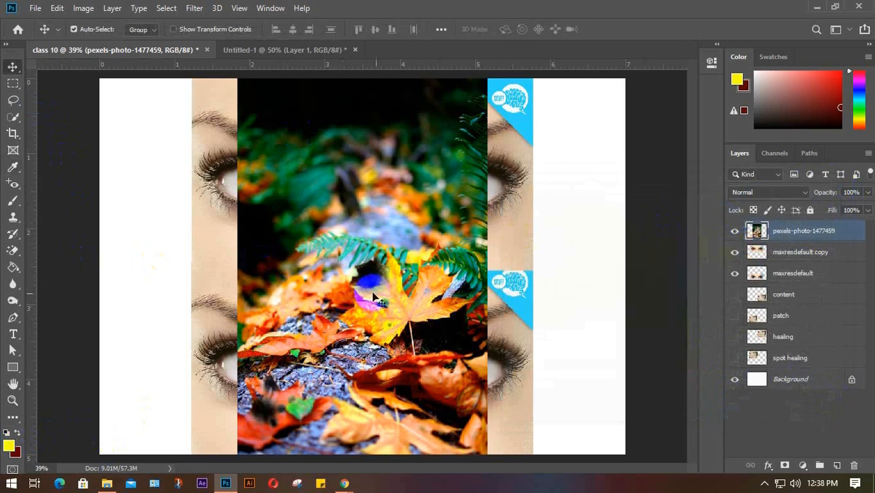
Step: Hide the pexels-photo-1477459 layer and review the healing tool group, ending with the Move Tool active
{"action": "left_click", "coordinate": [735, 231]}
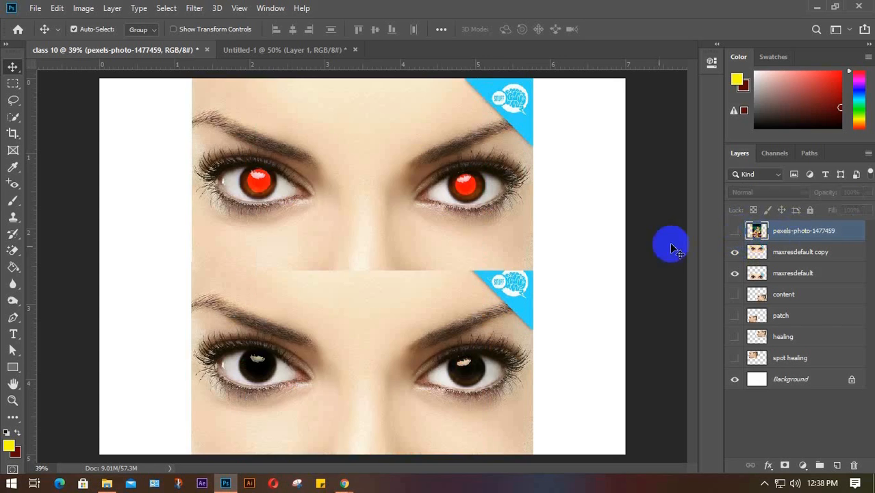
{"action": "scroll", "coordinate": [449, 281], "scroll_direction": "down", "scroll_amount": 1}
{"action": "scroll", "coordinate": [445, 293], "scroll_direction": "down", "scroll_amount": 1}
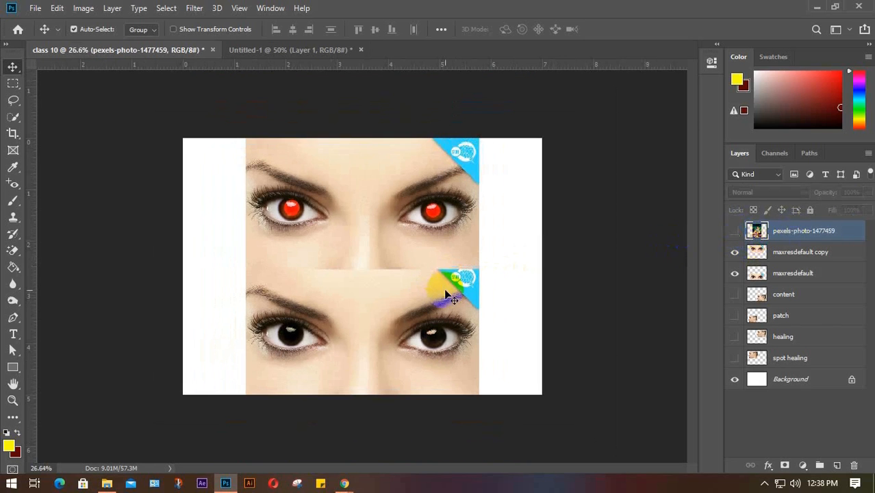
{"action": "left_click", "coordinate": [19, 184]}
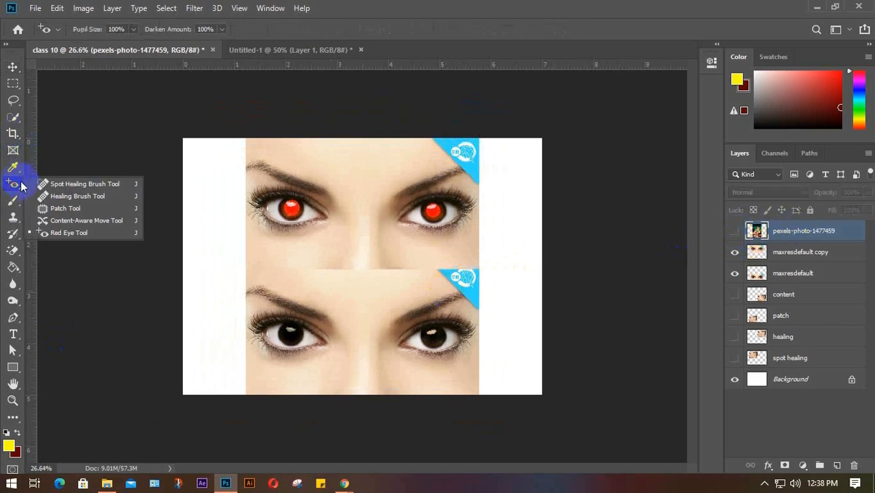
{"action": "left_click", "coordinate": [14, 68]}
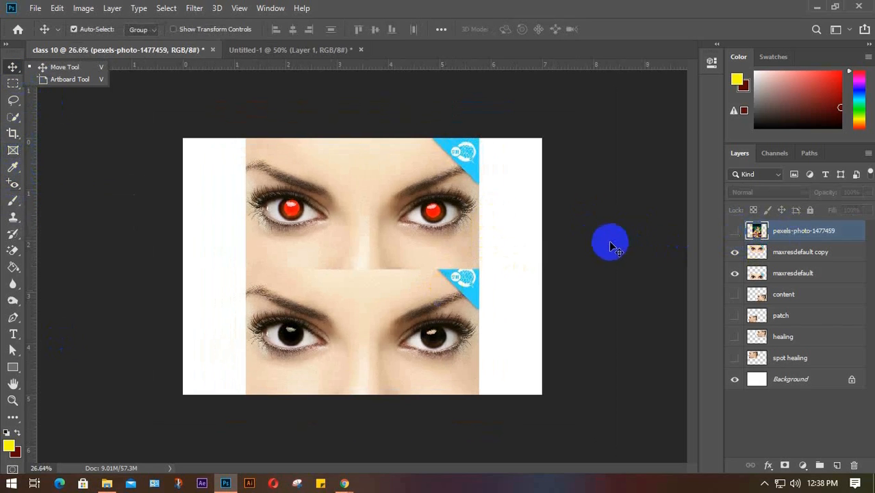
Step: Minimize the document window, close the Desktop folder window, and refresh the desktop
{"action": "left_click", "coordinate": [817, 7]}
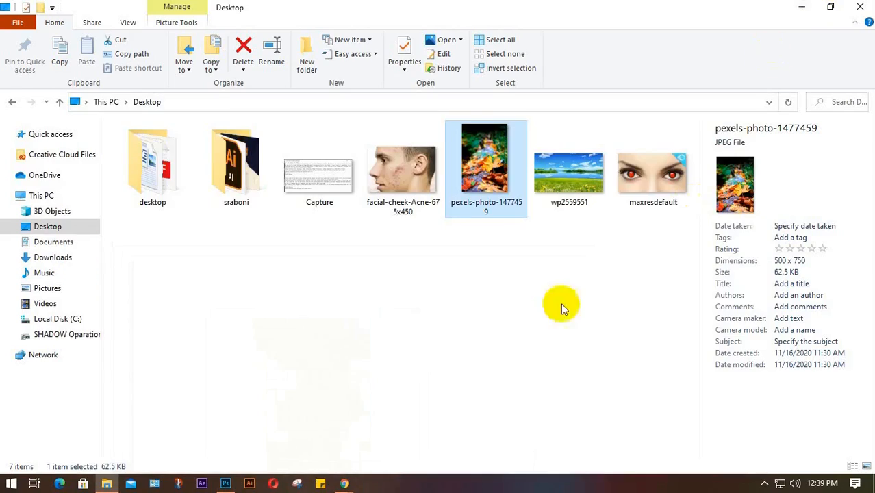
{"action": "left_click", "coordinate": [860, 6]}
{"action": "right_click", "coordinate": [420, 147]}
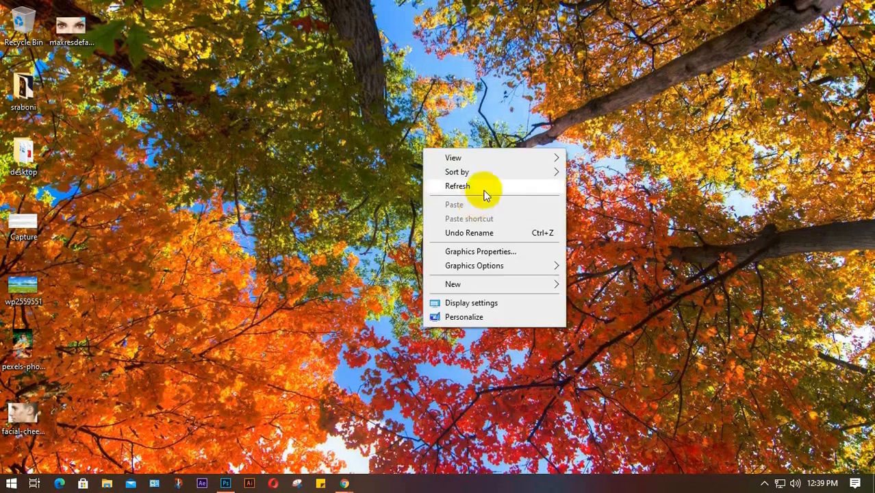
{"action": "right_click", "coordinate": [402, 126]}
{"action": "right_click", "coordinate": [403, 126]}
{"action": "left_click", "coordinate": [463, 171]}
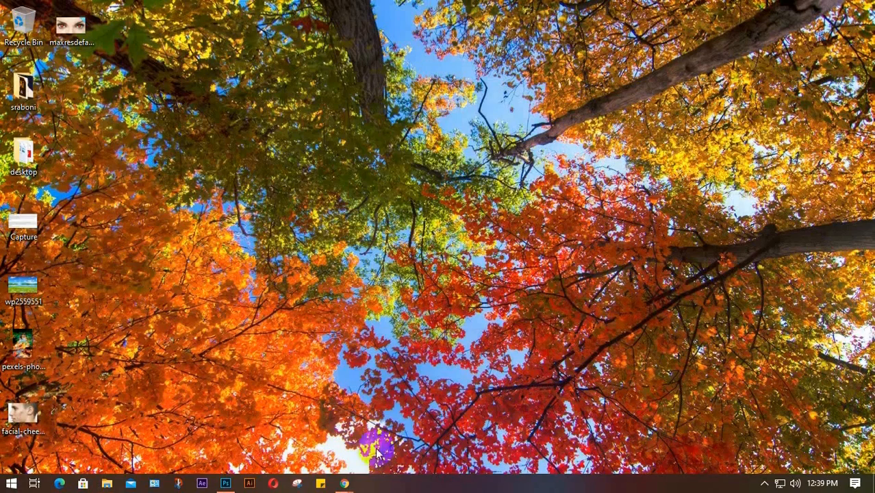
Step: Return to Photoshop and hide the maxresdefault copy and maxresdefault layers
{"action": "left_click", "coordinate": [225, 483]}
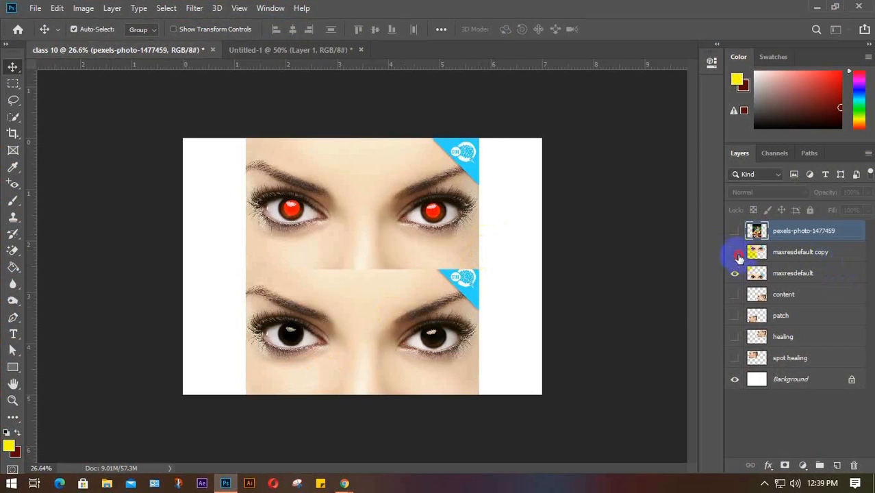
{"action": "left_click", "coordinate": [735, 252]}
{"action": "left_click", "coordinate": [735, 272]}
Step: Switch to Chrome's red eye face image results and open the related image red-eye-in-photo-1200x630
{"action": "mouse_move", "coordinate": [346, 483]}
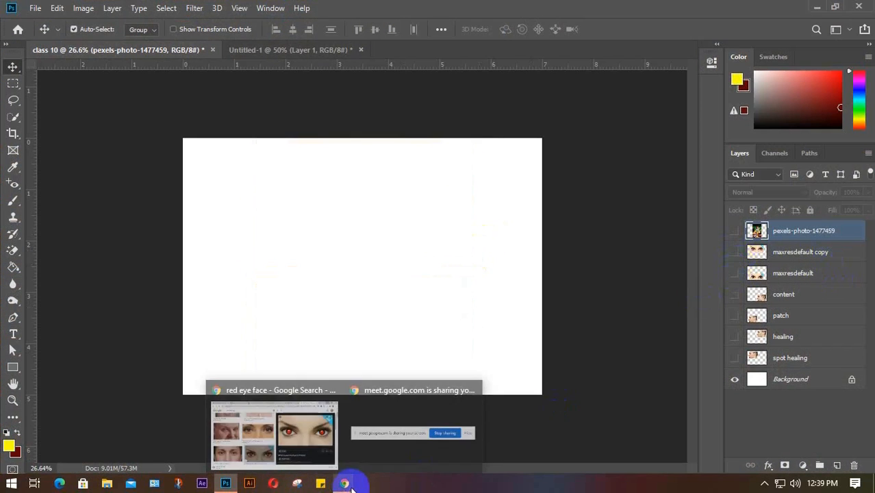
{"action": "left_click", "coordinate": [298, 422]}
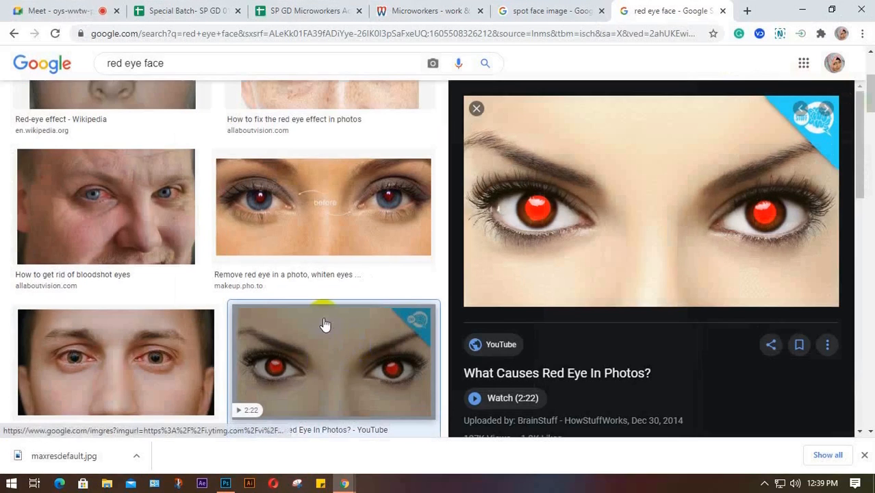
{"action": "scroll", "coordinate": [335, 318], "scroll_direction": "down", "scroll_amount": 1}
{"action": "scroll", "coordinate": [757, 300], "scroll_direction": "down", "scroll_amount": 3}
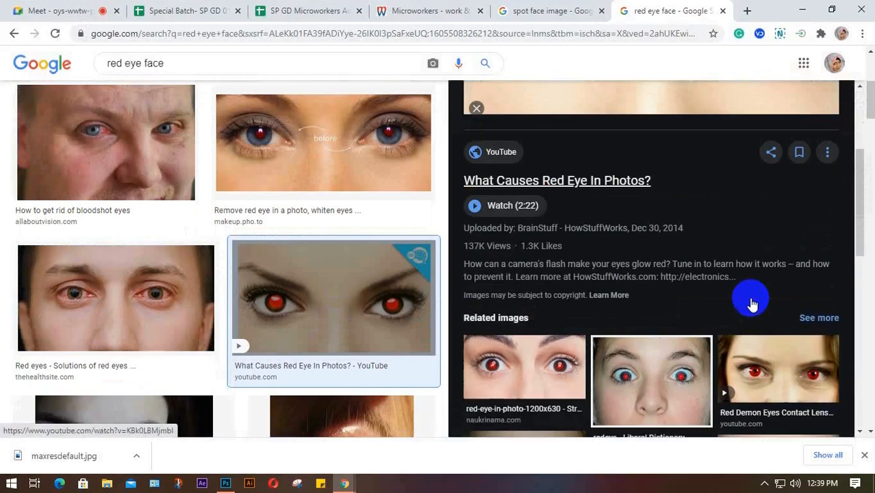
{"action": "scroll", "coordinate": [751, 303], "scroll_direction": "down", "scroll_amount": 1}
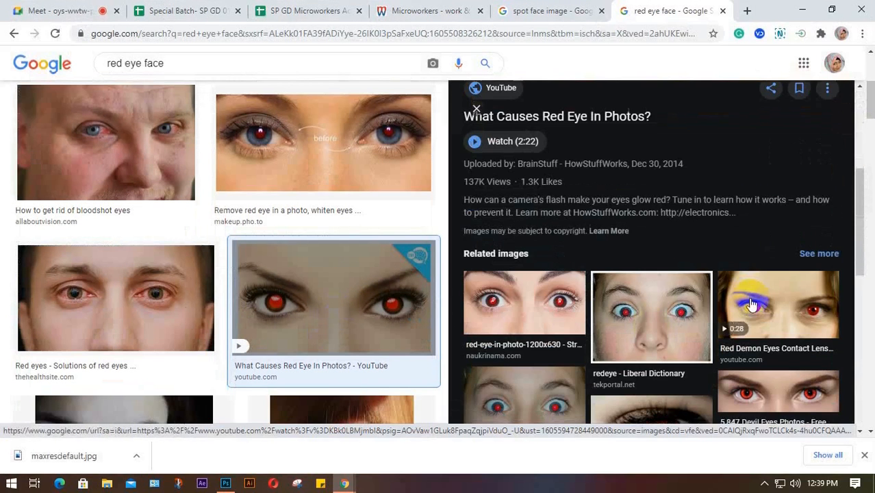
{"action": "left_click", "coordinate": [534, 302]}
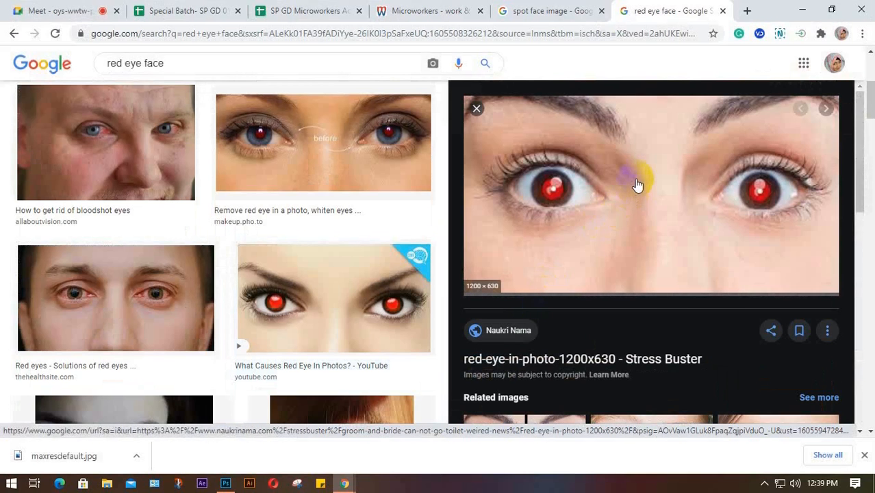
Step: Browse the related images and copy the red-eye-in-photo-1200x630 preview image to the clipboard
{"action": "scroll", "coordinate": [634, 186], "scroll_direction": "down", "scroll_amount": 3}
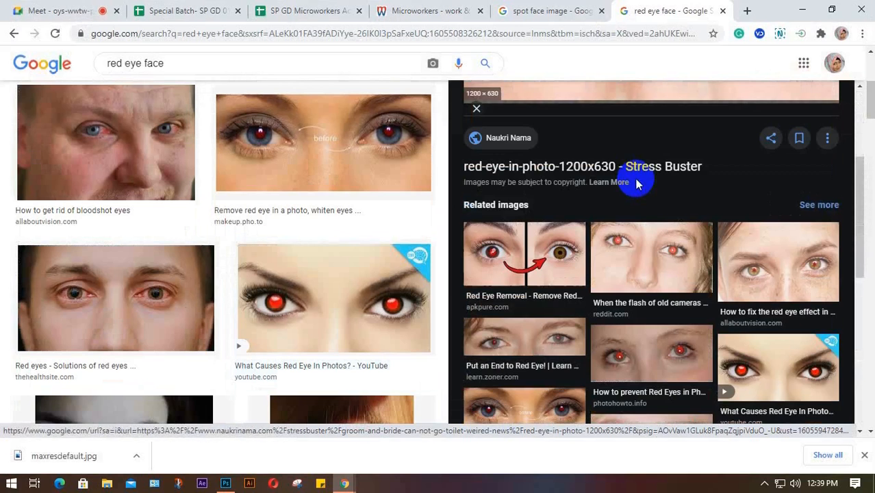
{"action": "scroll", "coordinate": [647, 226], "scroll_direction": "up", "scroll_amount": 3}
{"action": "scroll", "coordinate": [648, 221], "scroll_direction": "up", "scroll_amount": 2}
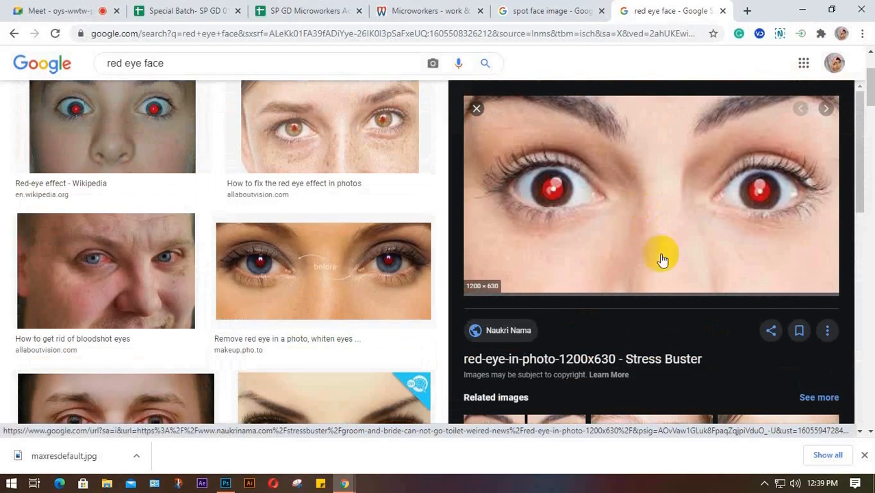
{"action": "scroll", "coordinate": [279, 273], "scroll_direction": "down", "scroll_amount": 3}
{"action": "scroll", "coordinate": [280, 271], "scroll_direction": "up", "scroll_amount": 3}
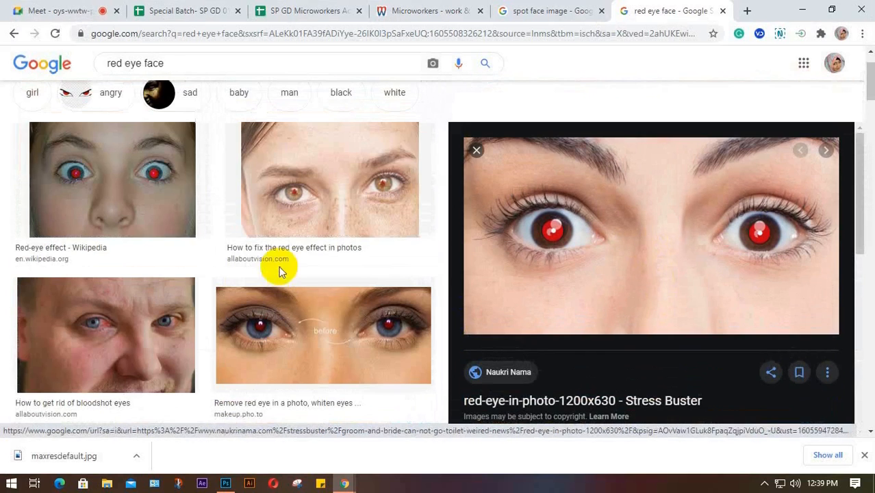
{"action": "scroll", "coordinate": [637, 293], "scroll_direction": "down", "scroll_amount": 1}
{"action": "scroll", "coordinate": [659, 293], "scroll_direction": "up", "scroll_amount": 3}
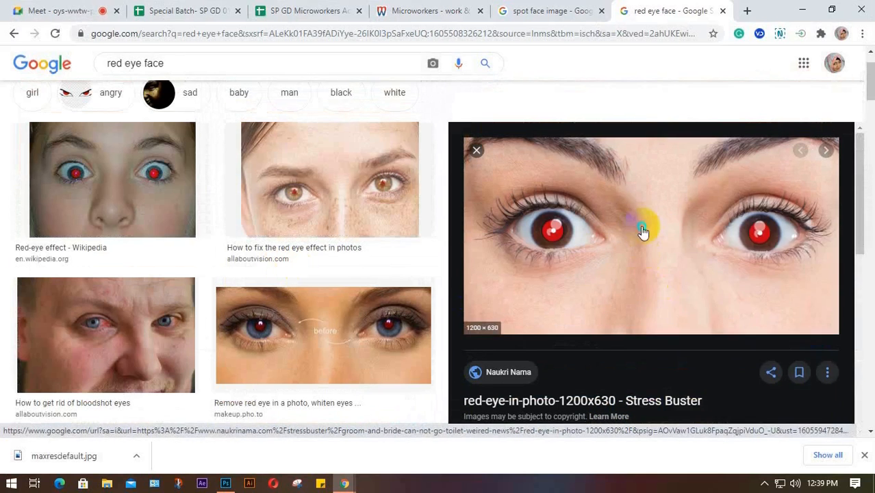
{"action": "right_click", "coordinate": [642, 229]}
{"action": "left_click", "coordinate": [686, 354]}
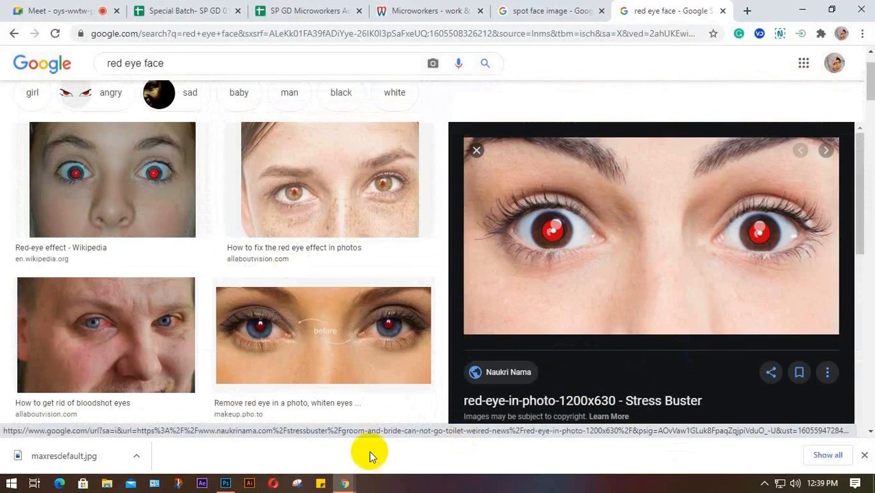
Step: Switch to Photoshop, paste the copied eye photo into the class 10 document, and stack it directly above a duplicate of itself
{"action": "left_click", "coordinate": [225, 483]}
{"action": "key", "text": "ctrl+v"}
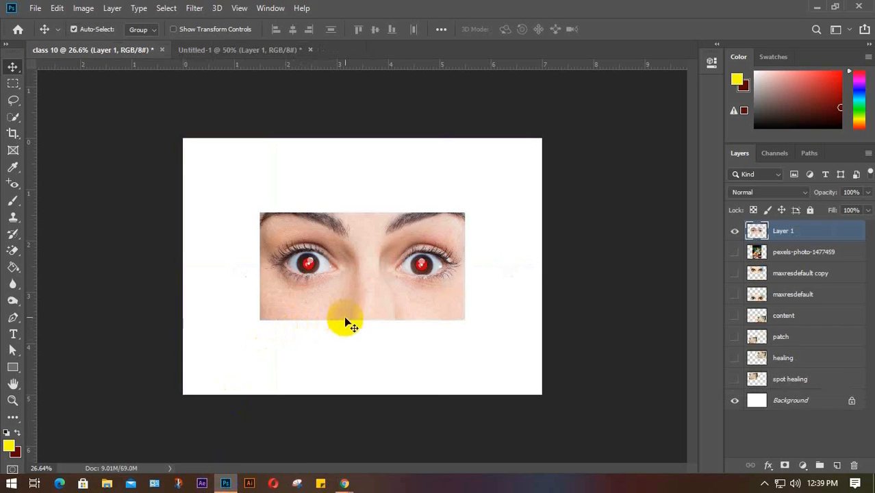
{"action": "key", "text": "ctrl+t"}
{"action": "left_click_drag", "start_coordinate": [363, 293], "coordinate": [373, 335]}
{"action": "key", "text": "Return"}
{"action": "left_click_drag", "start_coordinate": [484, 220], "coordinate": [443, 315]}
{"action": "left_click_drag", "start_coordinate": [408, 198], "coordinate": [405, 219]}
Step: Apply the Red Eye Tool with 100% Pupil Size and 100% Darken Amount to both pupils in the upper eye photo
{"action": "scroll", "coordinate": [416, 269], "scroll_direction": "up", "scroll_amount": 3}
{"action": "scroll", "coordinate": [416, 261], "scroll_direction": "up", "scroll_amount": 1}
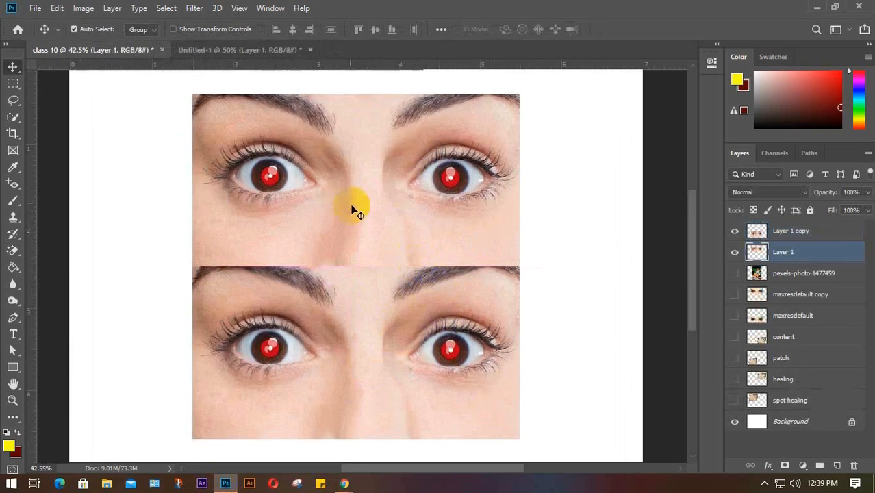
{"action": "scroll", "coordinate": [351, 195], "scroll_direction": "up", "scroll_amount": 1}
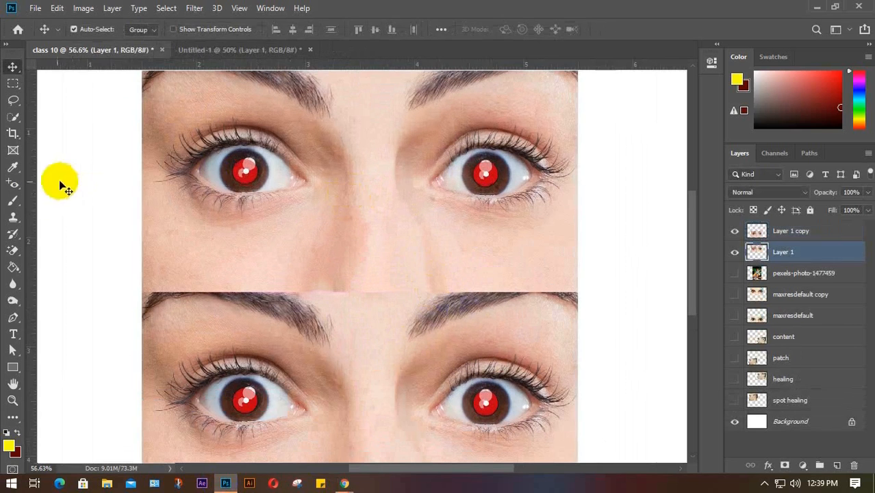
{"action": "left_click", "coordinate": [13, 183]}
{"action": "left_click", "coordinate": [243, 172]}
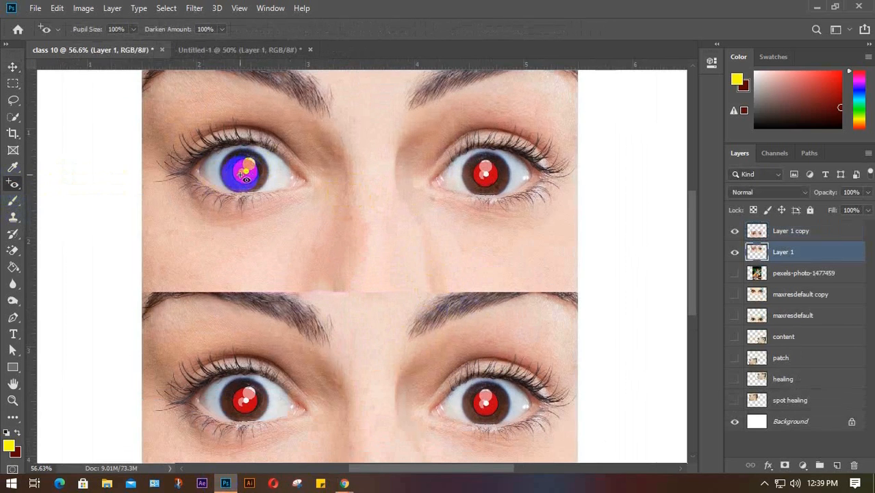
{"action": "left_click", "coordinate": [484, 174]}
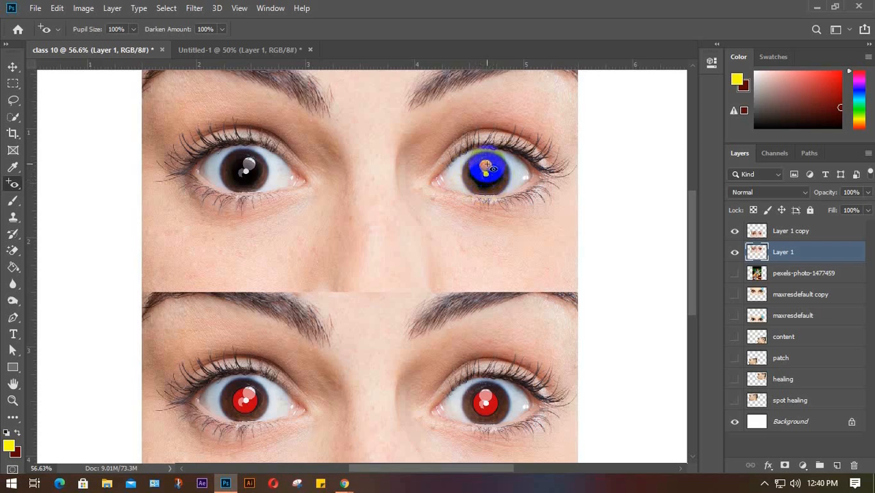
{"action": "left_click", "coordinate": [243, 170]}
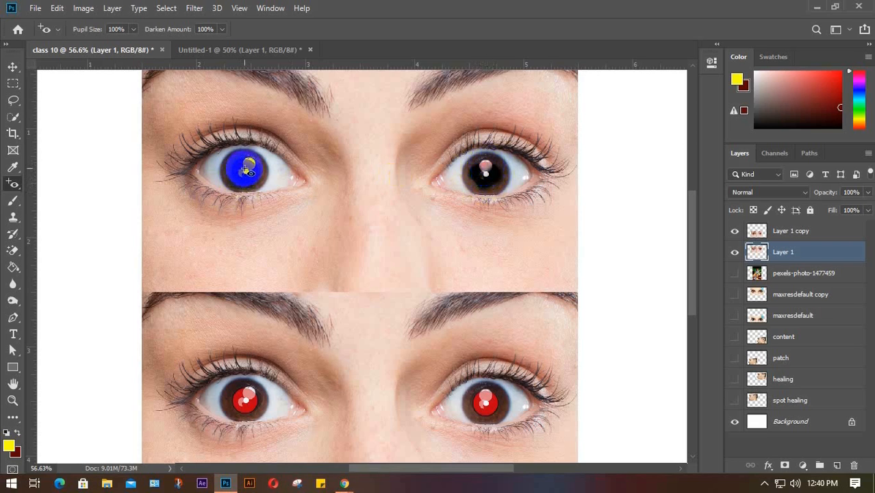
{"action": "left_click", "coordinate": [484, 168]}
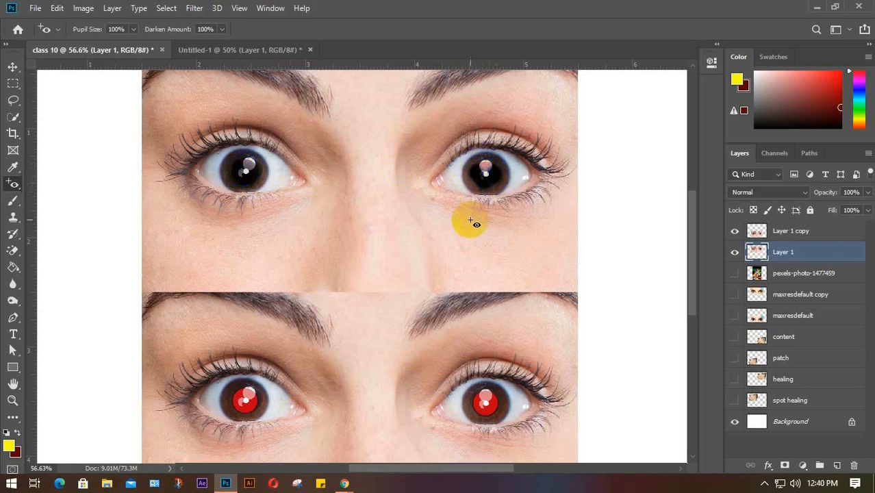
Step: Compare the corrected pupils in the upper eye photo with the red pupils in the lower copy
{"action": "scroll", "coordinate": [468, 214], "scroll_direction": "down", "scroll_amount": 4}
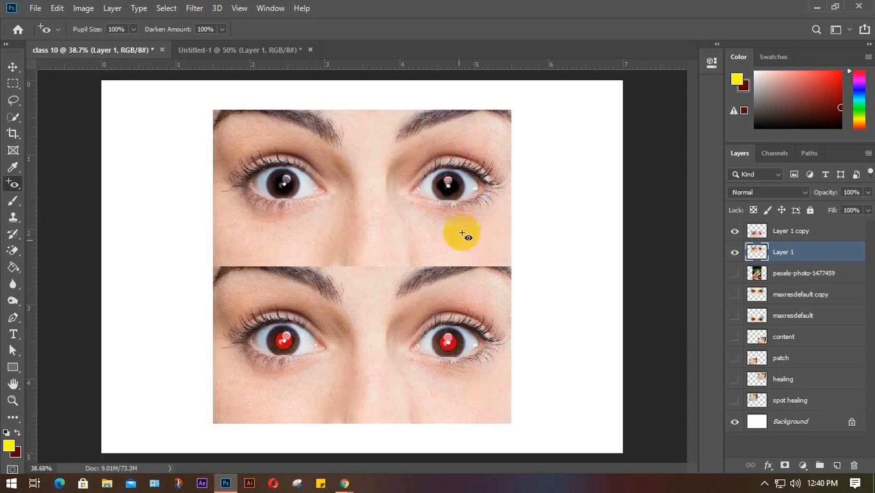
{"action": "left_click", "coordinate": [450, 261]}
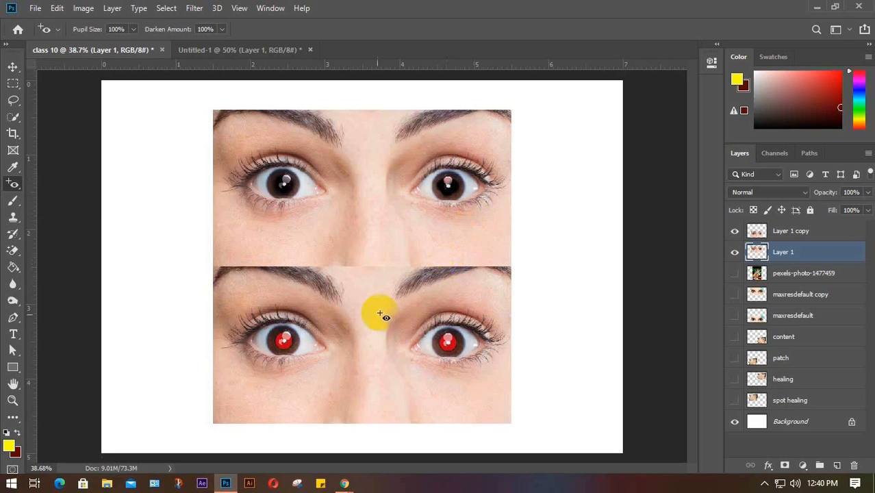
{"action": "left_click", "coordinate": [284, 341]}
{"action": "left_click", "coordinate": [452, 346]}
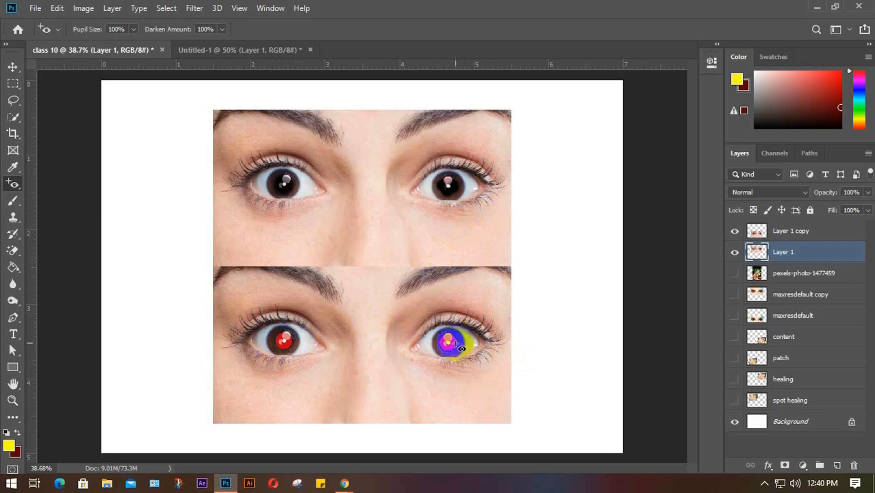
{"action": "left_click", "coordinate": [442, 186]}
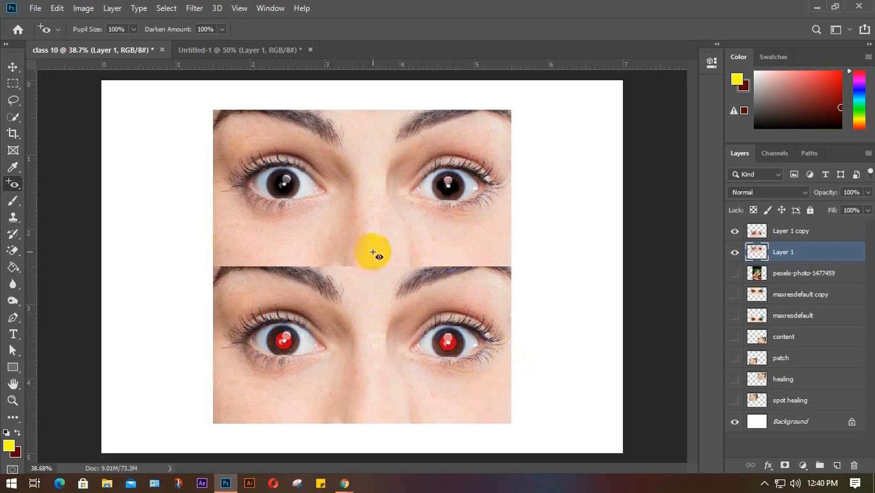
{"action": "left_click", "coordinate": [406, 273]}
{"action": "scroll", "coordinate": [410, 264], "scroll_direction": "up", "scroll_amount": 1}
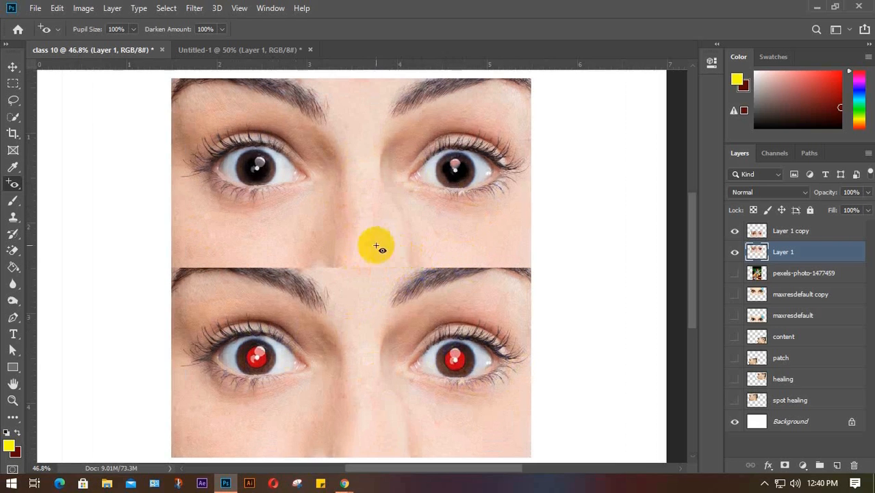
{"action": "left_click", "coordinate": [365, 212]}
{"action": "scroll", "coordinate": [349, 216], "scroll_direction": "up", "scroll_amount": 2}
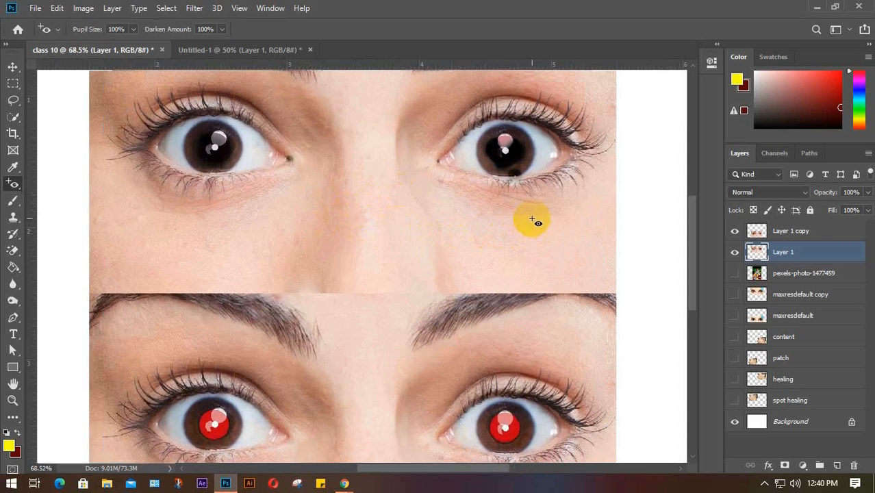
Step: Apply the Red Eye Tool to the right-hand pupil and the skin around the nose in the upper eye photo
{"action": "left_click", "coordinate": [512, 167]}
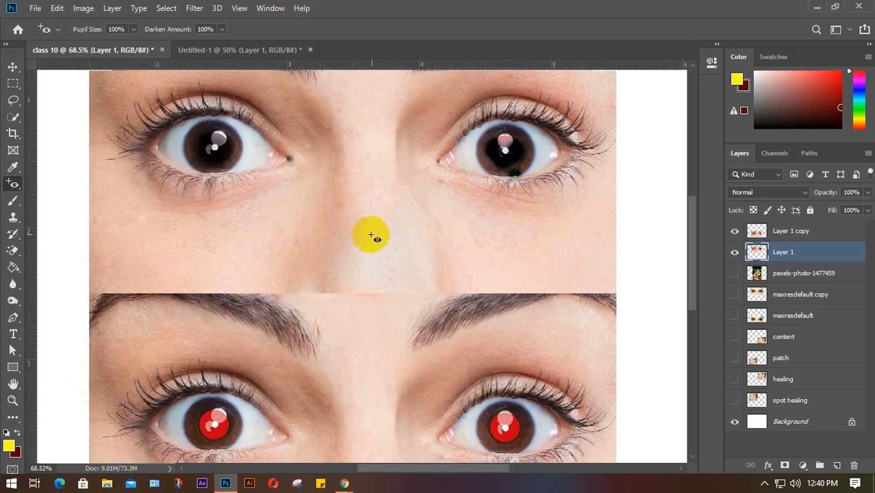
{"action": "right_click", "coordinate": [13, 184]}
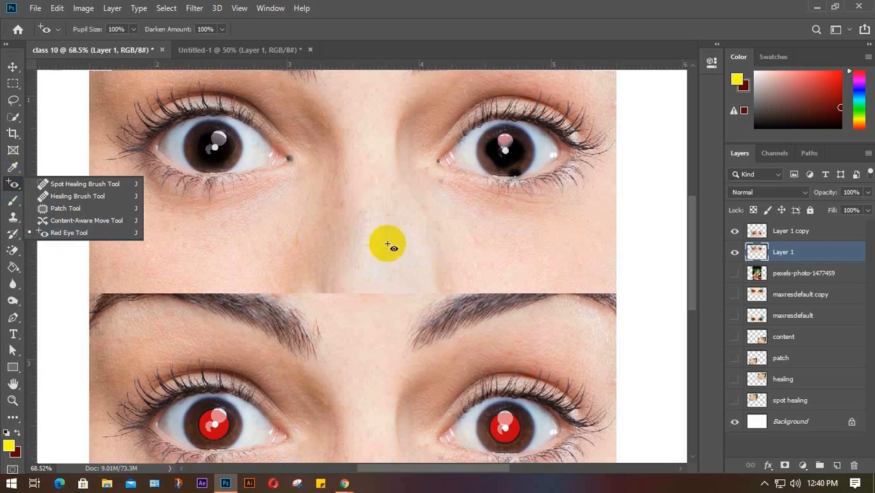
{"action": "left_click", "coordinate": [308, 264]}
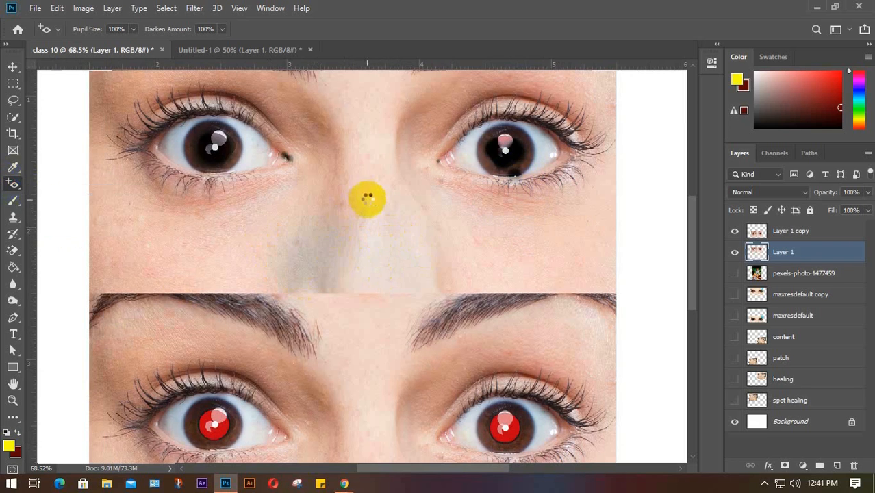
{"action": "left_click", "coordinate": [368, 199]}
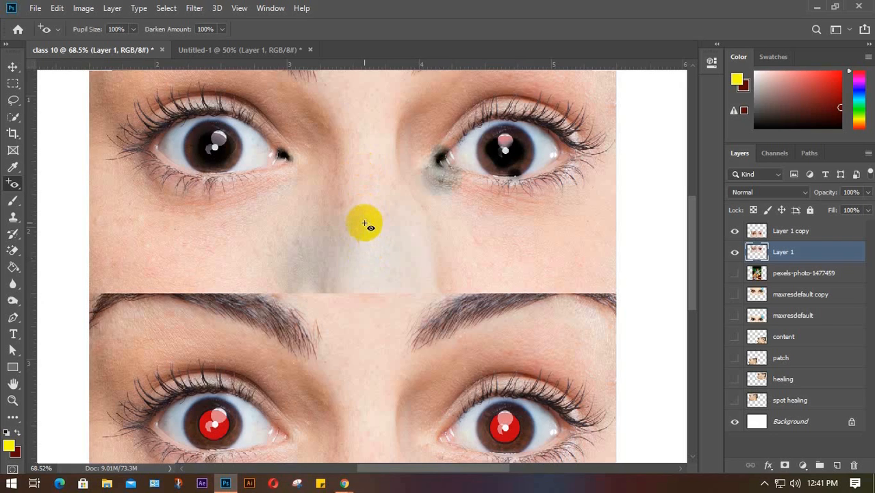
{"action": "left_click", "coordinate": [364, 224]}
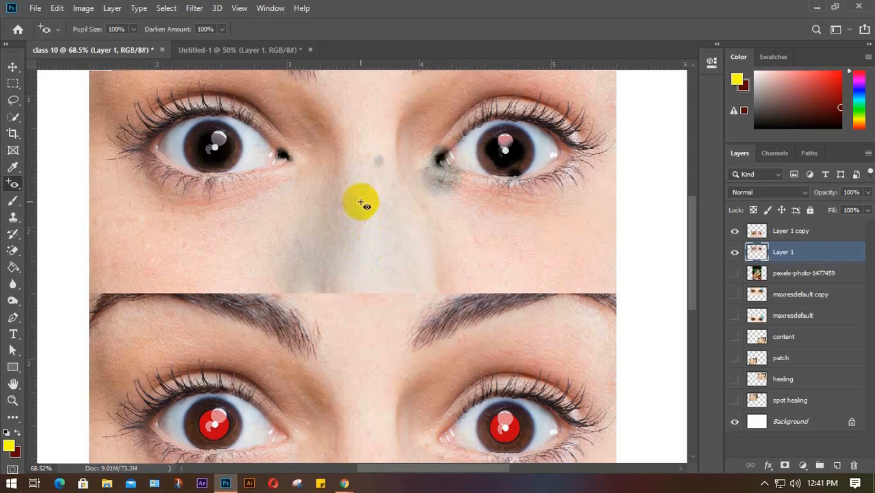
Step: Delete both eye photo layers, Layer 1 and Layer 1 copy, from the class 10 document
{"action": "left_click", "coordinate": [12, 67]}
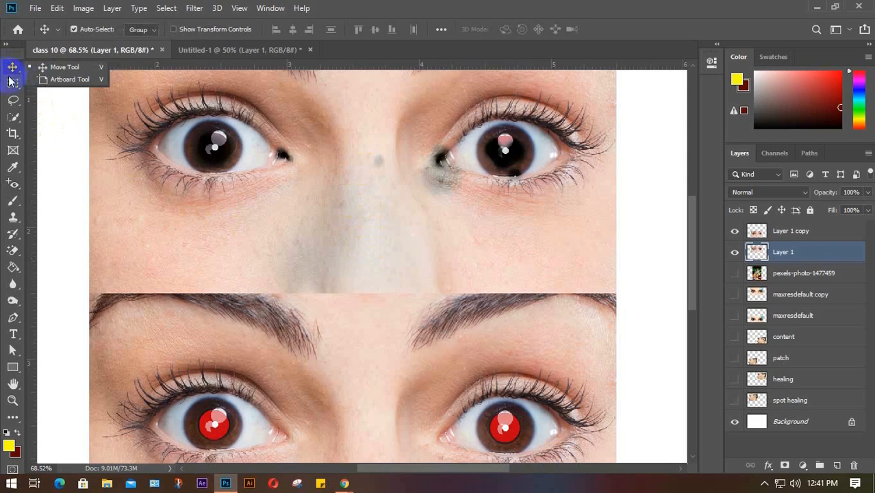
{"action": "scroll", "coordinate": [478, 305], "scroll_direction": "down", "scroll_amount": 5}
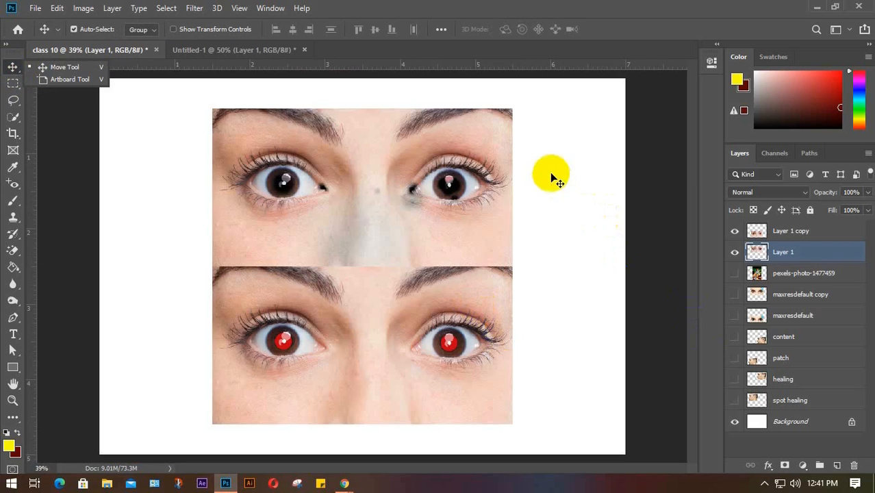
{"action": "left_click_drag", "start_coordinate": [552, 180], "coordinate": [416, 395]}
{"action": "key", "text": "Delete"}
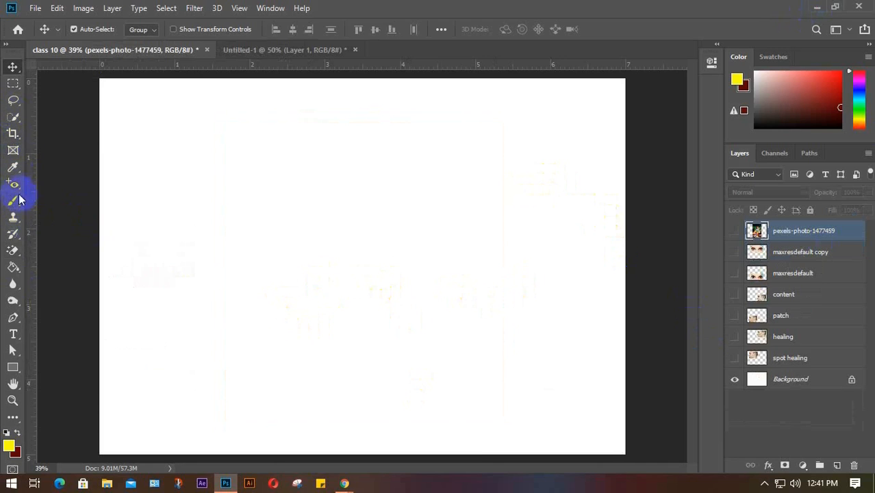
Step: Switch to Chrome, dismiss the image preview, and close the spot face image and red eye face search tabs
{"action": "mouse_move", "coordinate": [345, 483]}
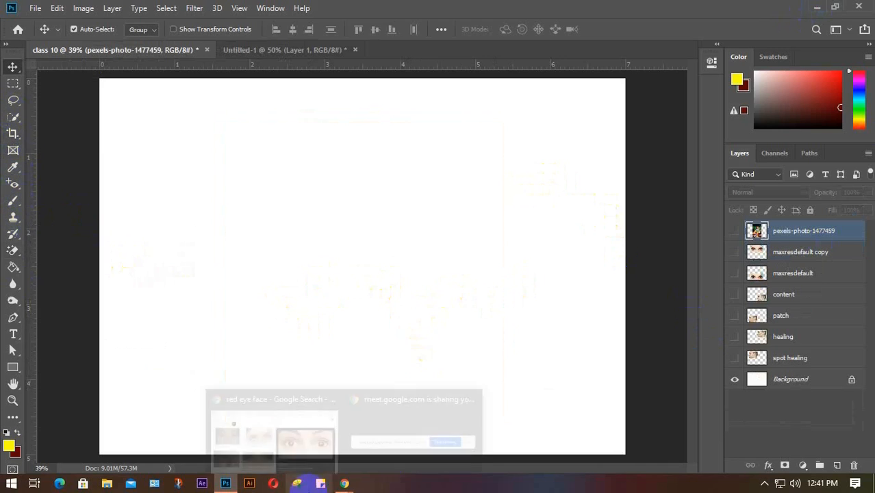
{"action": "left_click", "coordinate": [229, 483]}
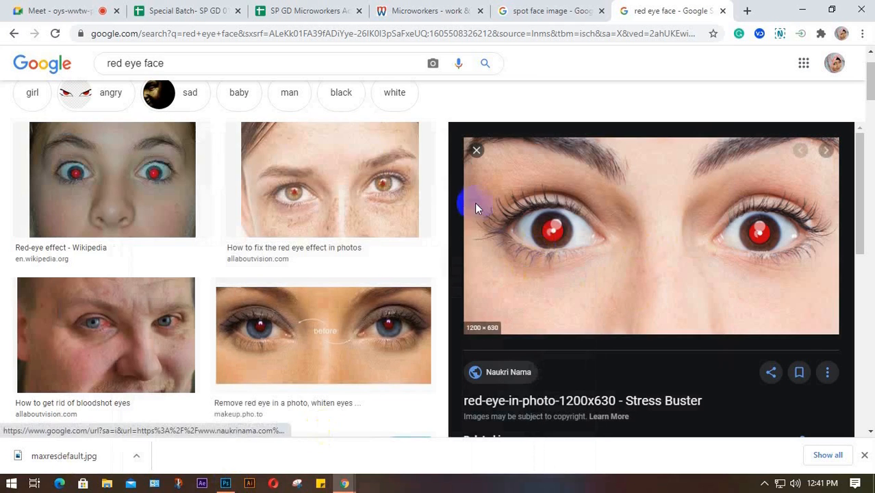
{"action": "left_click", "coordinate": [477, 150]}
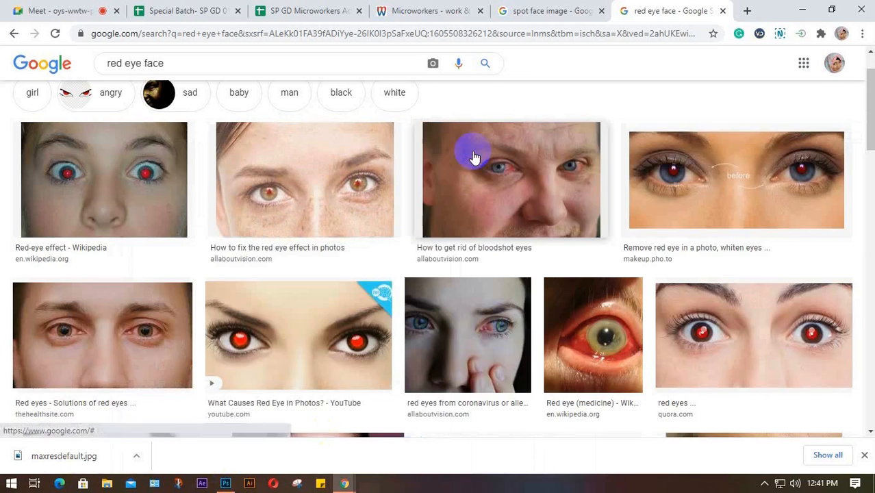
{"action": "left_click", "coordinate": [568, 11]}
{"action": "left_click", "coordinate": [600, 11]}
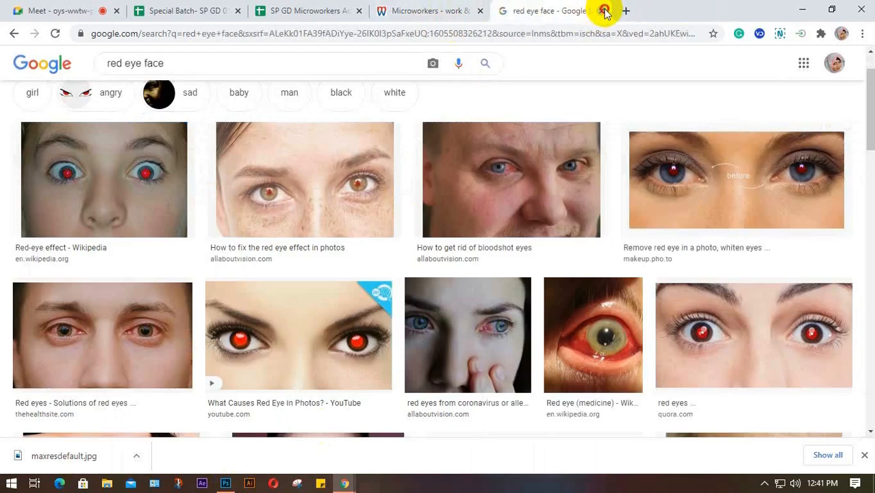
{"action": "left_click", "coordinate": [605, 11]}
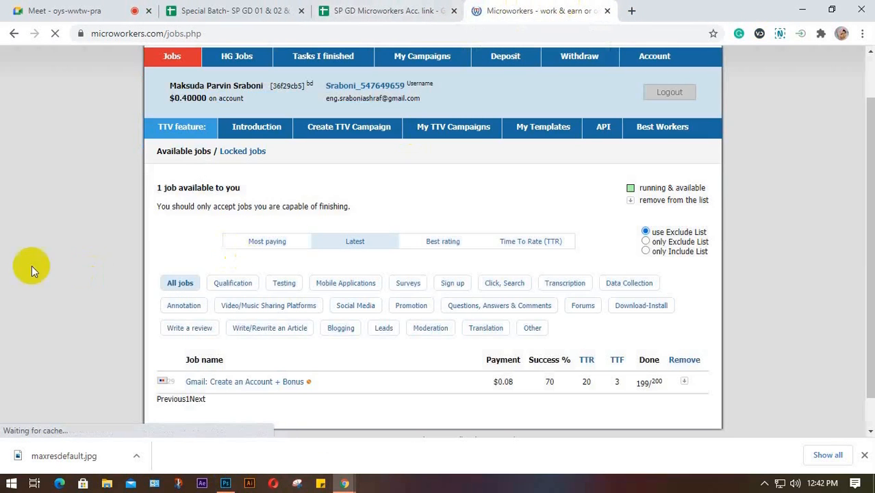
Step: Reload the Microworkers jobs list, open the TTV-Mobile App: Download/Install + Vote job in a new tab, and dismiss the downloads bar
{"action": "left_click", "coordinate": [55, 33]}
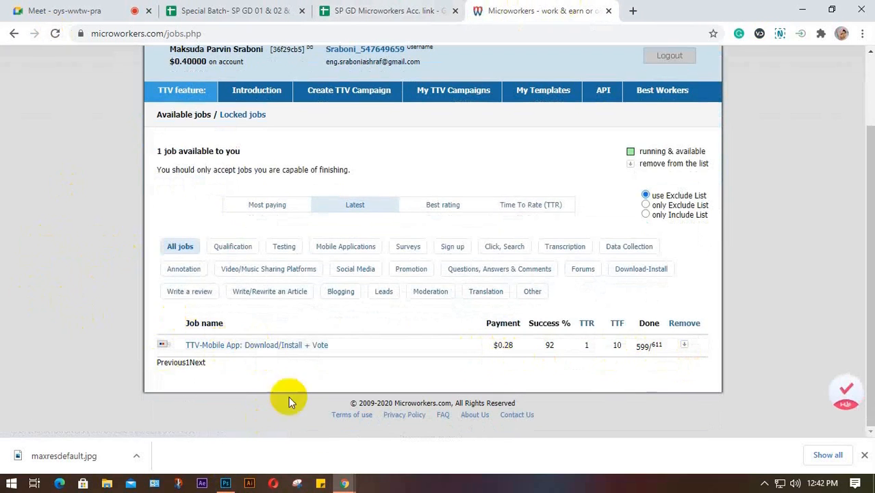
{"action": "right_click", "coordinate": [270, 345]}
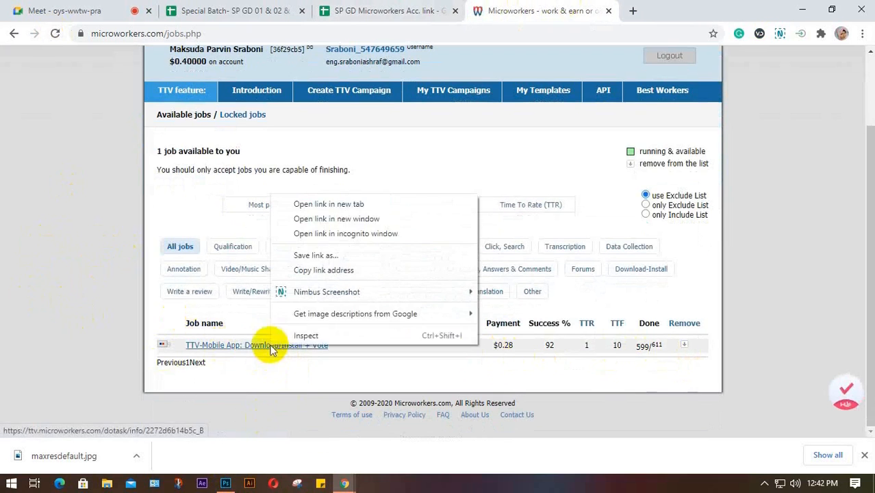
{"action": "left_click", "coordinate": [308, 204]}
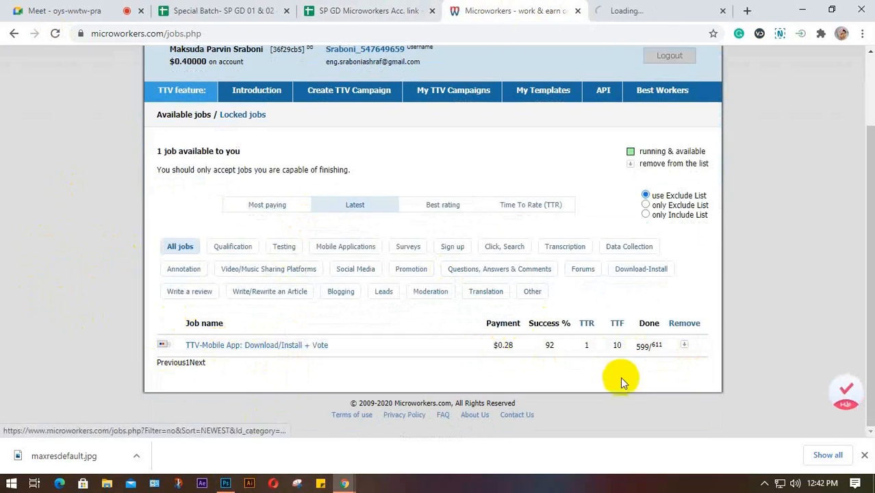
{"action": "left_click", "coordinate": [649, 8]}
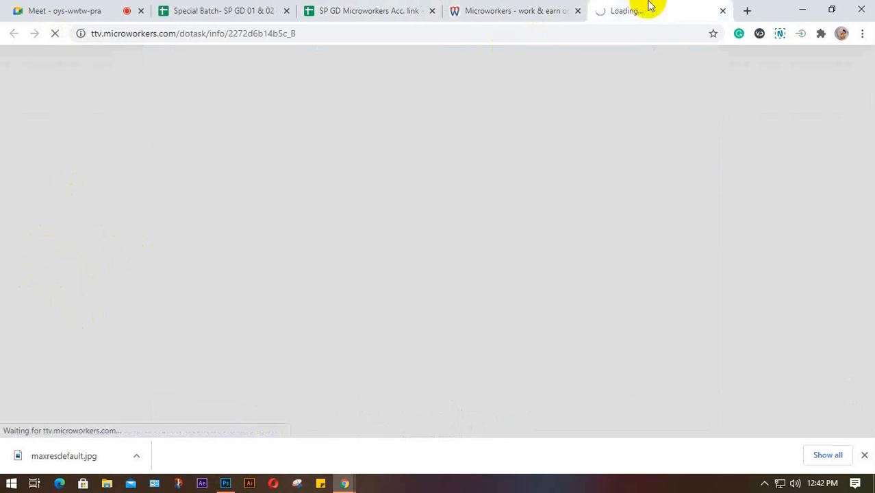
{"action": "left_click", "coordinate": [864, 454]}
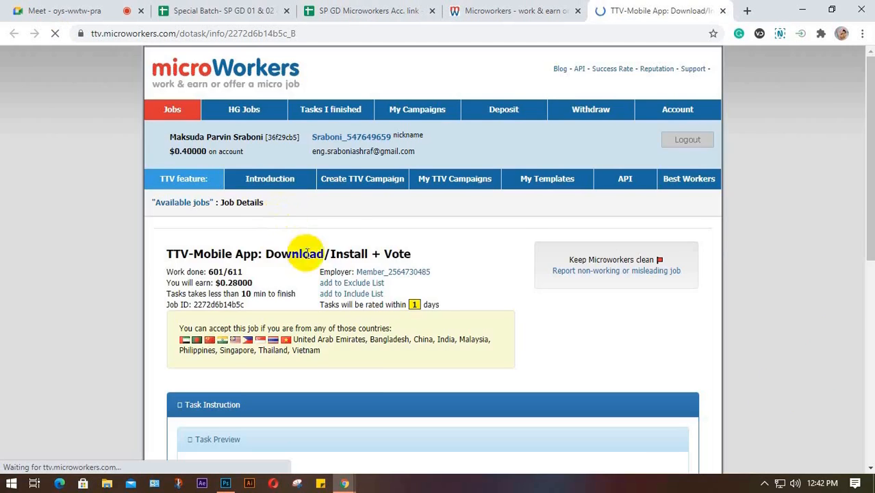
Step: Examine the Download/Install + Vote job's task instructions and its username and review proof fields
{"action": "scroll", "coordinate": [307, 251], "scroll_direction": "down", "scroll_amount": 3}
{"action": "scroll", "coordinate": [305, 252], "scroll_direction": "down", "scroll_amount": 4}
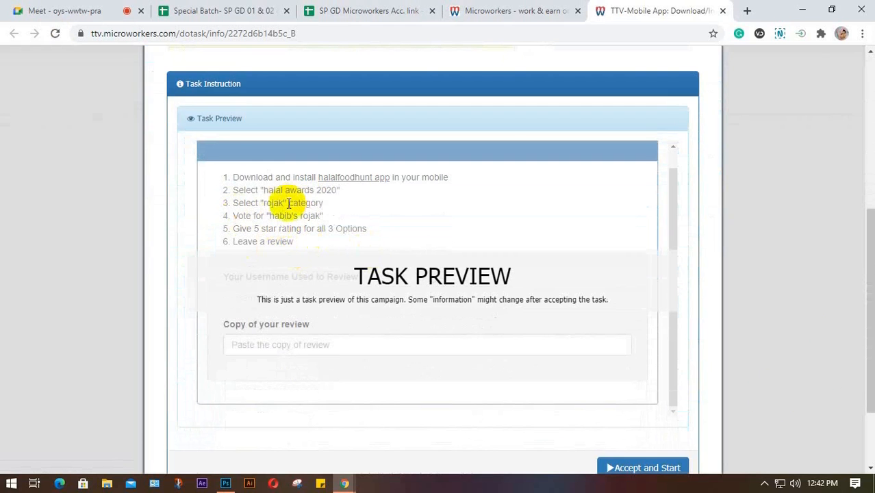
{"action": "scroll", "coordinate": [111, 104], "scroll_direction": "up", "scroll_amount": 5}
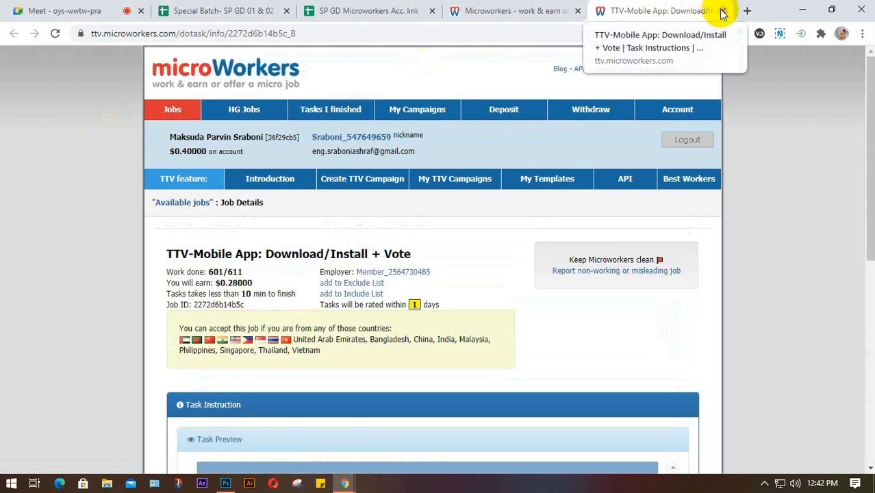
{"action": "scroll", "coordinate": [426, 304], "scroll_direction": "down", "scroll_amount": 3}
{"action": "scroll", "coordinate": [426, 303], "scroll_direction": "down", "scroll_amount": 2}
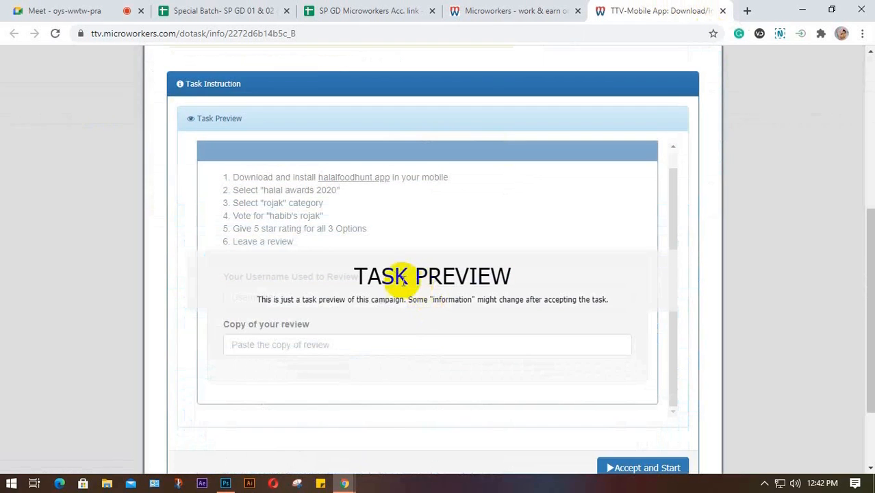
{"action": "scroll", "coordinate": [394, 272], "scroll_direction": "down", "scroll_amount": 1}
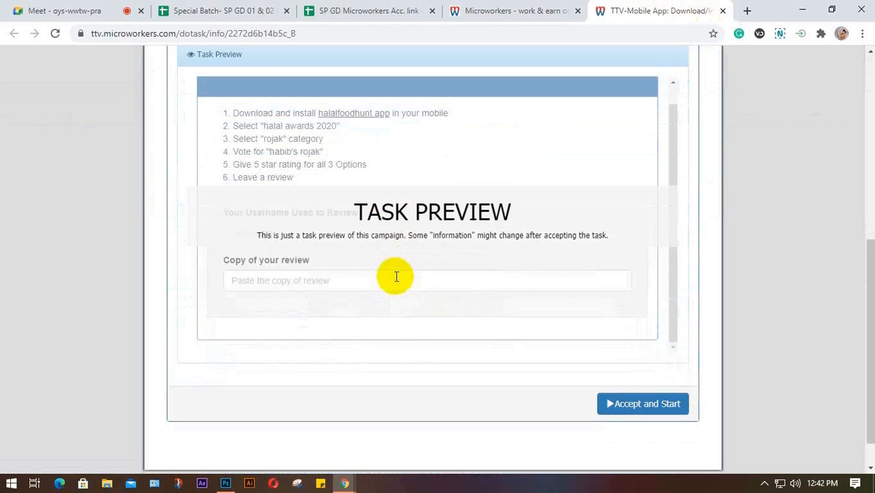
{"action": "scroll", "coordinate": [395, 277], "scroll_direction": "up", "scroll_amount": 1}
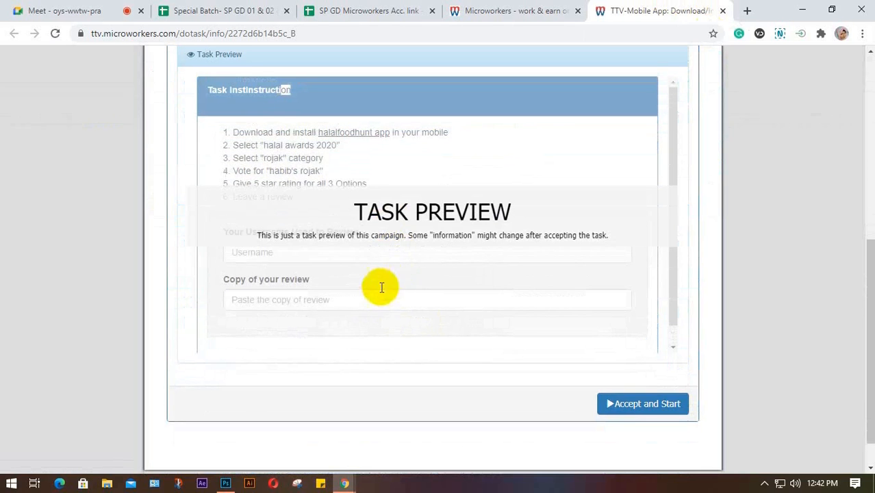
{"action": "scroll", "coordinate": [357, 319], "scroll_direction": "up", "scroll_amount": 2}
{"action": "scroll", "coordinate": [356, 319], "scroll_direction": "down", "scroll_amount": 2}
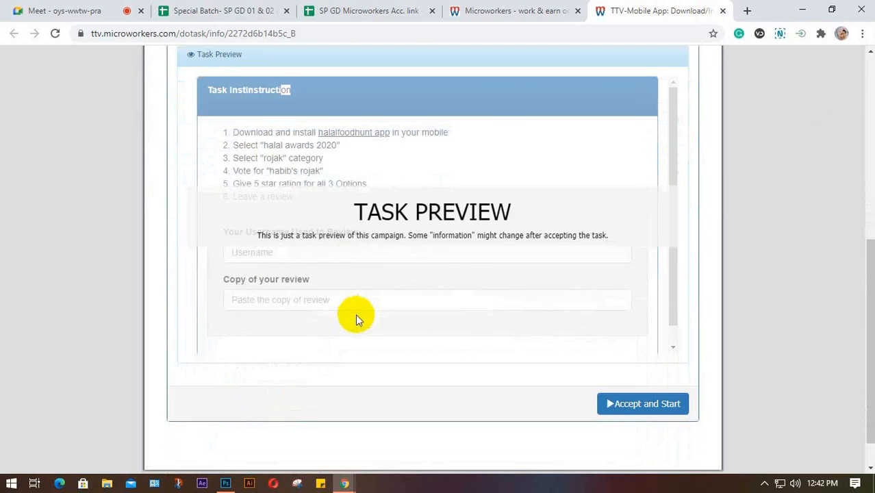
{"action": "scroll", "coordinate": [356, 319], "scroll_direction": "down", "scroll_amount": 1}
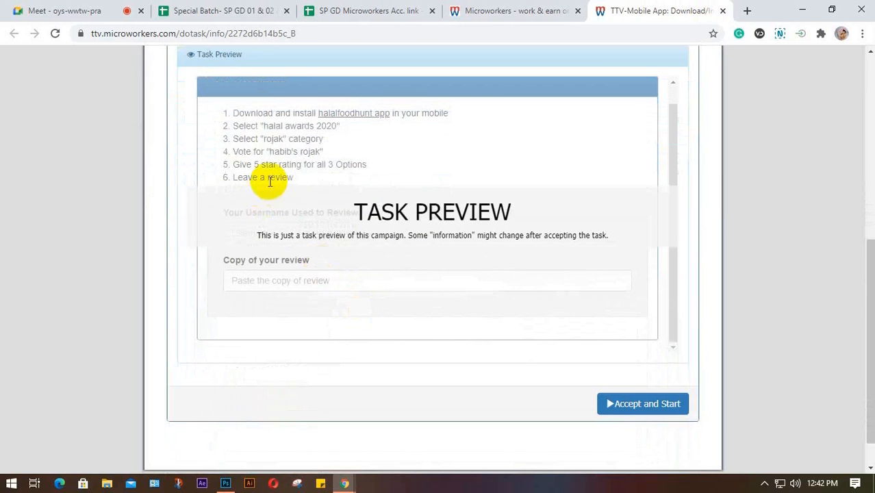
{"action": "scroll", "coordinate": [371, 316], "scroll_direction": "up", "scroll_amount": 1}
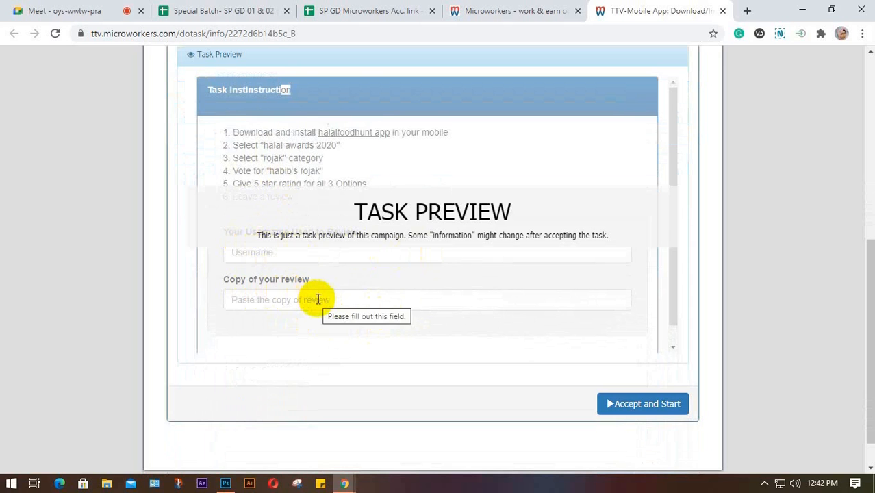
Step: Open a blank Notepad document
{"action": "left_click", "coordinate": [9, 486]}
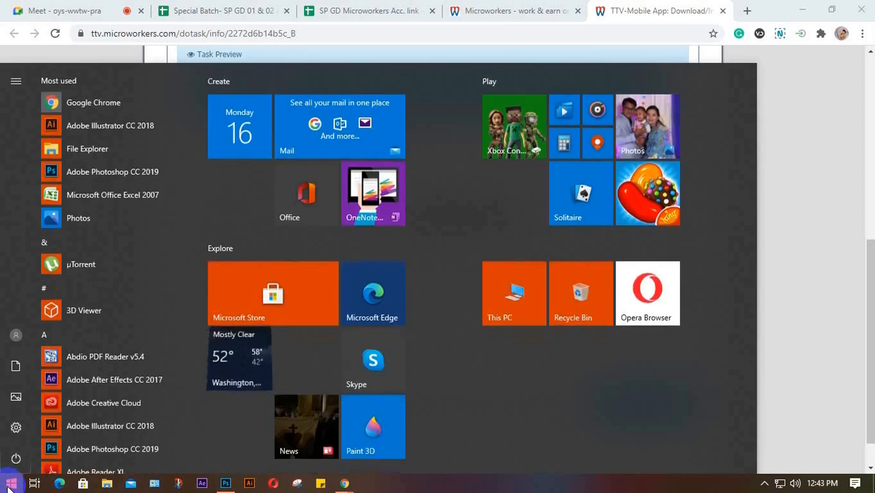
{"action": "type", "text": "no"}
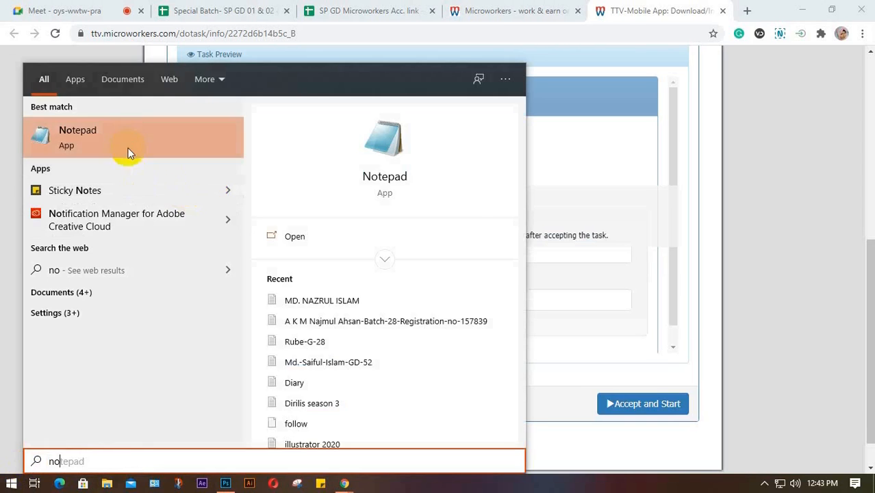
{"action": "key", "text": "Return"}
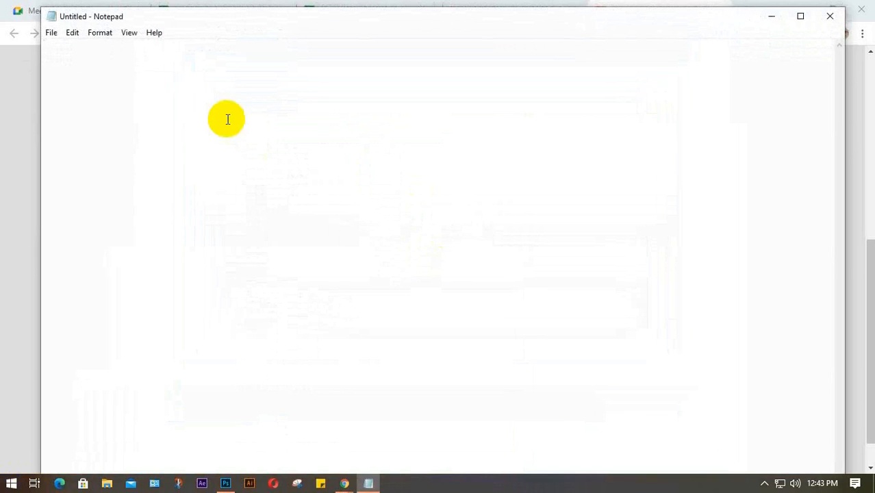
Step: Enter a short note in the blank Notepad document and minimize it to return to the job page in Chrome
{"action": "type", "text": "A"}
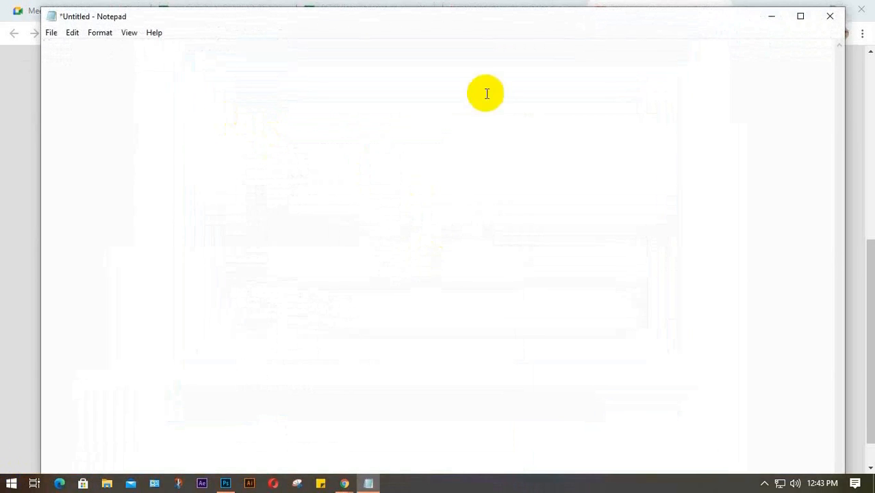
{"action": "left_click", "coordinate": [770, 16]}
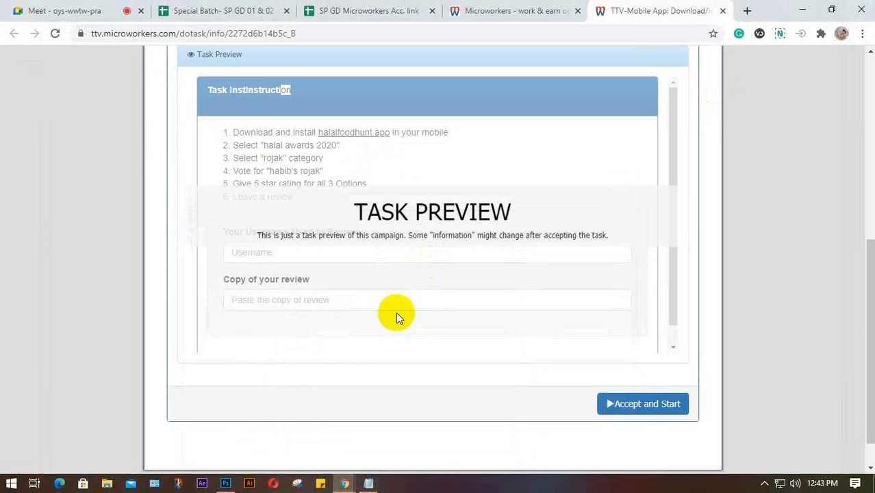
Step: Examine the Download/Install + Vote job's numbered task instructions, proof fields, and job details
{"action": "scroll", "coordinate": [429, 299], "scroll_direction": "up", "scroll_amount": 3}
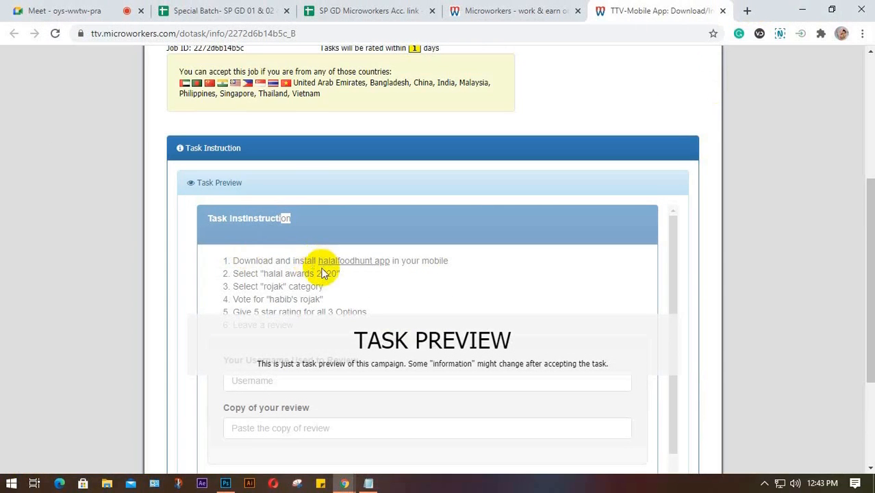
{"action": "scroll", "coordinate": [335, 309], "scroll_direction": "down", "scroll_amount": 1}
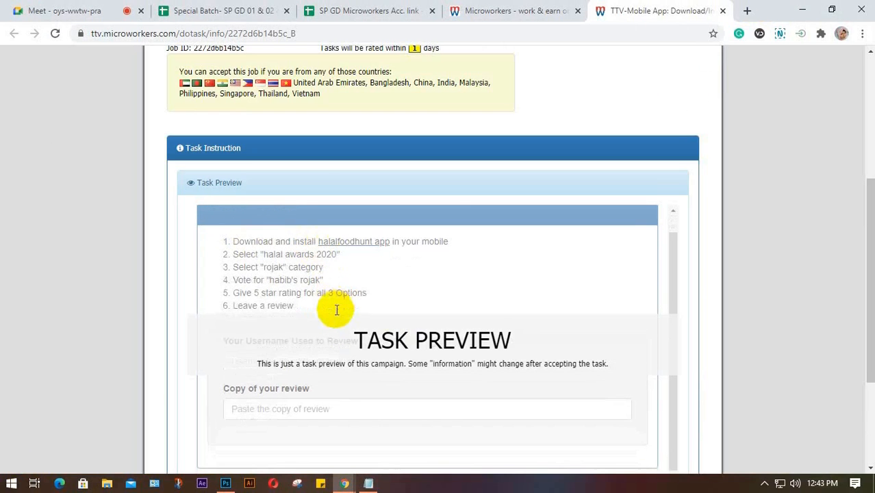
{"action": "scroll", "coordinate": [335, 309], "scroll_direction": "down", "scroll_amount": 1}
{"action": "scroll", "coordinate": [335, 309], "scroll_direction": "up", "scroll_amount": 2}
{"action": "scroll", "coordinate": [336, 309], "scroll_direction": "down", "scroll_amount": 2}
{"action": "scroll", "coordinate": [335, 309], "scroll_direction": "up", "scroll_amount": 2}
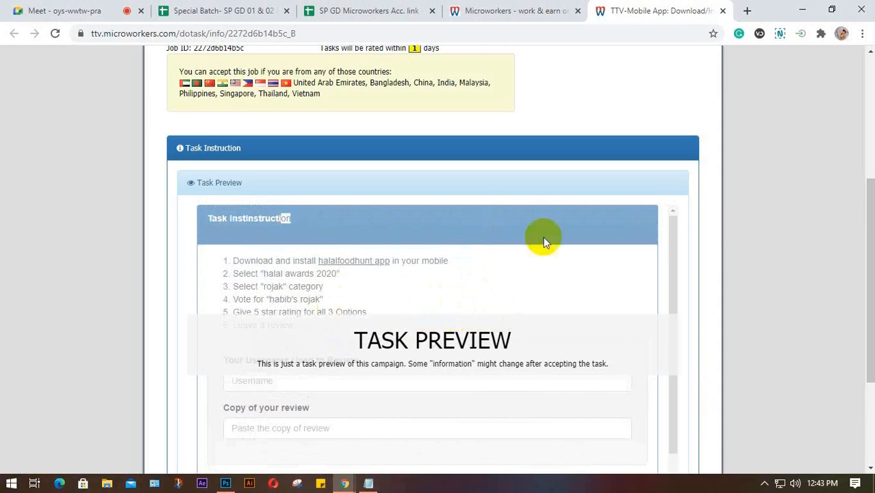
{"action": "scroll", "coordinate": [795, 198], "scroll_direction": "up", "scroll_amount": 3}
{"action": "mouse_move", "coordinate": [356, 486]}
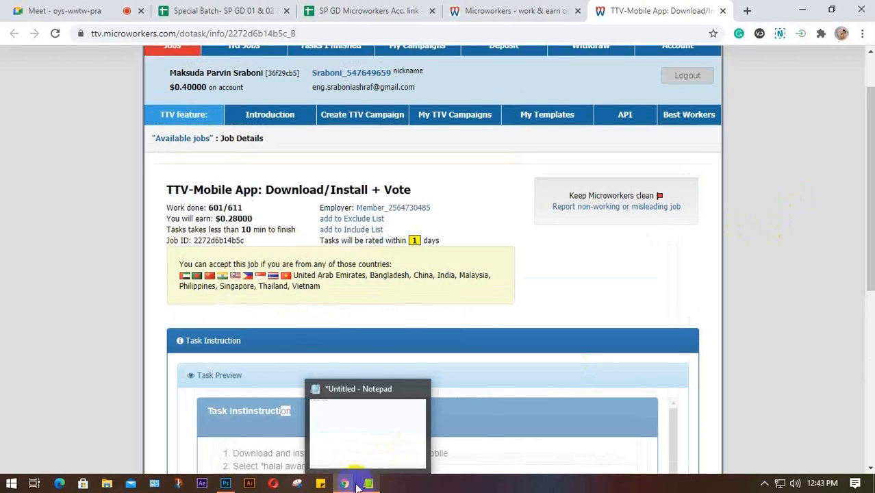
Step: Search Google for "good review for food" in a new tab
{"action": "left_click", "coordinate": [747, 11]}
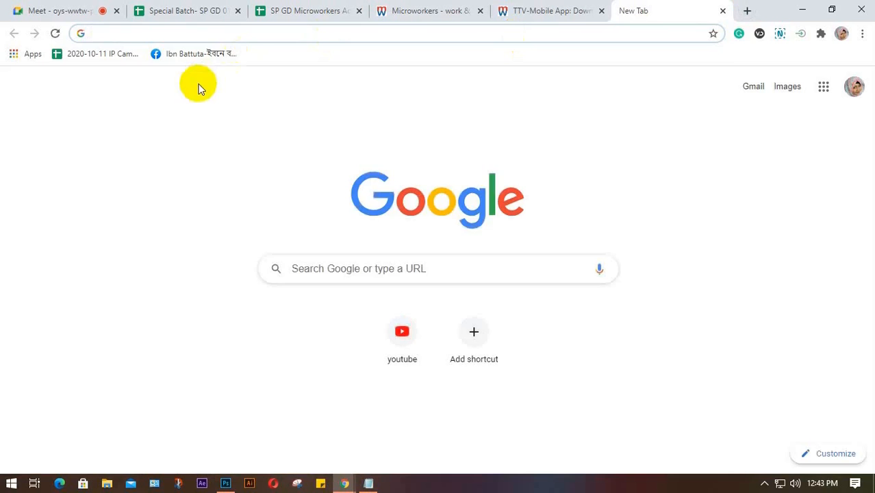
{"action": "type", "text": "good"}
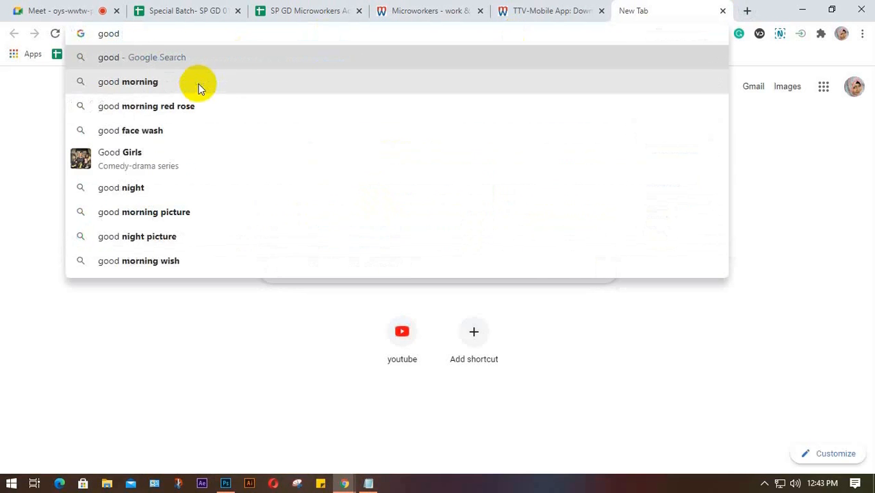
{"action": "type", "text": " revi"}
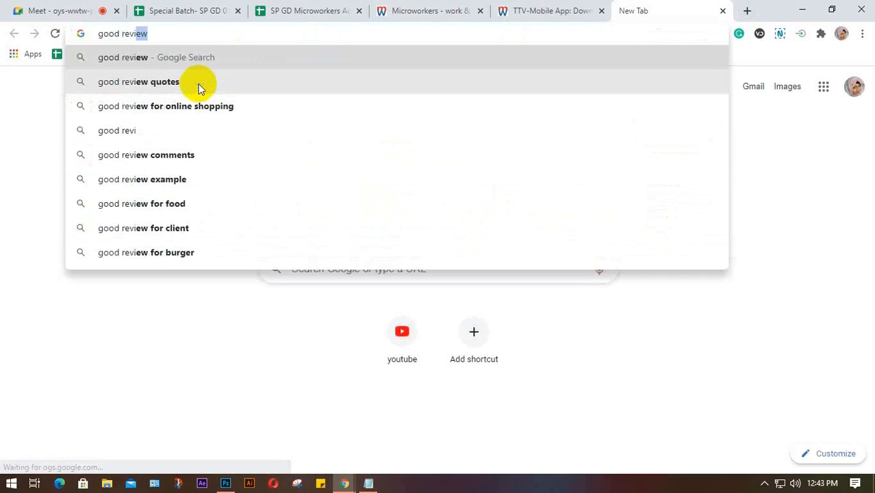
{"action": "type", "text": "ew"}
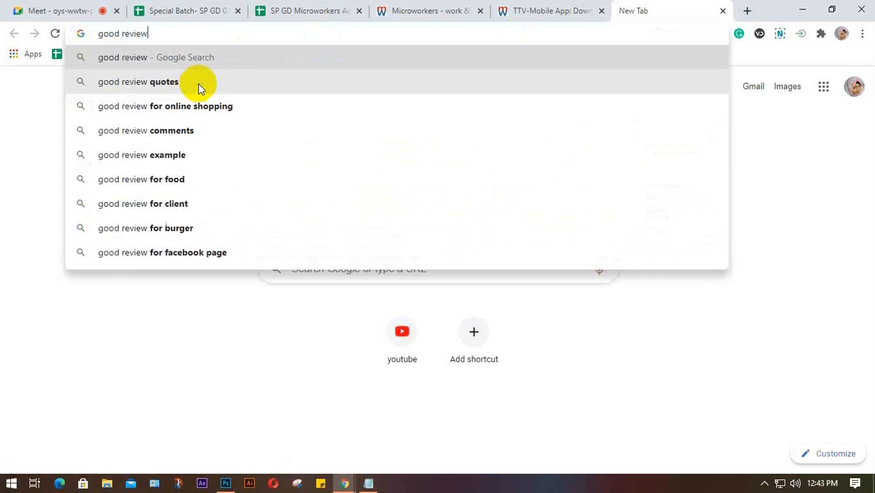
{"action": "type", "text": " for "}
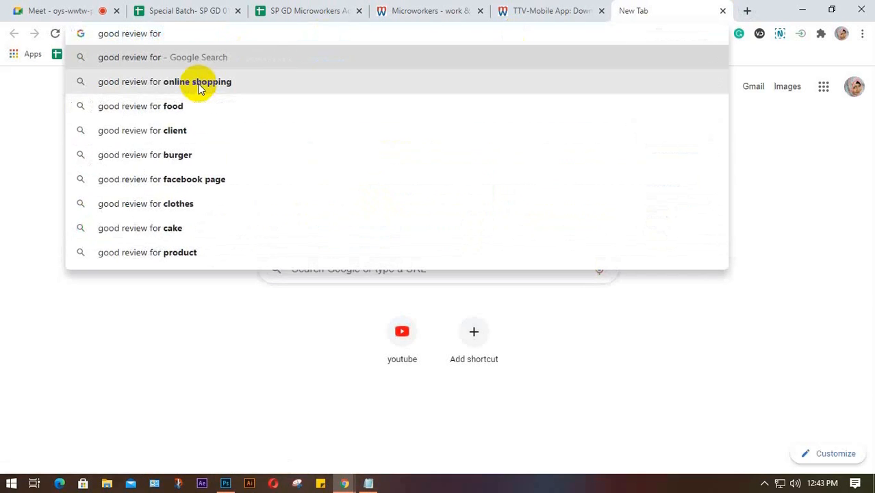
{"action": "type", "text": "food"}
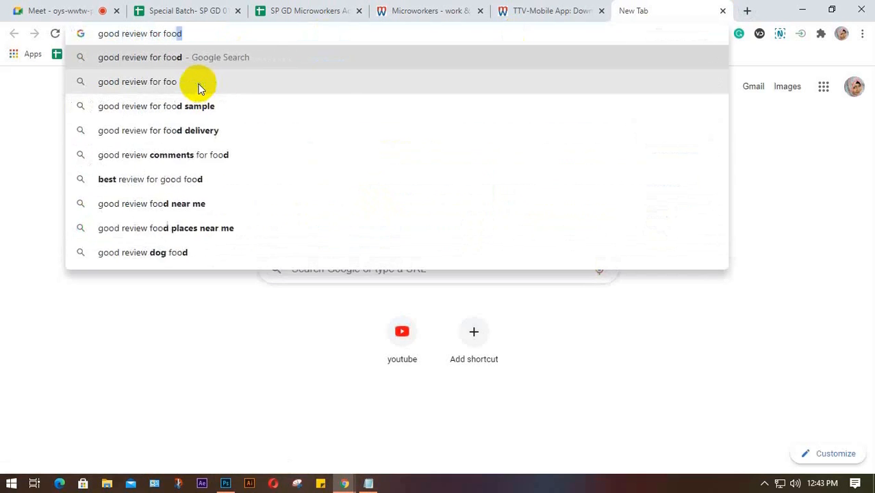
{"action": "key", "text": "Return"}
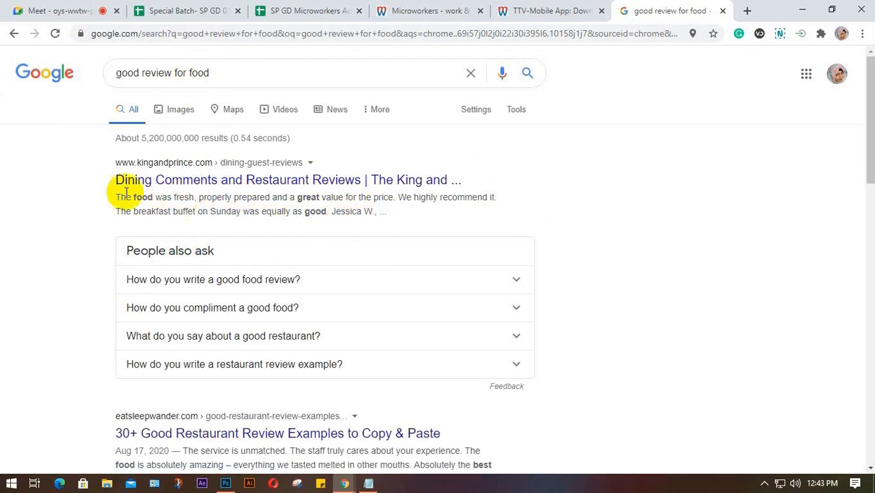
Step: Copy "The food was fresh, properly prepared and a great value for the price. We highly recommend it." into the job's Copy of your review field
{"action": "left_click_drag", "start_coordinate": [116, 199], "coordinate": [499, 198]}
{"action": "key", "text": "ctrl+c"}
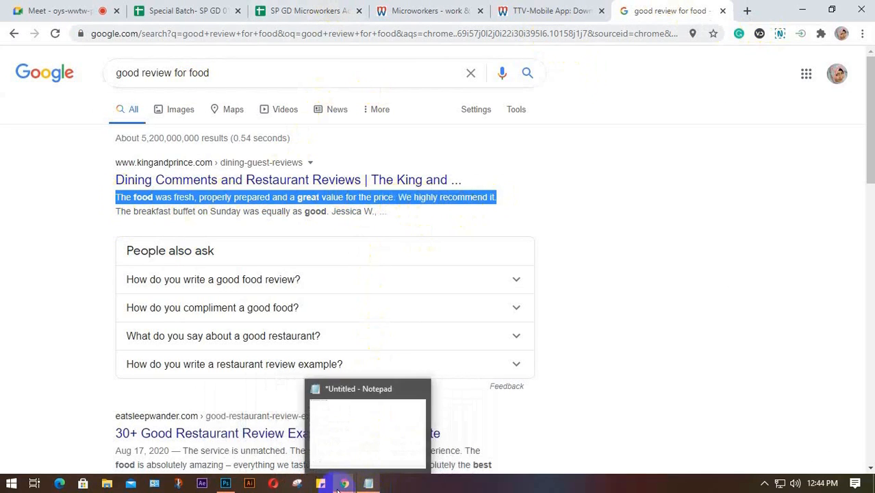
{"action": "left_click", "coordinate": [538, 7]}
{"action": "scroll", "coordinate": [359, 353], "scroll_direction": "down", "scroll_amount": 5}
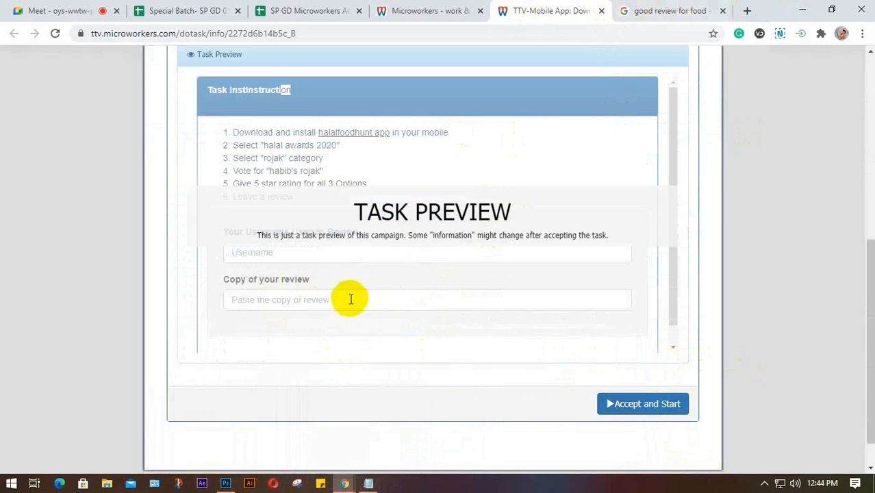
{"action": "left_click", "coordinate": [687, 10]}
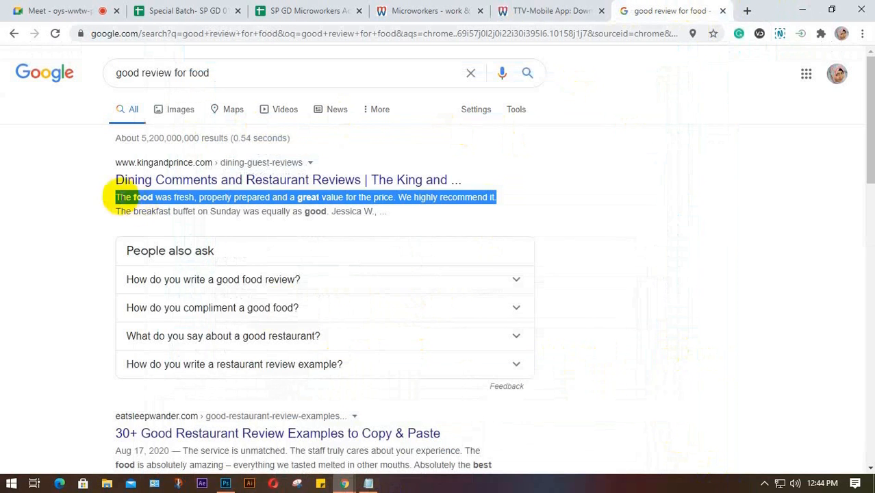
{"action": "left_click", "coordinate": [558, 10]}
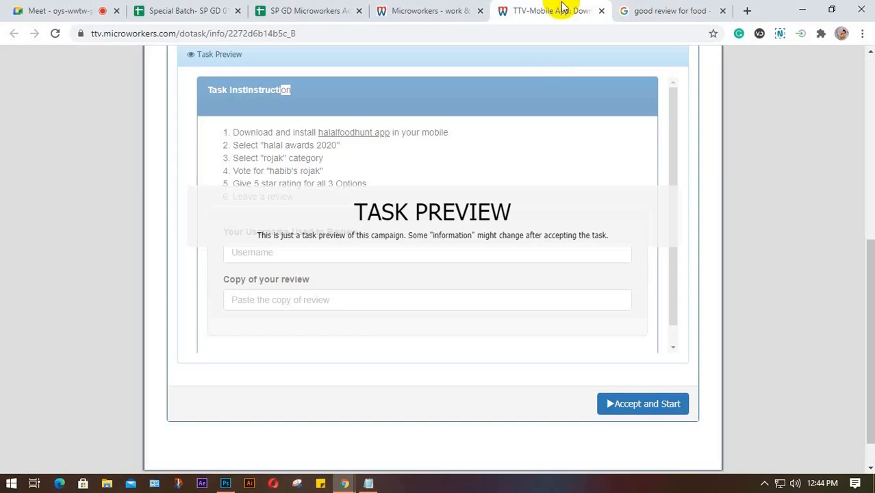
{"action": "left_click", "coordinate": [325, 301]}
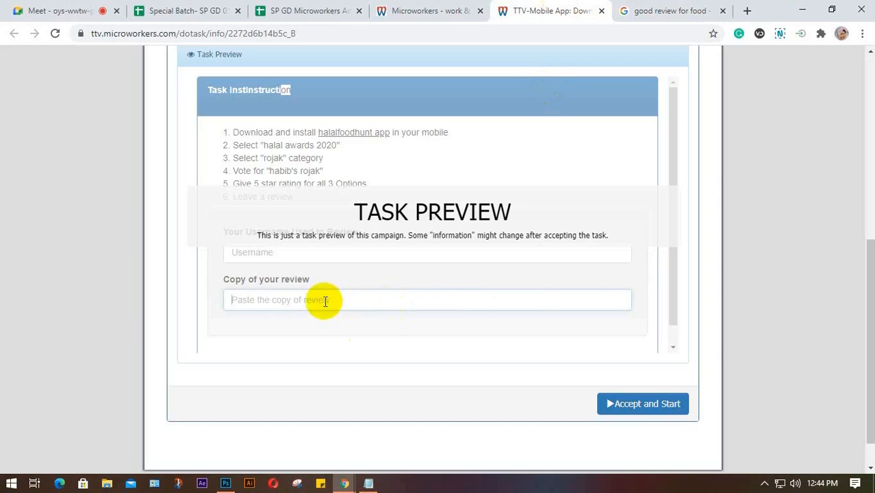
{"action": "key", "text": "ctrl+v"}
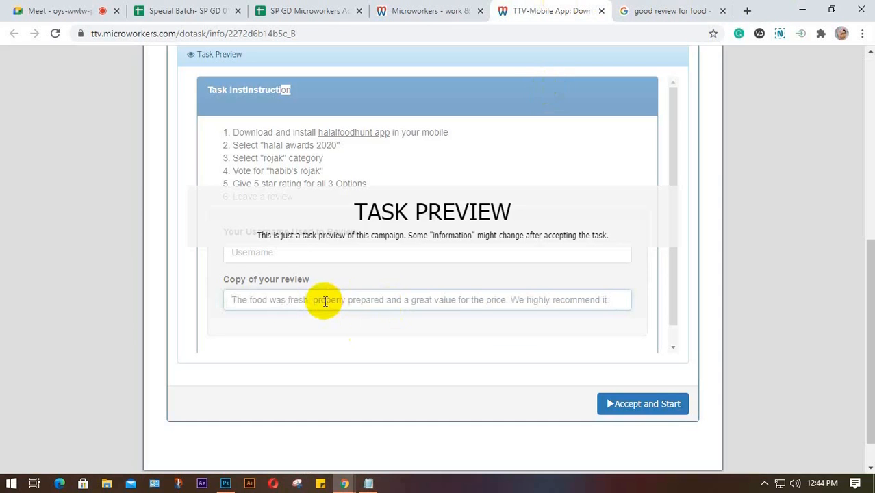